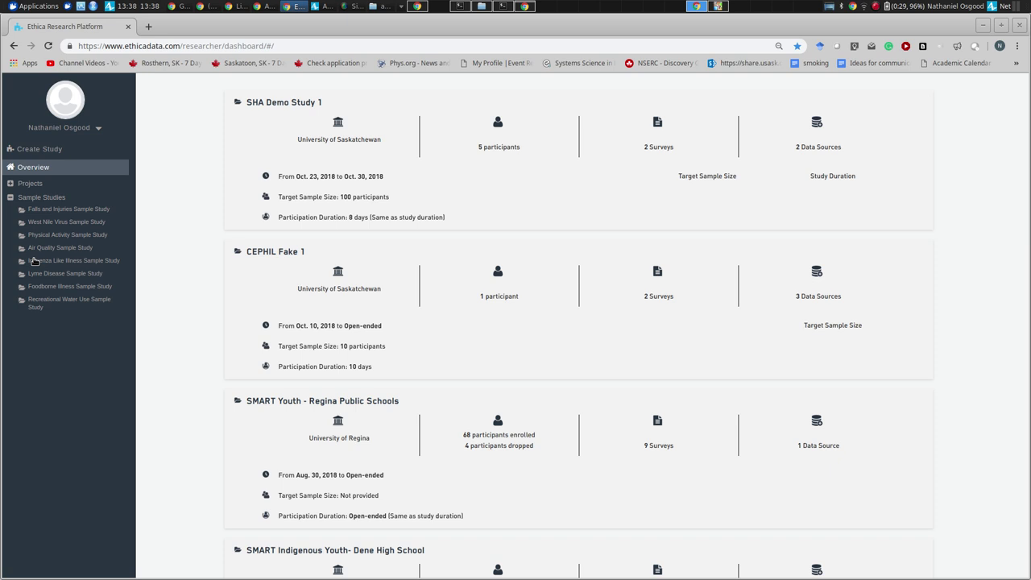
- Expand Projects in the sidebar and scroll through the list of existing projects
click(11, 188)
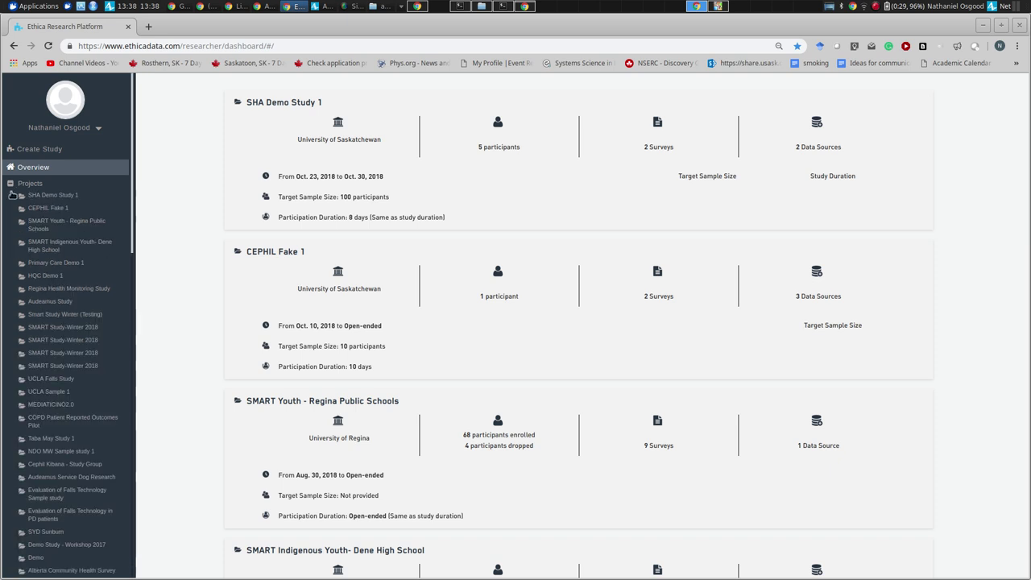
scroll(128, 325, down, 3)
scroll(127, 326, down, 3)
scroll(127, 325, up, 8)
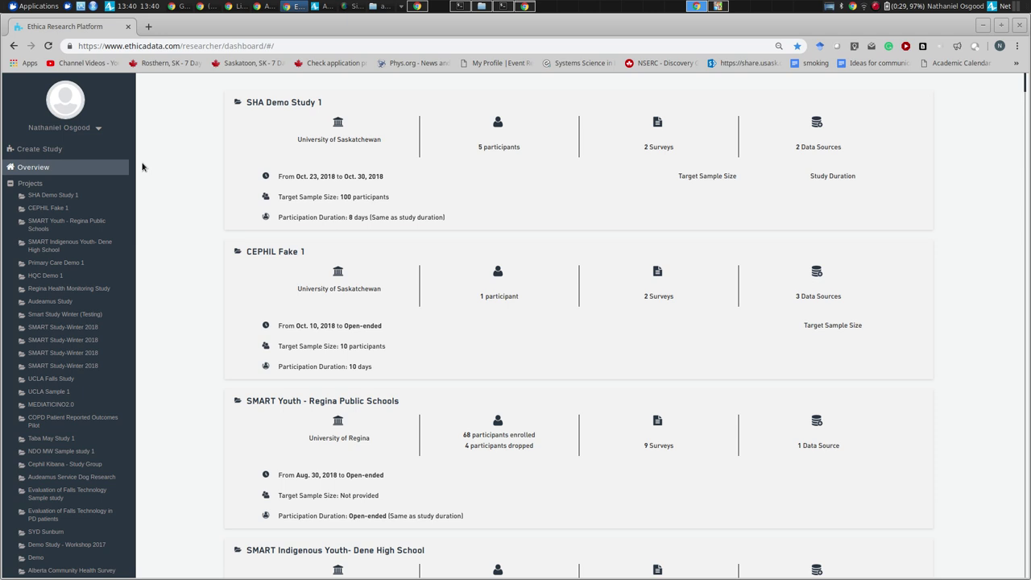
- Start a new study named 'Data Science and System Science Bootcamp Study 1'
click(39, 150)
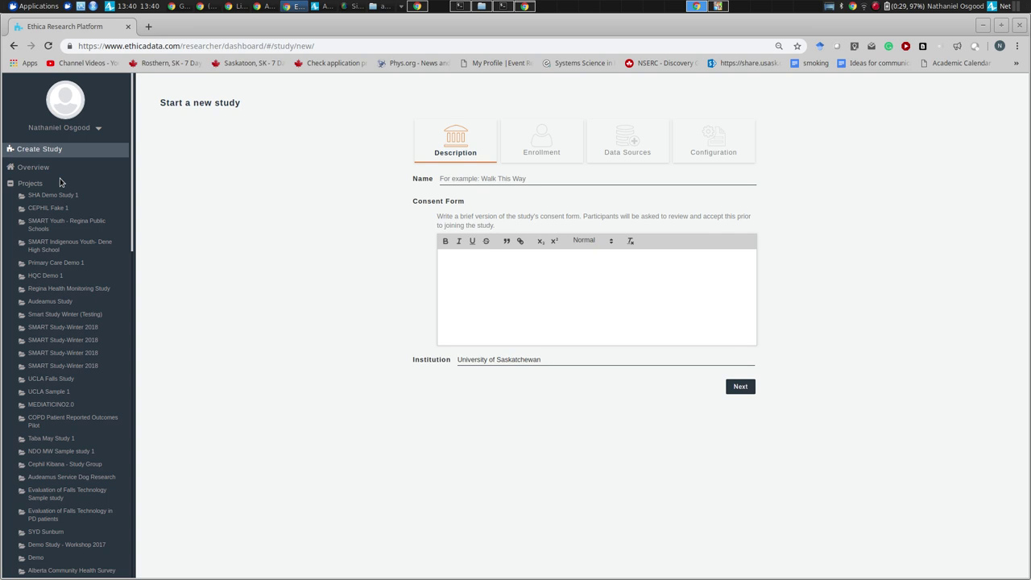
click(464, 178)
text(Data Science)
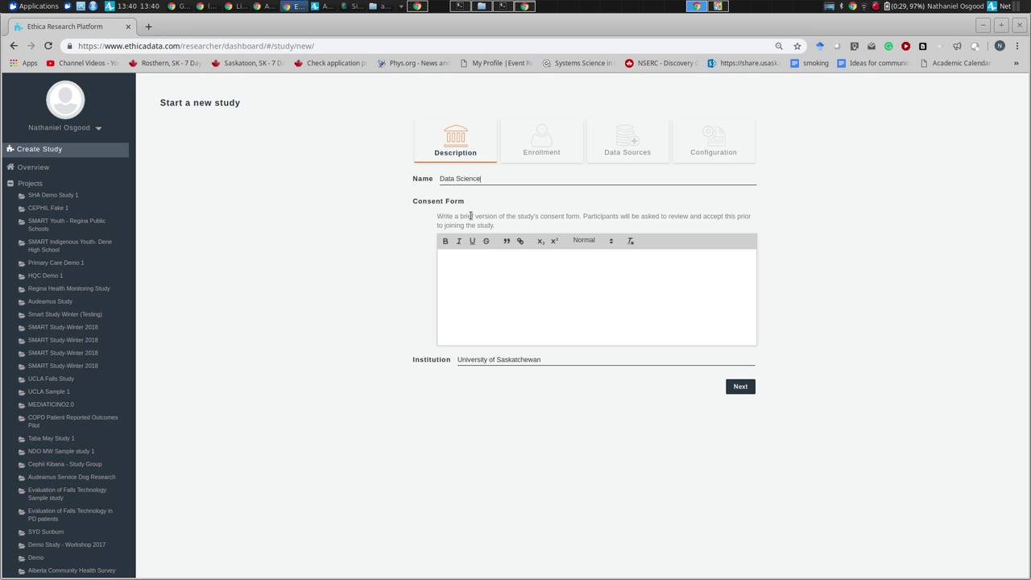
text( and System Science Bootcamp Study 1)
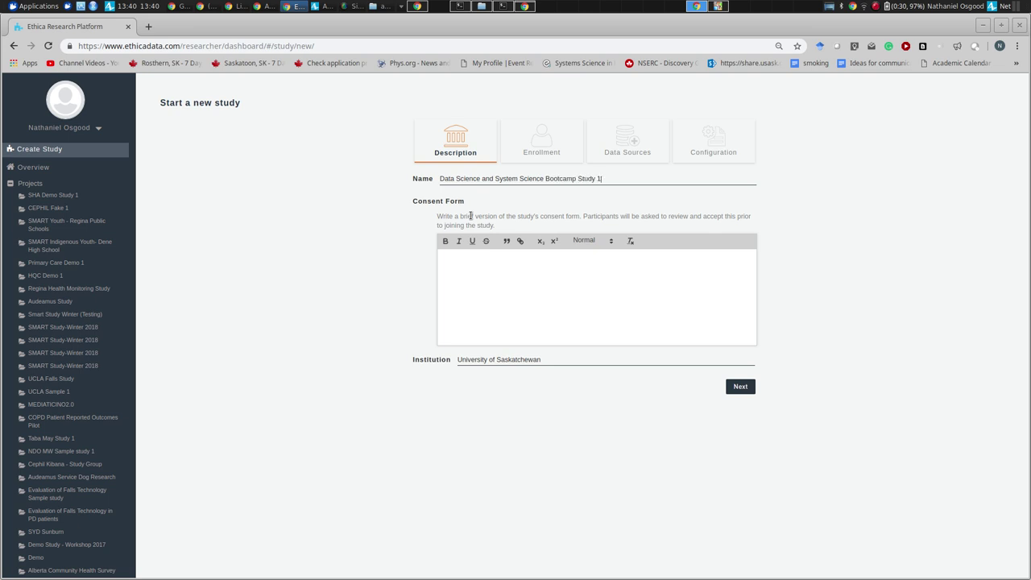
- Write consent text stating the study collects sensor data, several survey types, and pro-active button reporting
click(472, 262)
text(This study will collect the stated sensor data. )
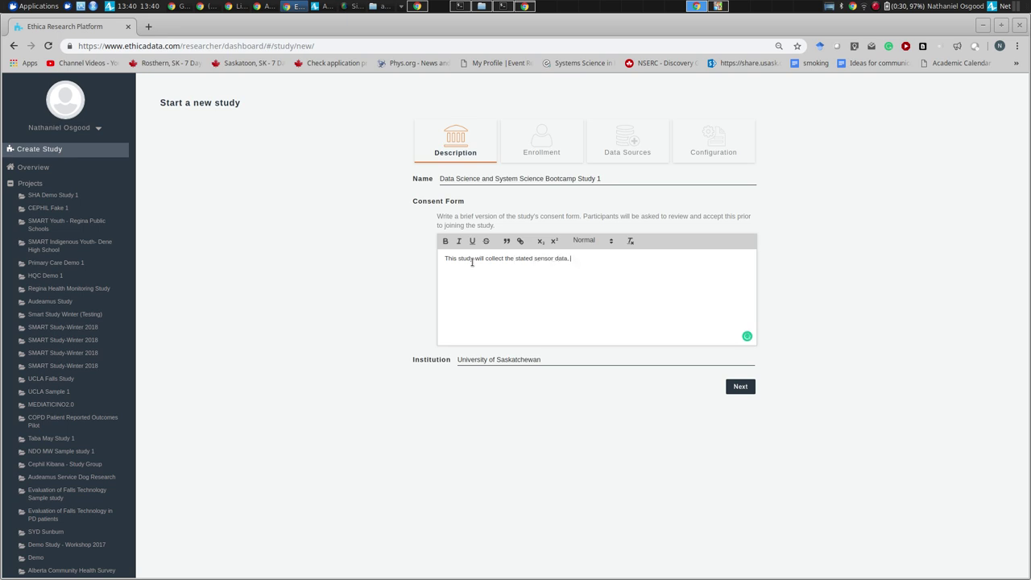
text(and)
text(several types of surveys.  It will includ)
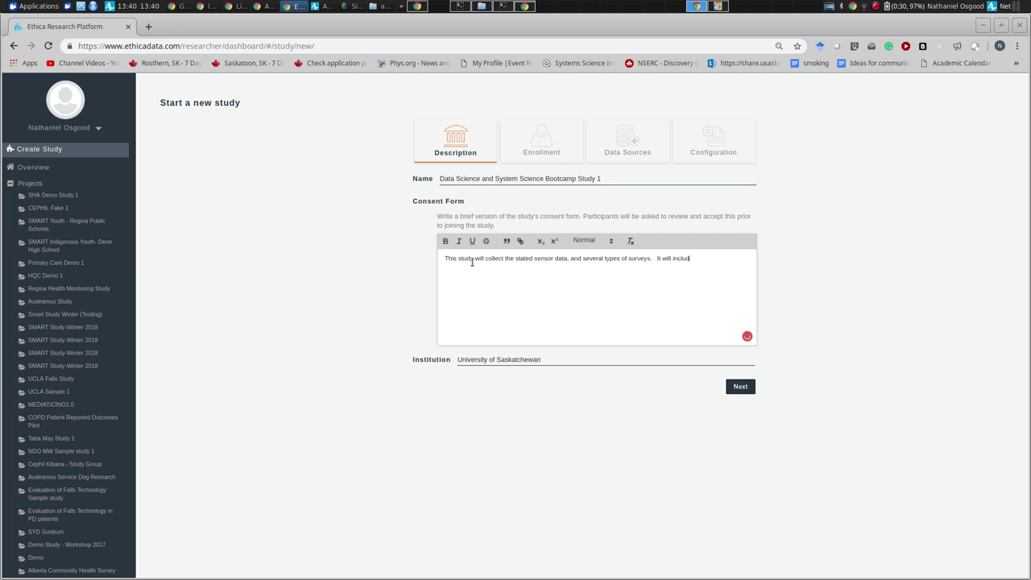
text(e pro-active reporting t)
text(f data via buttons.)
- In enrollment, make participation duration match the study period and set target sample size to 20
click(739, 386)
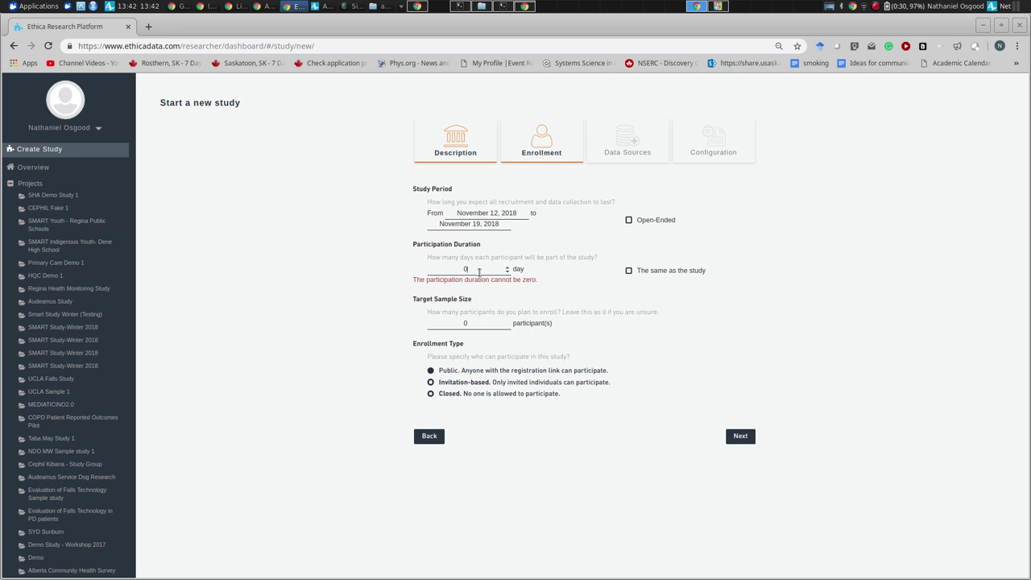
click(631, 271)
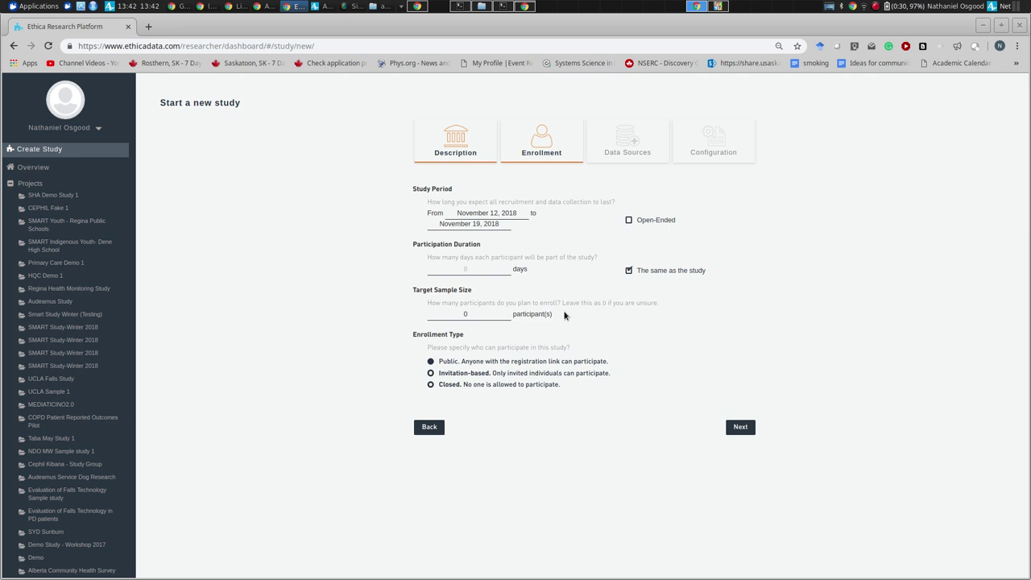
drag(490, 315, 412, 314)
text(15)
key(BackSpace)
key(BackSpace)
text(20)
click(734, 431)
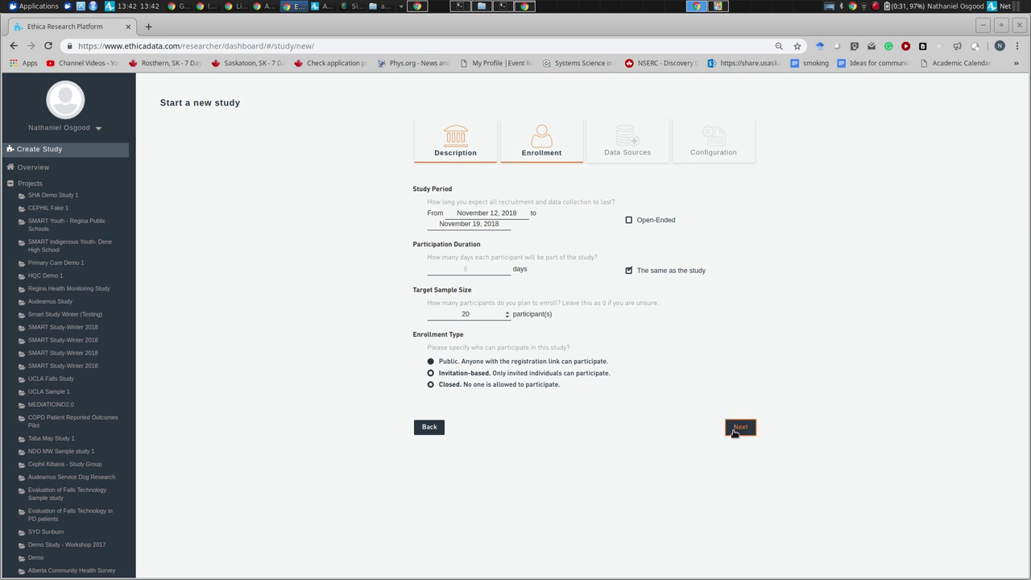
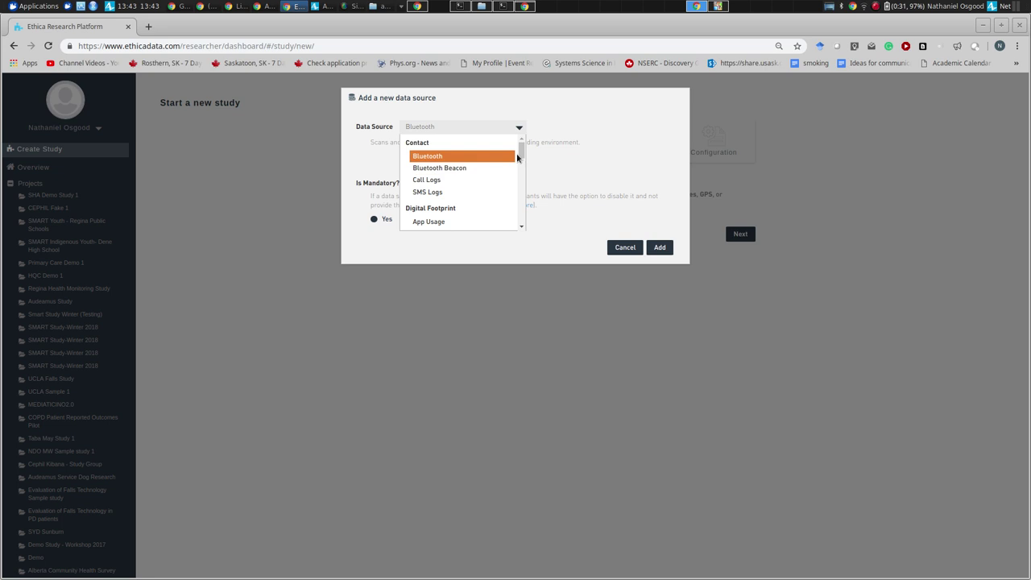
- Add GPS as a data source with Is Mandatory set to No
drag(521, 147, 509, 142)
drag(521, 155, 520, 190)
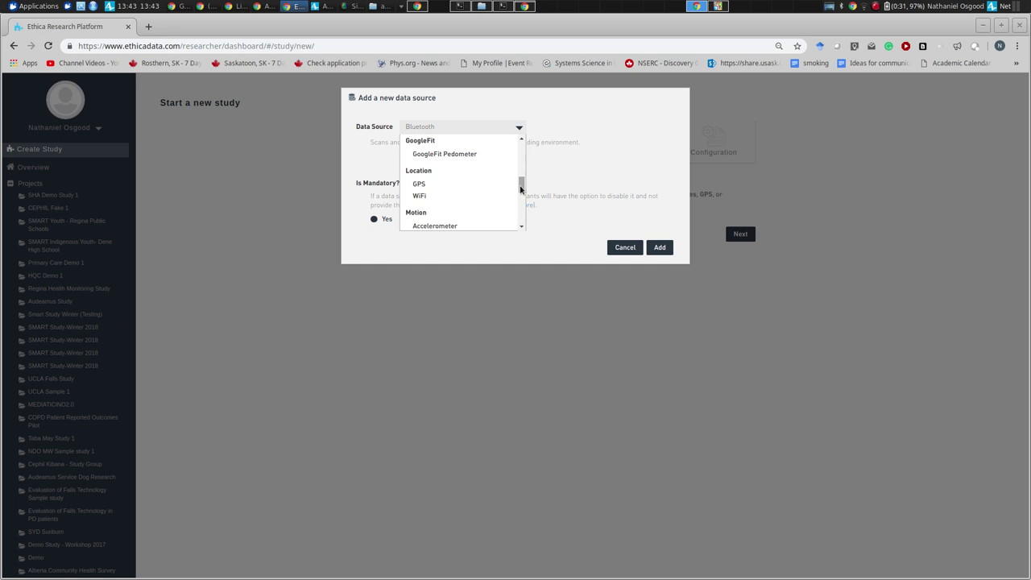
click(483, 185)
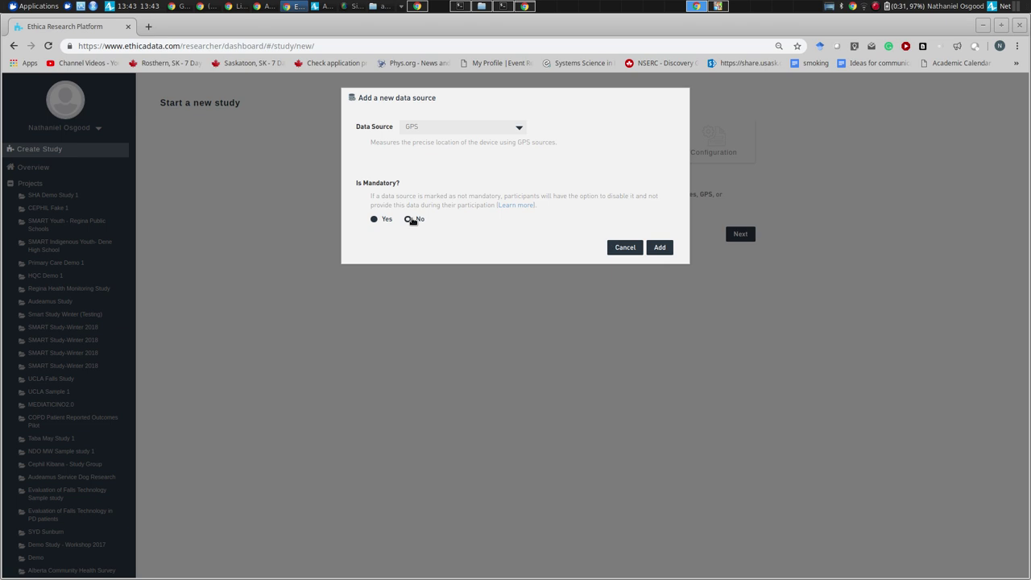
click(408, 219)
click(657, 249)
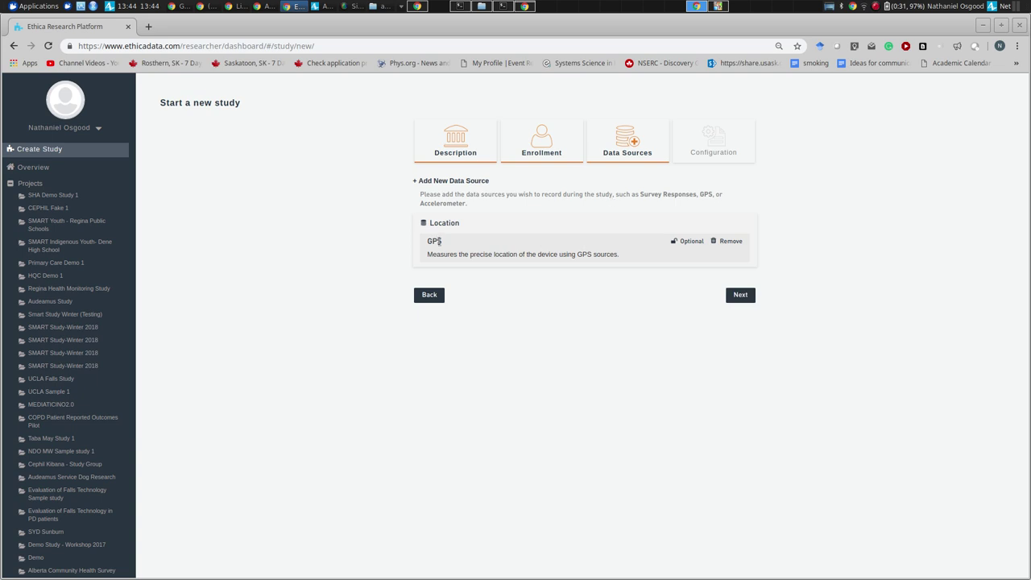
- Add Pedometer as a mandatory data source
click(416, 181)
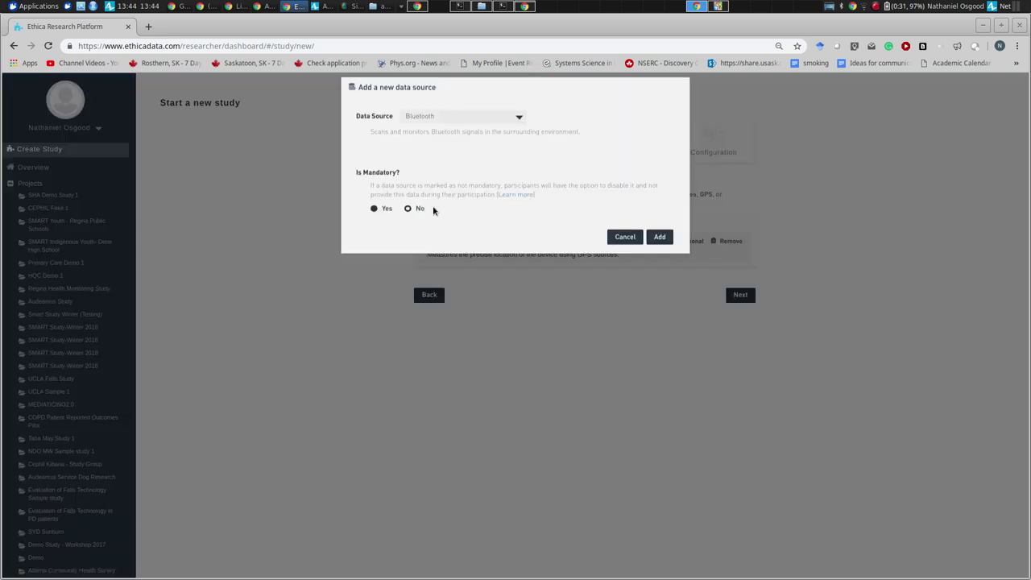
click(519, 127)
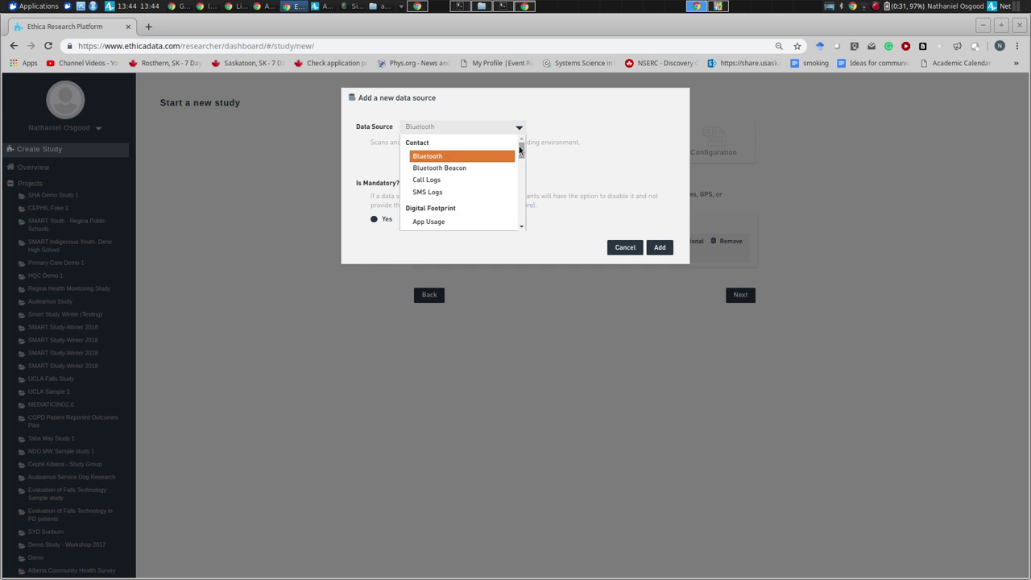
drag(521, 143, 522, 207)
click(452, 187)
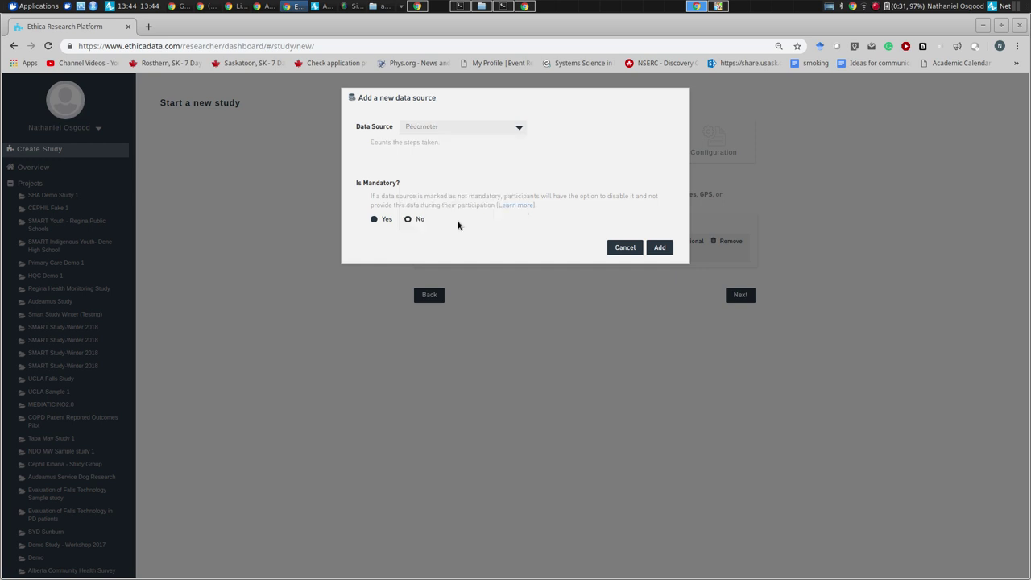
click(663, 250)
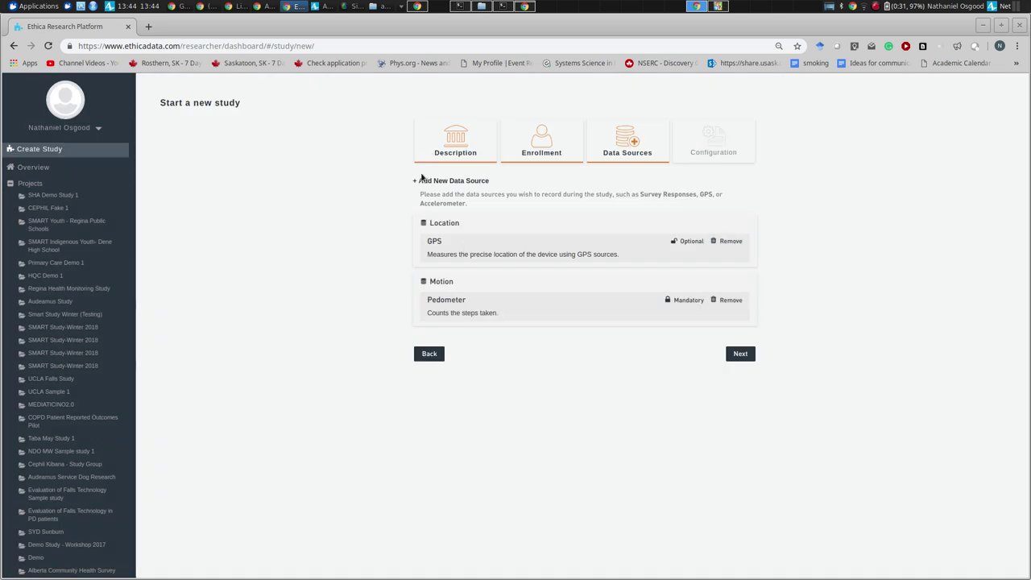
- Add Survey Responses as a mandatory data source
click(421, 179)
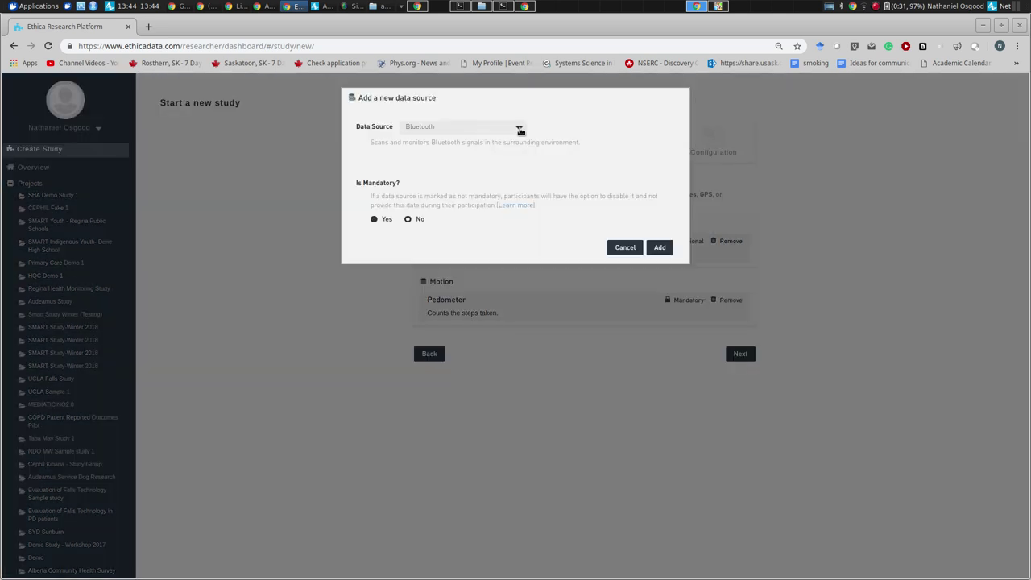
click(519, 127)
drag(520, 149, 521, 226)
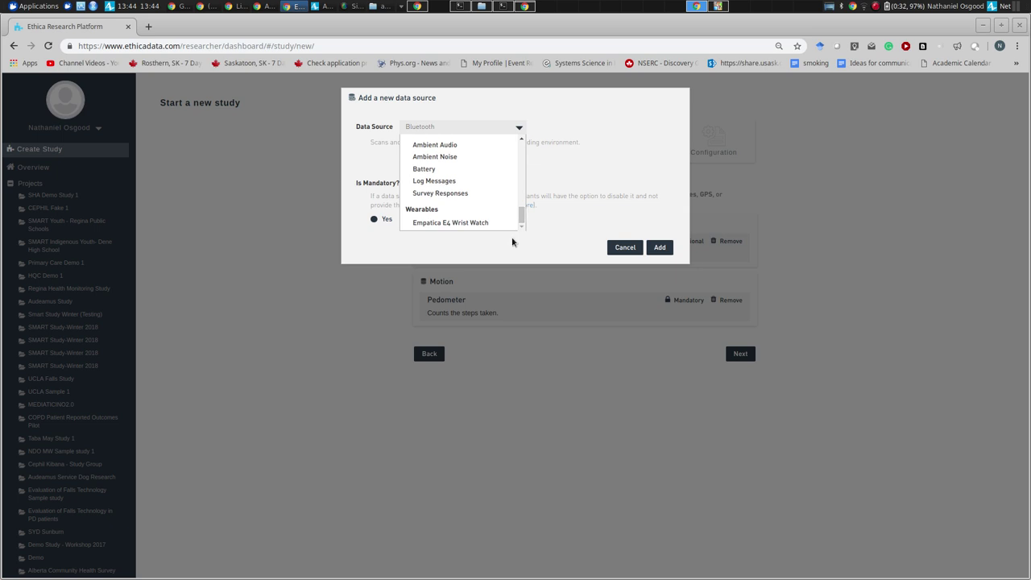
click(472, 194)
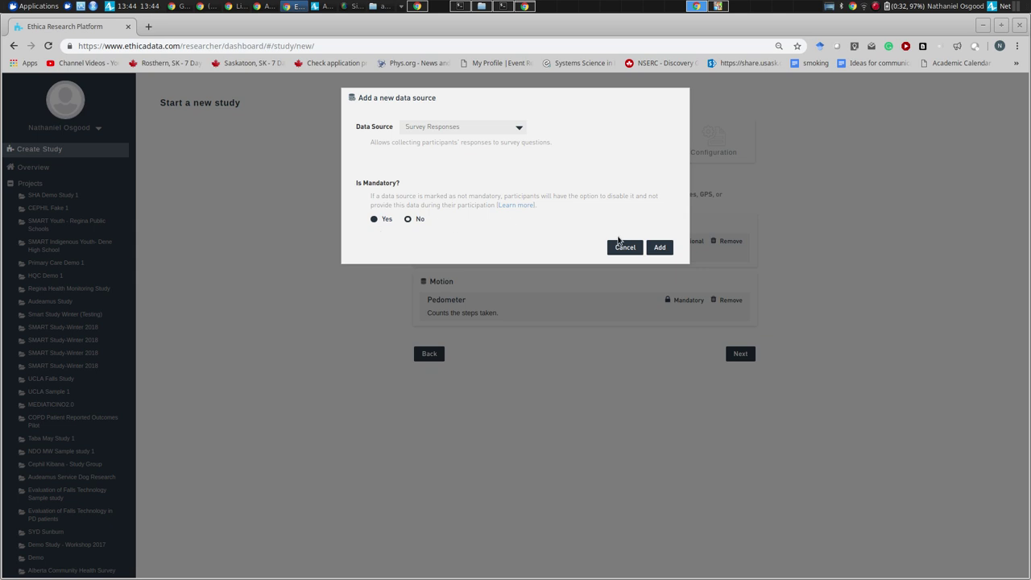
click(659, 247)
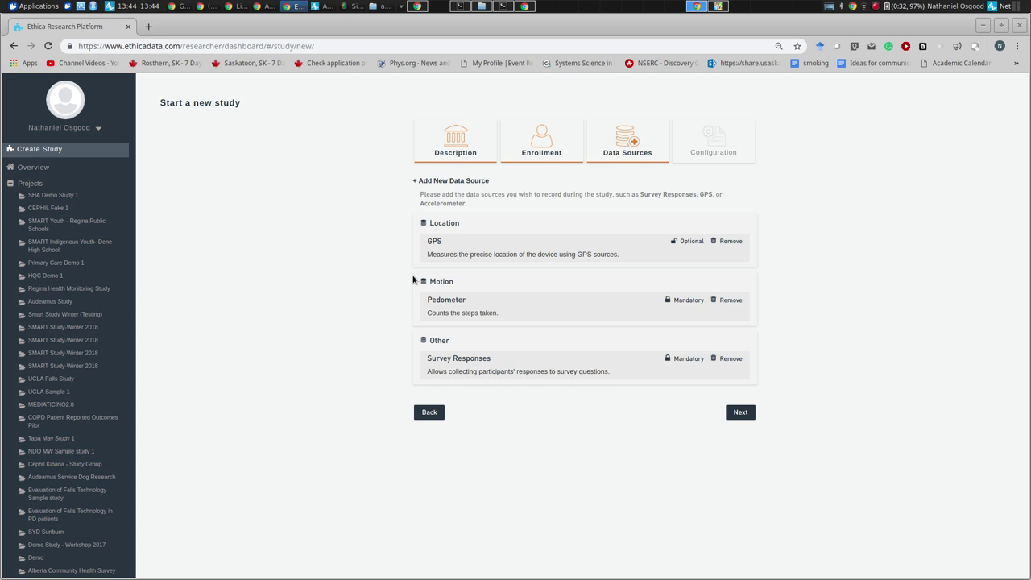
- Add Screen State as a data source, keeping Mandatory at Yes
click(426, 183)
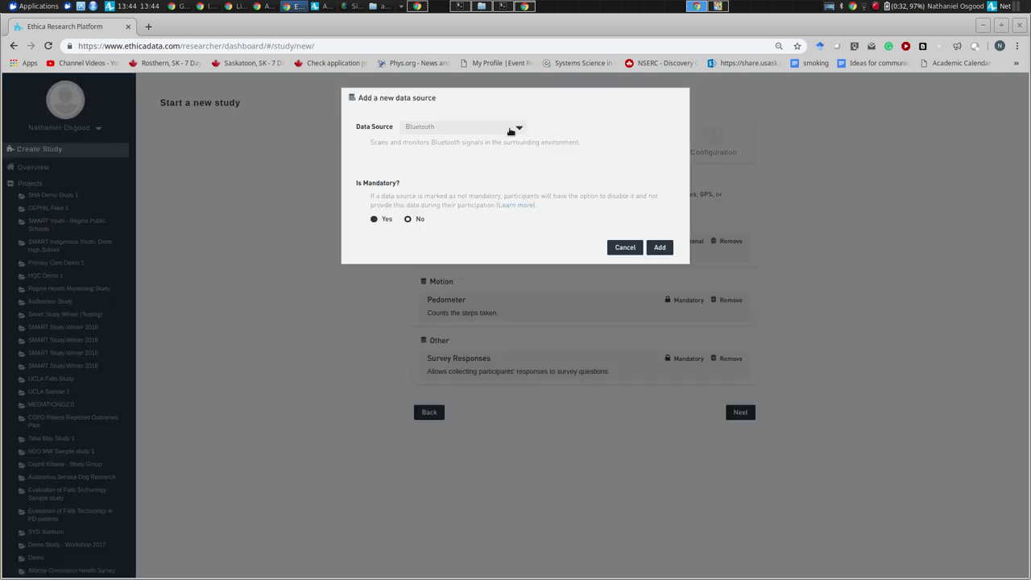
click(519, 129)
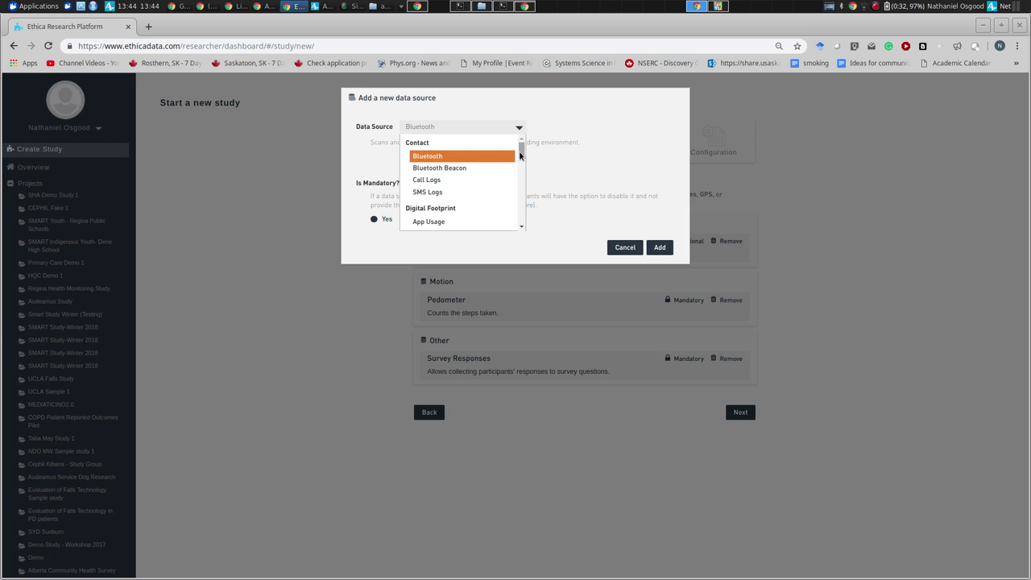
drag(519, 156, 509, 156)
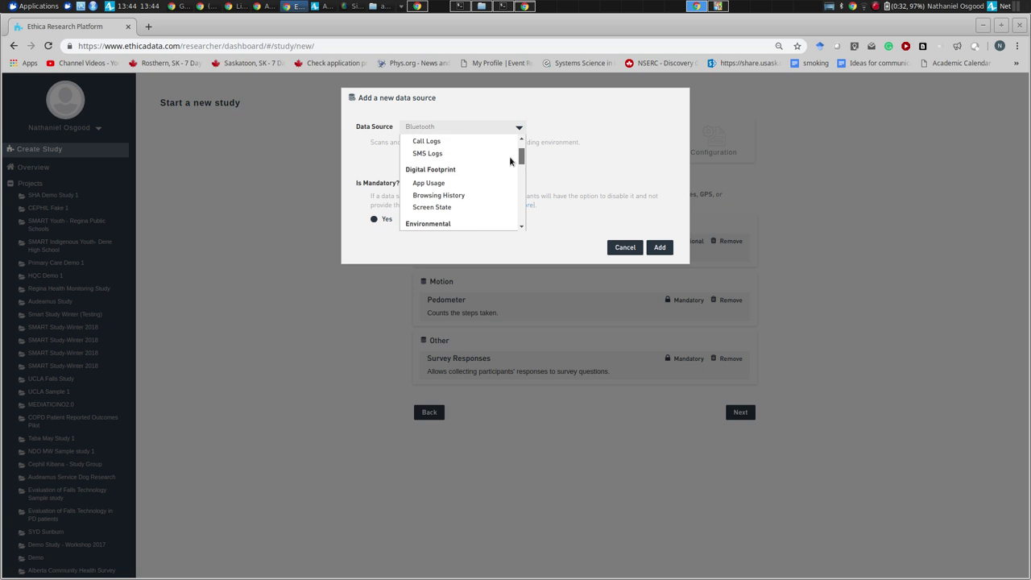
click(476, 208)
click(659, 248)
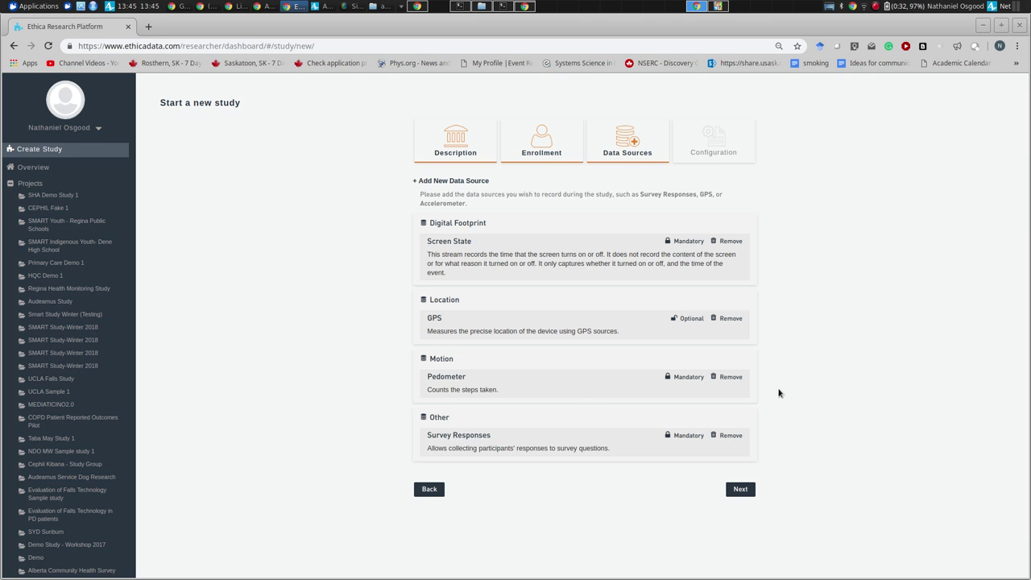
click(429, 182)
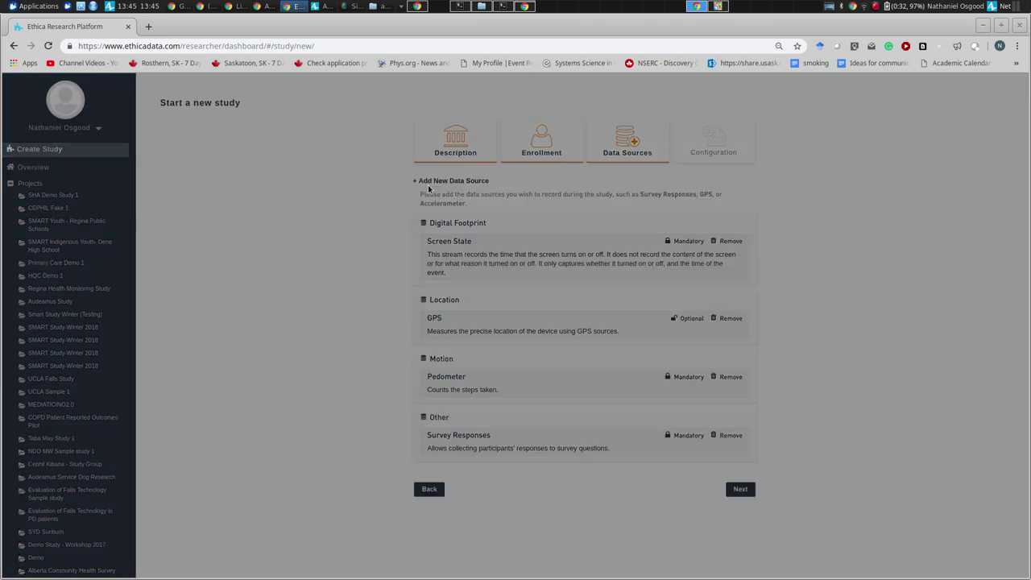
click(520, 129)
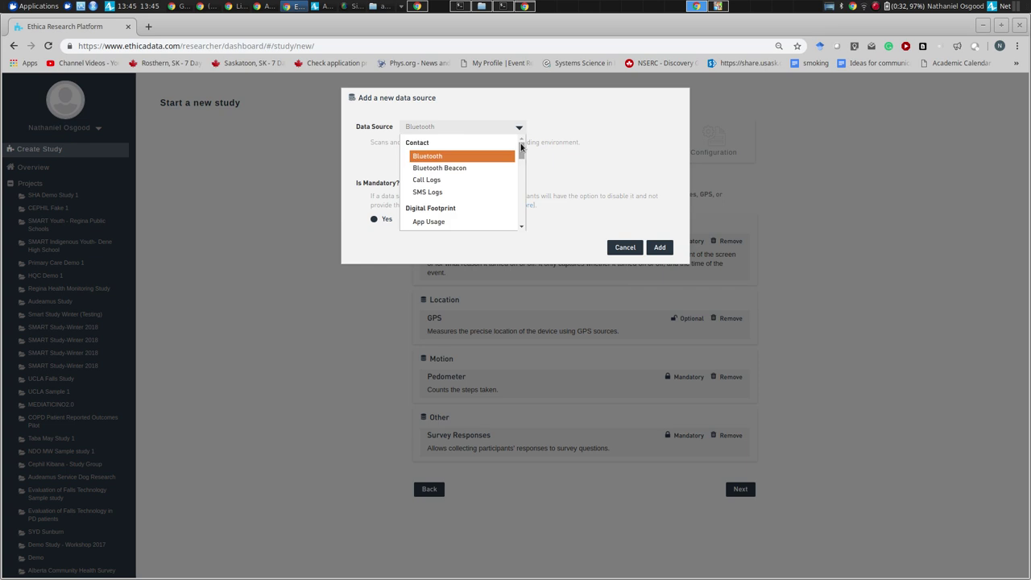
drag(521, 145, 520, 182)
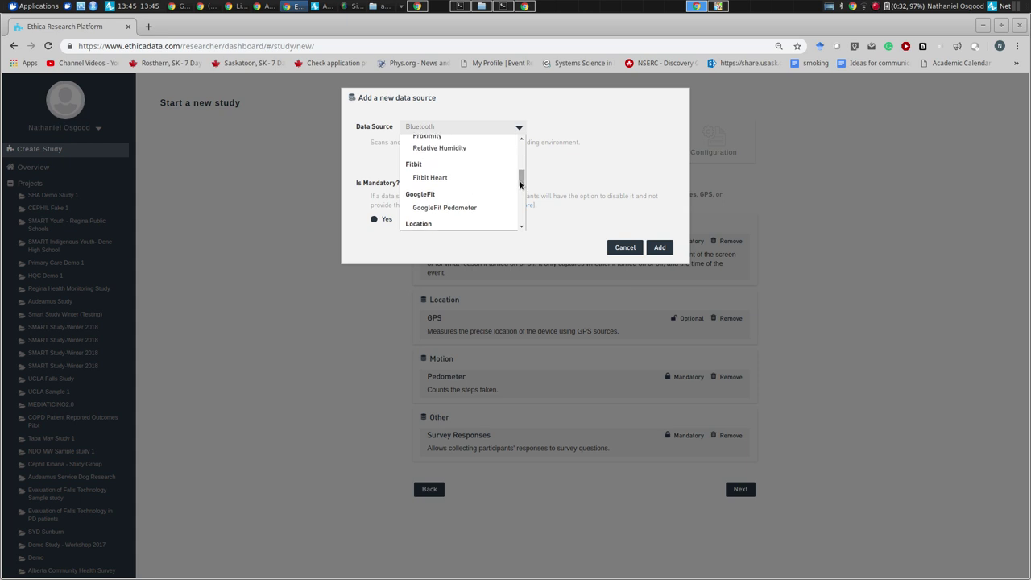
click(457, 178)
key(Escape)
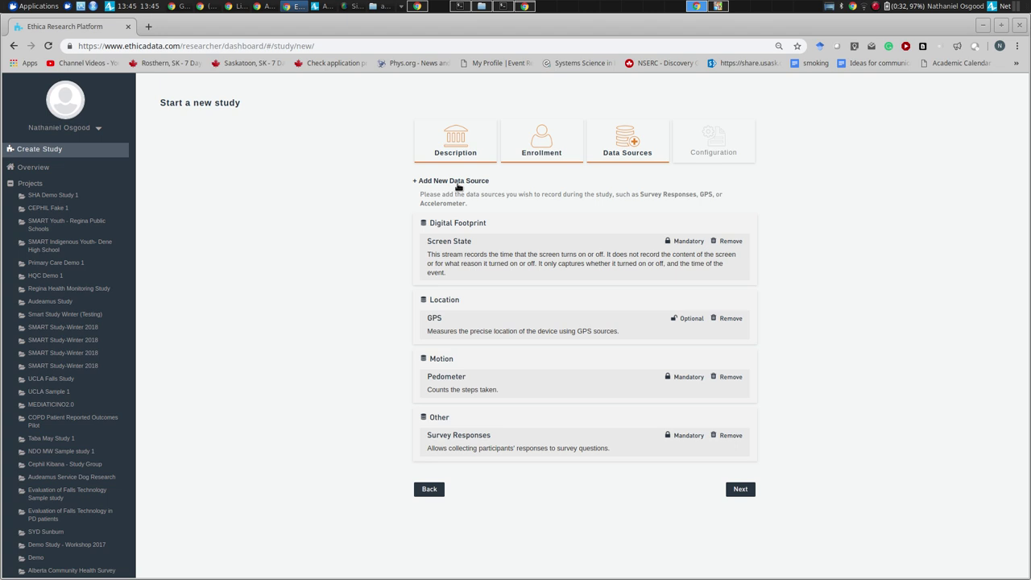
- On the Configuration step, enable 'Upload via Wi-Fi only.' and scroll to Create Study
click(740, 489)
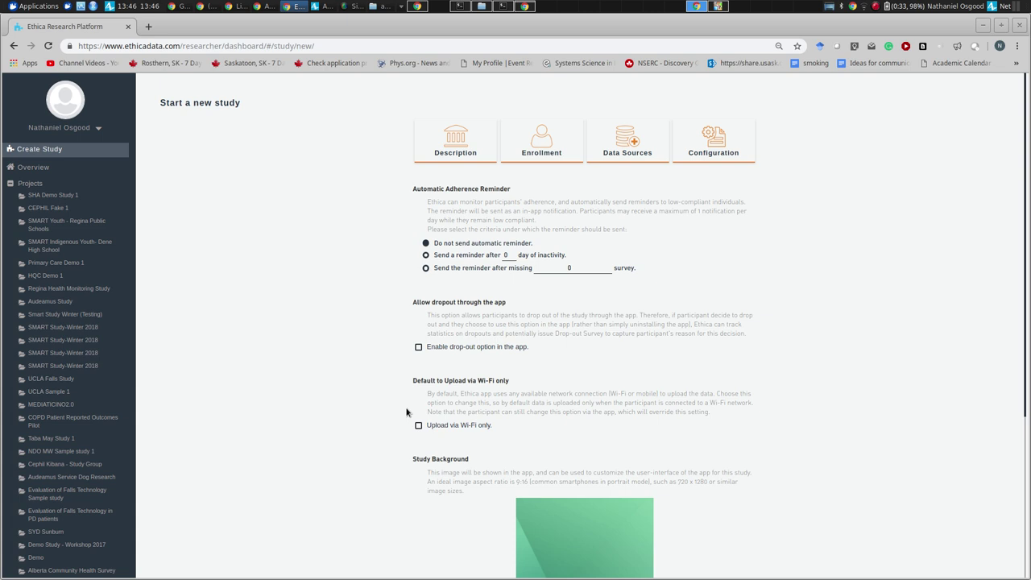
click(418, 425)
scroll(390, 397, down, 5)
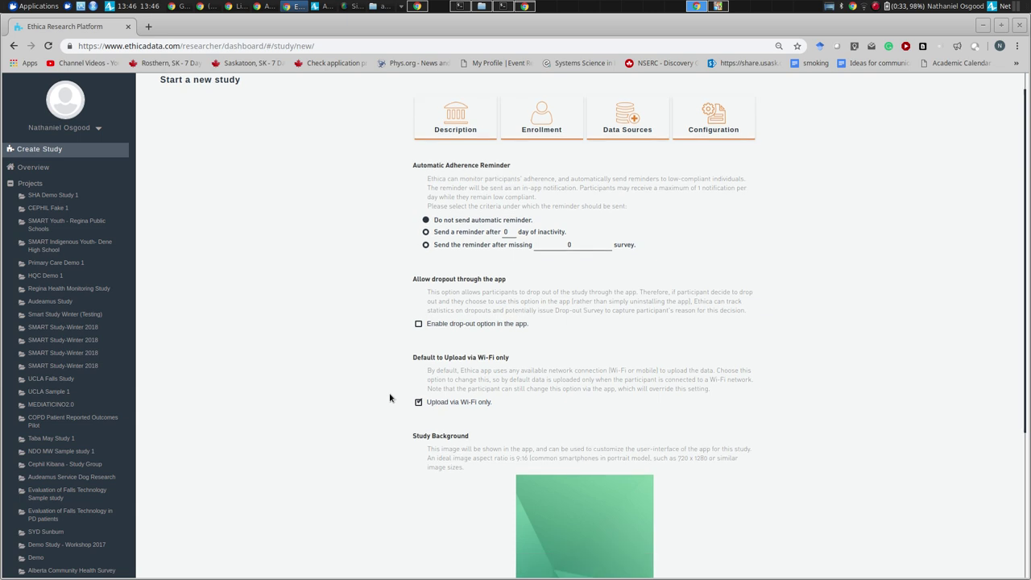
scroll(390, 397, down, 1)
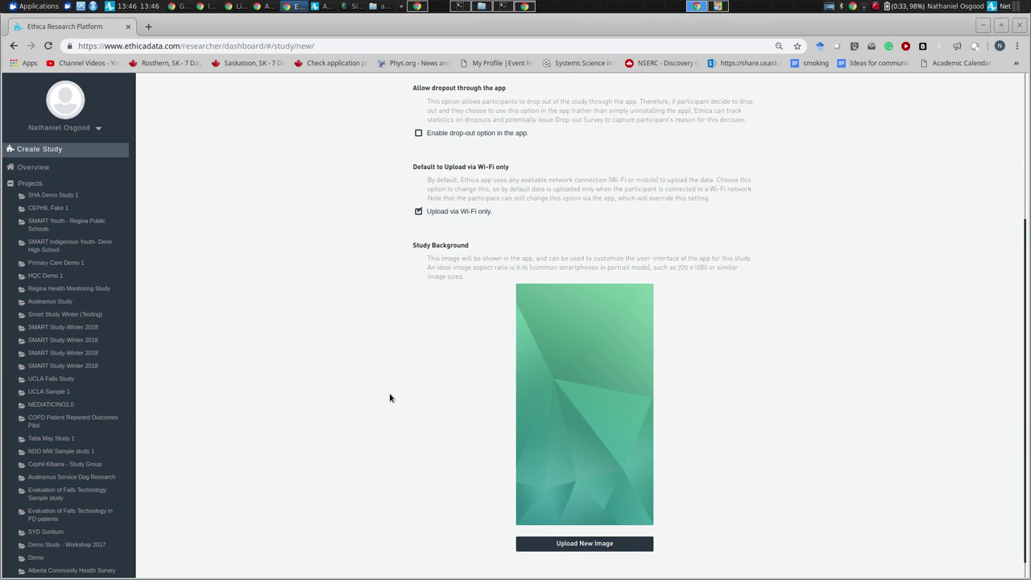
scroll(390, 397, down, 1)
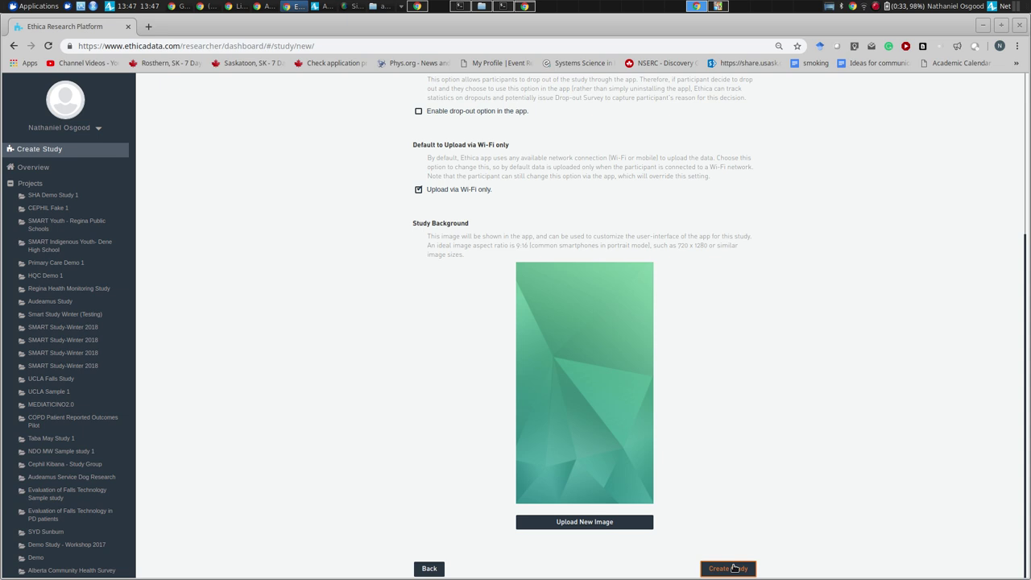
- Create the study and choose 'No, maybe later' for defining surveys
click(734, 567)
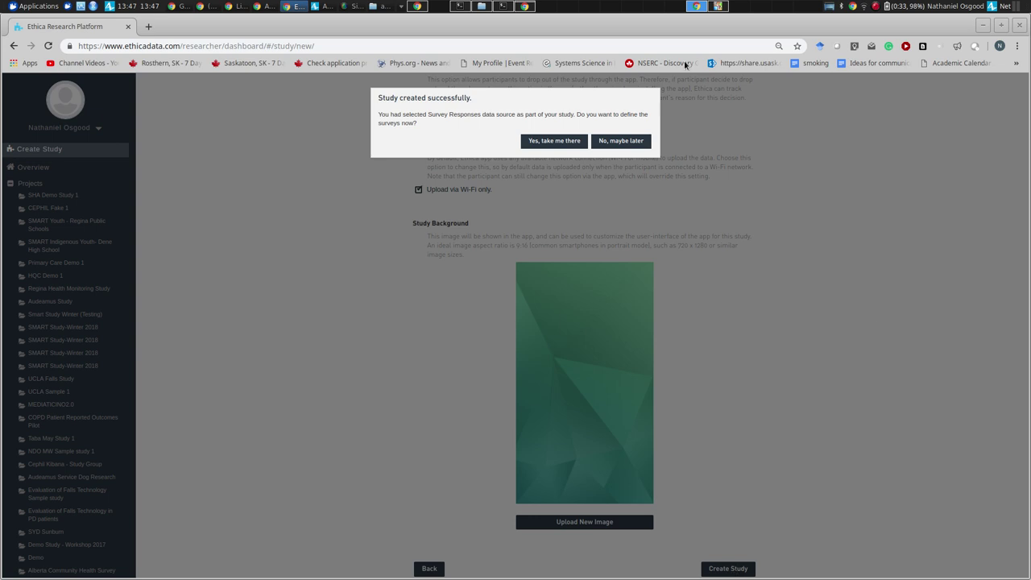
click(623, 143)
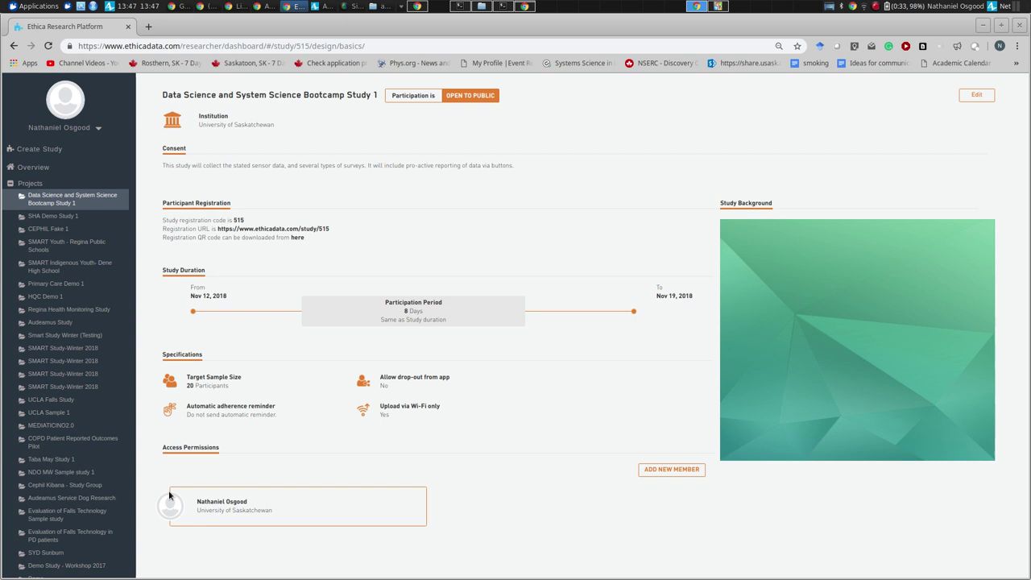
- Invite the first spreadsheet account as a study member using its copied e-mail address
click(675, 471)
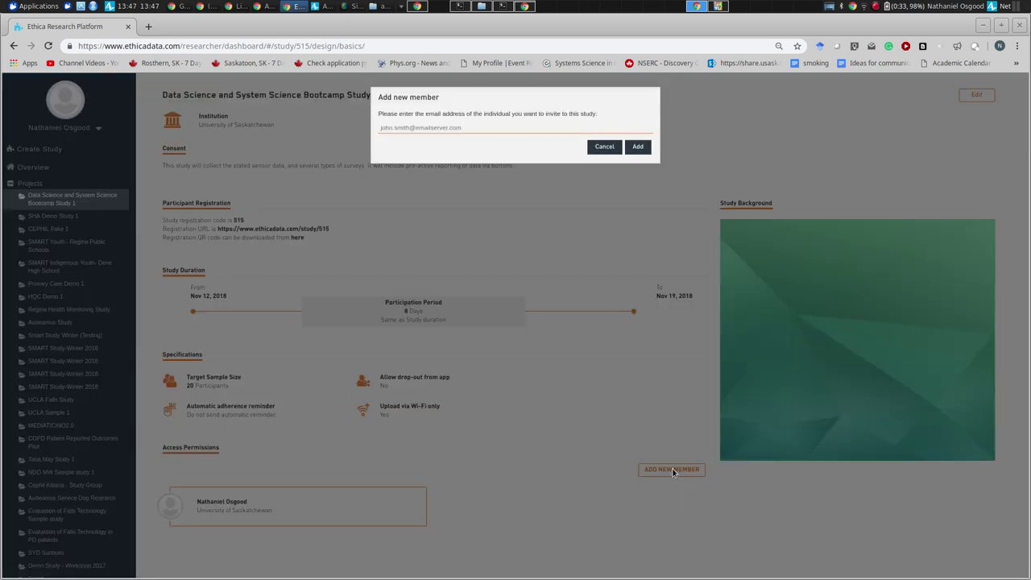
key(alt+Tab)
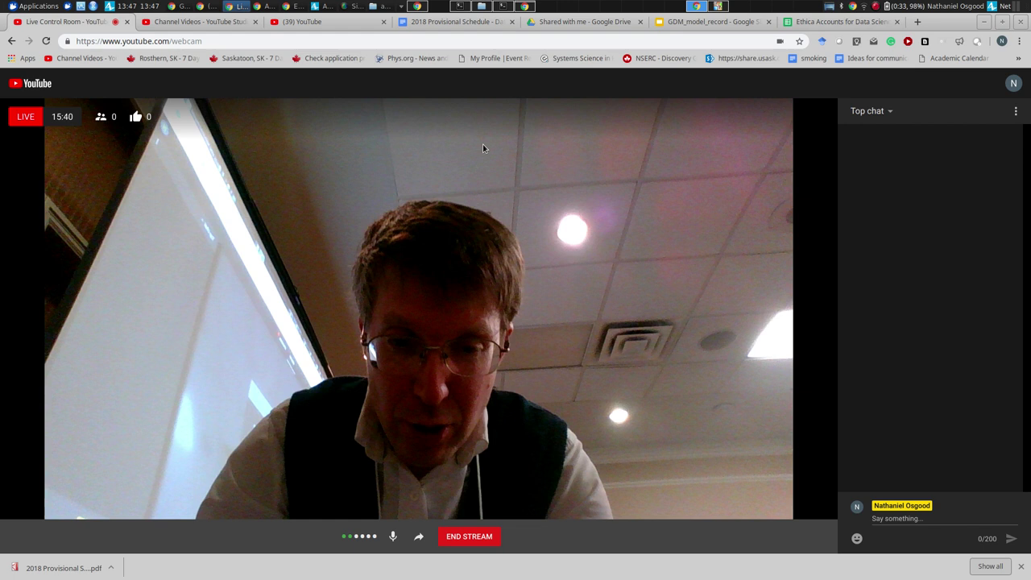
click(816, 24)
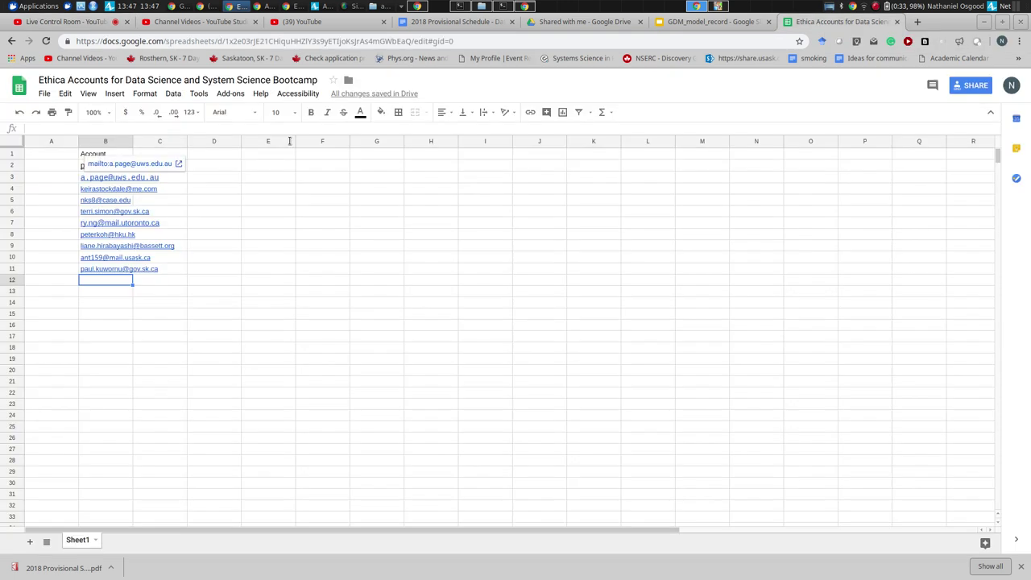
click(90, 201)
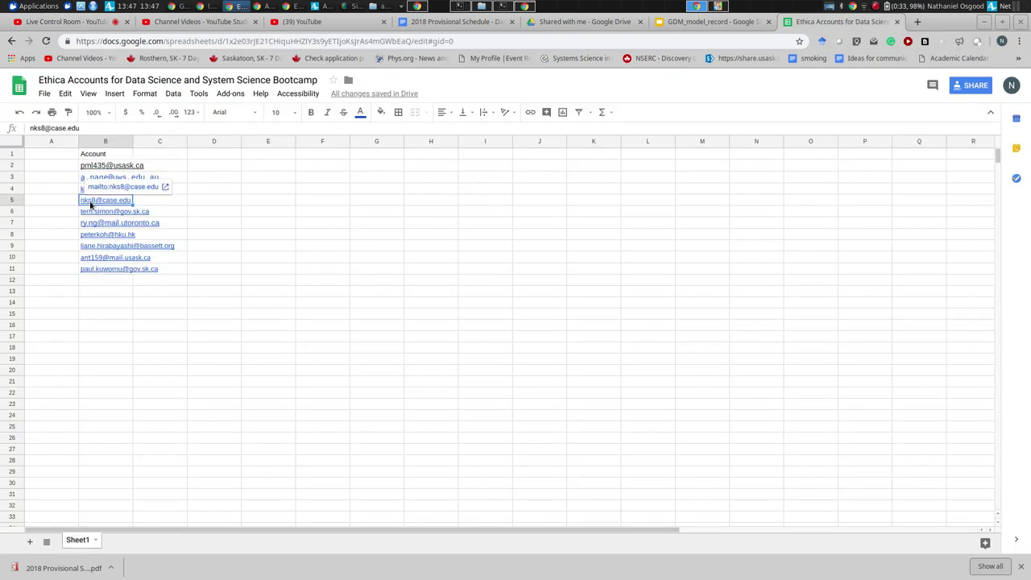
key(Down)
key(Up)
key(Up)
key(Up)
key(Up)
key(ctrl+c)
key(alt+Tab)
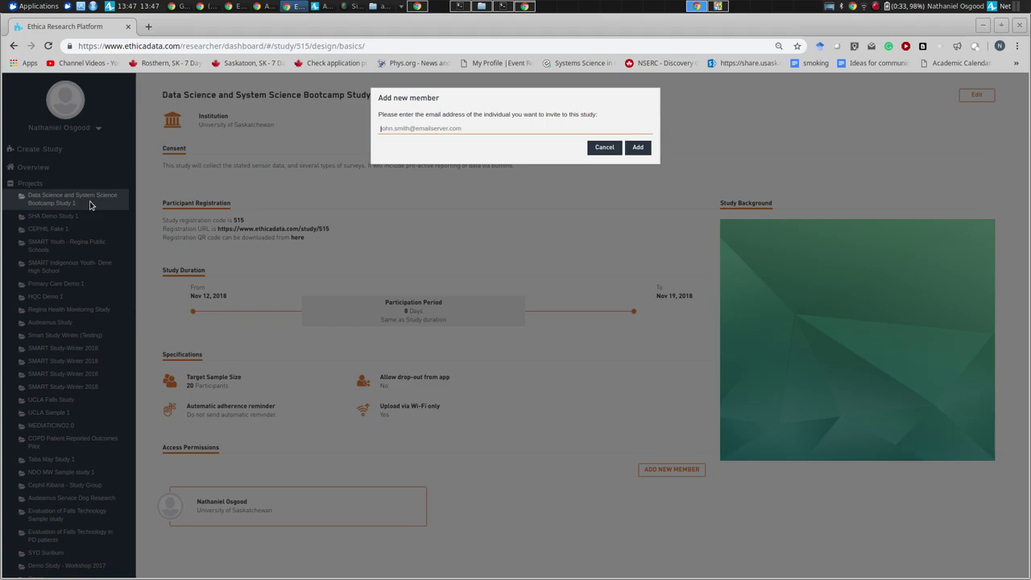
key(ctrl+v)
click(636, 147)
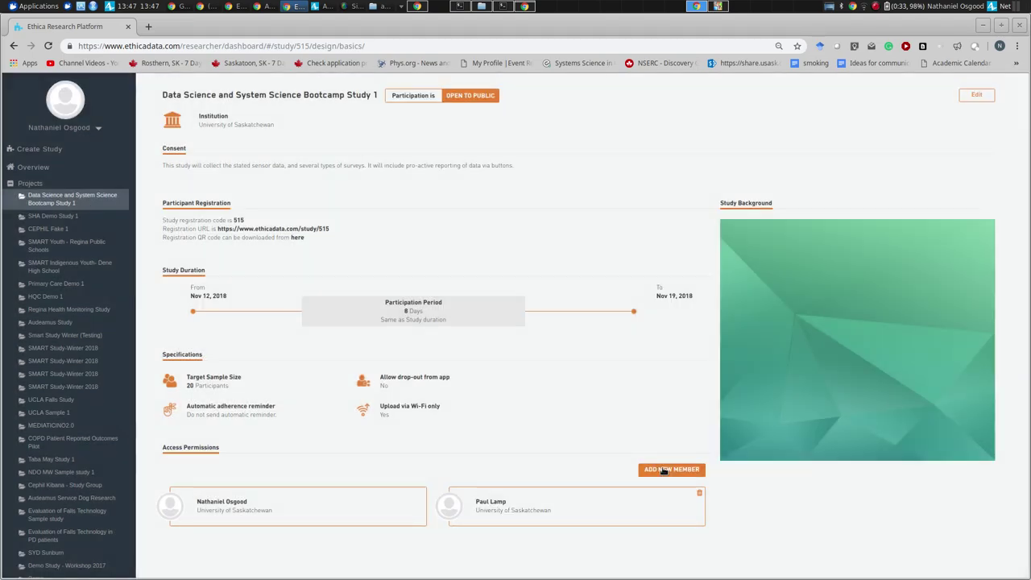
- Invite the second and third spreadsheet accounts as study members
click(672, 469)
key(alt+Tab)
key(Down)
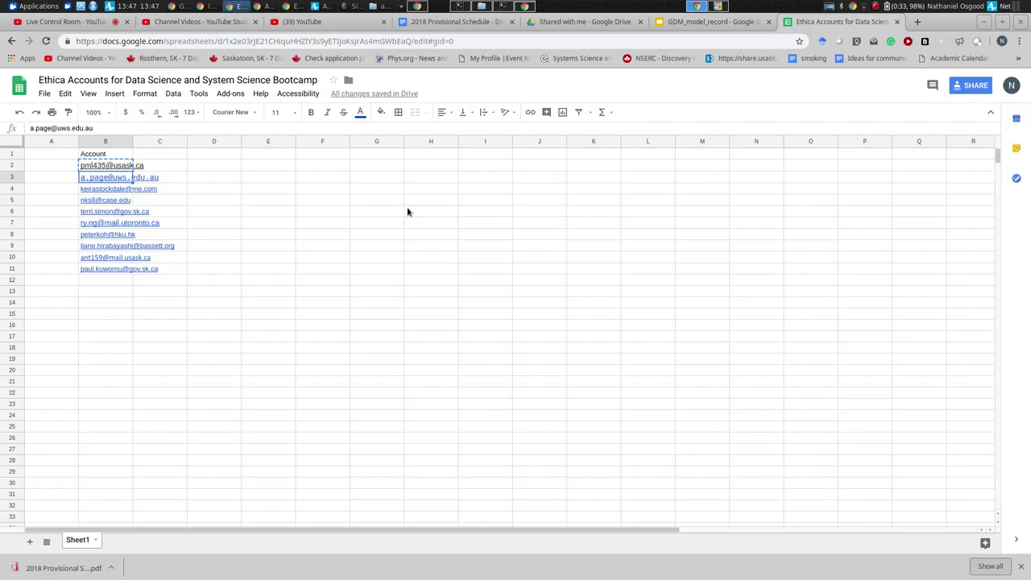
key(ctrl+c)
key(alt+Tab)
key(ctrl+v)
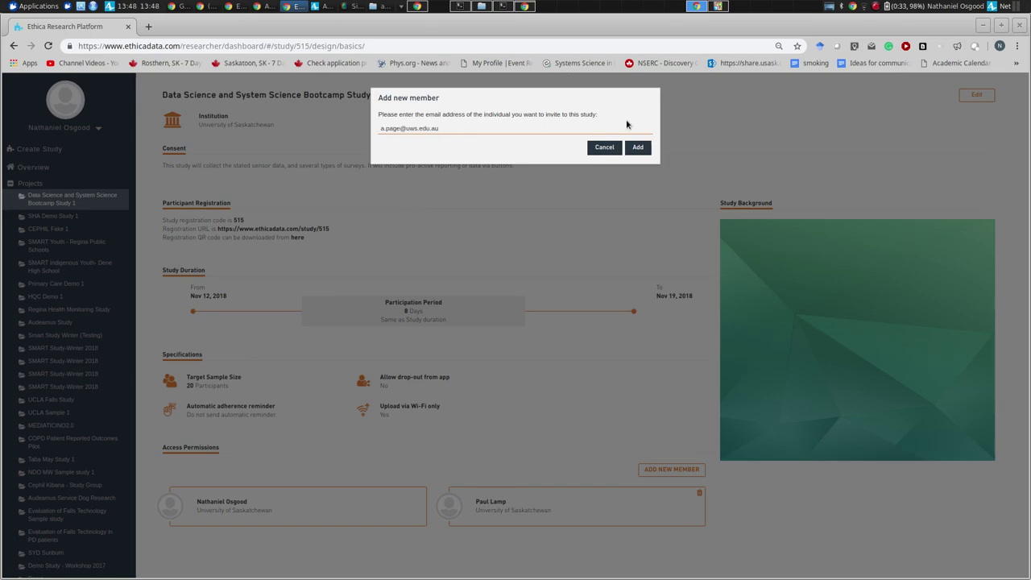
click(637, 148)
click(665, 470)
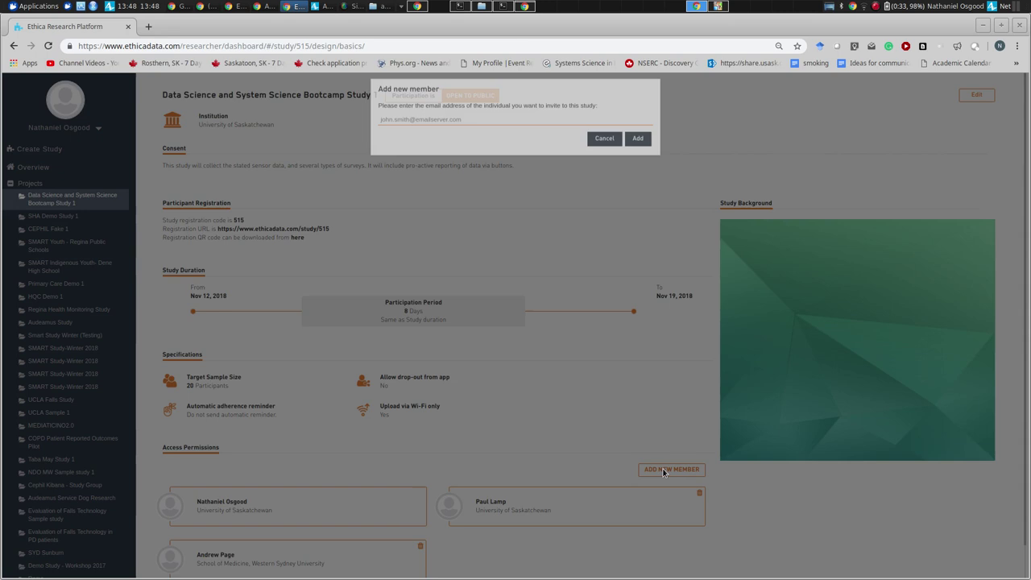
key(alt+Tab)
key(Down)
key(ctrl+c)
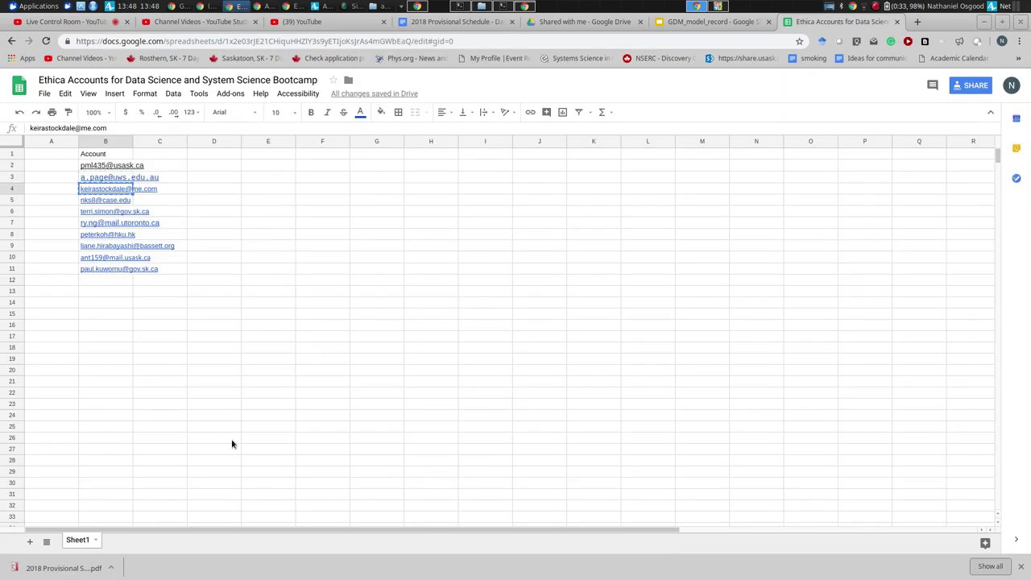
key(alt+Tab)
key(ctrl+v)
click(637, 148)
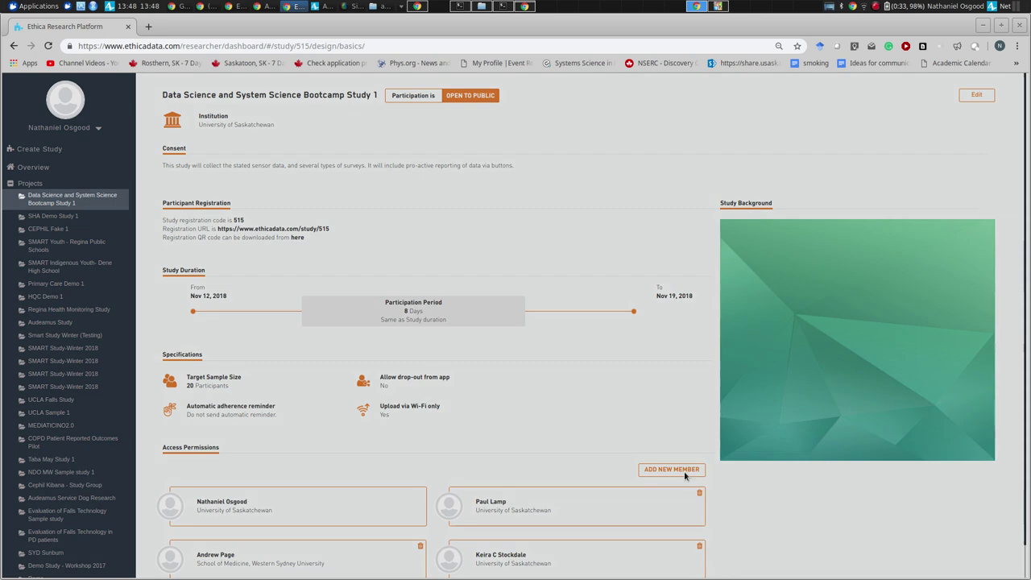
- Invite the fourth and fifth spreadsheet accounts as study members
click(684, 471)
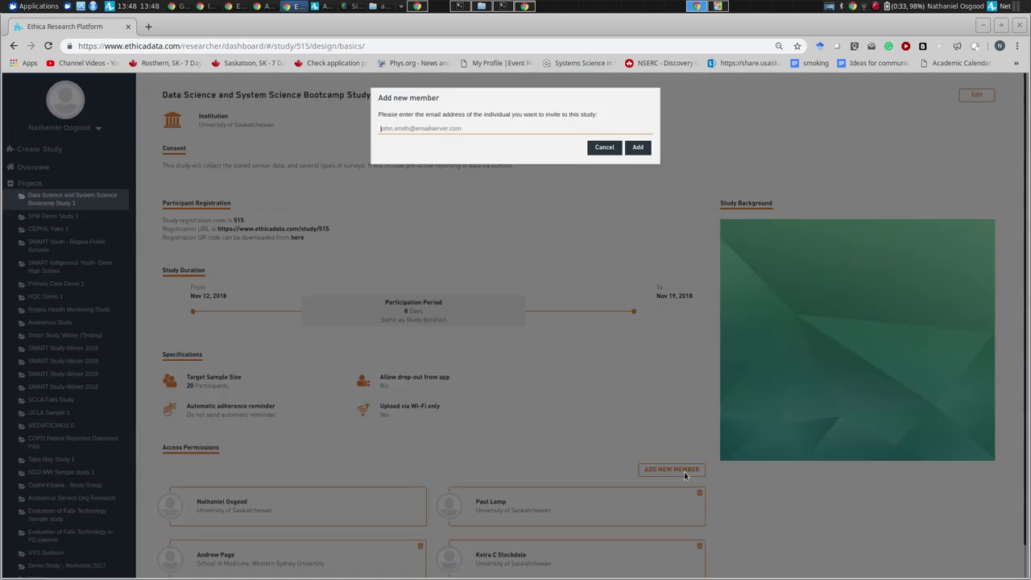
key(alt+Tab)
key(Down)
key(ctrl+c)
key(alt+Tab)
key(ctrl+v)
click(645, 149)
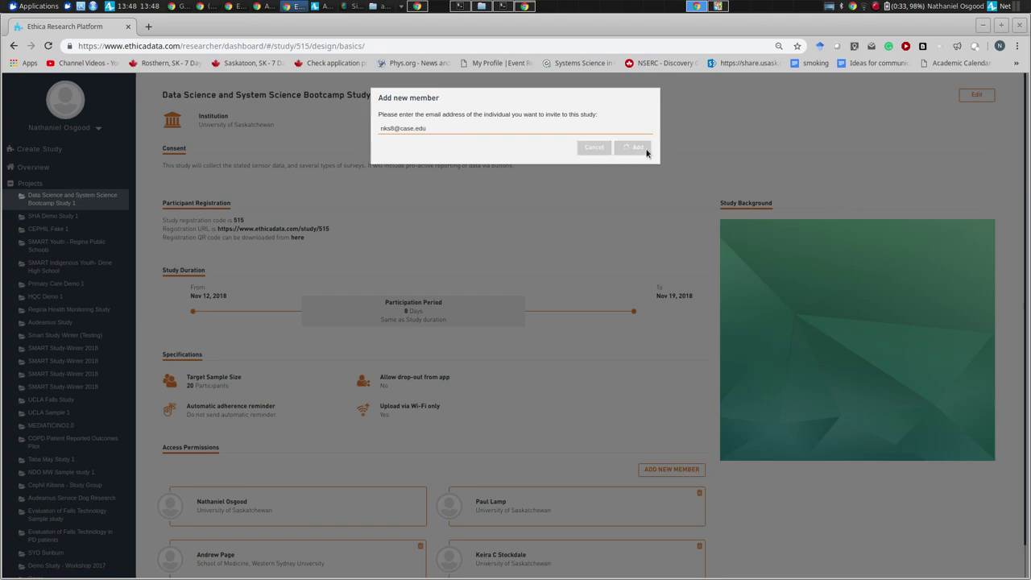
click(672, 469)
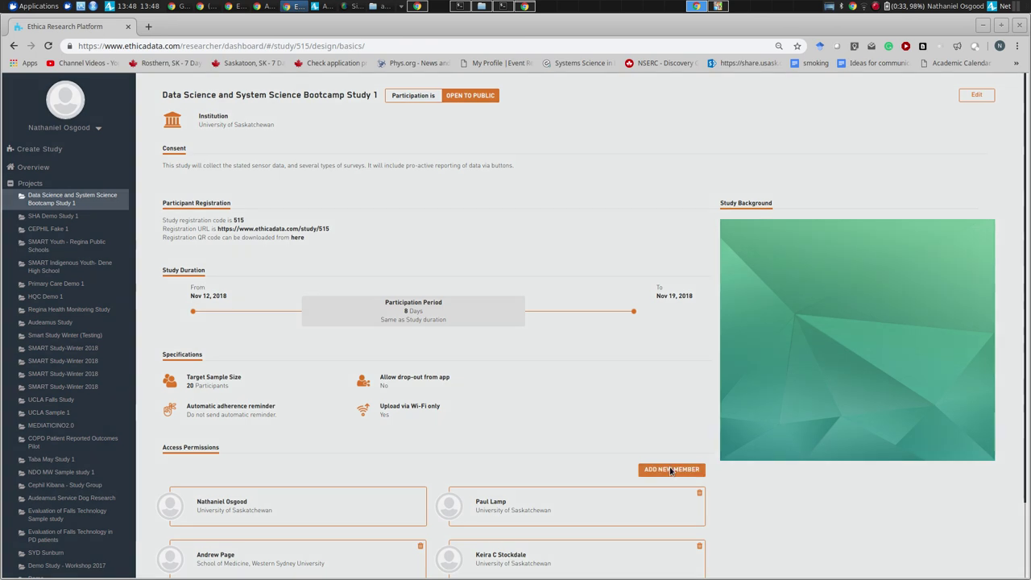
key(alt+Tab)
key(Down)
key(ctrl+c)
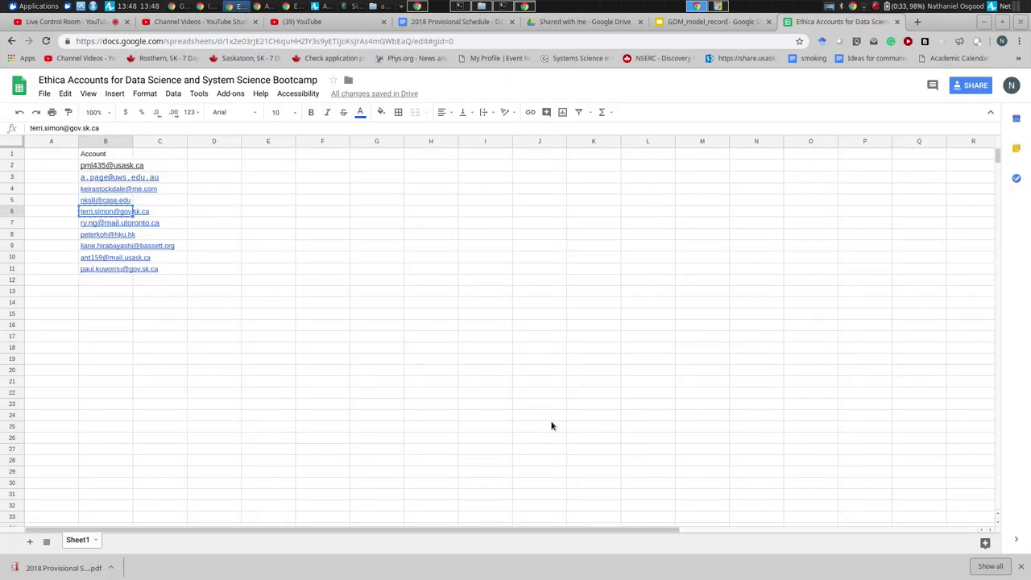
key(alt+Tab)
key(ctrl+v)
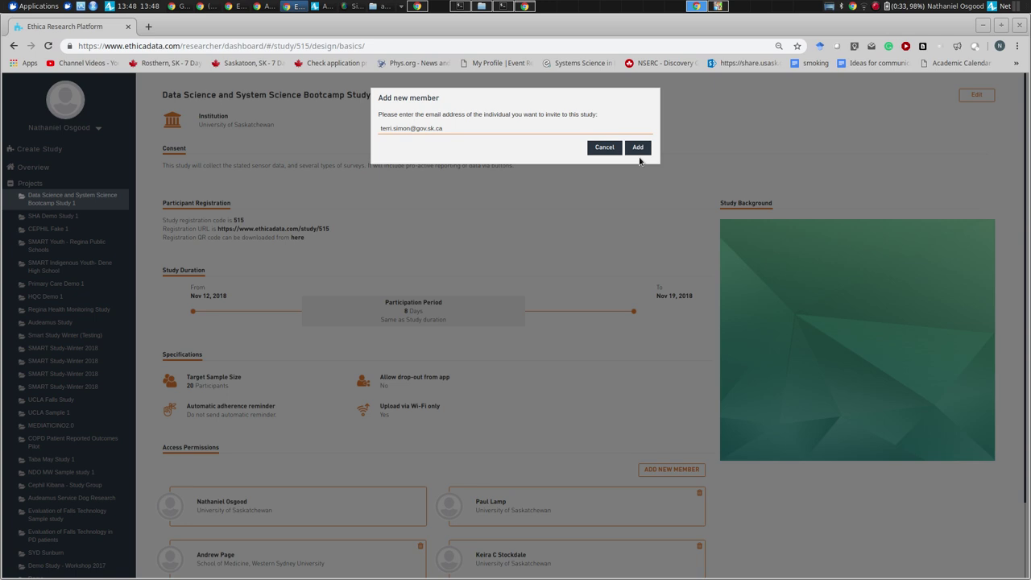
click(638, 148)
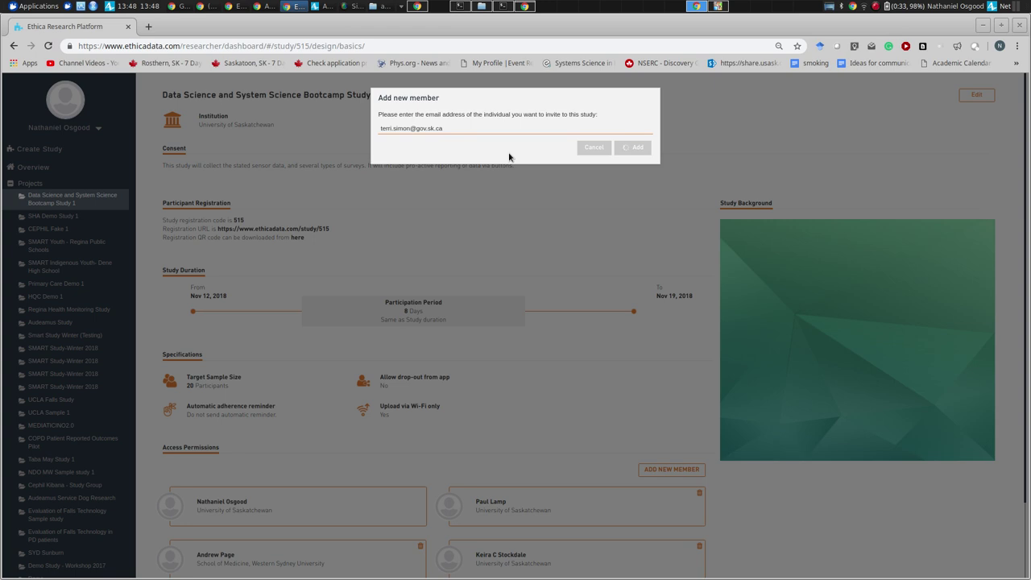
key(ctrl+t)
text(www.u)
key(Return)
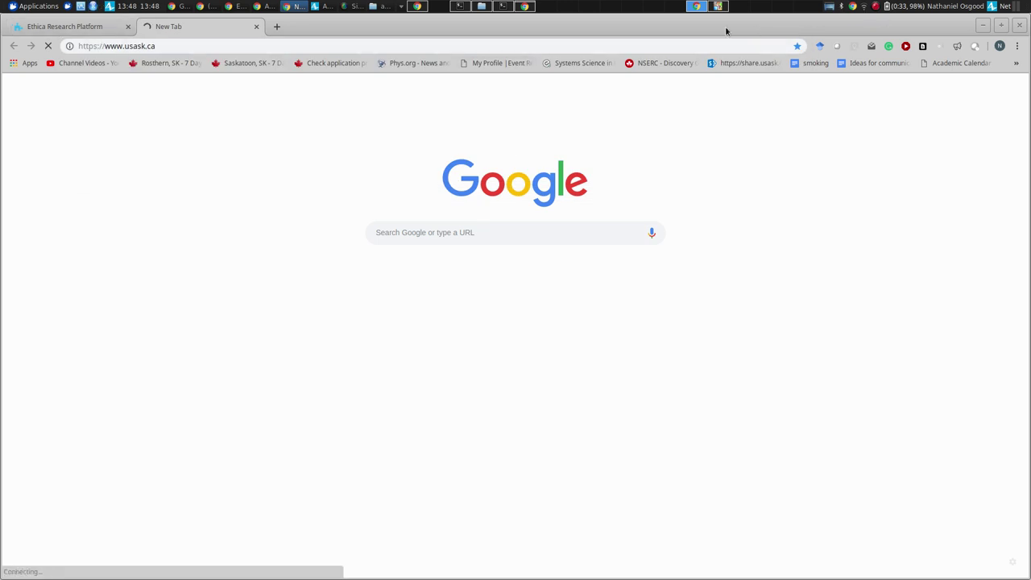
- Check the Wi-Fi connection, reload usask.ca, and return to the Ethica study tab
click(876, 8)
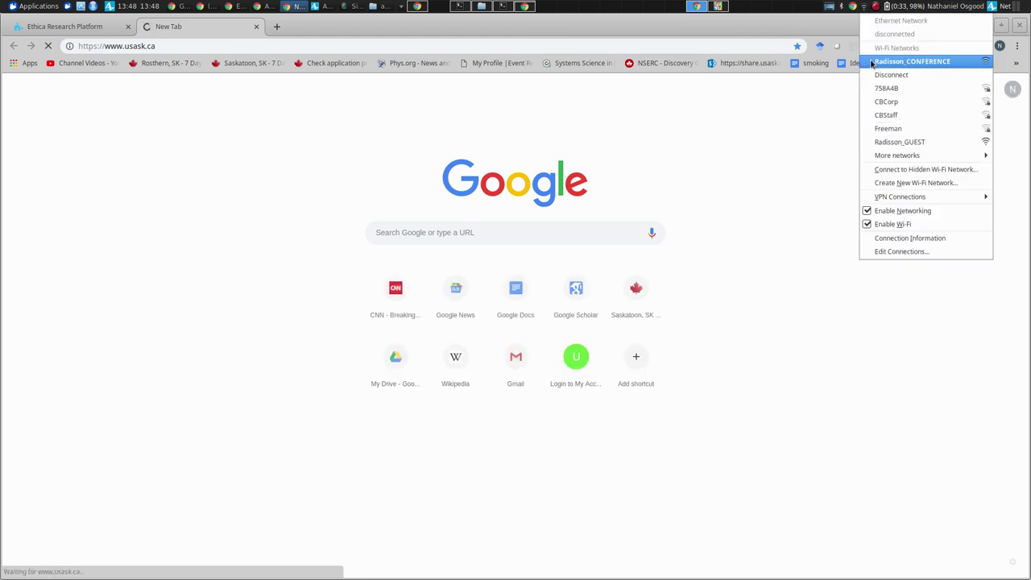
click(188, 101)
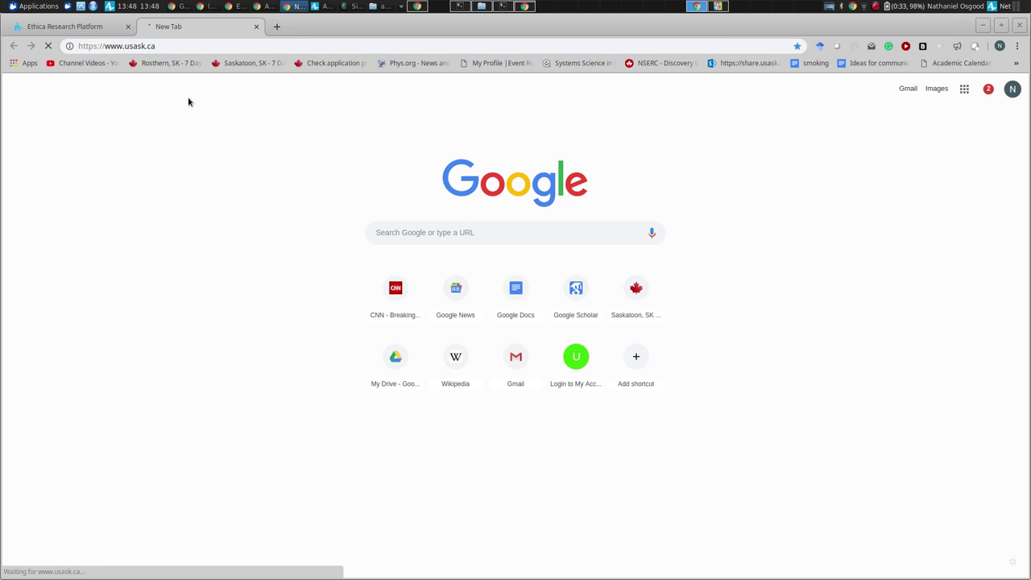
click(161, 46)
key(Return)
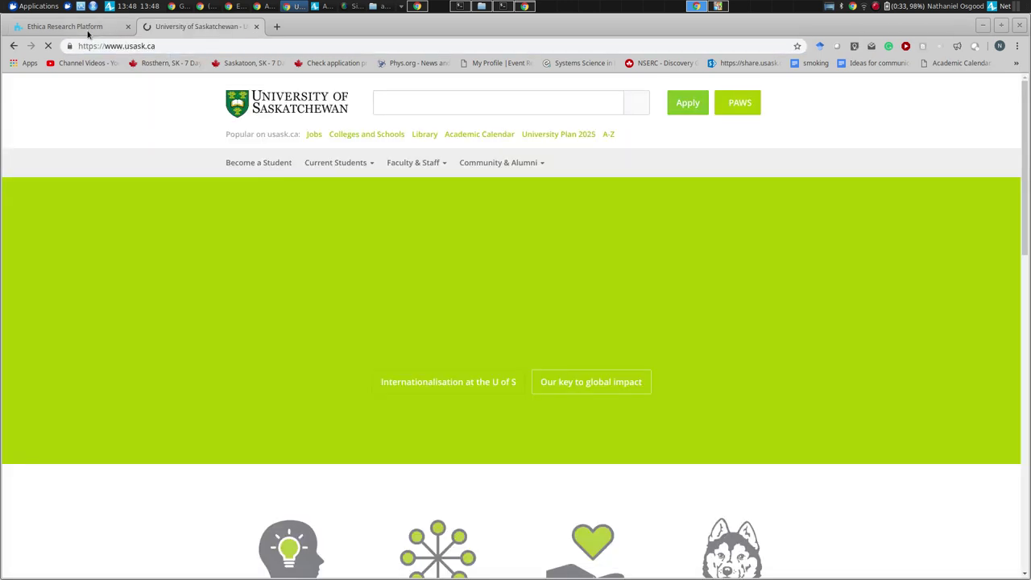
click(88, 30)
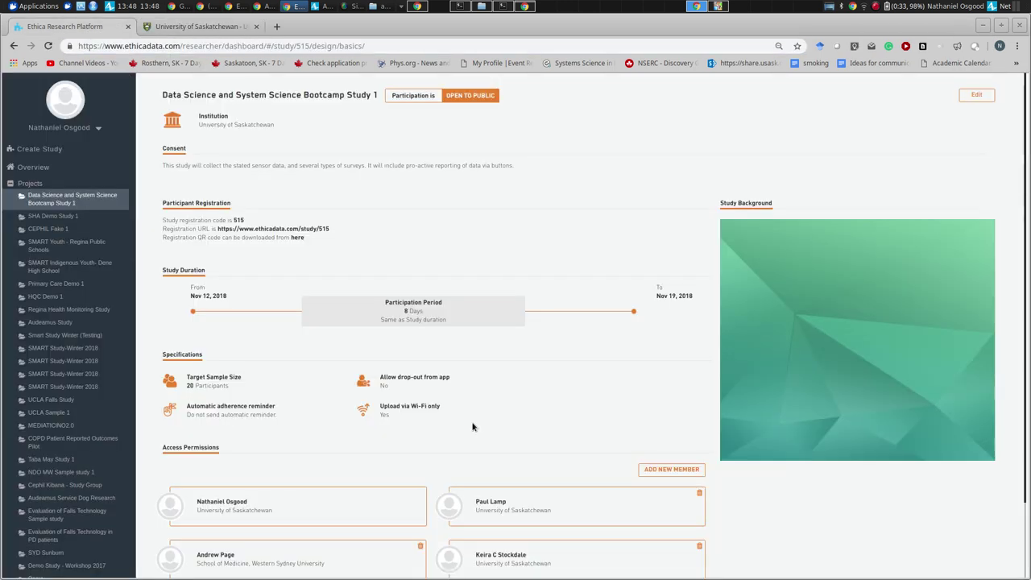
- Invite the next two spreadsheet accounts as study members
scroll(473, 426, down, 2)
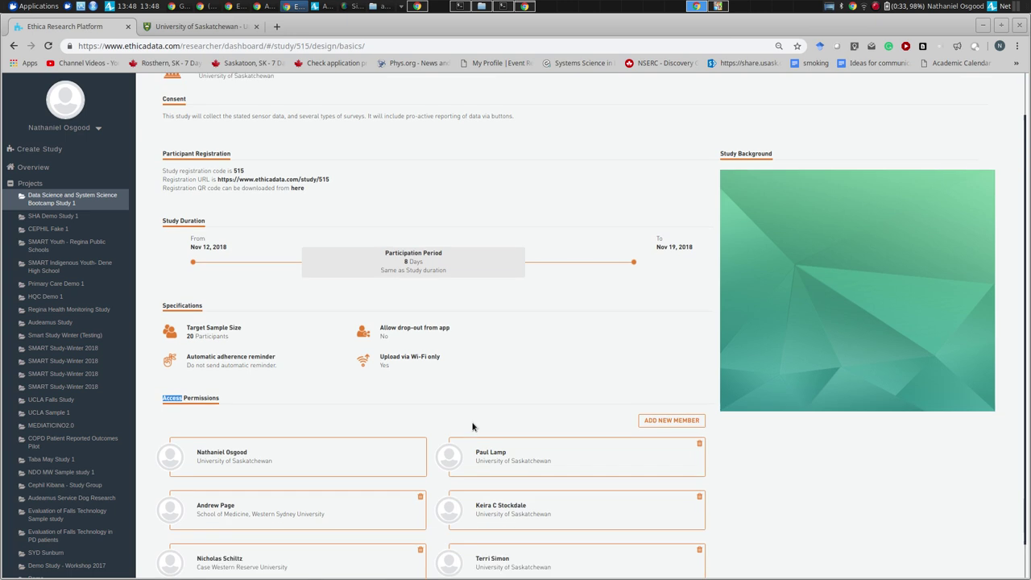
click(673, 382)
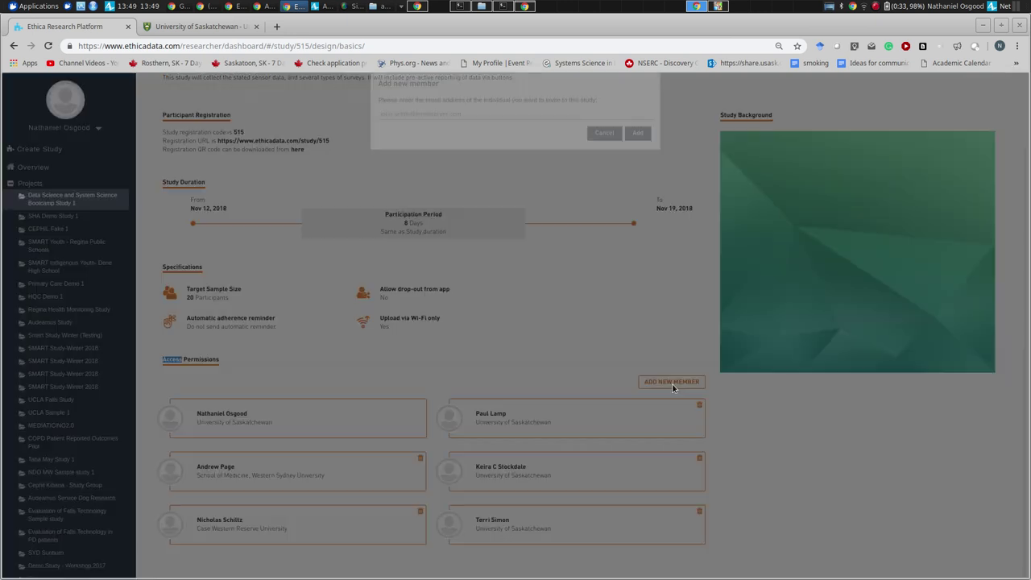
key(alt+Tab)
key(Down)
key(ctrl+c)
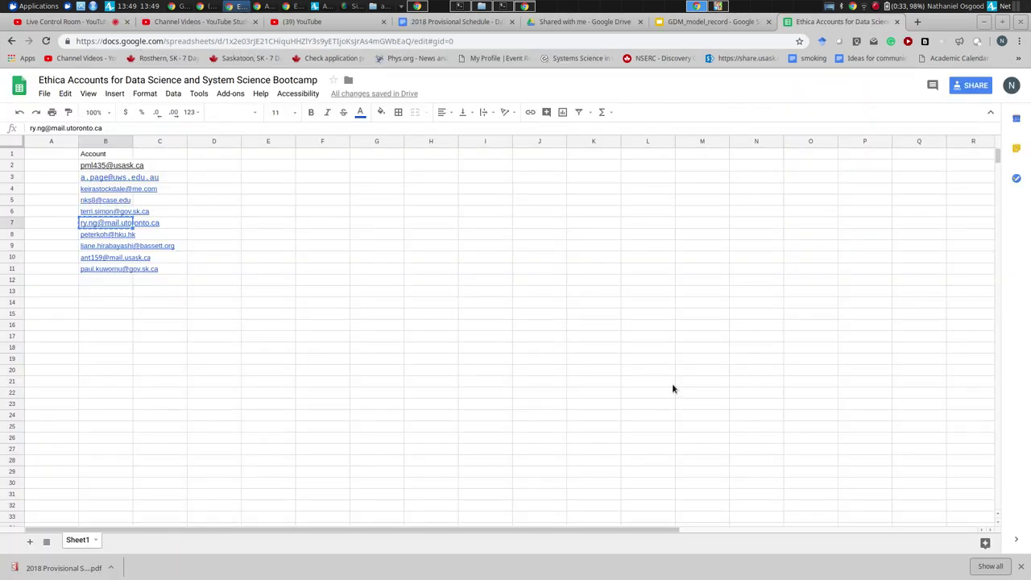
key(alt+Tab)
key(ctrl+v)
click(637, 147)
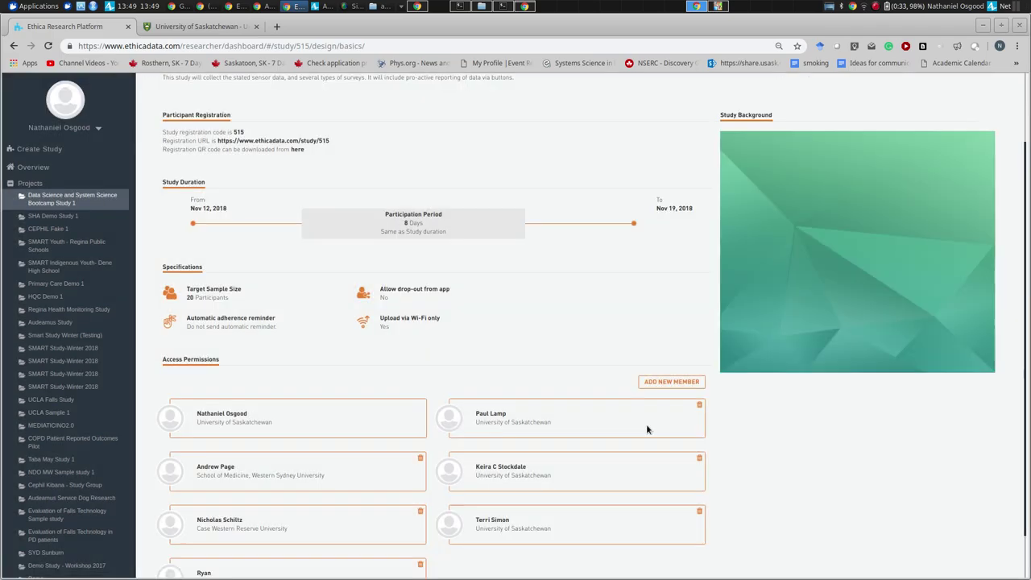
click(656, 383)
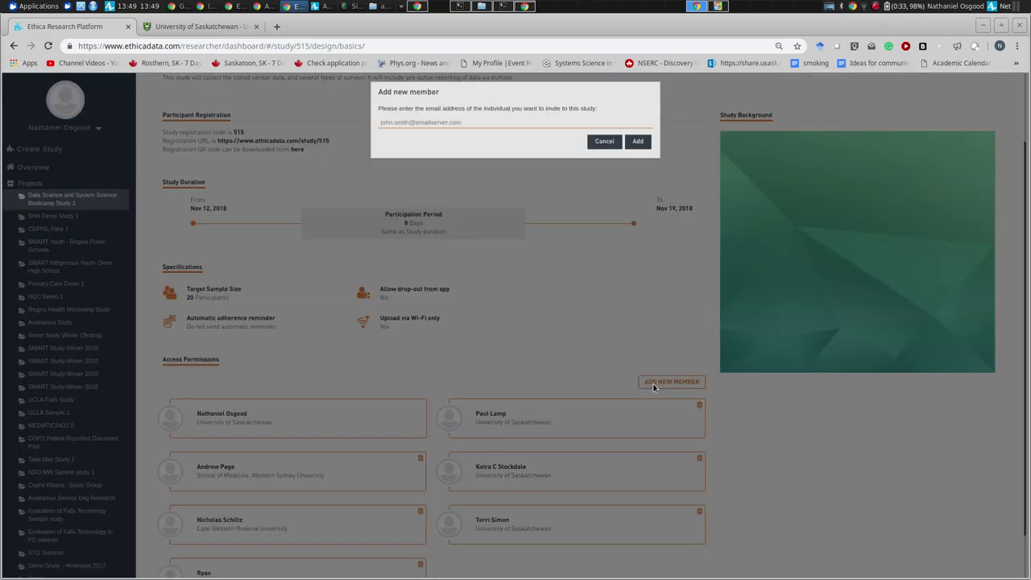
key(alt+Tab)
key(Down)
key(ctrl+c)
key(alt+Tab)
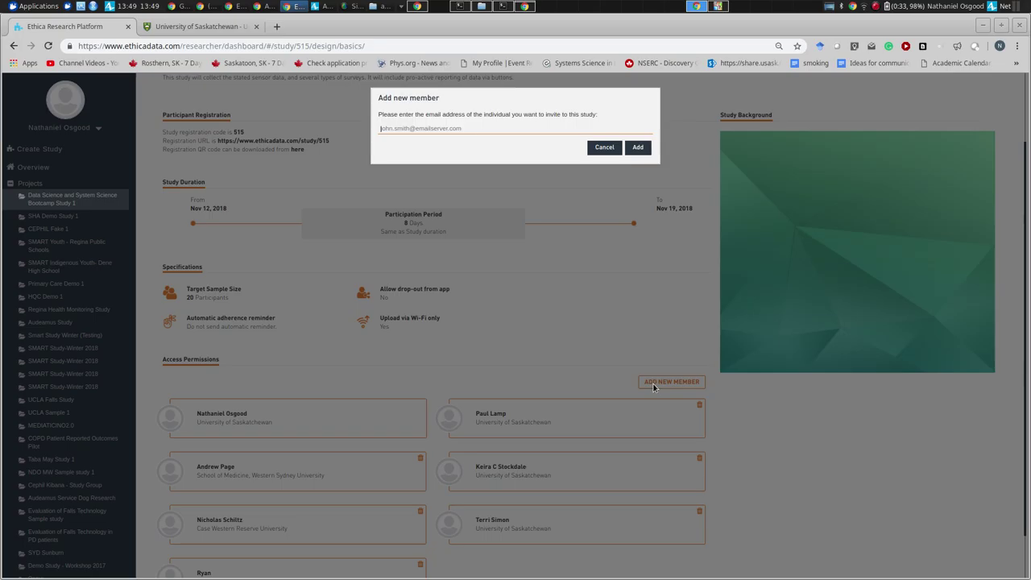
key(ctrl+v)
click(637, 147)
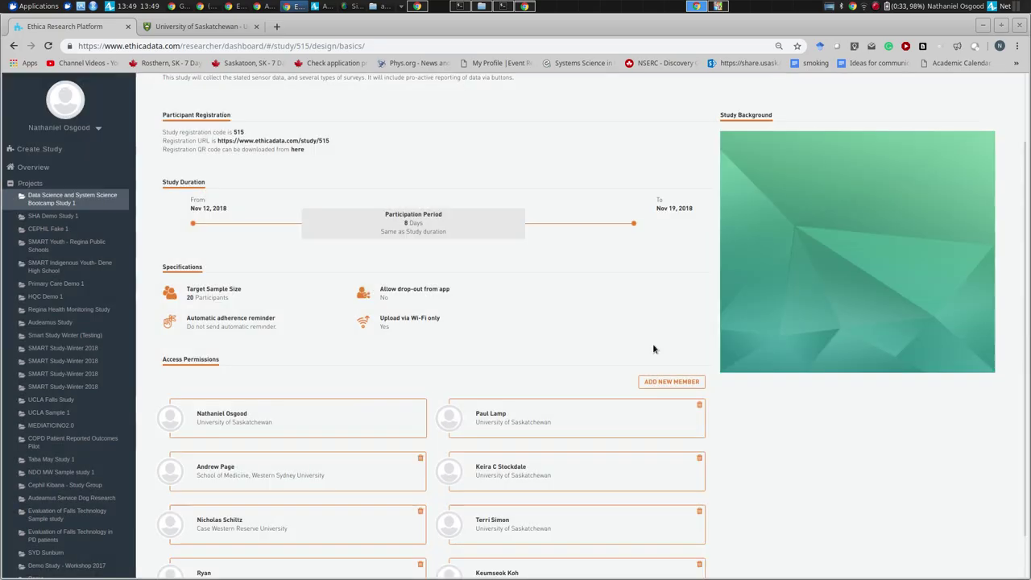
- Invite two more spreadsheet accounts, through the address in cell B10
click(663, 384)
key(alt+Tab)
key(Down)
key(ctrl+c)
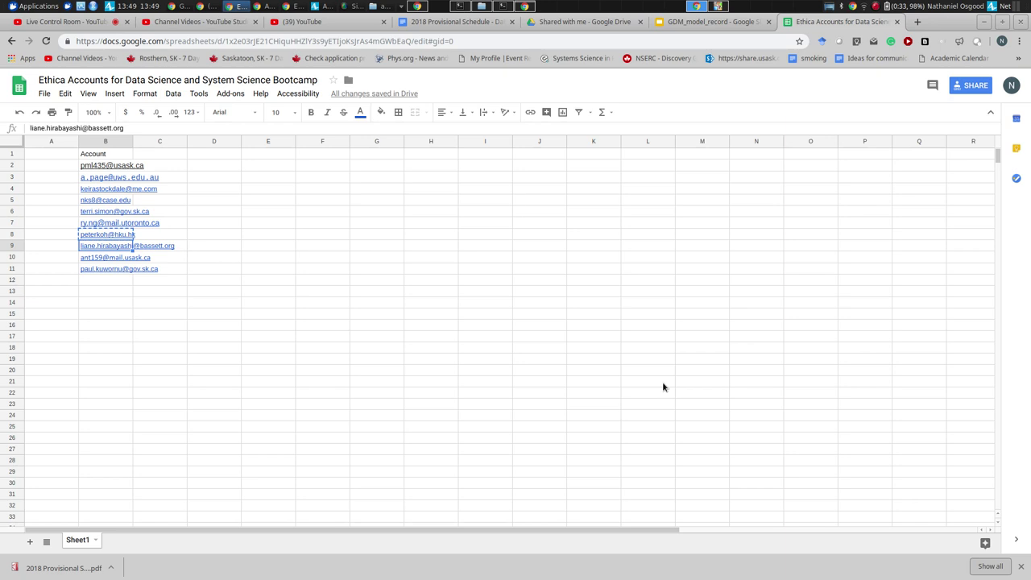
key(alt+Tab)
key(ctrl+v)
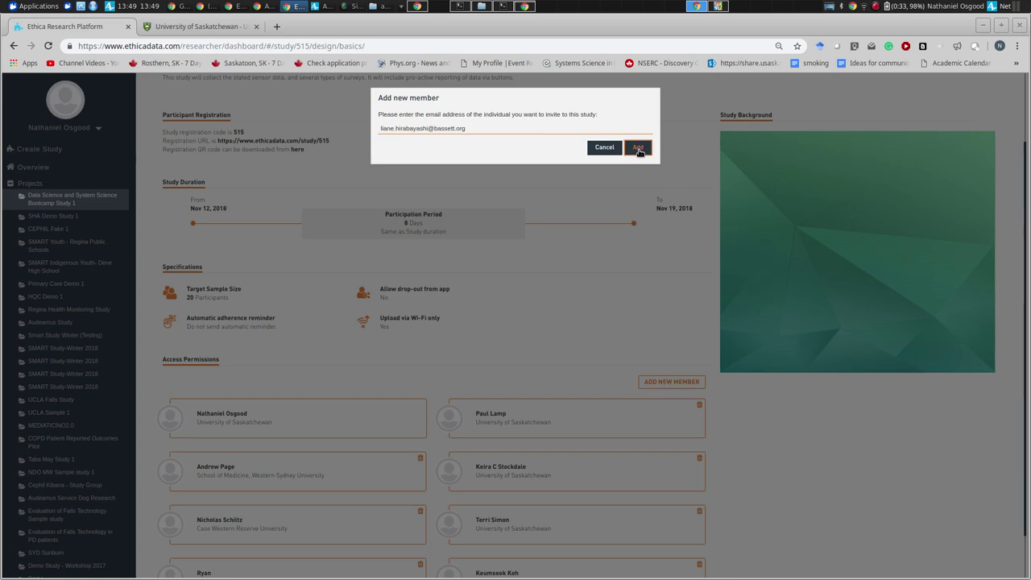
click(638, 147)
click(688, 379)
key(alt+Tab)
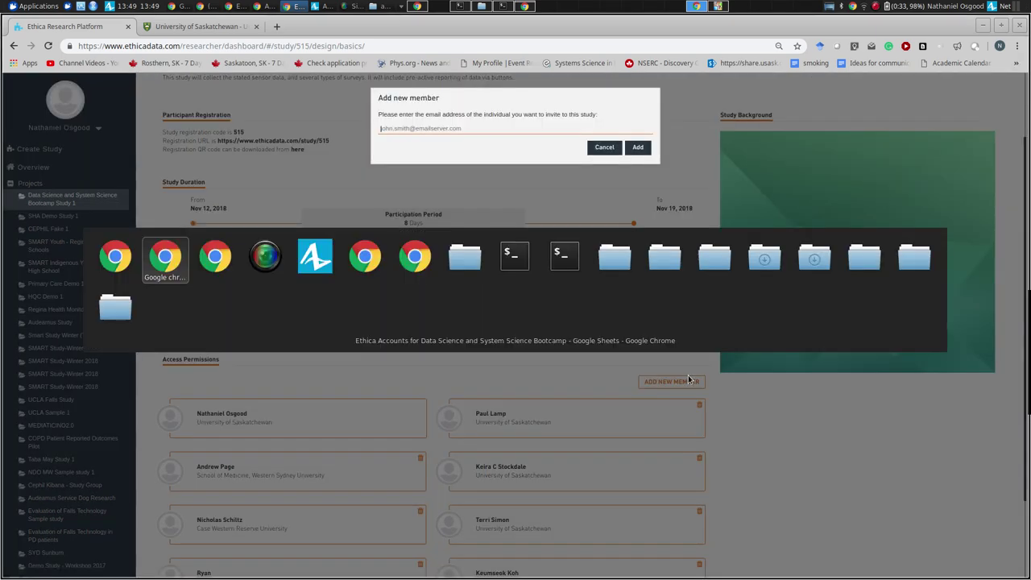
key(Down)
key(ctrl+c)
key(alt+Tab)
key(ctrl+v)
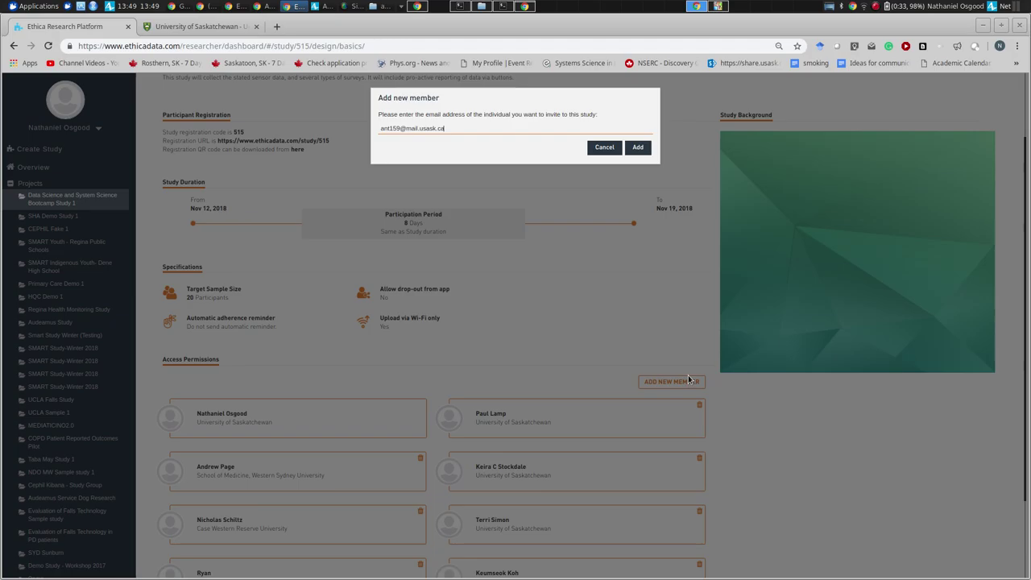
click(637, 147)
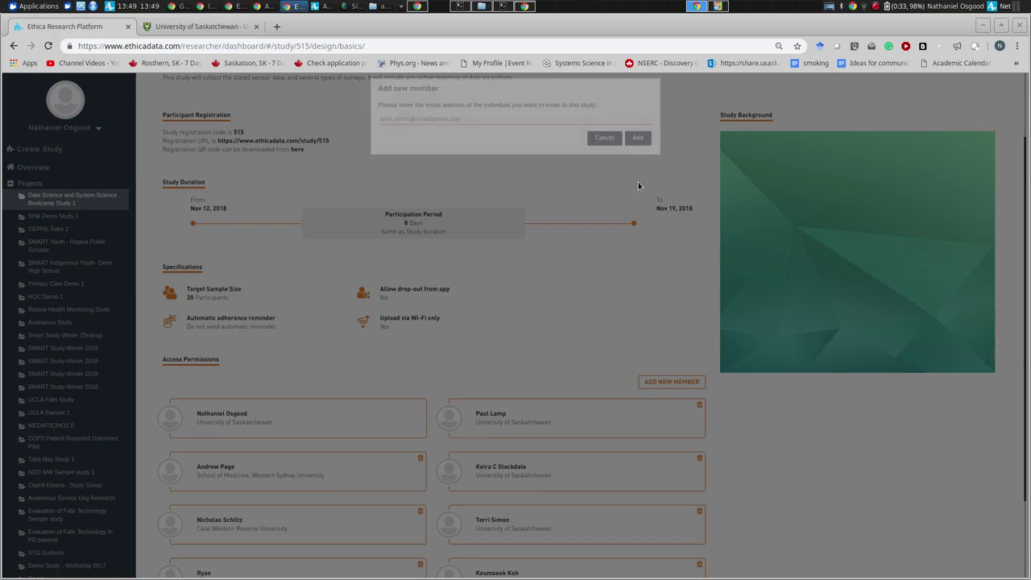
- Invite the last account from cell B11 and review the member list
click(668, 380)
key(alt+Tab)
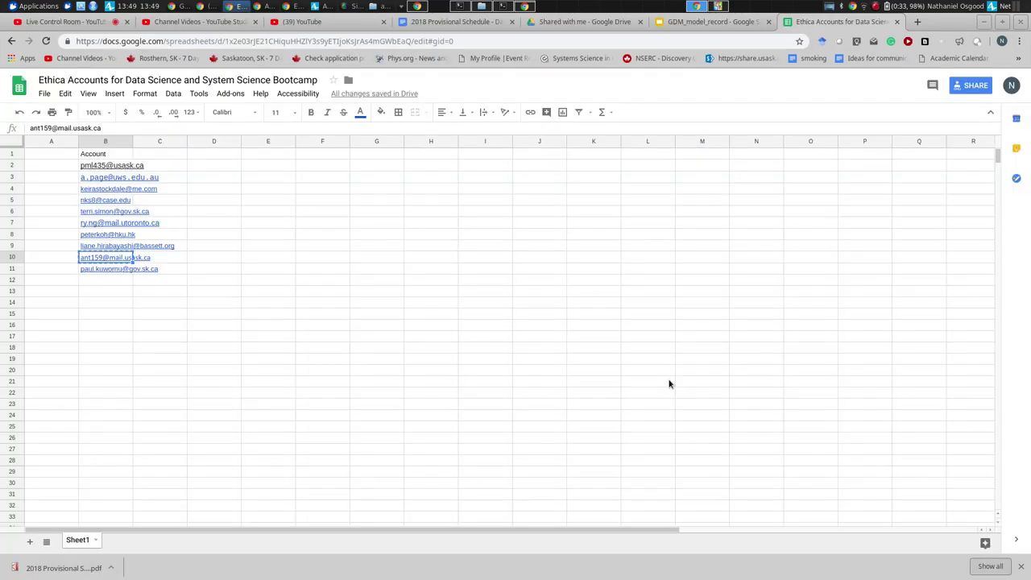
key(Down)
key(ctrl+c)
key(alt+Tab)
key(ctrl+v)
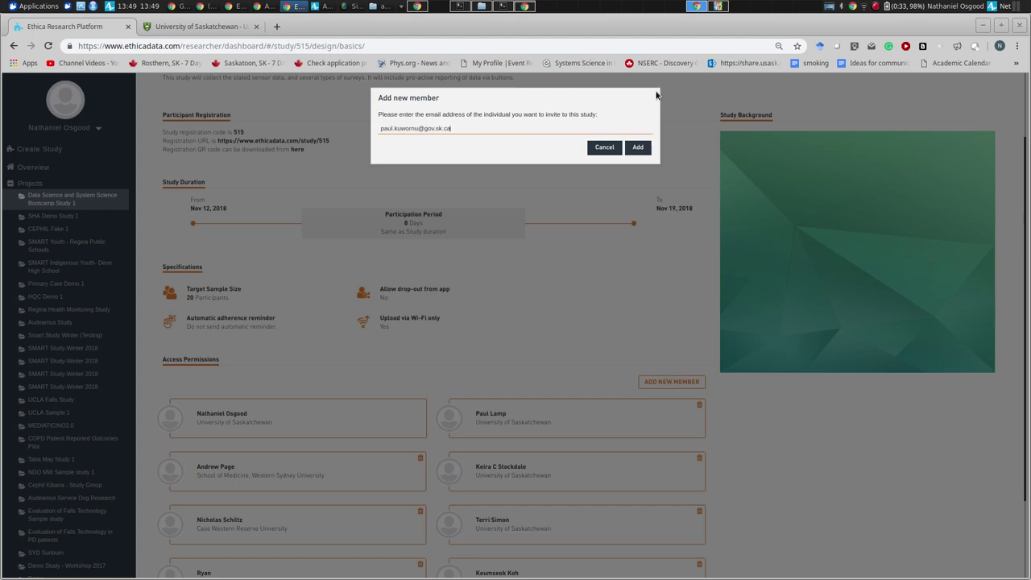
click(635, 149)
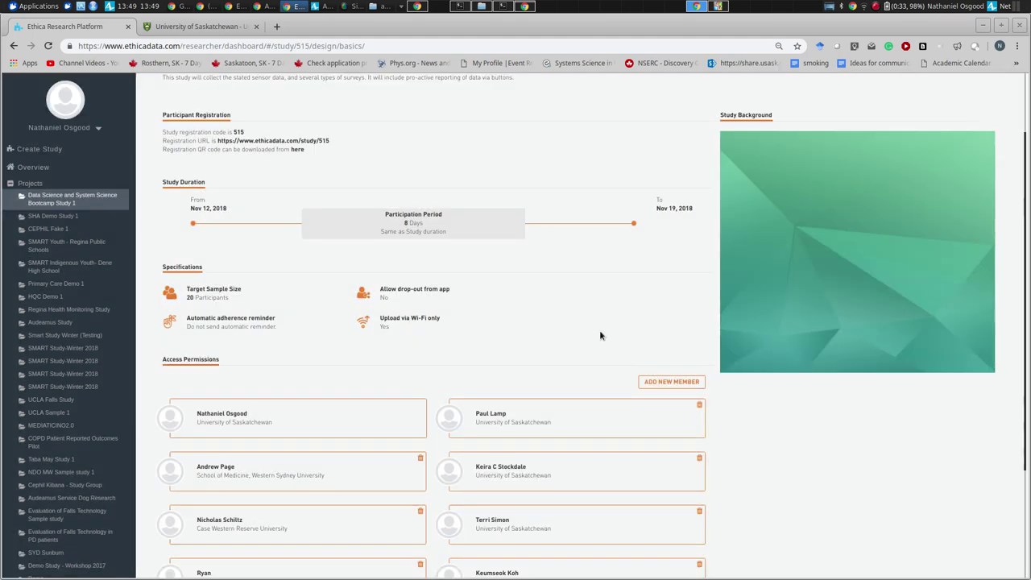
scroll(599, 330, down, 2)
scroll(600, 334, down, 2)
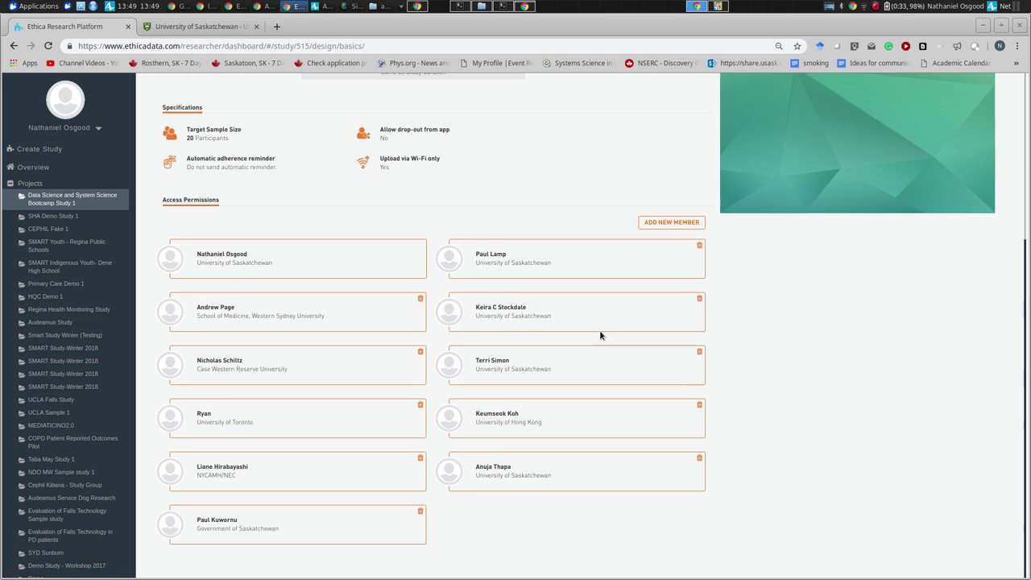
scroll(600, 335, up, 6)
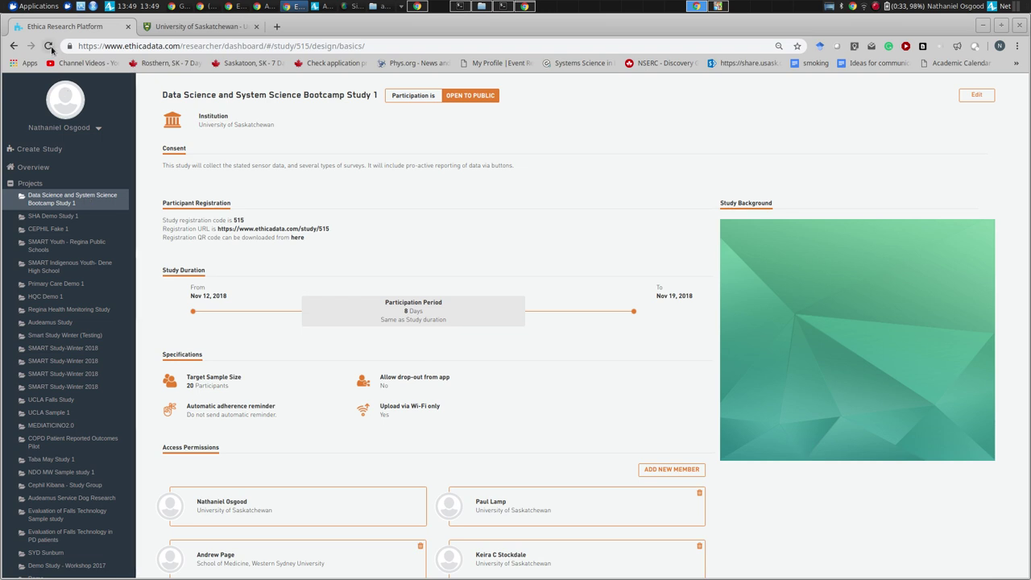
- Reload the study page to refresh its member list
click(56, 97)
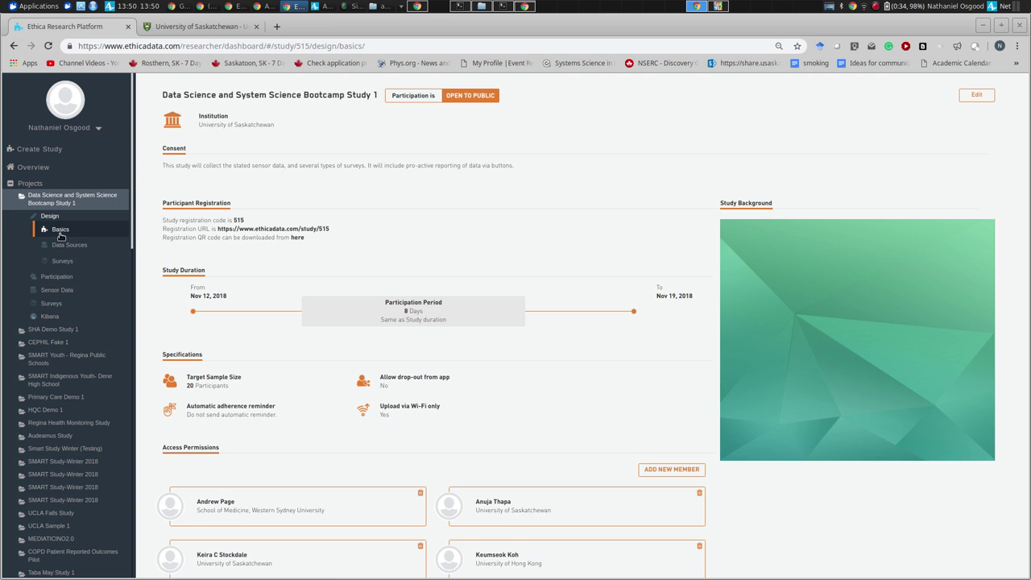
- Open the Surveys design page from the sidebar after briefly viewing Data Sources
scroll(60, 235, down, 2)
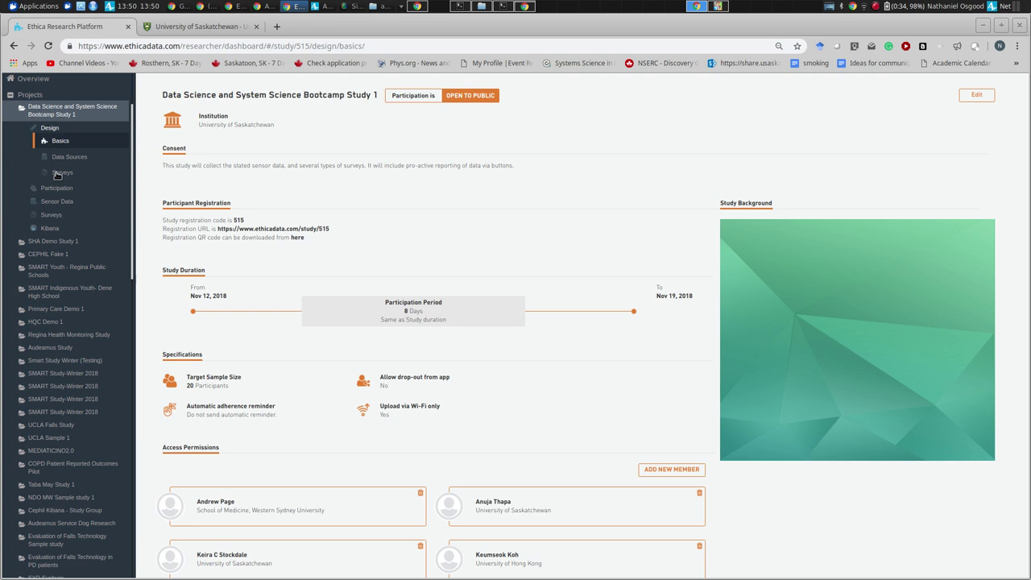
click(56, 174)
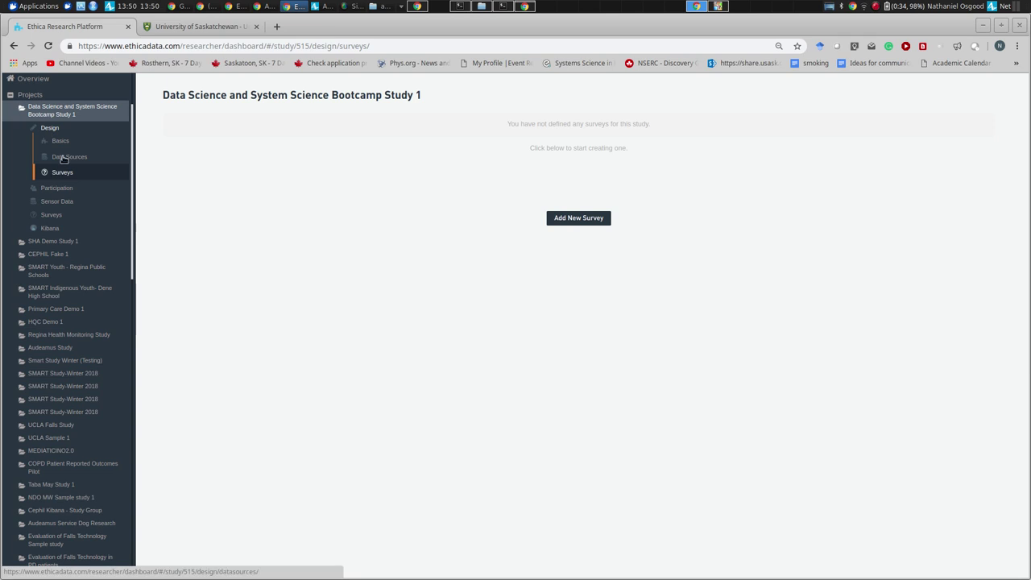
click(64, 157)
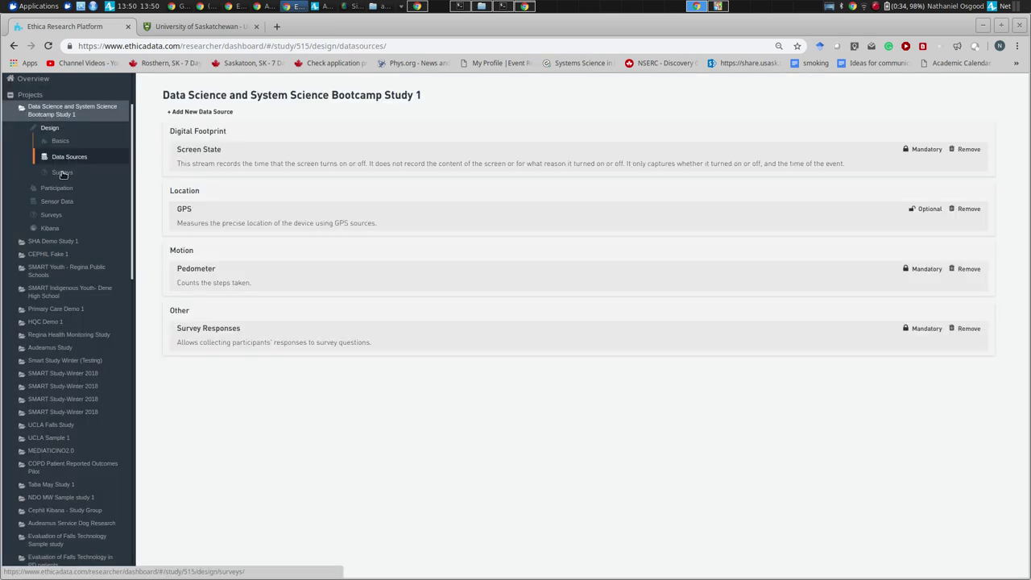
click(62, 170)
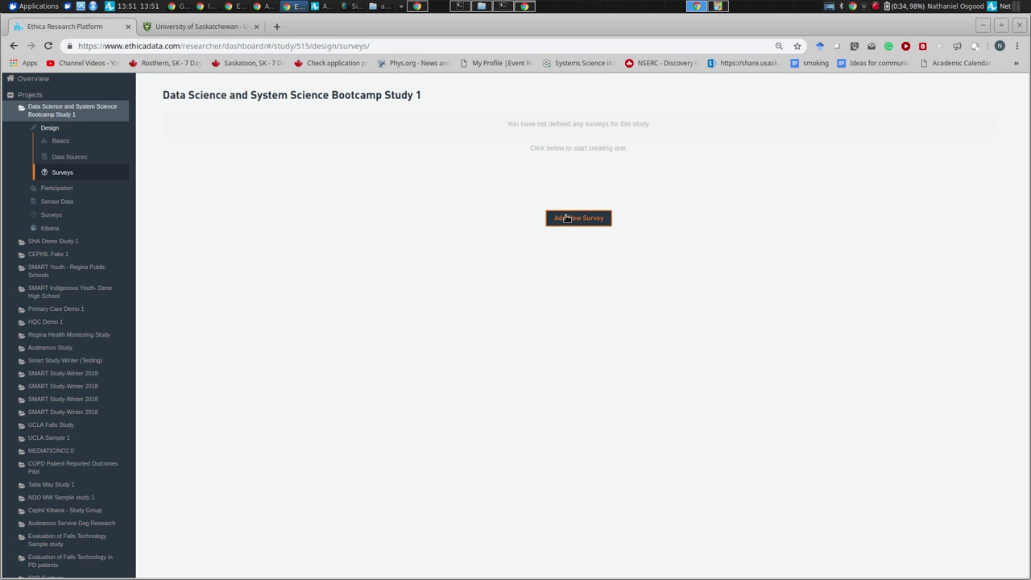
- Add a new survey named 'Baseline Survye' and set its type to Baseline
click(566, 218)
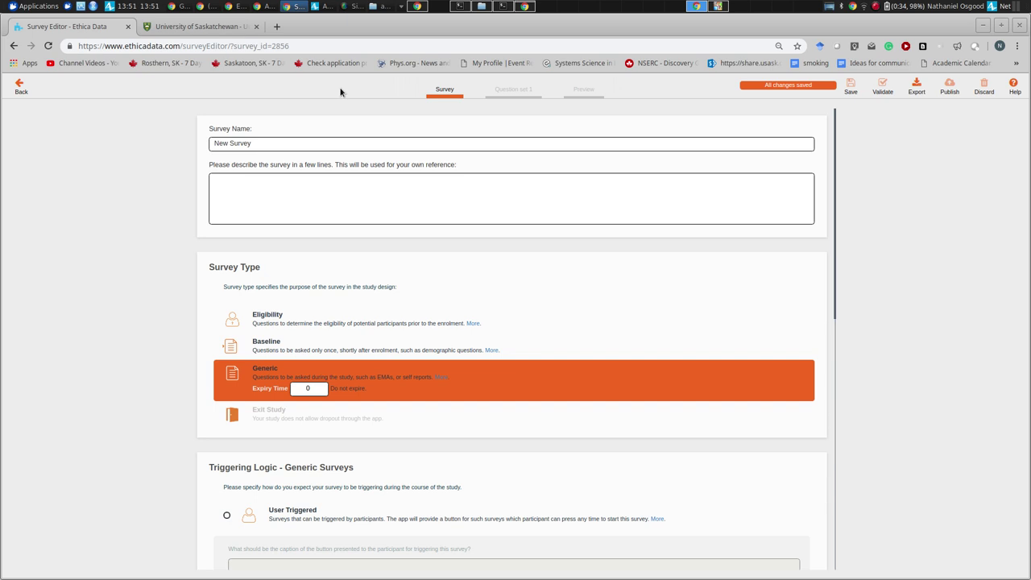
drag(262, 137, 116, 135)
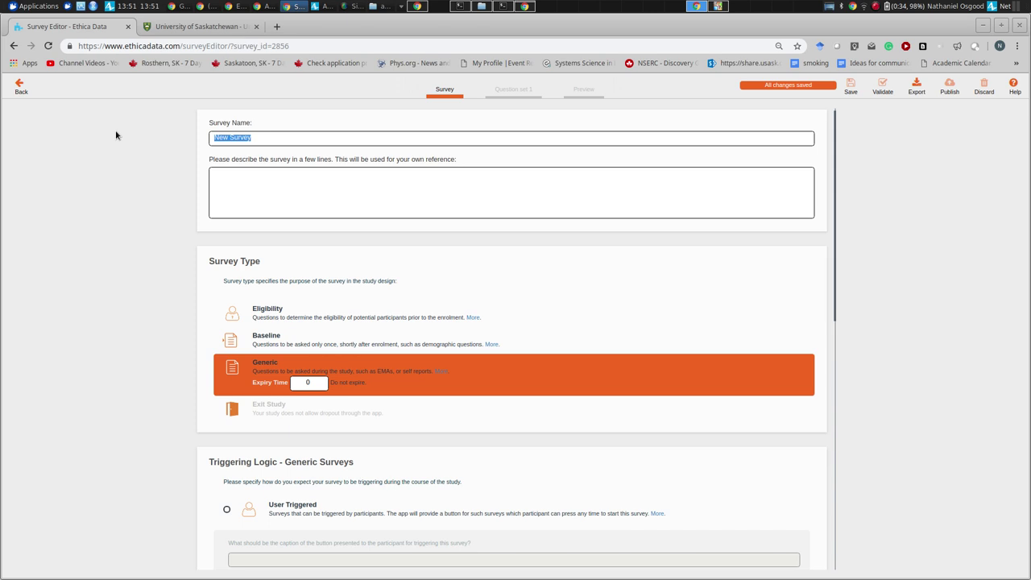
text(Baseline )
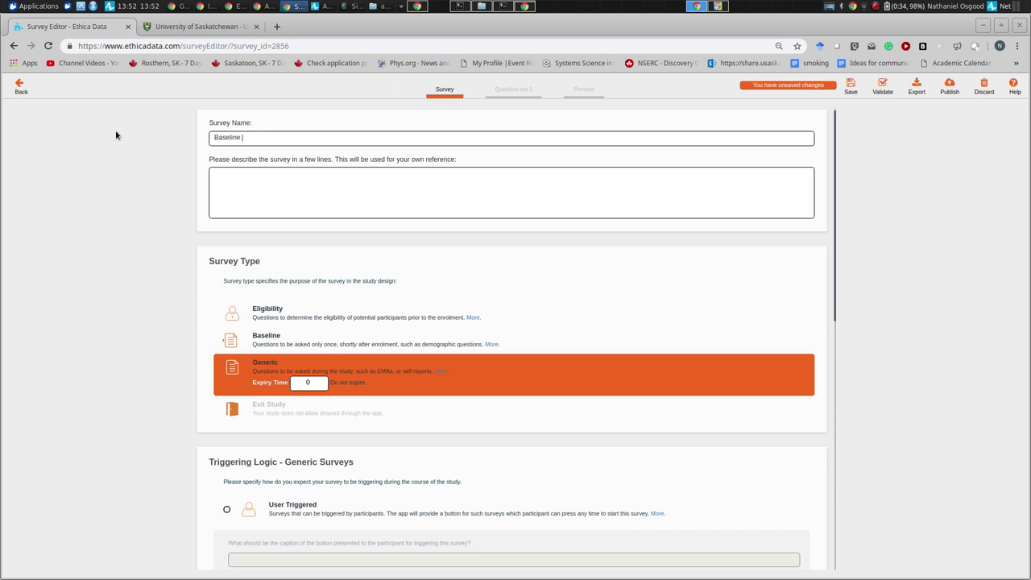
text(Survye)
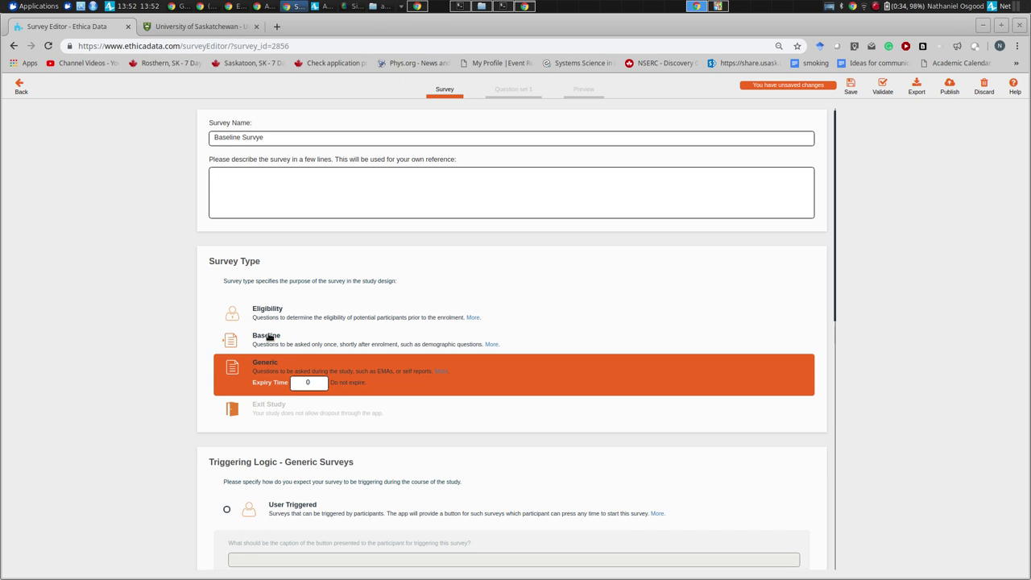
click(269, 338)
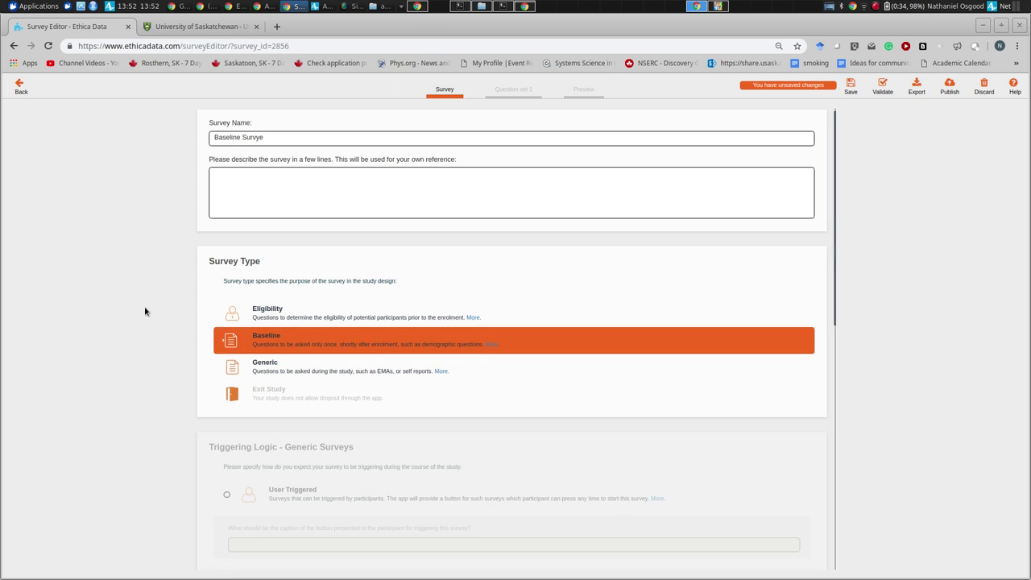
- Trim the survey name down to 'Baseline'
drag(836, 269, 843, 518)
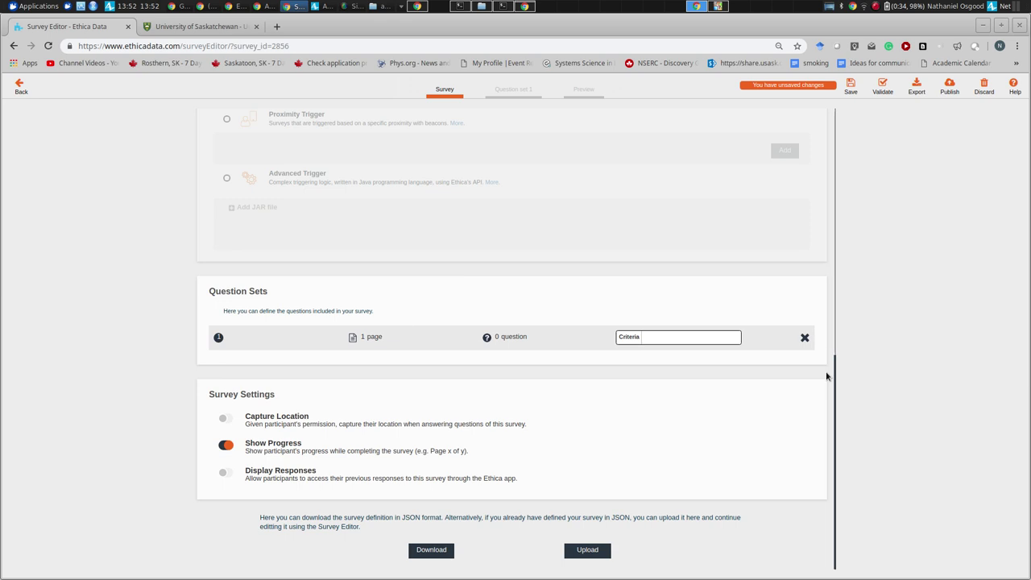
drag(835, 375, 796, 108)
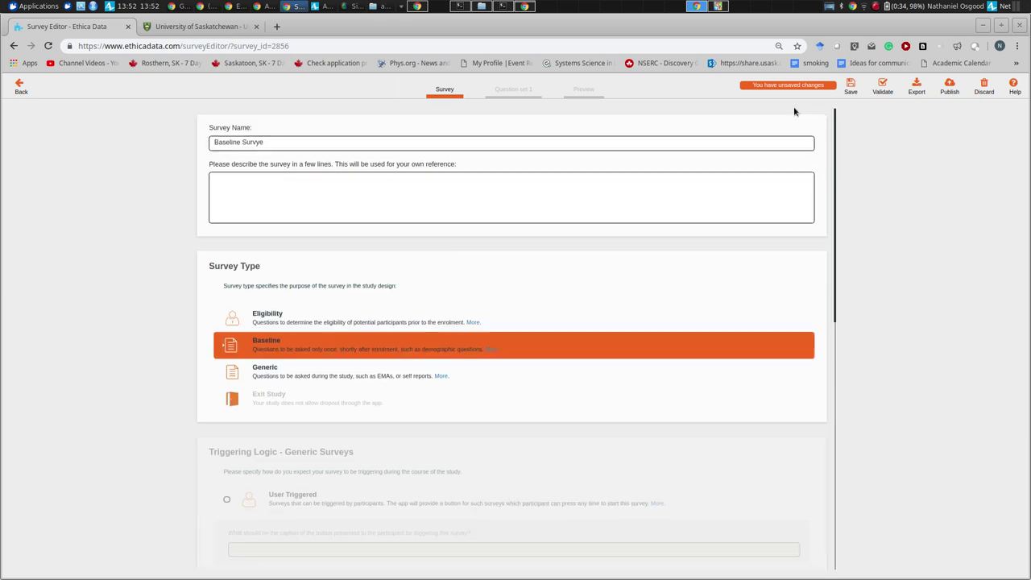
click(293, 143)
key(BackSpace)
key(BackSpace)
key(BackSpace)
key(BackSpace)
key(BackSpace)
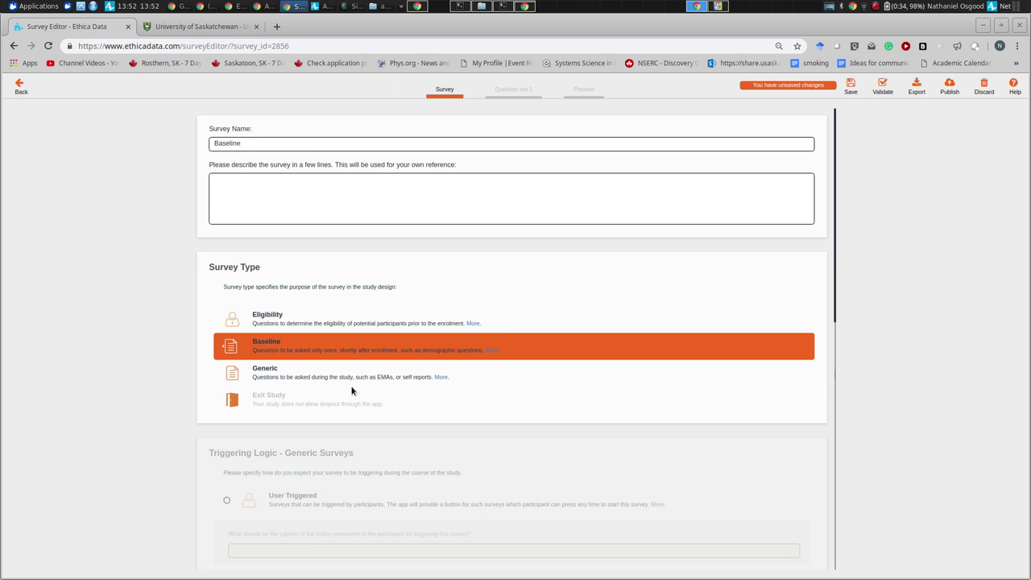
- Switch on Capture Location and open Question set 1's page
scroll(834, 330, down, 1)
drag(835, 330, 847, 545)
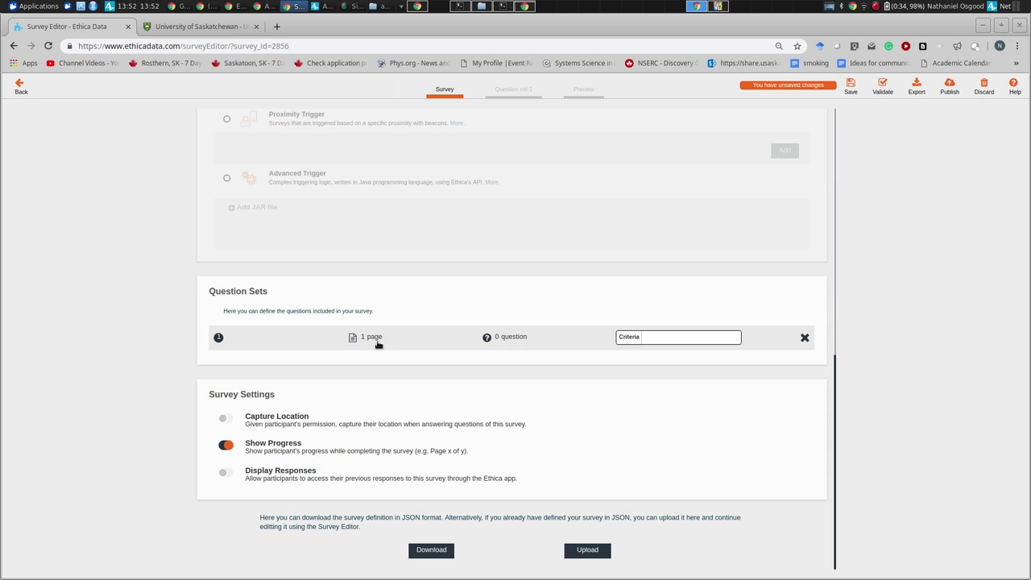
click(225, 418)
click(375, 339)
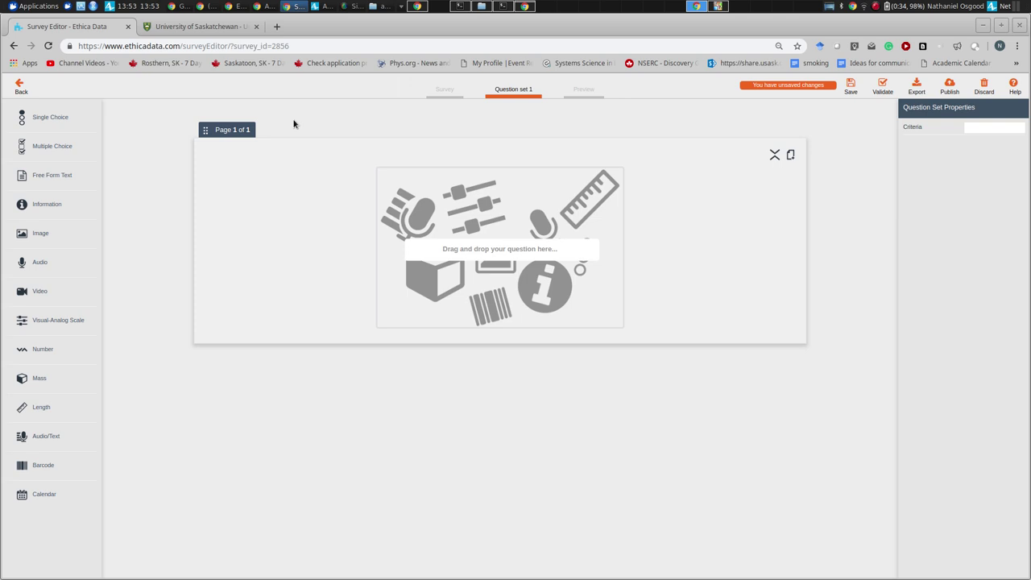
- Add single-choice question Q1 reading 'Please indicate your sex'
drag(48, 117, 470, 219)
drag(439, 191, 435, 230)
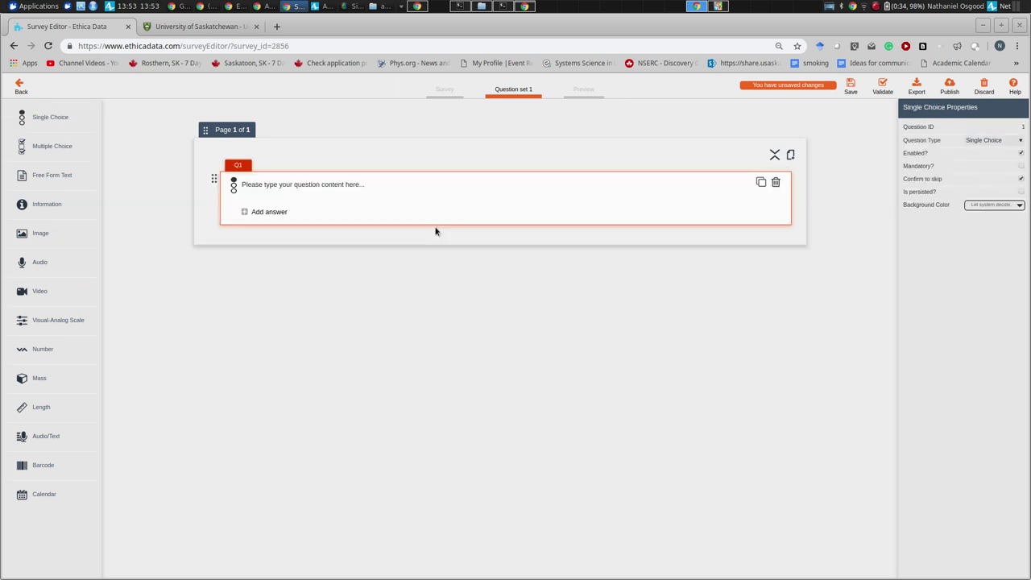
click(288, 202)
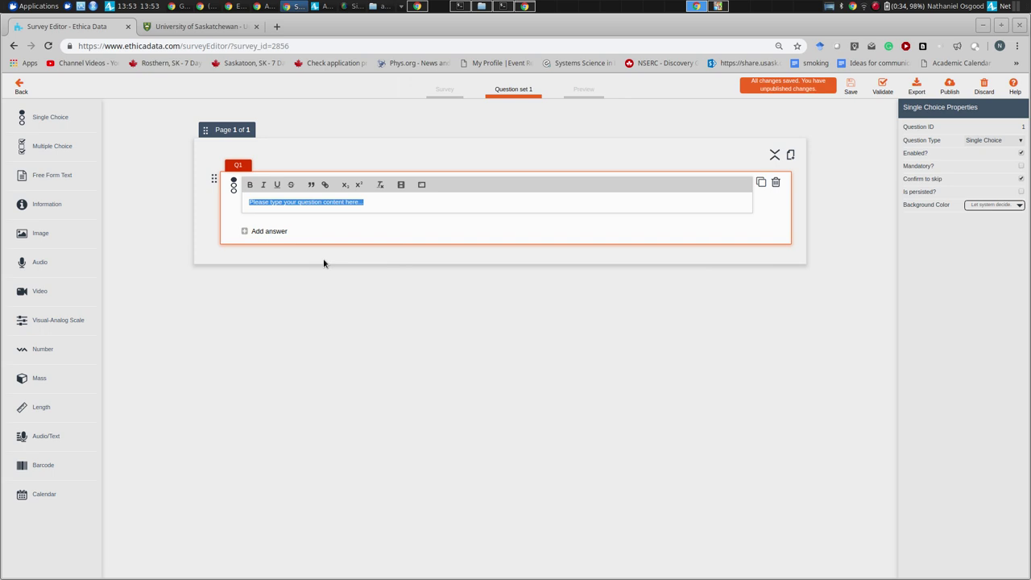
text(Please)
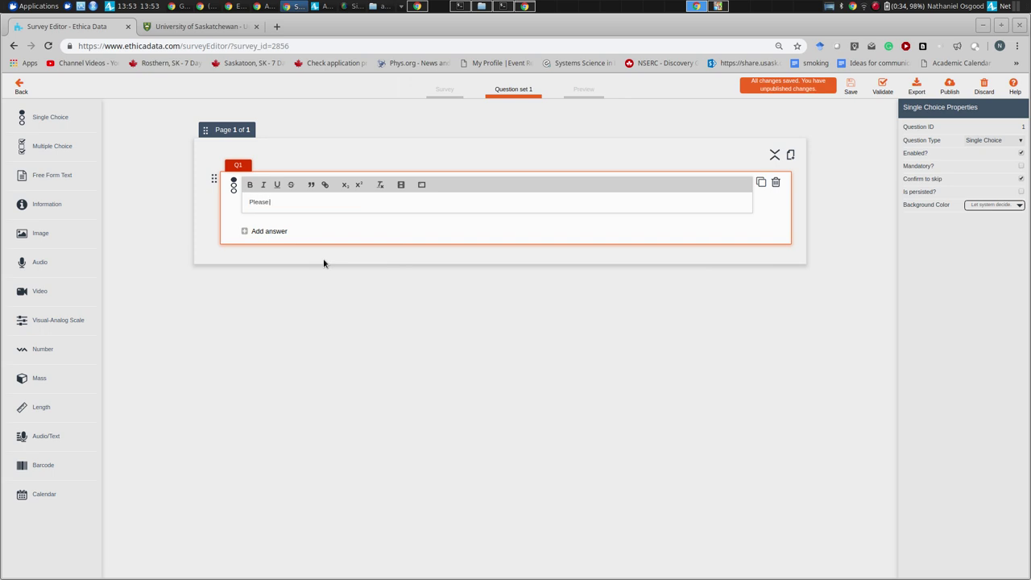
text( indicate your)
text(sex)
click(255, 231)
- Give Q1 the answer choices Male, Female and Other
click(258, 214)
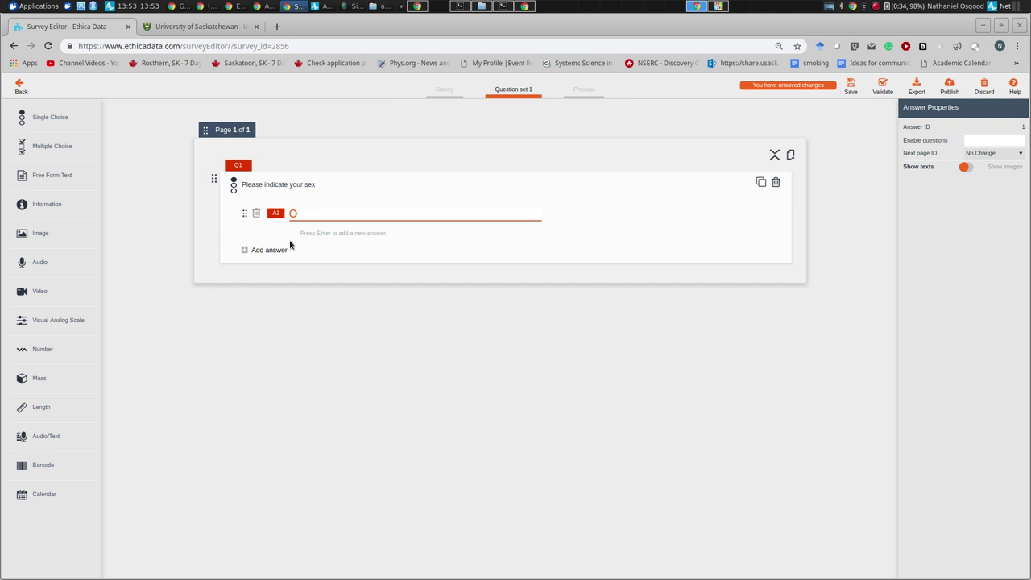
text(Male)
key(Return)
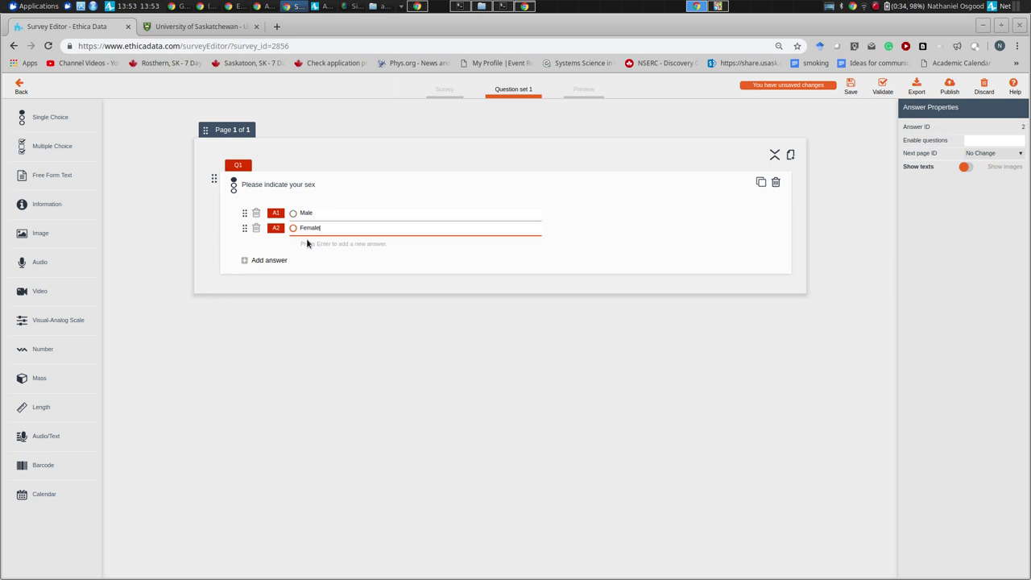
click(271, 260)
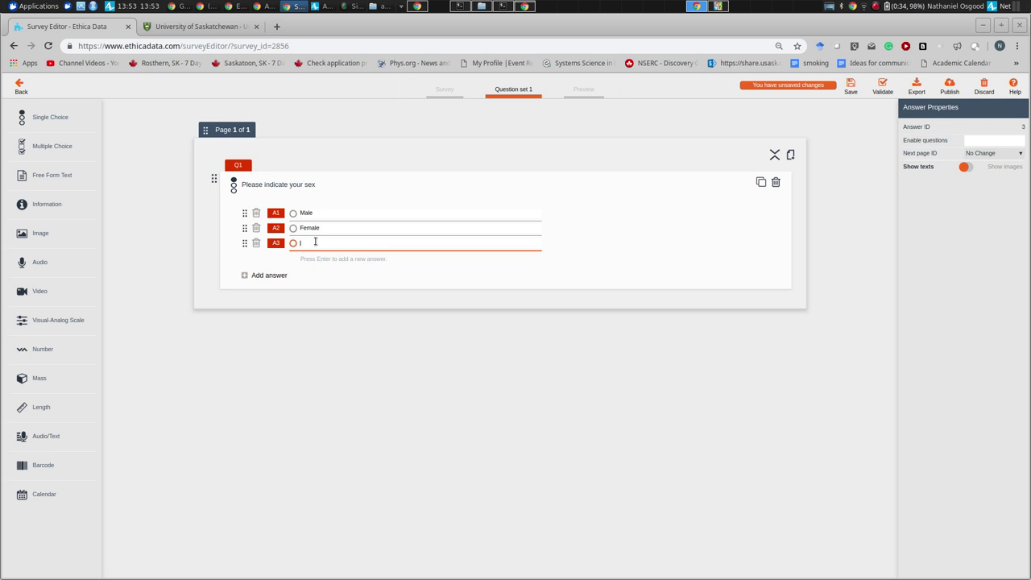
text(Other)
click(203, 197)
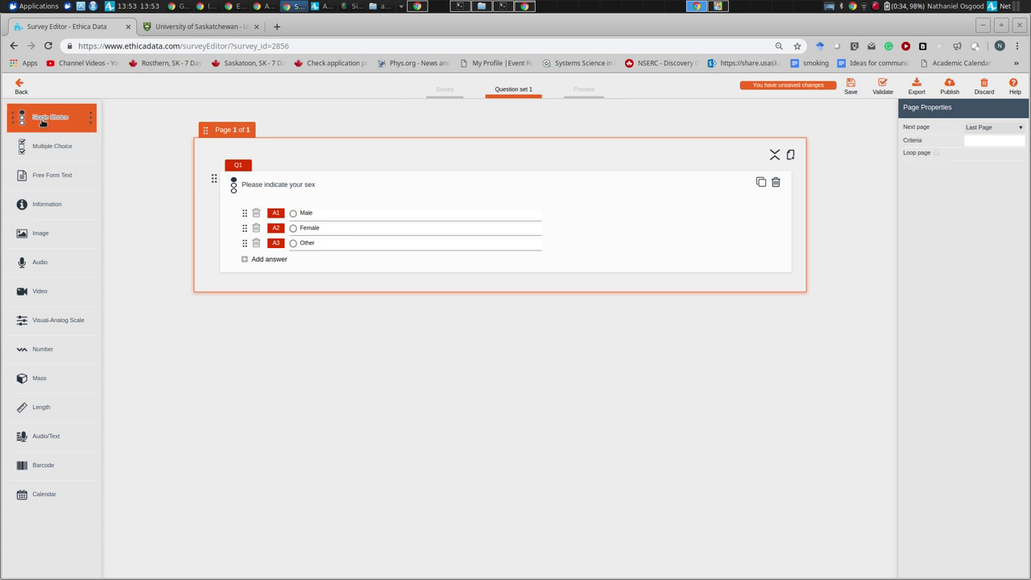
- Add number question Q2 'Please enter your age', save, and return to the survey list
drag(24, 347, 242, 290)
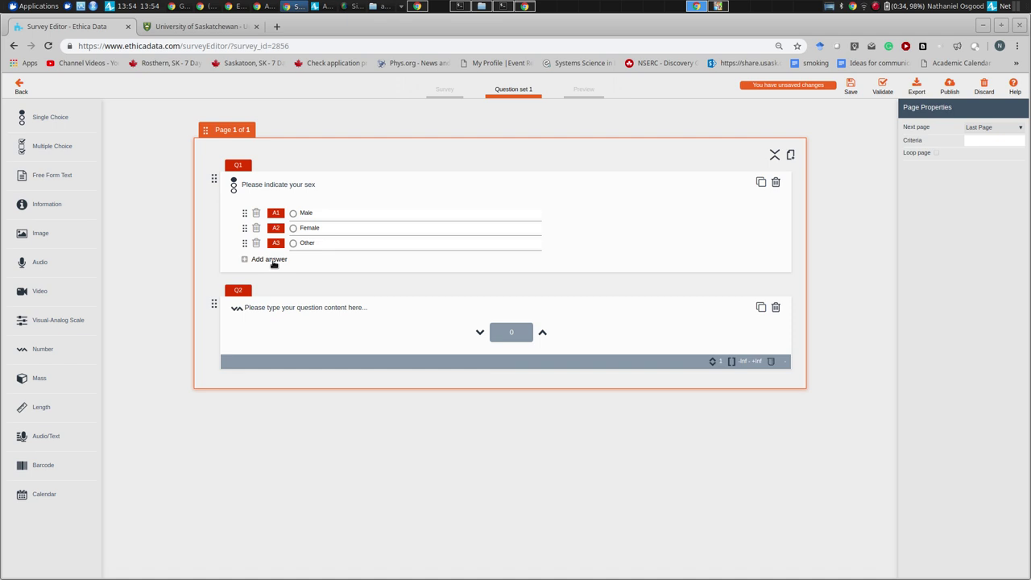
click(273, 307)
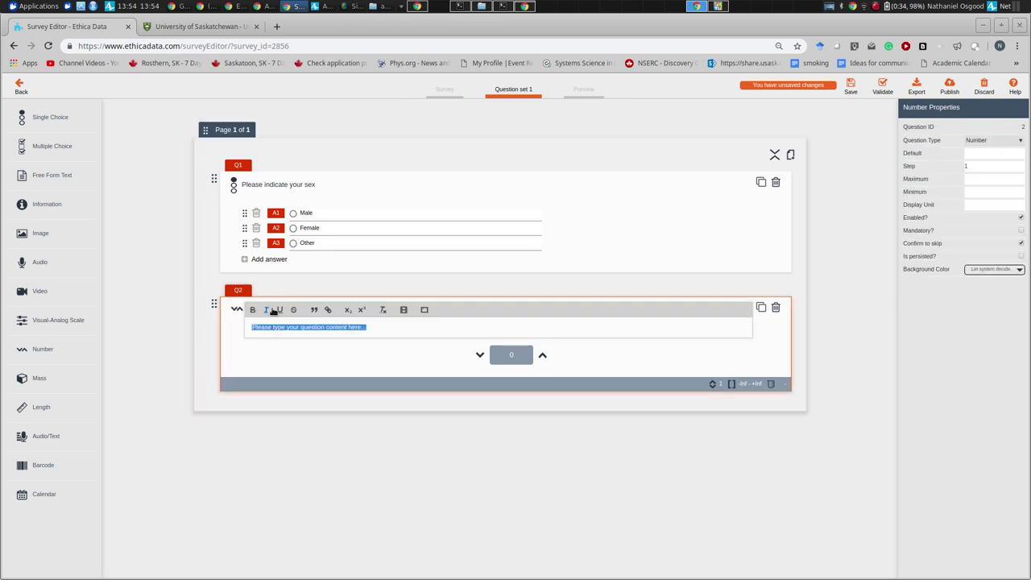
text(Please enter)
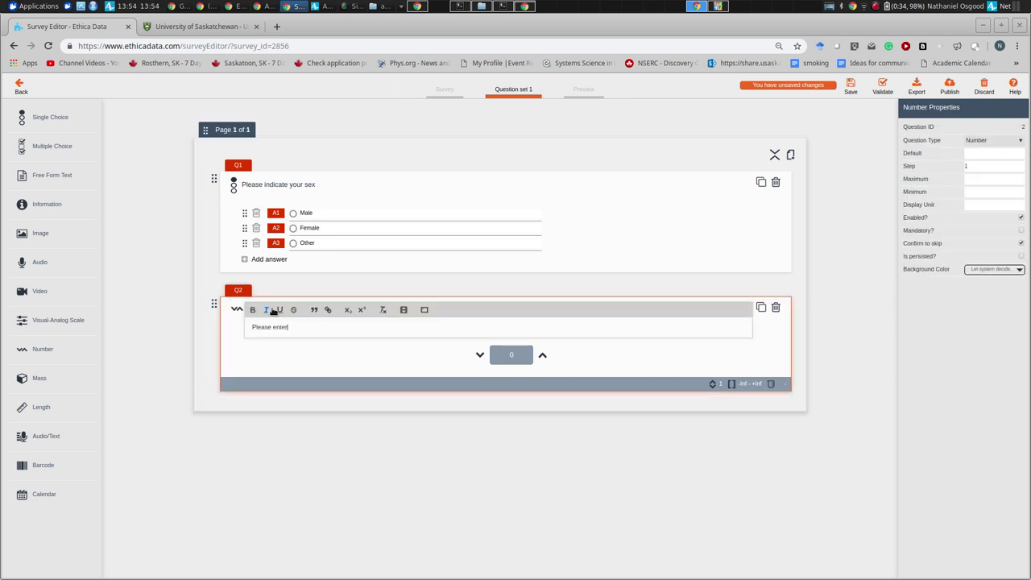
text( your age)
click(763, 401)
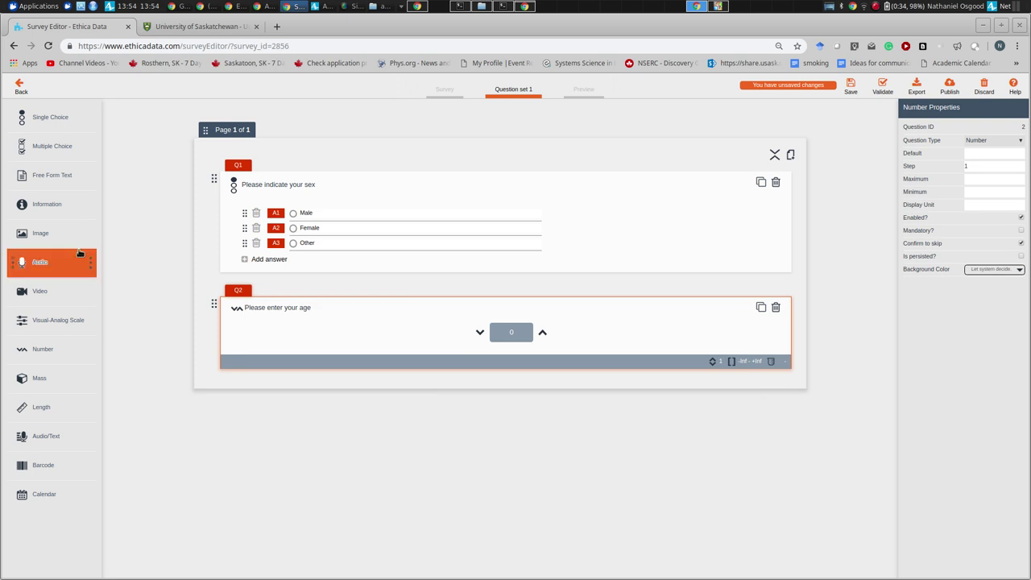
click(841, 86)
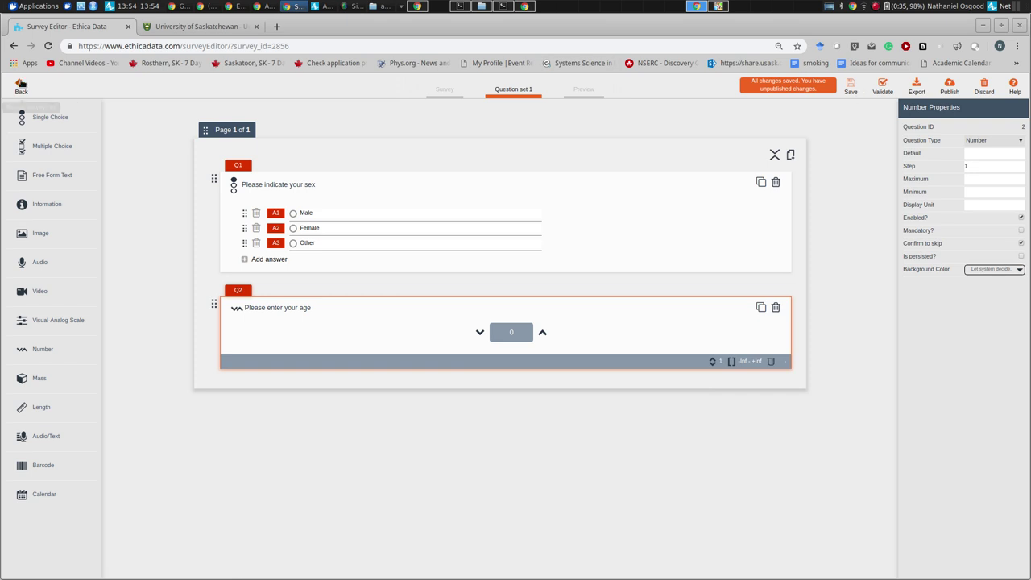
click(19, 86)
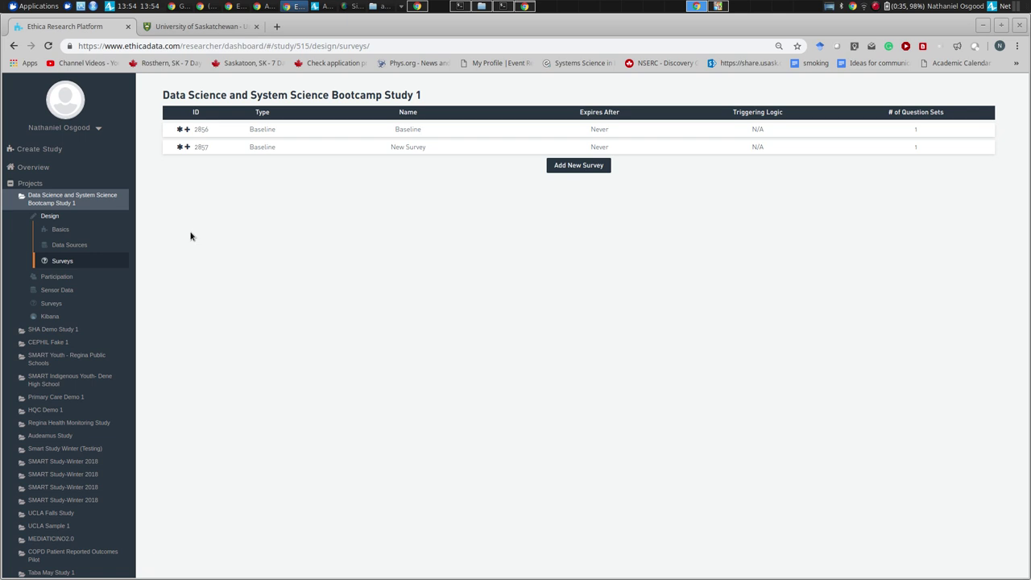
- Add a third survey to the study and name it 'Tick reporting'
click(576, 166)
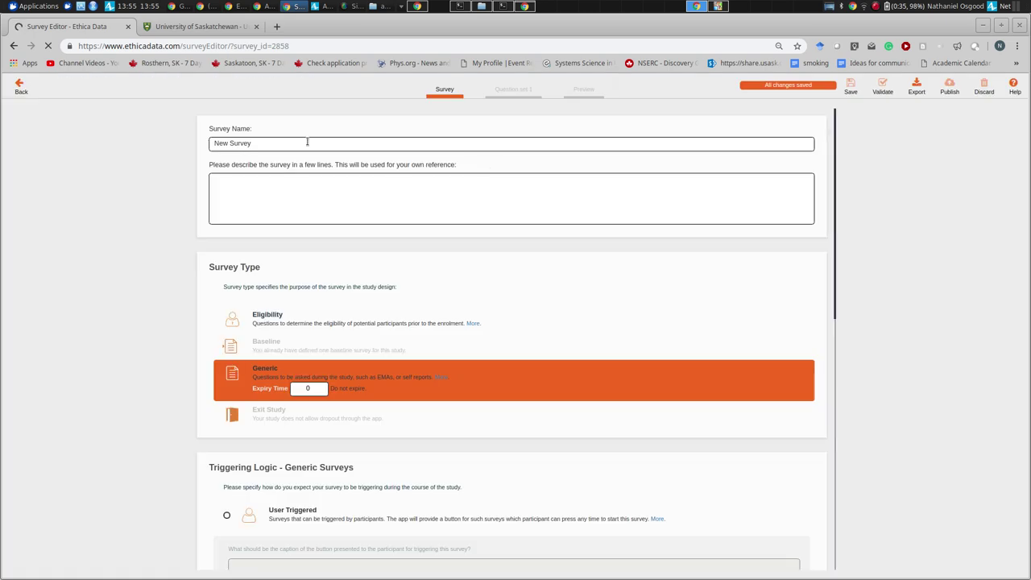
drag(308, 143, 122, 129)
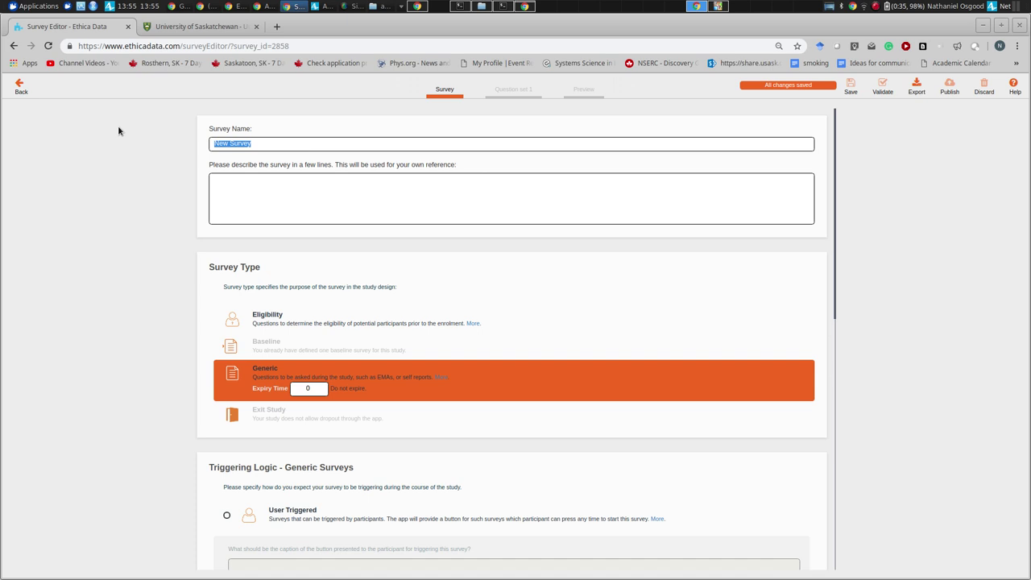
text(F)
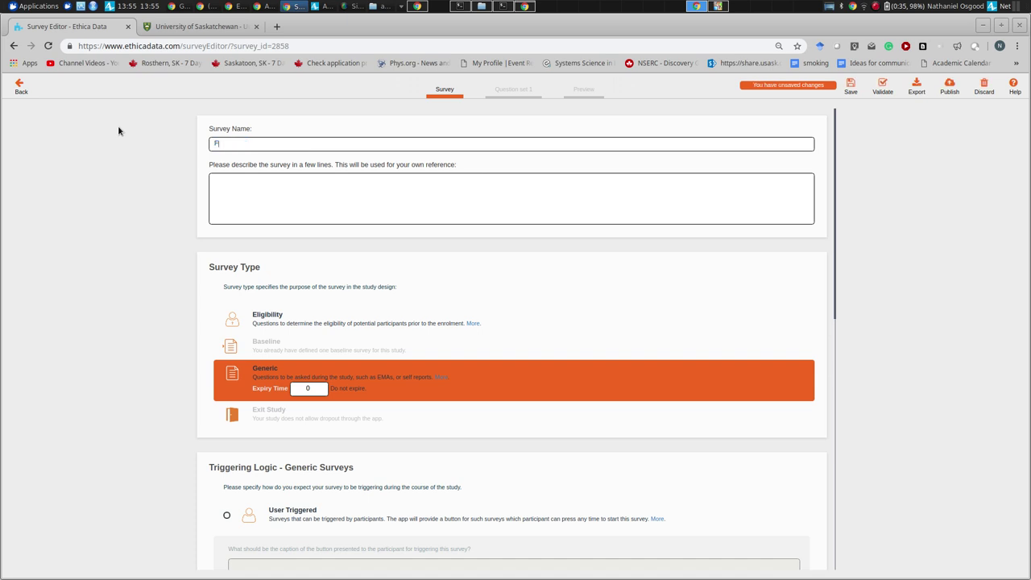
text(ound tick)
key(ctrl+a)
text(Tick reporting)
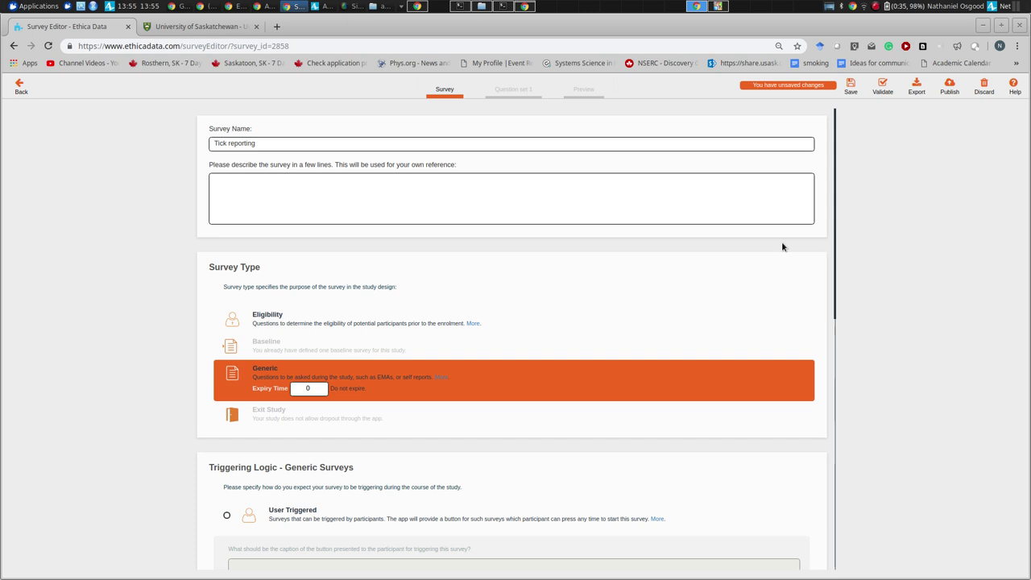
drag(832, 237, 834, 340)
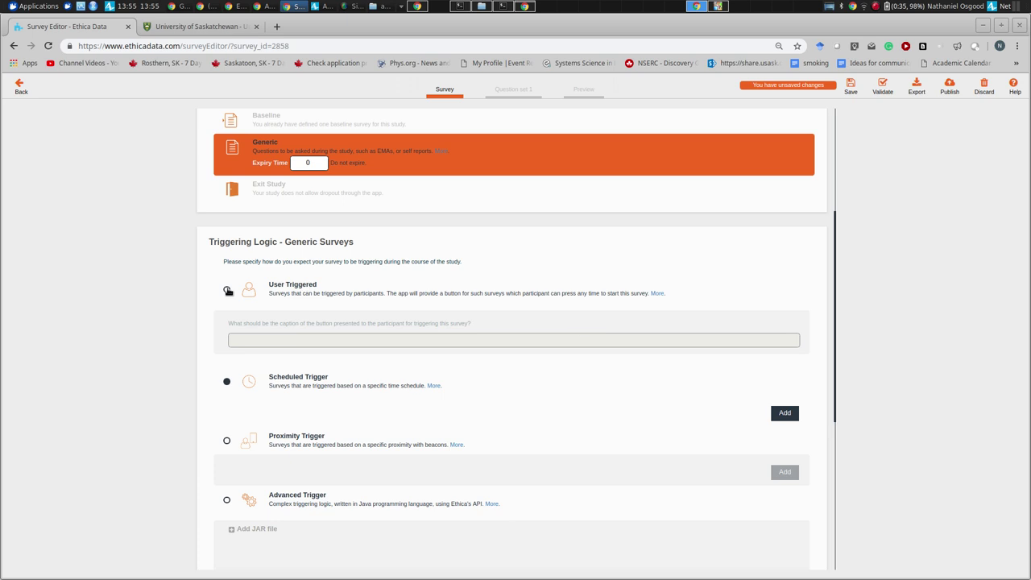
- Make the survey User Triggered with caption 'I found a toick' and open its question set
click(227, 290)
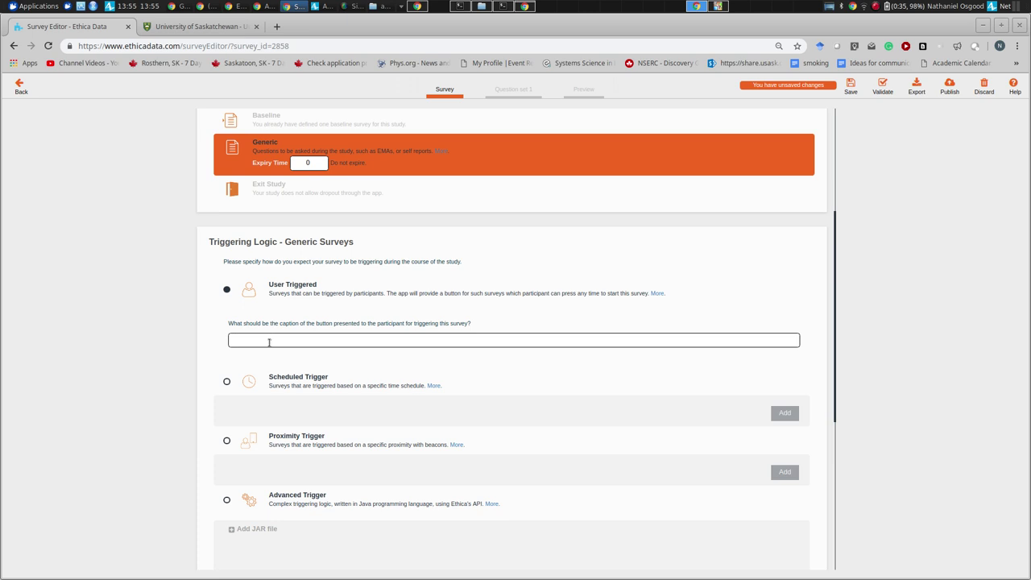
text(Repor)
key(ctrl+a)
text(I found a)
text( to)
text(ick)
scroll(202, 338, down, 3)
scroll(202, 340, down, 3)
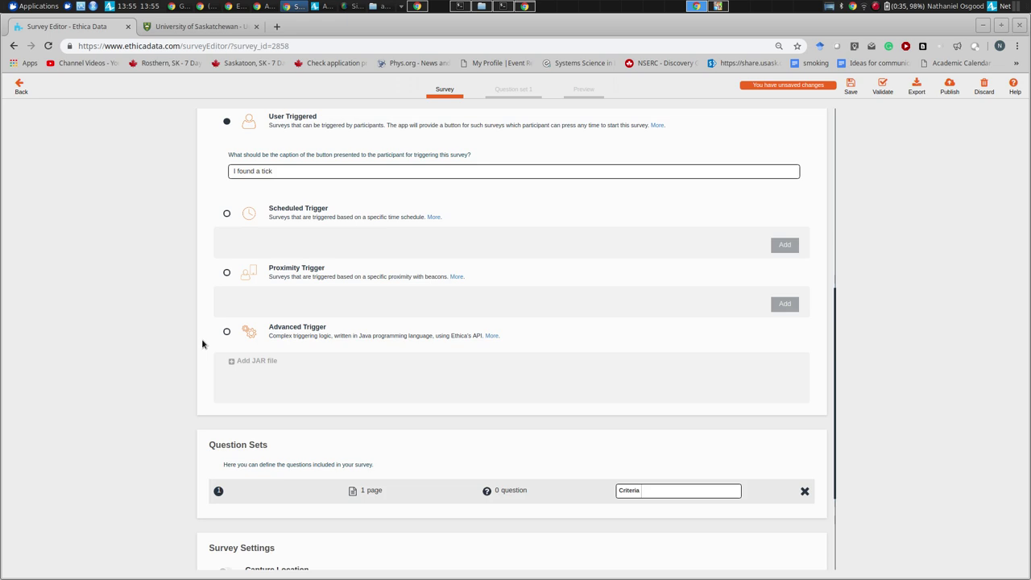
click(364, 488)
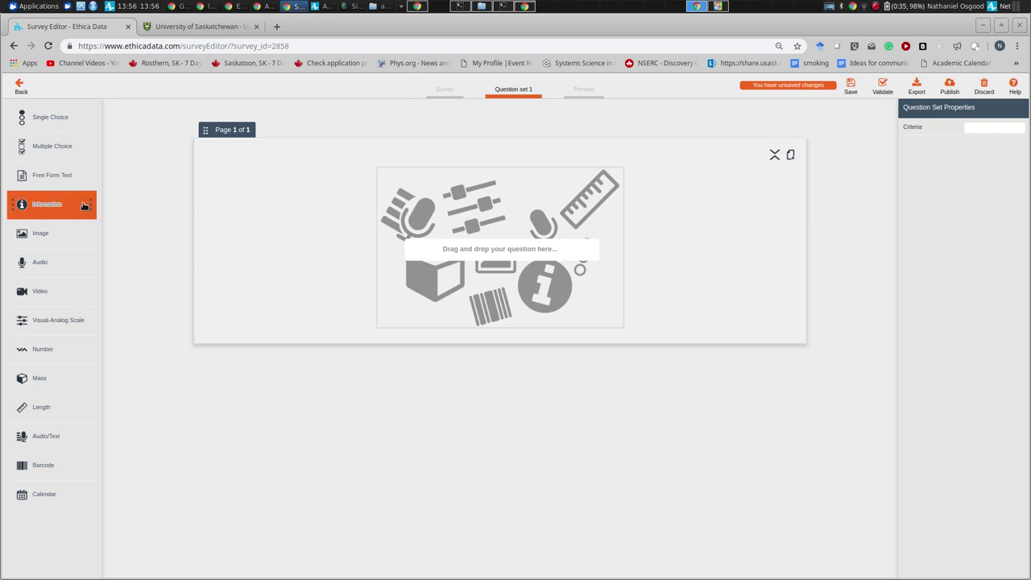
- Add a multiple-choice question reading 'Please indicate which of the following were true'
drag(40, 156, 450, 261)
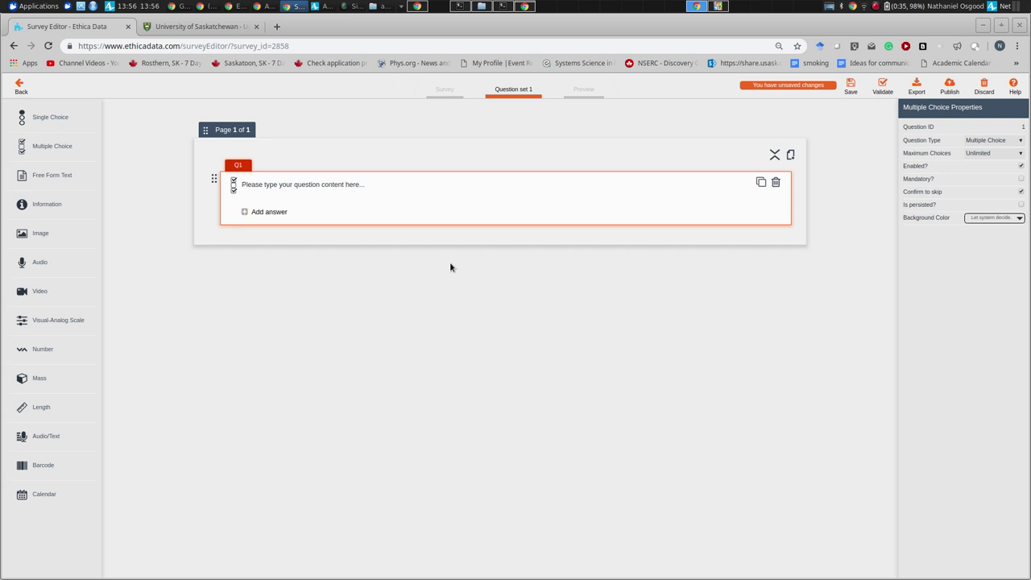
click(254, 179)
text(Pl)
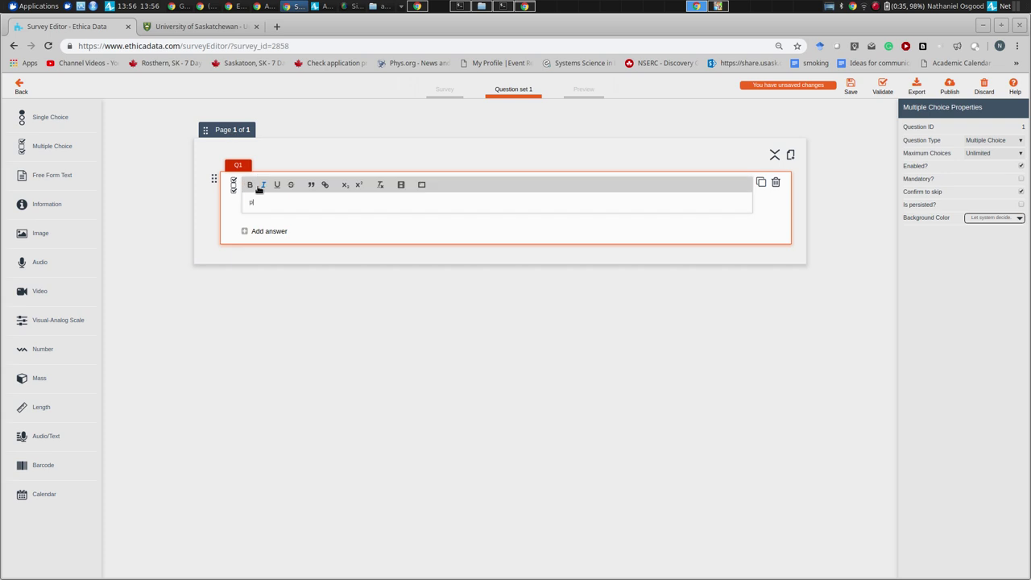
text(ase indicate which of the following were true)
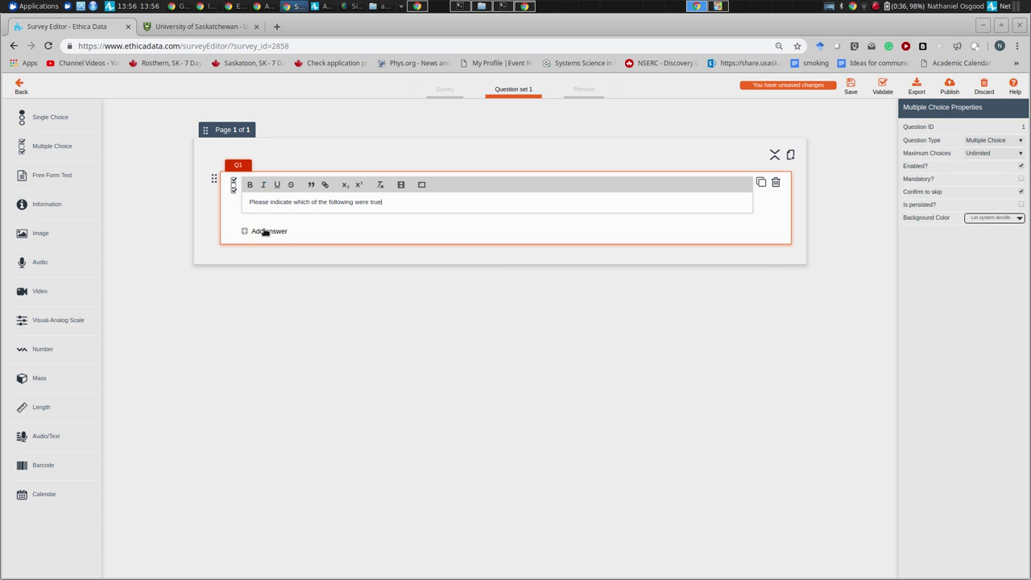
click(266, 232)
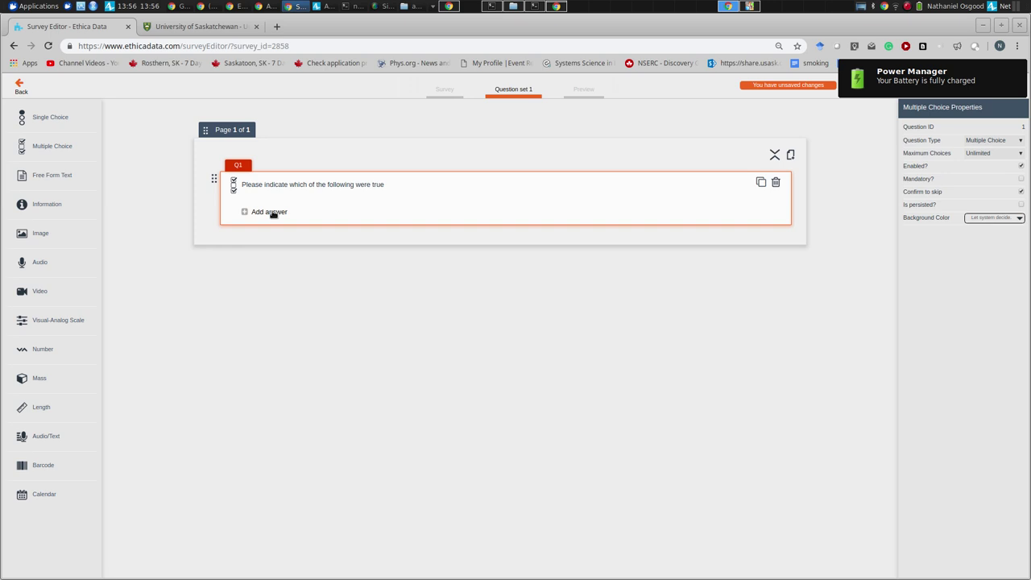
- Reword the question's ending to 'personal protective practices you were following.'
click(273, 213)
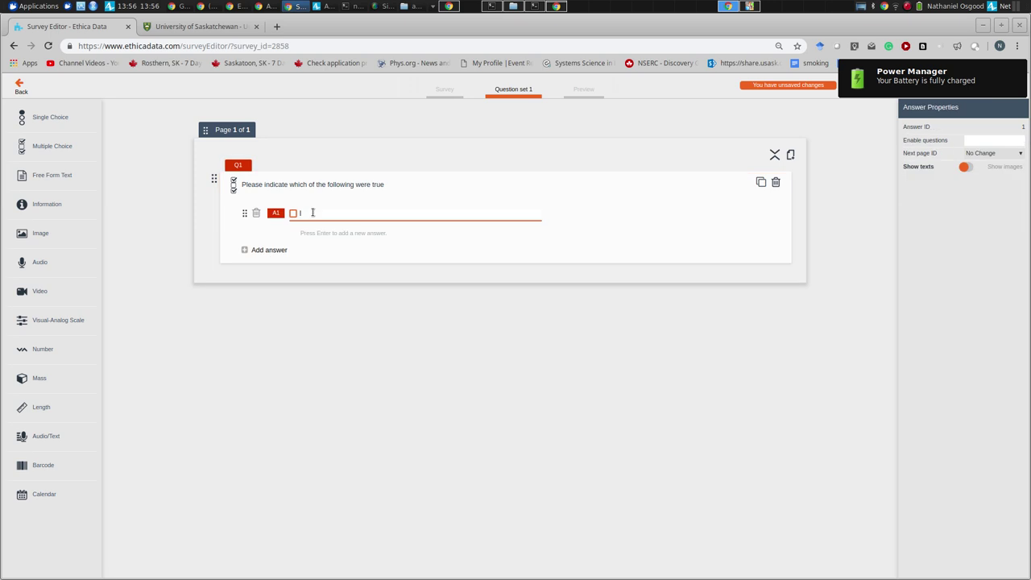
click(351, 192)
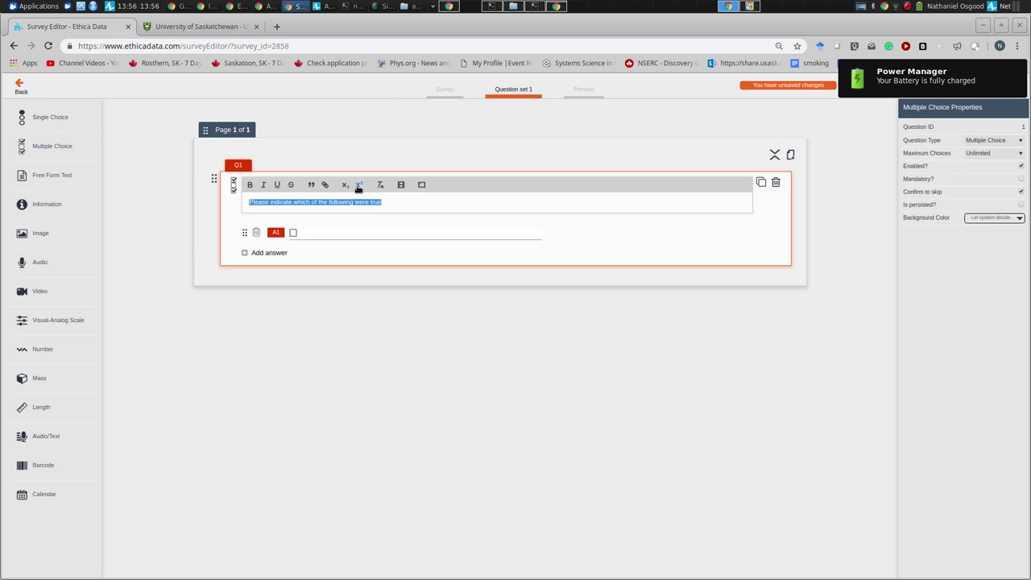
key(ctrl+shift+Left)
key(ctrl+shift+Left)
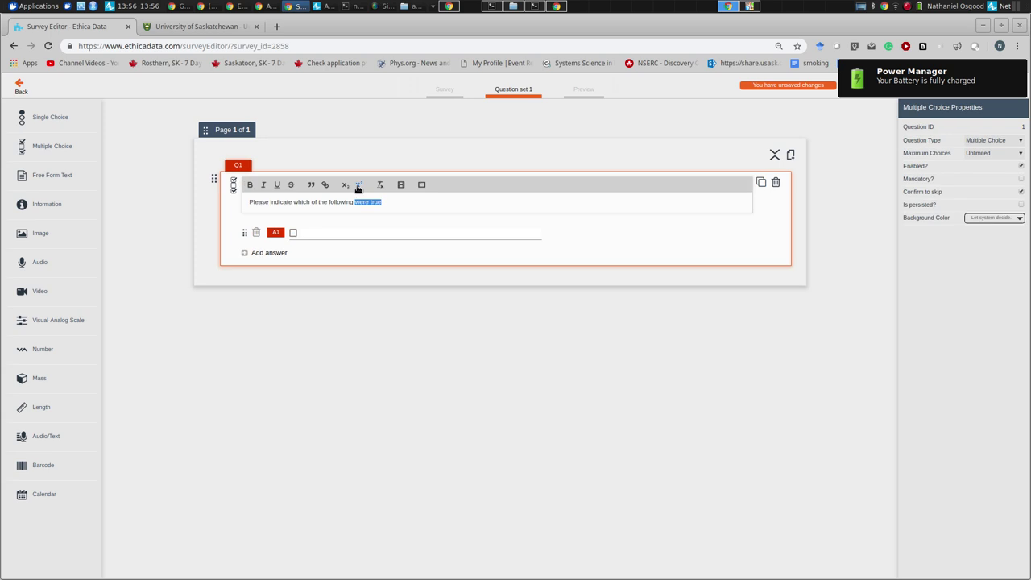
text(pro)
key(BackSpace)
key(BackSpace)
text(erson)
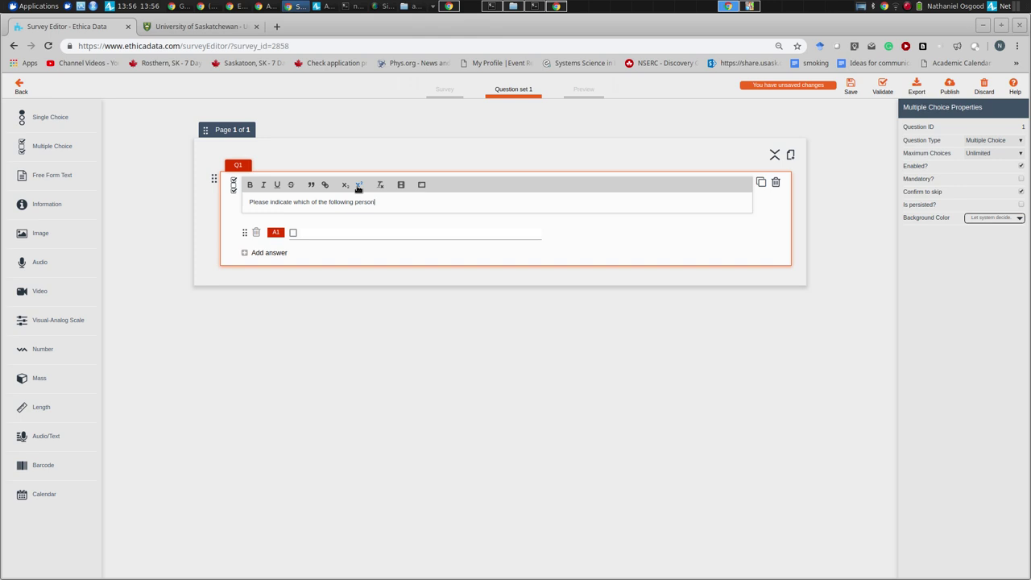
text(al protective practices you were following.)
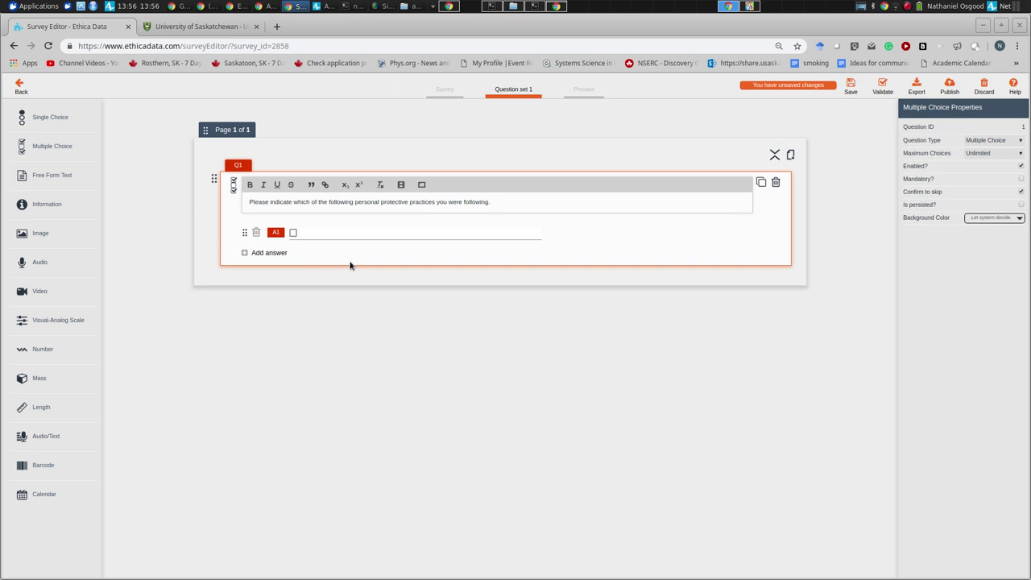
- Enter the first two answers, 'Wearing long slieeves' and 'Wearing long pants'
click(316, 232)
text(I)
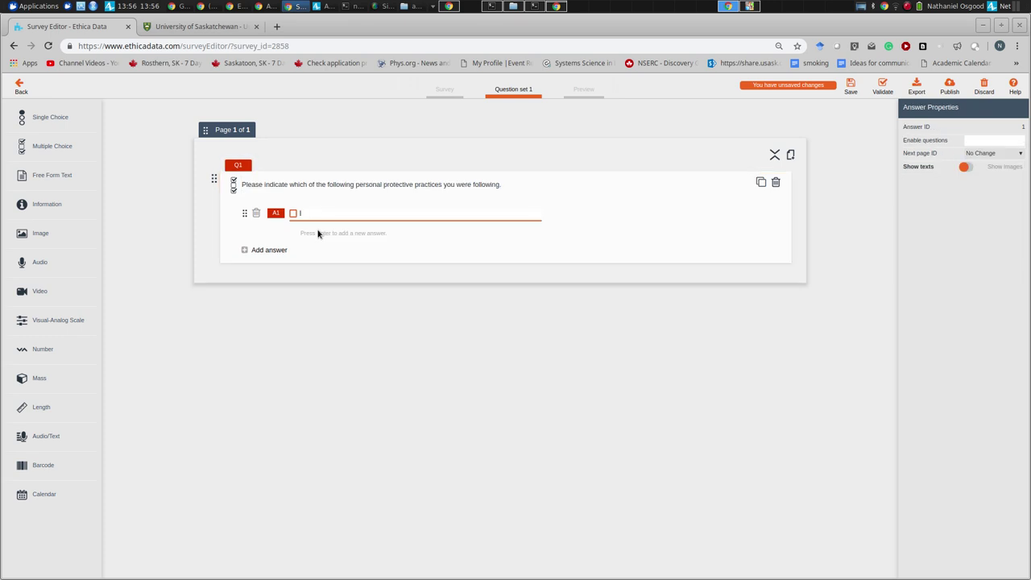
text( was us)
key(BackSpace)
key(BackSpace)
key(BackSpace)
text(wear)
key(BackSpace)
key(BackSpace)
key(BackSpace)
key(BackSpace)
key(BackSpace)
key(BackSpace)
key(BackSpace)
key(BackSpace)
key(BackSpace)
key(BackSpace)
text(Wearing long slieeves)
key(Return)
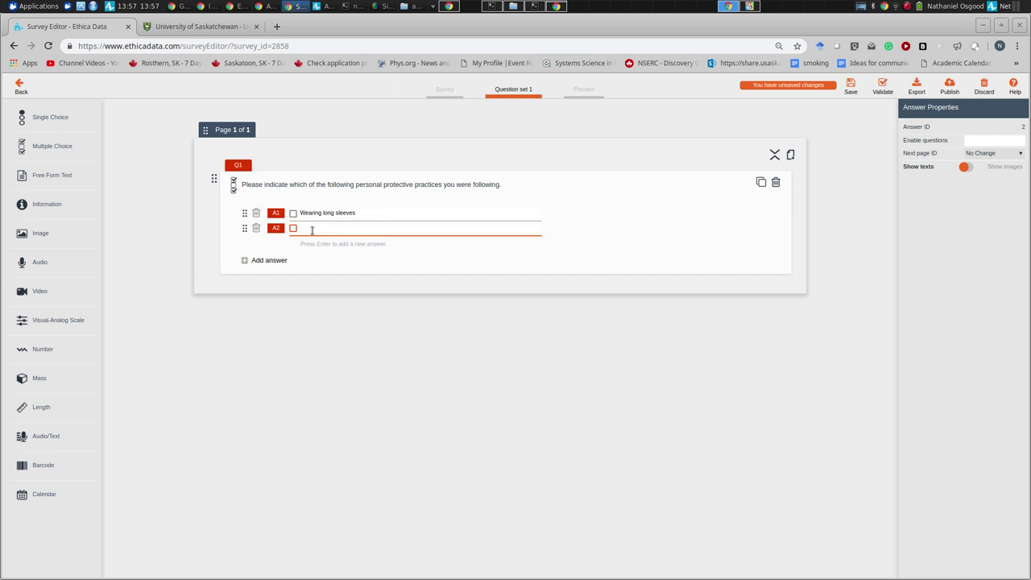
text(Wearing long pants)
- Add answers 'Using insect repellent' and 'Seeking to avoid contact with high grass and other vegetation'
click(273, 263)
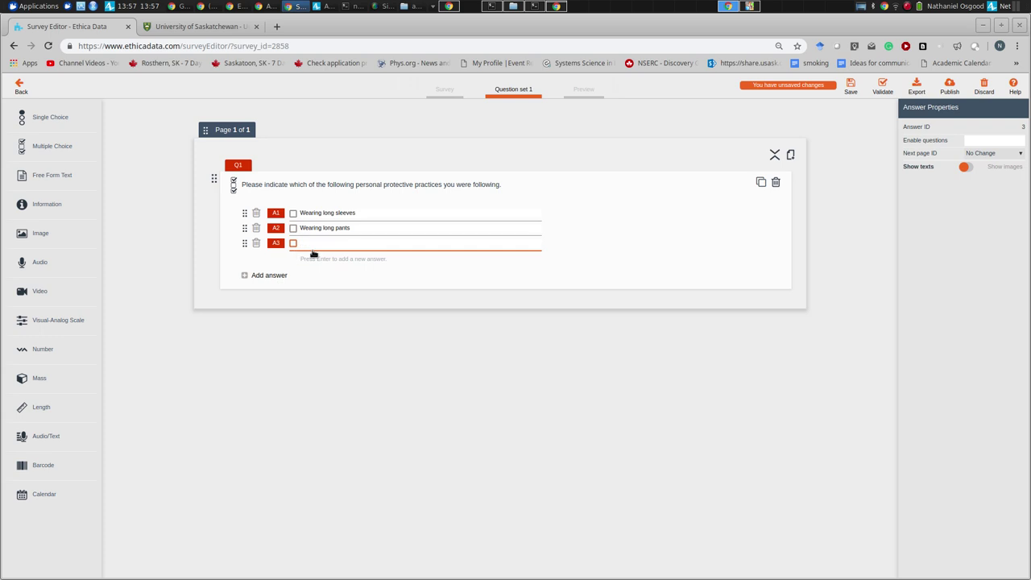
text(Using insect repellent)
key(Return)
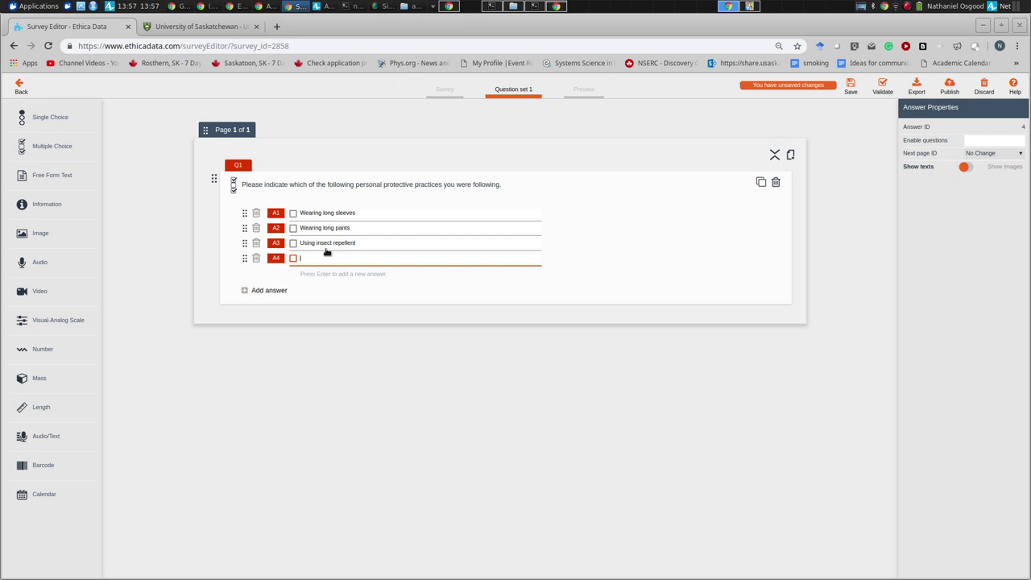
text(Seeking to avoid contact with high grass and other vegetation)
click(674, 189)
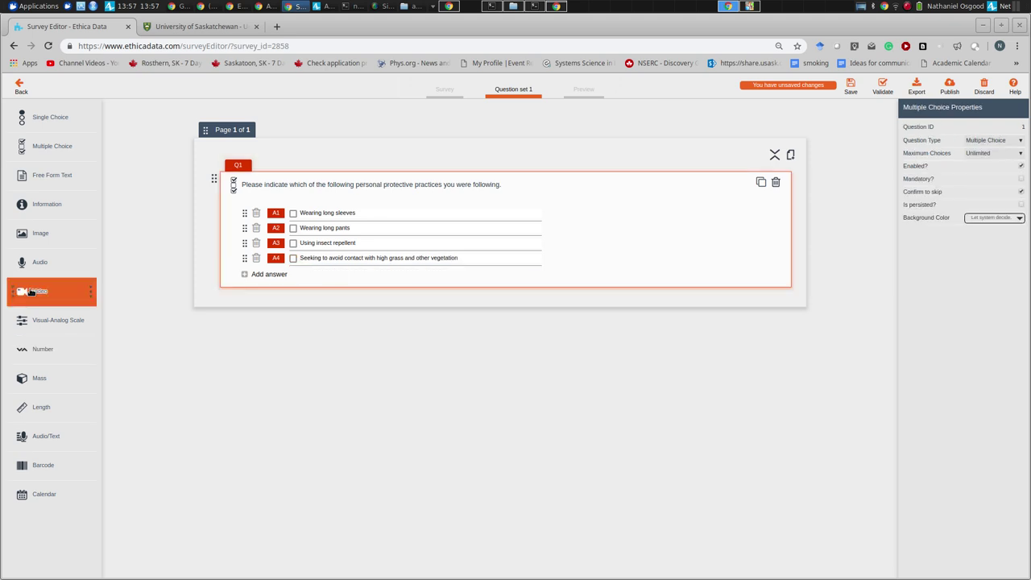
- Add single-choice question Q2 asking 'Could you take a photo of the tick now?'
drag(26, 126, 266, 324)
click(290, 324)
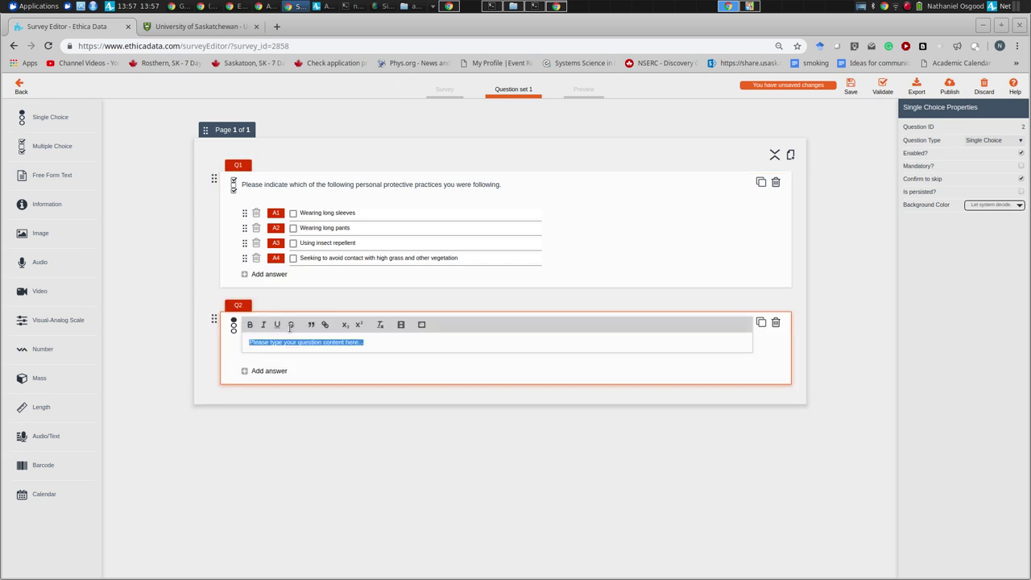
text(Could you)
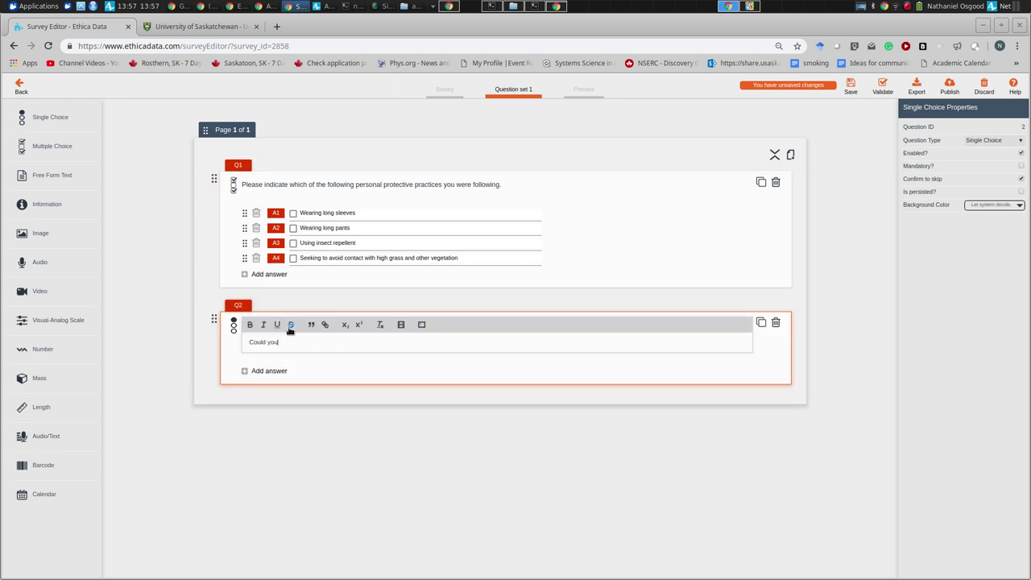
text( take a photo of the tick now?)
double_click(280, 379)
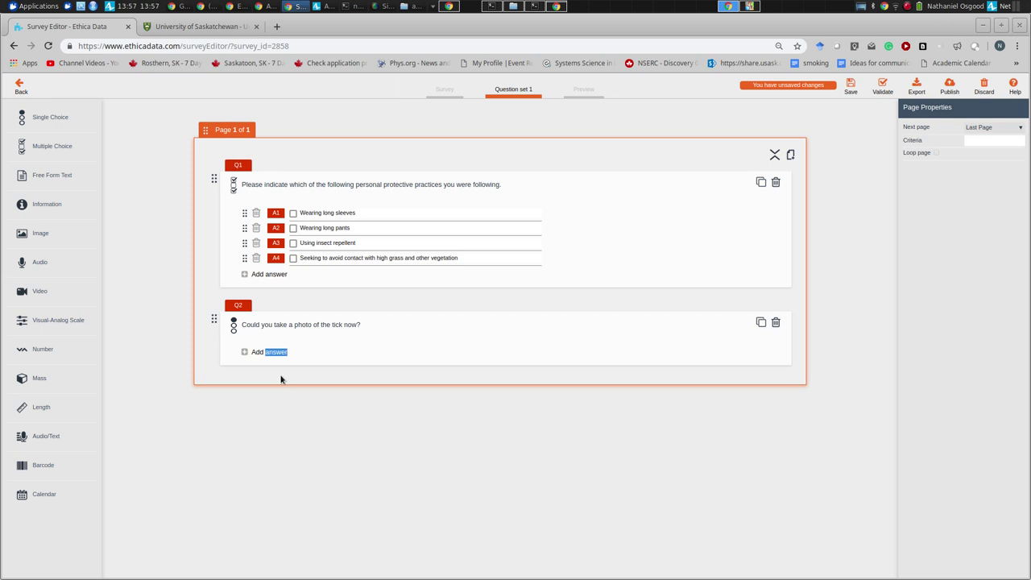
- Give Q2 the answers Yes and No
click(278, 353)
text(Y)
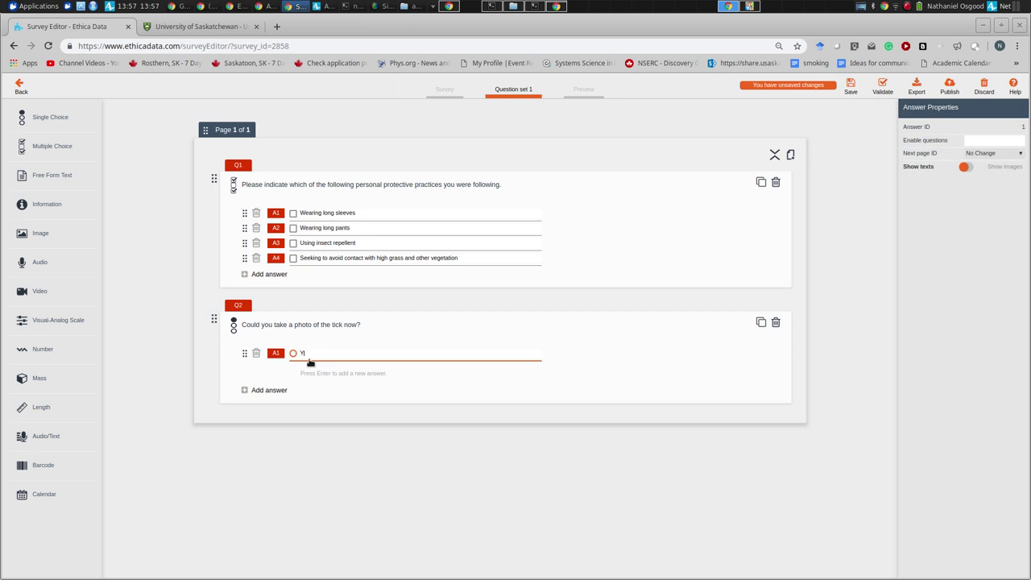
text(es)
key(Return)
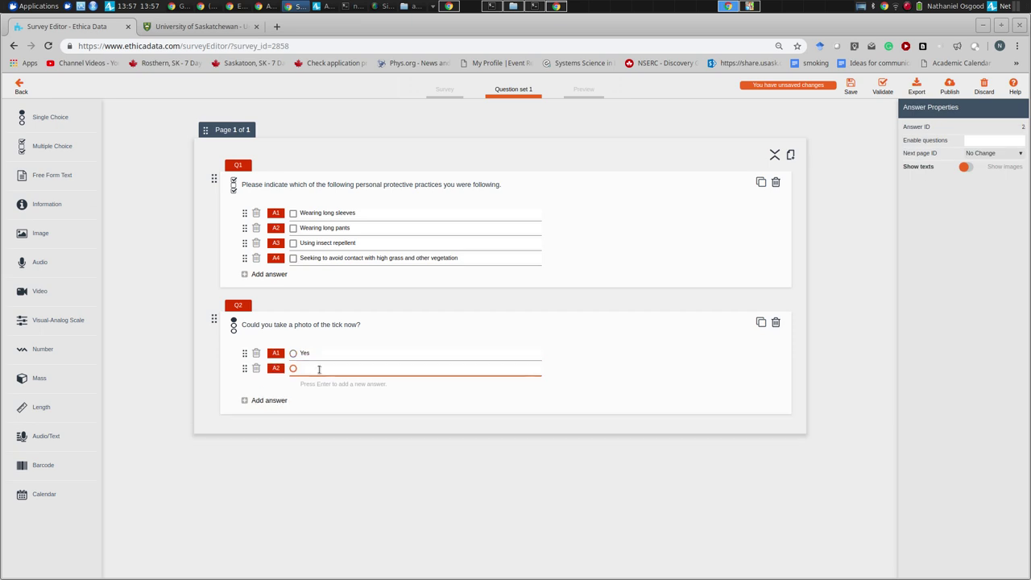
text(No)
click(792, 157)
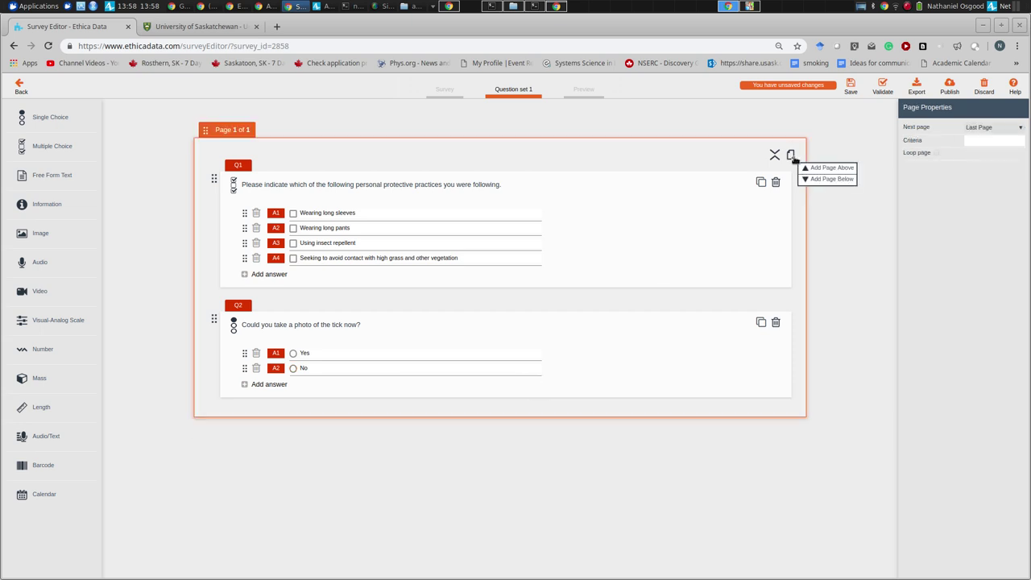
- Add page 2 with image question Q3 asking participants to photograph the tick and submit
click(830, 179)
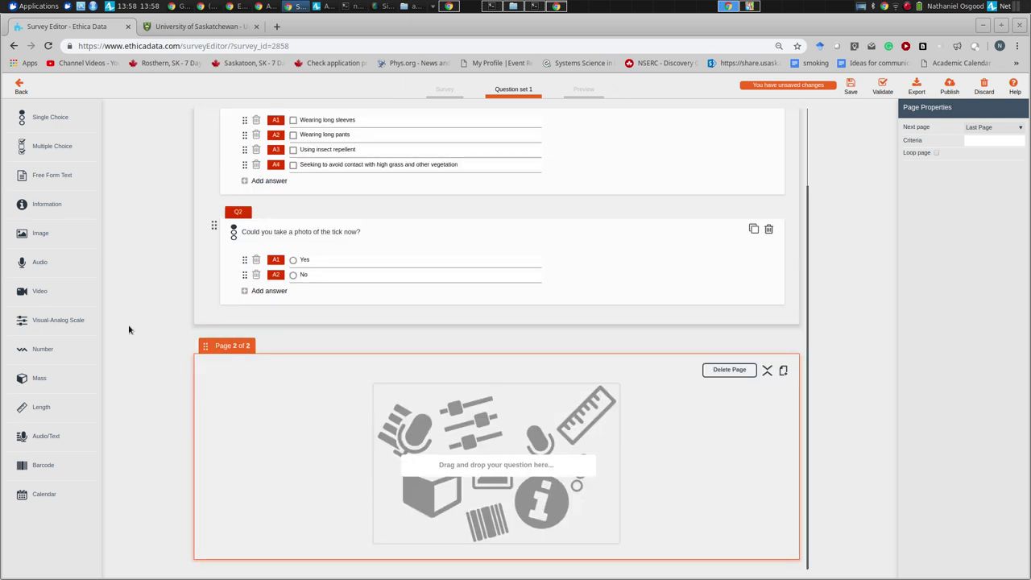
drag(40, 237, 463, 455)
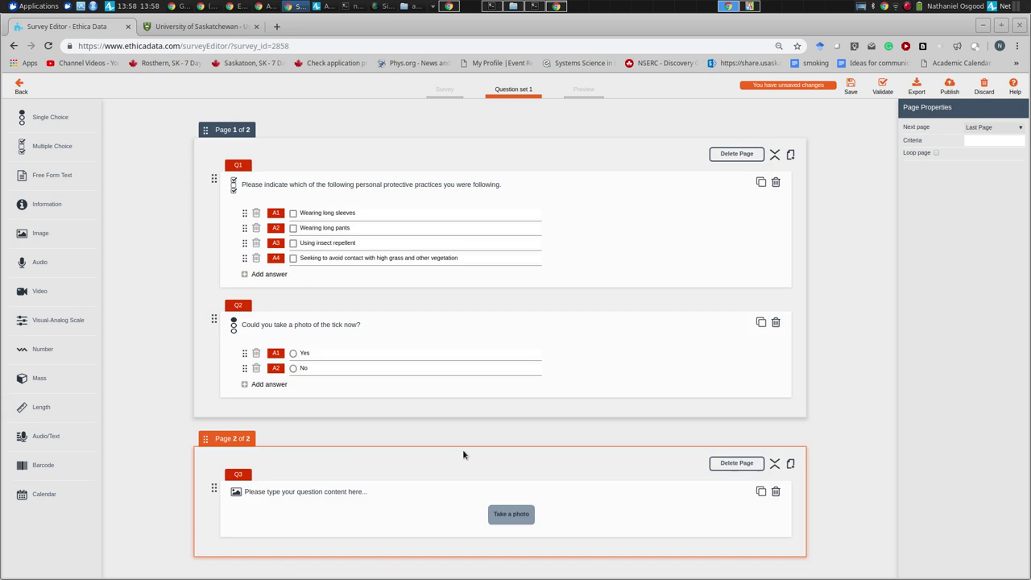
click(335, 492)
text(Please take)
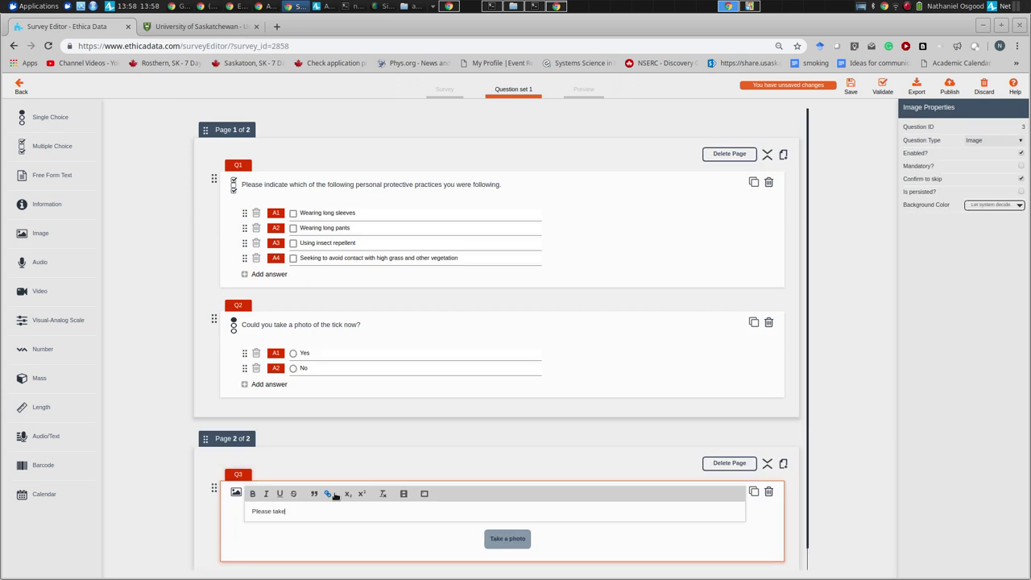
text( theph)
key(BackSpace)
key(BackSpace)
key(BackSpace)
key(BackSpace)
key(BackSpace)
key(BackSpace)
key(BackSpace)
key(BackSpace)
key(BackSpace)
key(BackSpace)
key(BackSpace)
text(use the c)
key(BackSpace)
text(following to take a photo of the tick, and then submit.)
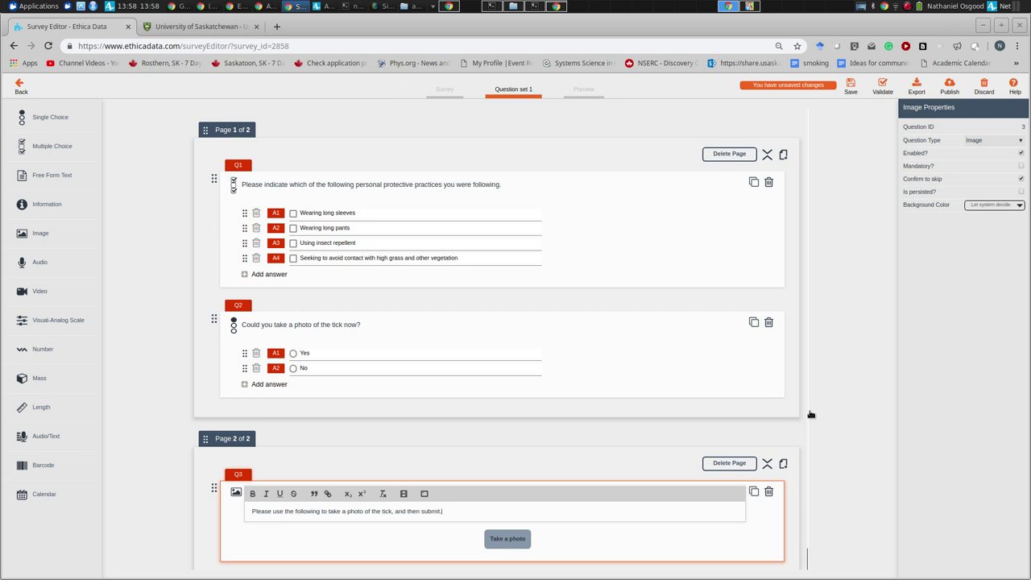
- Show page 2 only when Q2==1, then validate the survey
click(674, 480)
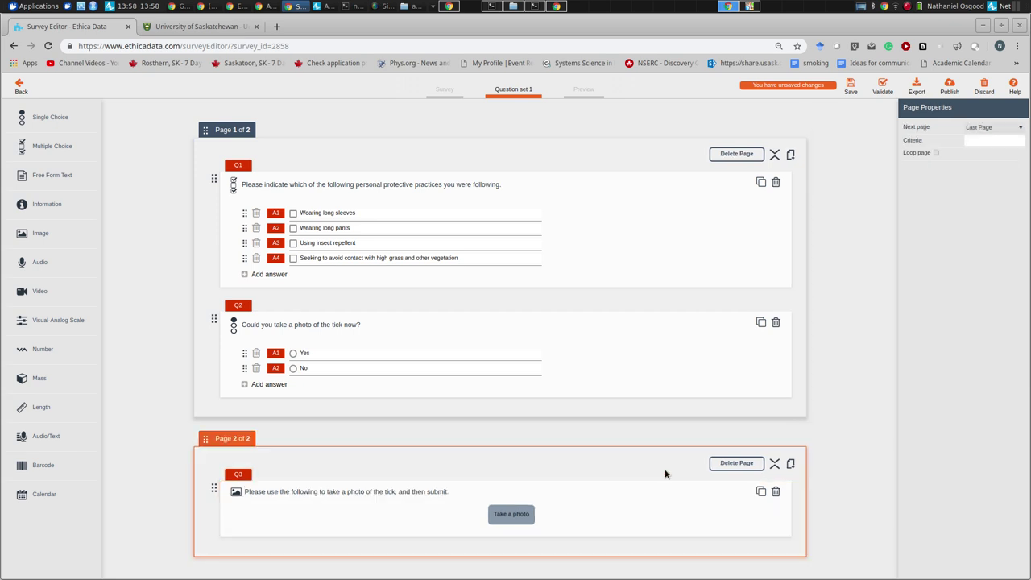
click(980, 139)
text(Q2==1)
click(593, 282)
click(979, 143)
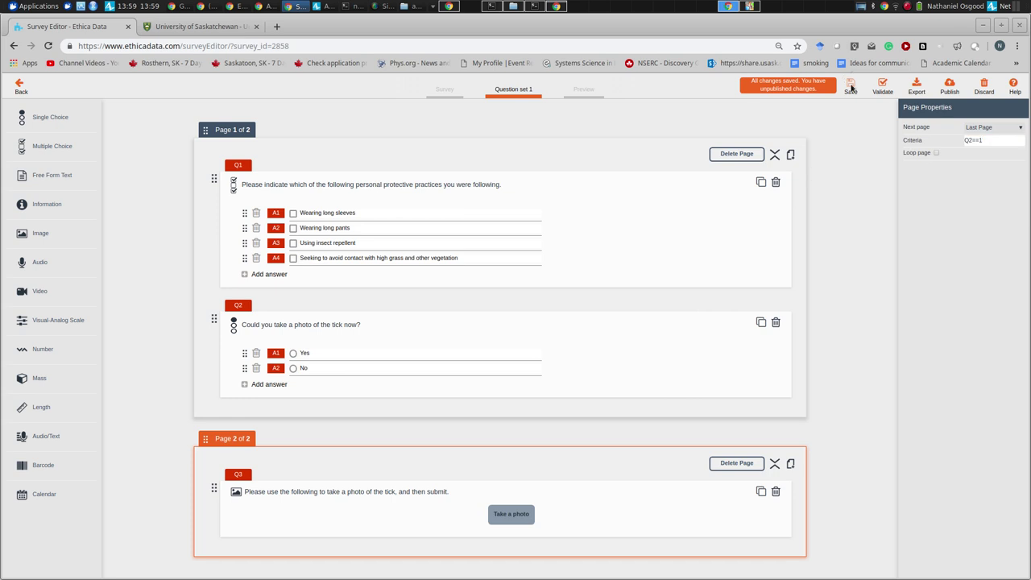
click(882, 87)
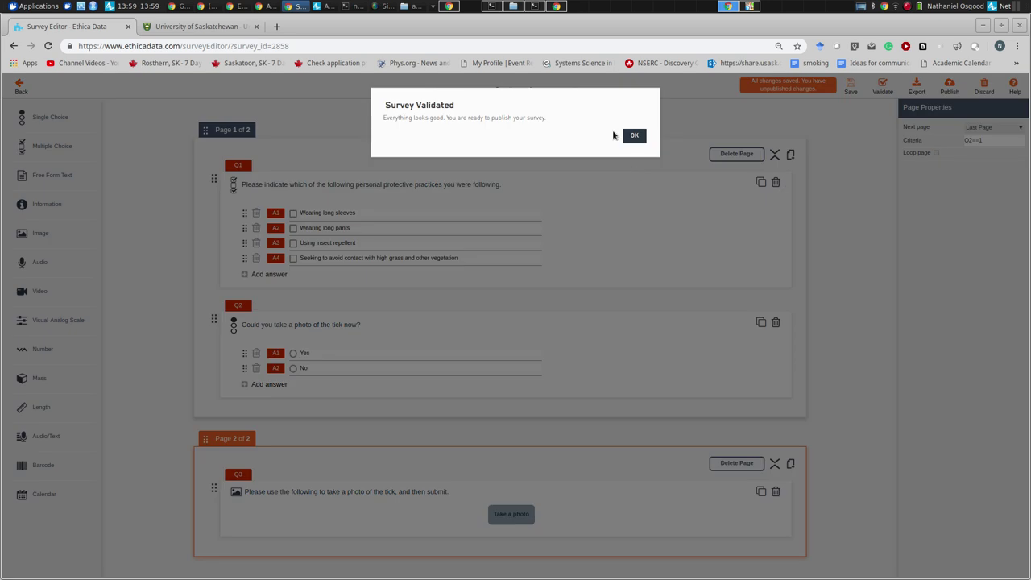
- Publish the validated Tick reporting survey to all participants' devices and go back to the survey list
click(634, 135)
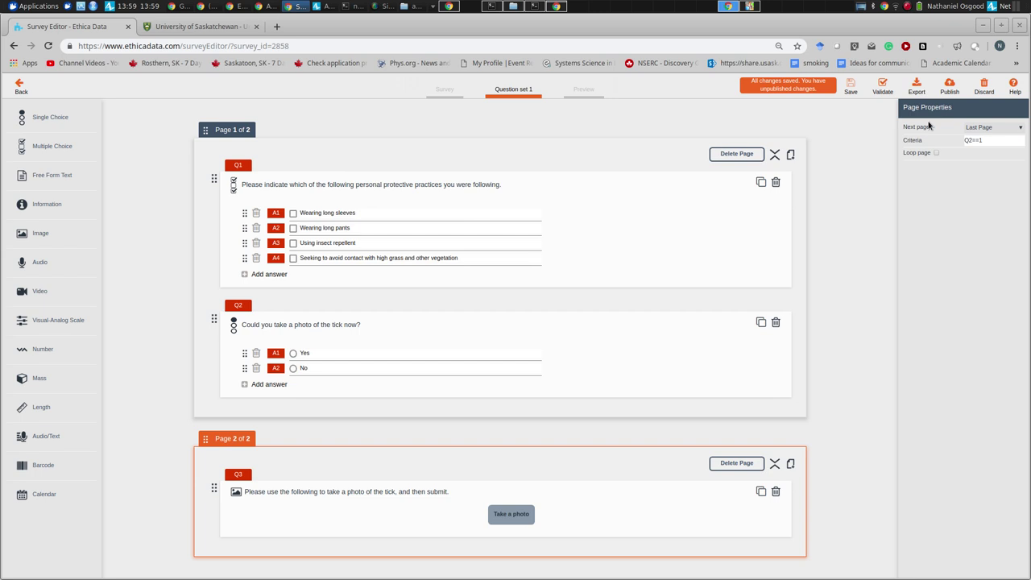
click(949, 86)
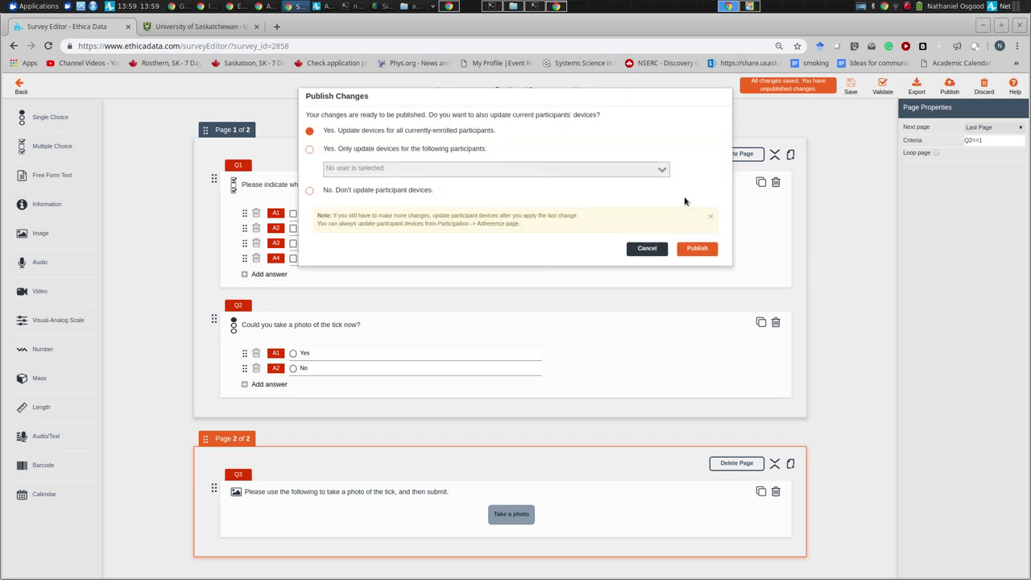
click(696, 250)
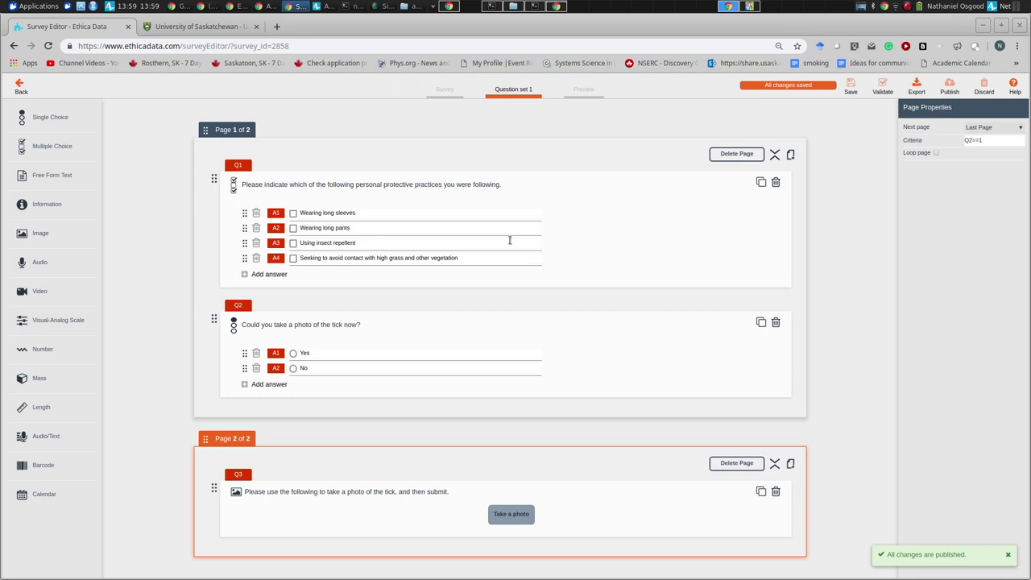
click(19, 86)
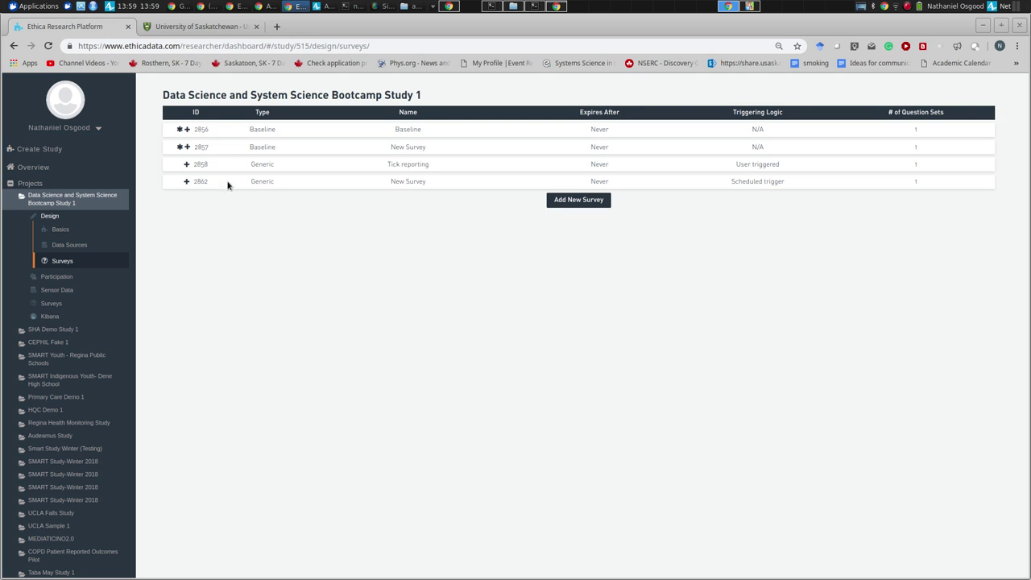
- Delete the empty survey 2857 'New Survey' and go to the study's Basics page
click(187, 148)
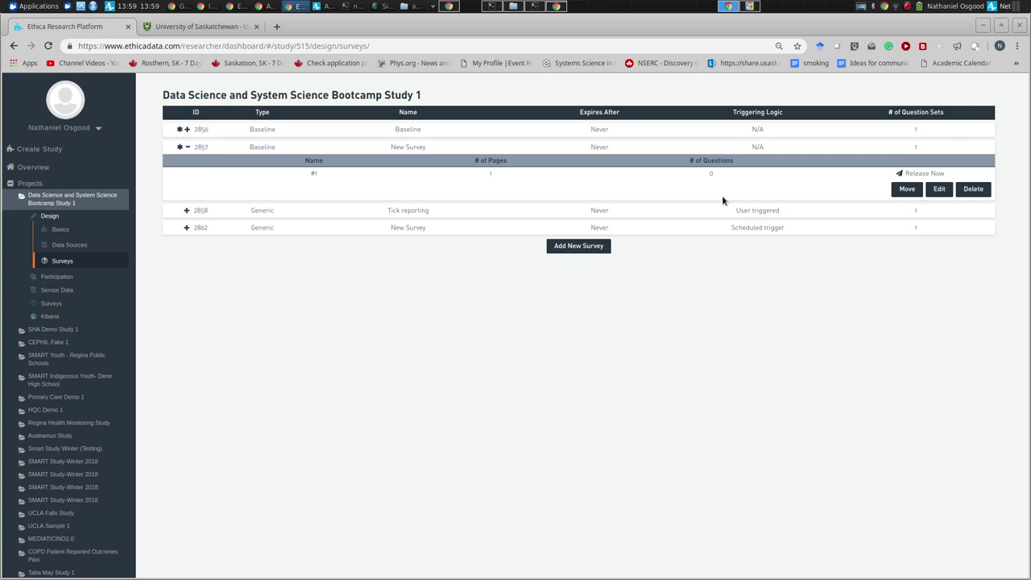
click(966, 192)
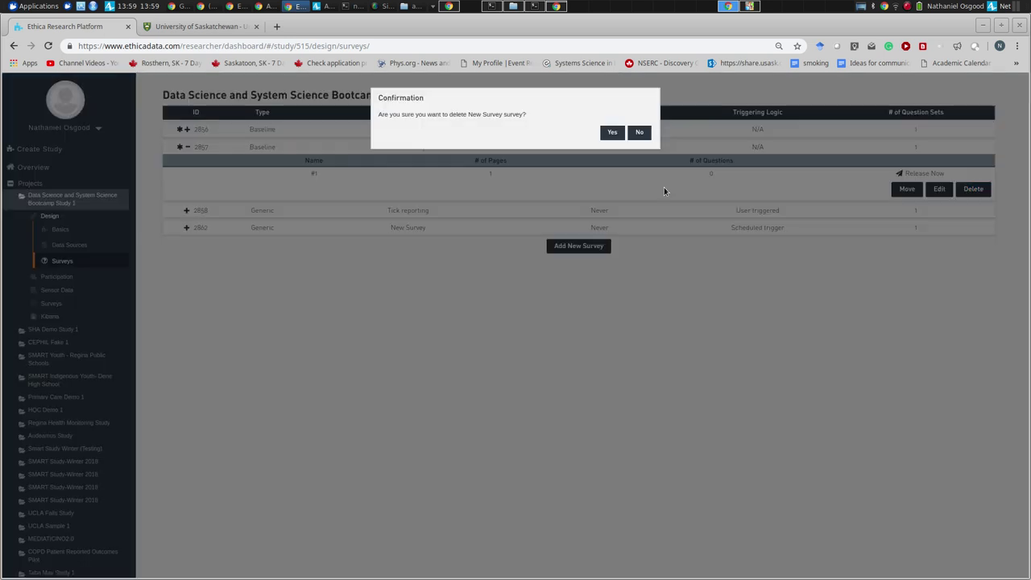
click(613, 132)
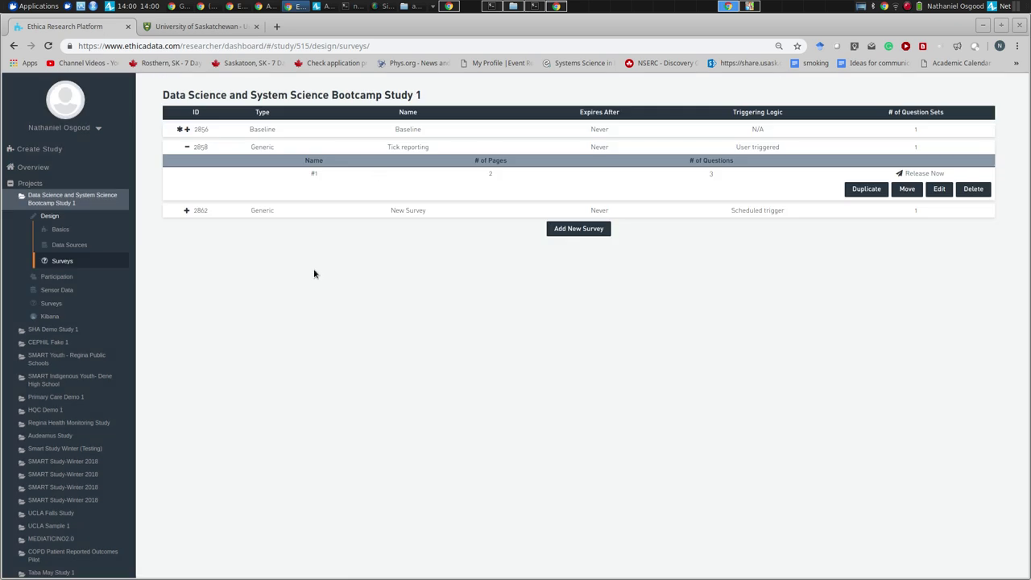
click(57, 230)
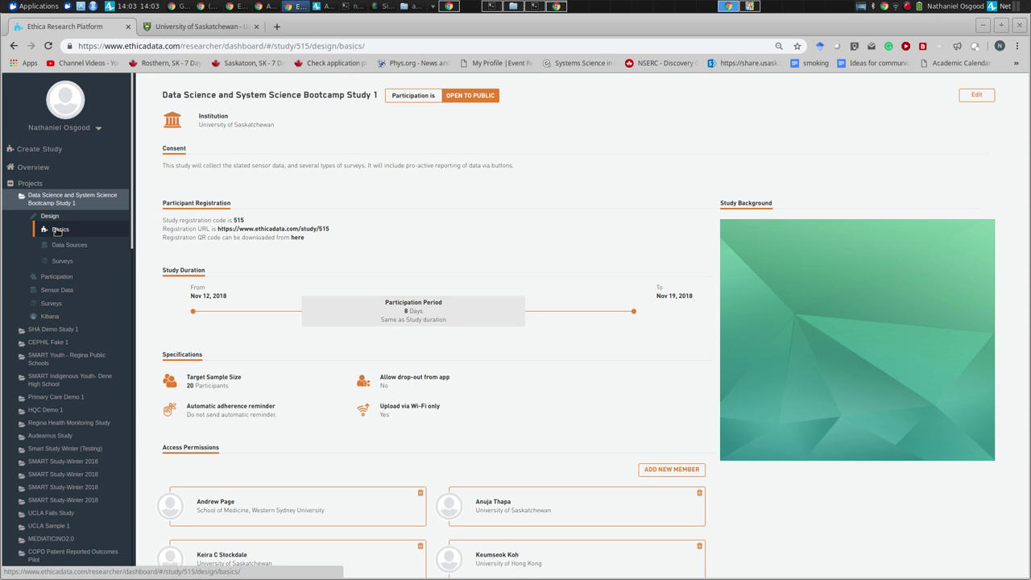
- Add the first collaborator as a study member, using their e-mail address from the accounts sheet
scroll(56, 241, down, 10)
scroll(57, 242, up, 7)
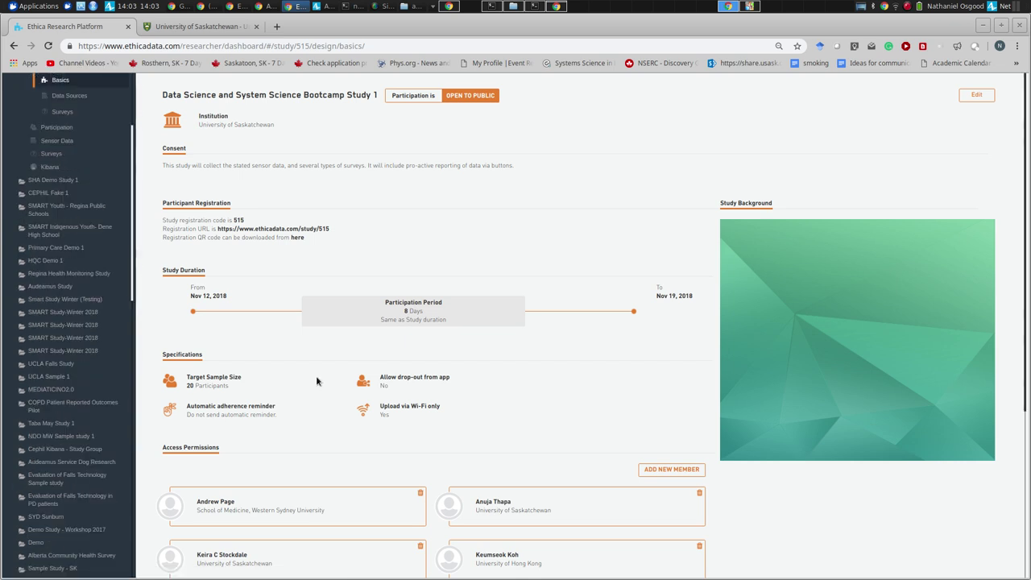
click(675, 470)
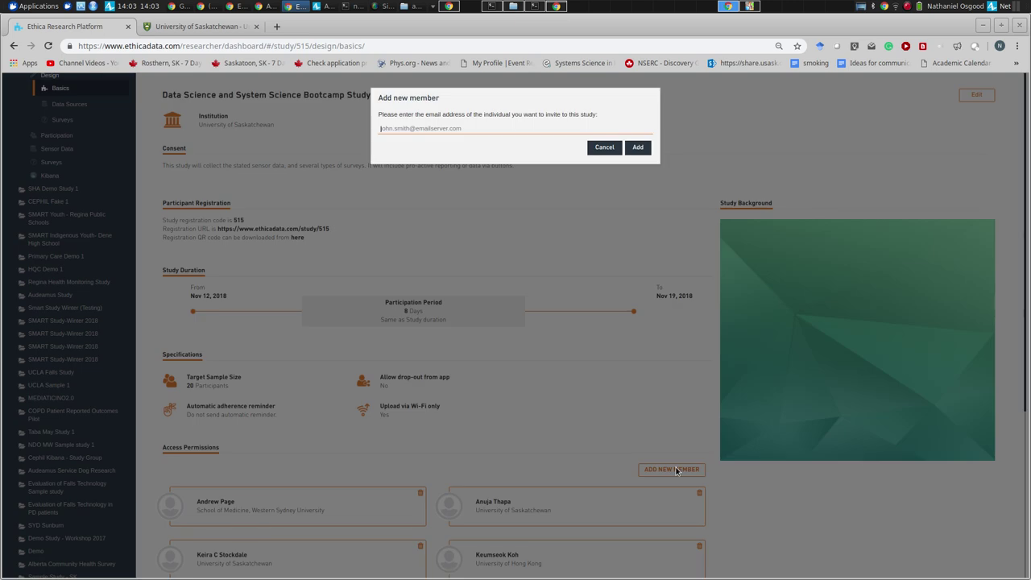
key(alt+Tab)
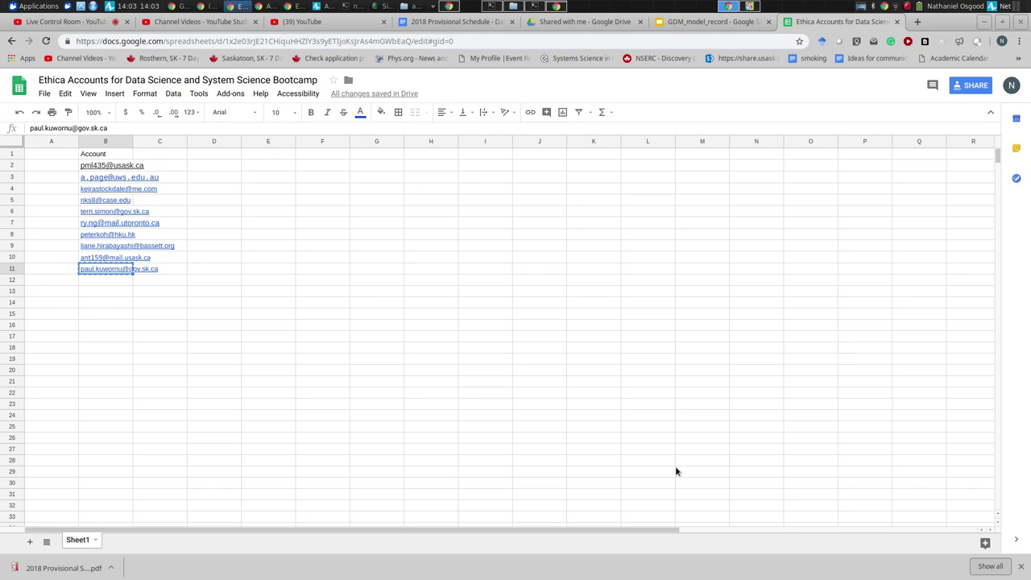
key(alt+Tab)
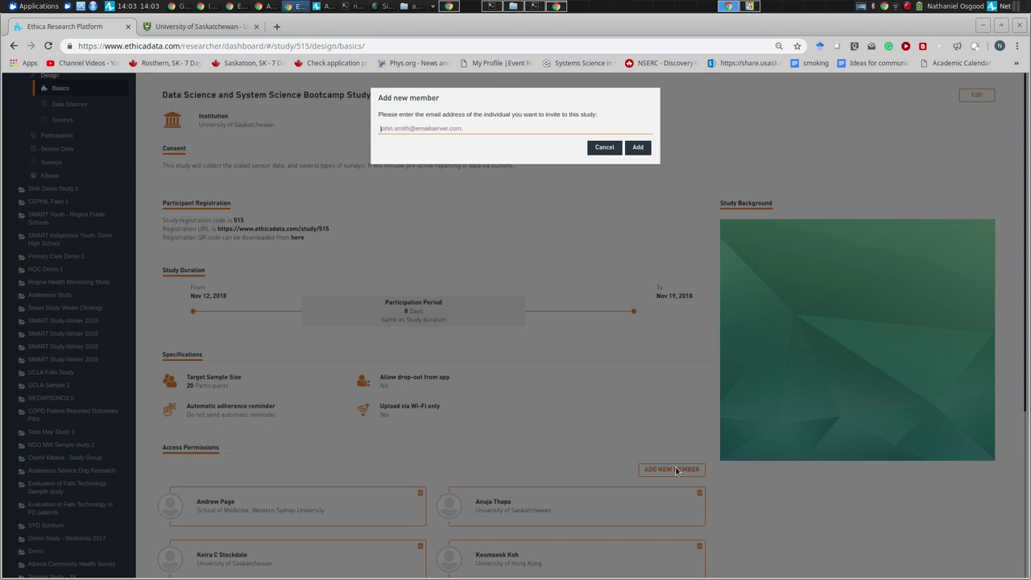
click(637, 148)
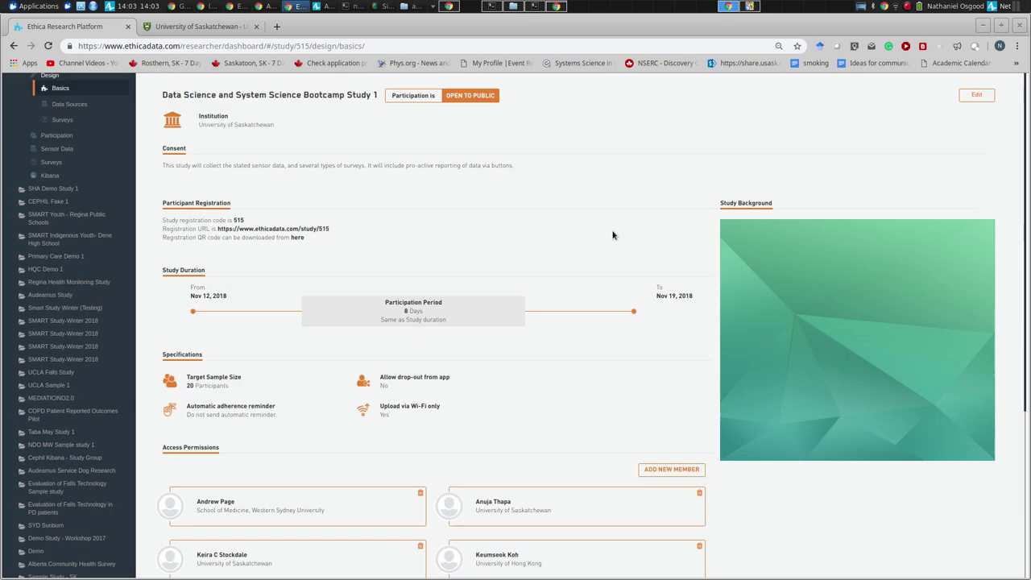
- Add a second collaborator as a study member by entering their e-mail address
click(649, 472)
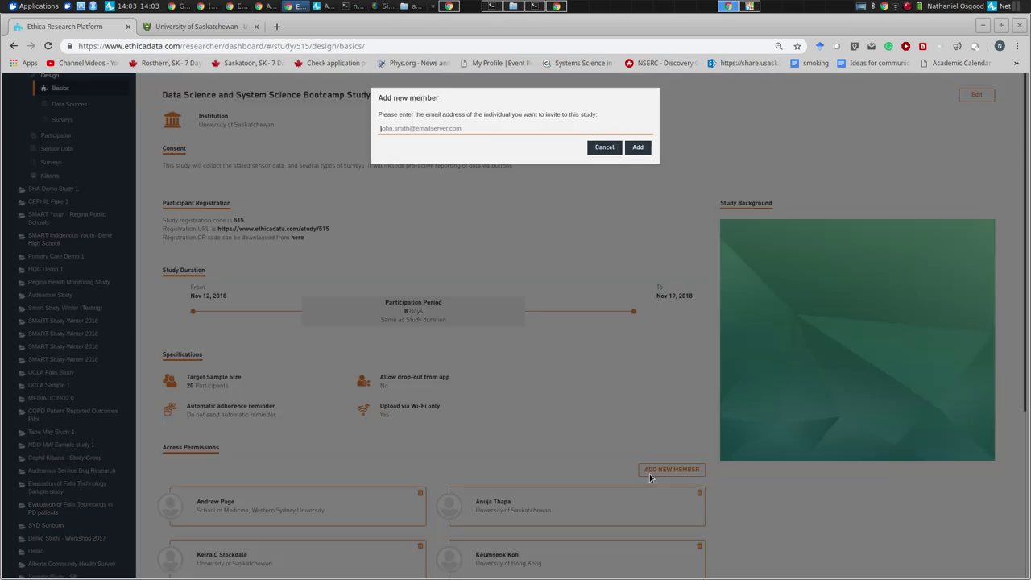
text(amber)
key(BackSpace)
key(BackSpace)
key(BackSpace)
key(BackSpace)
key(BackSpace)
click(637, 146)
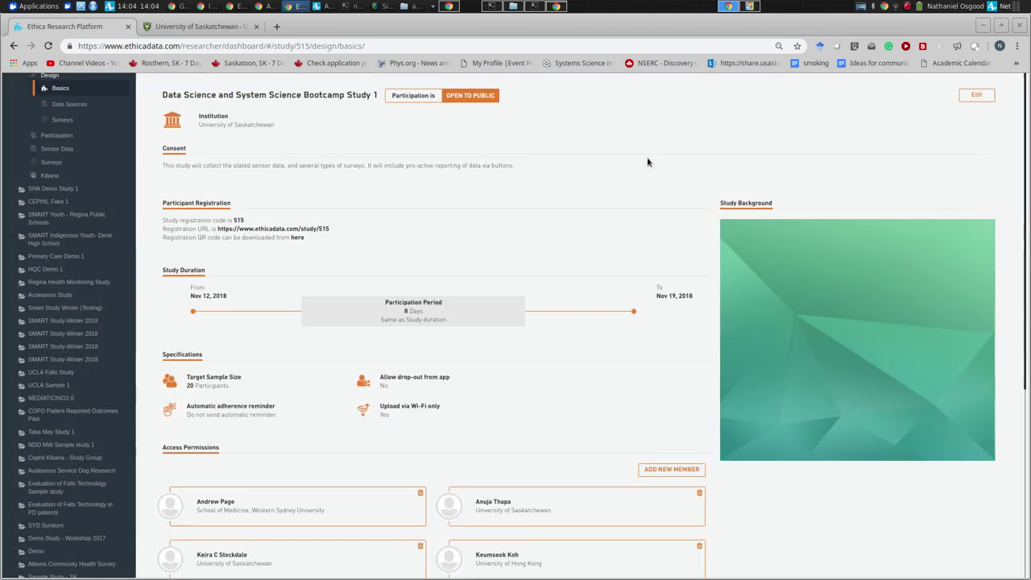
scroll(578, 202, down, 5)
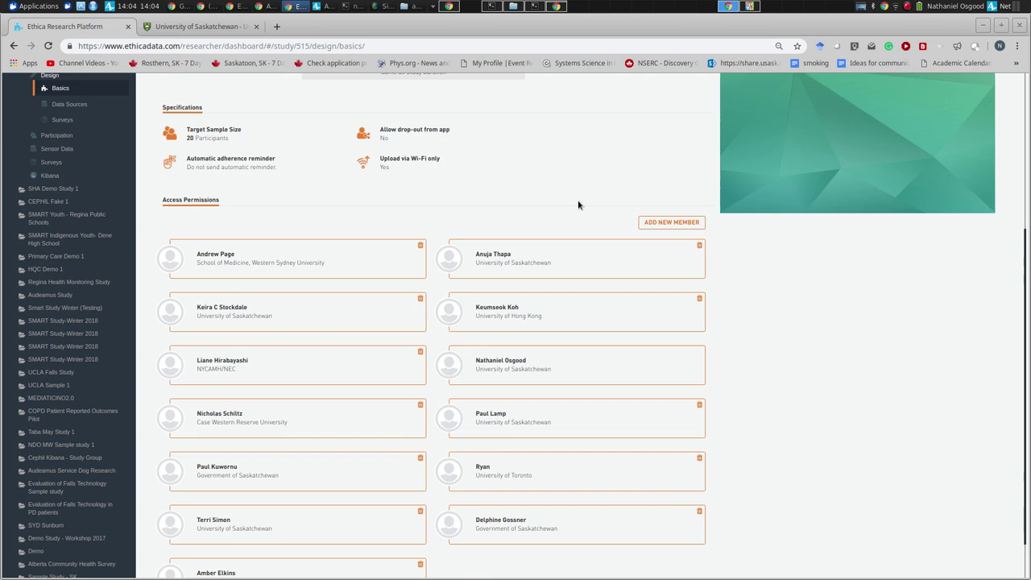
scroll(577, 205, up, 5)
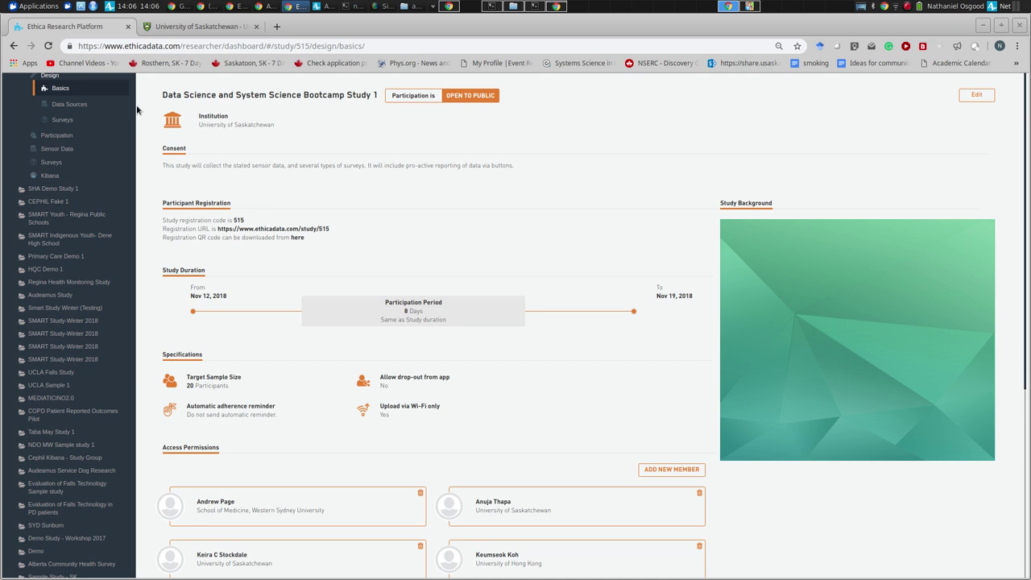
click(70, 156)
- Open Survey Responses and tick All participants and All surveys as the criteria
click(86, 164)
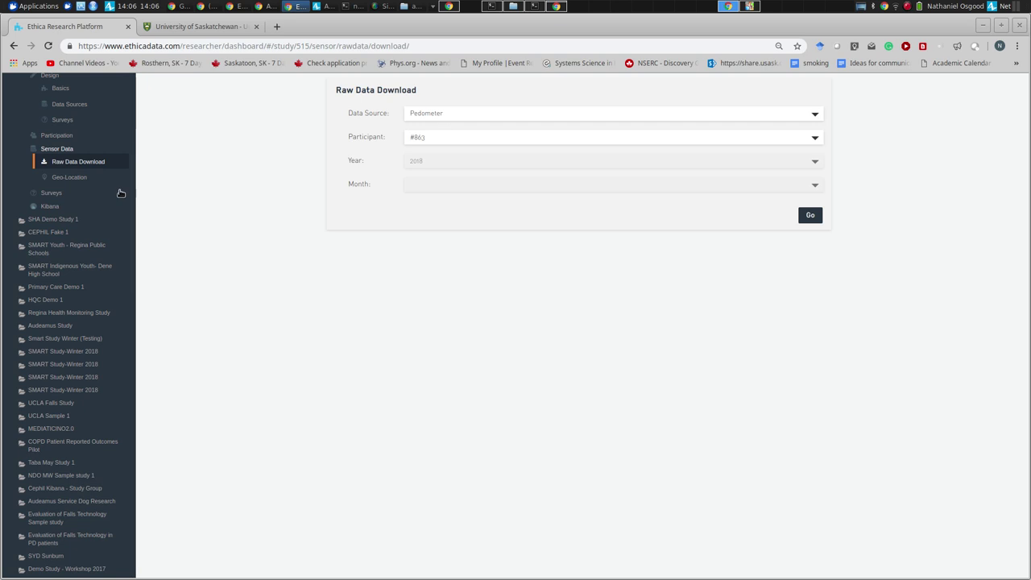
click(53, 194)
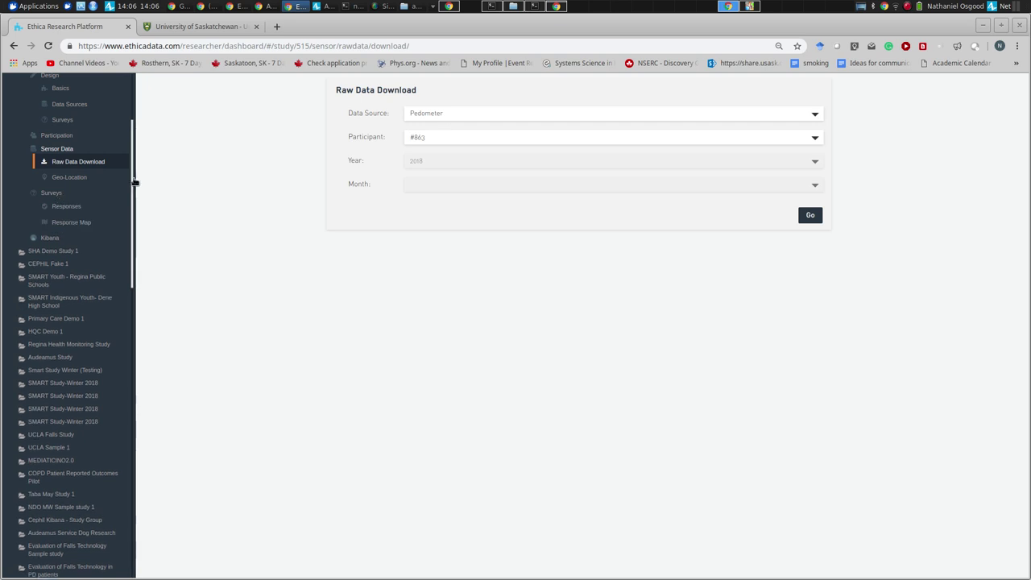
scroll(135, 182, up, 3)
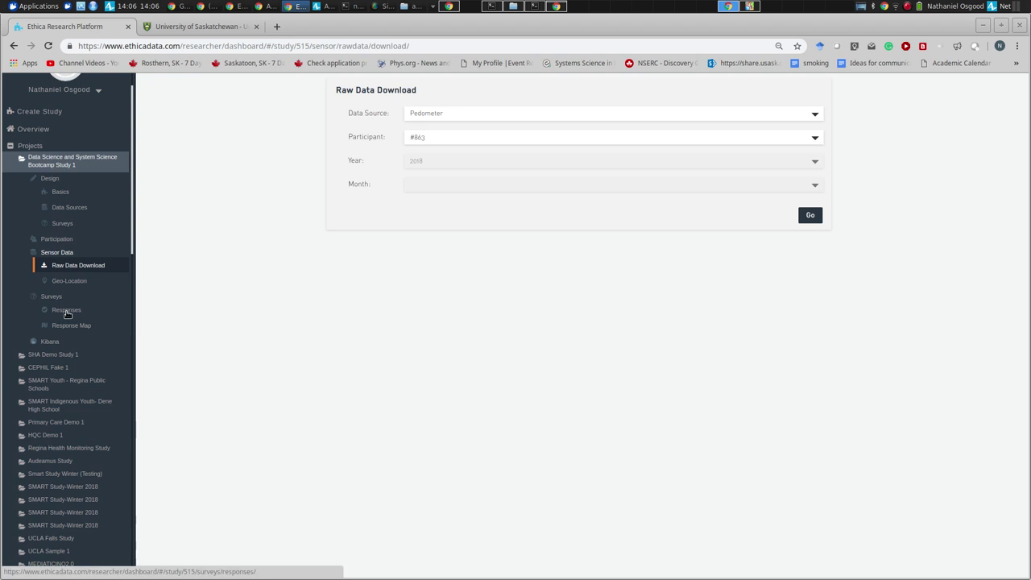
click(67, 311)
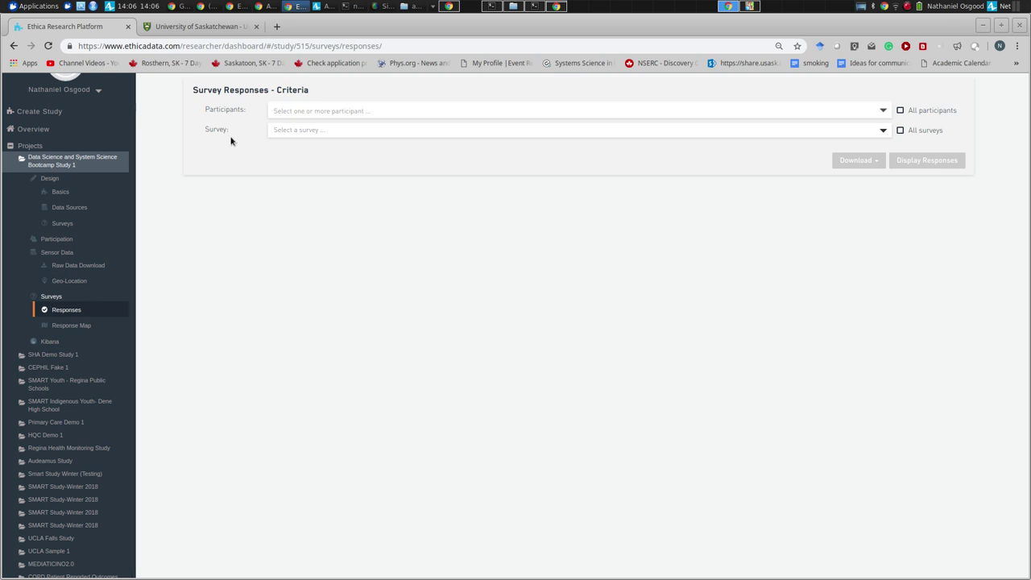
click(899, 110)
click(899, 130)
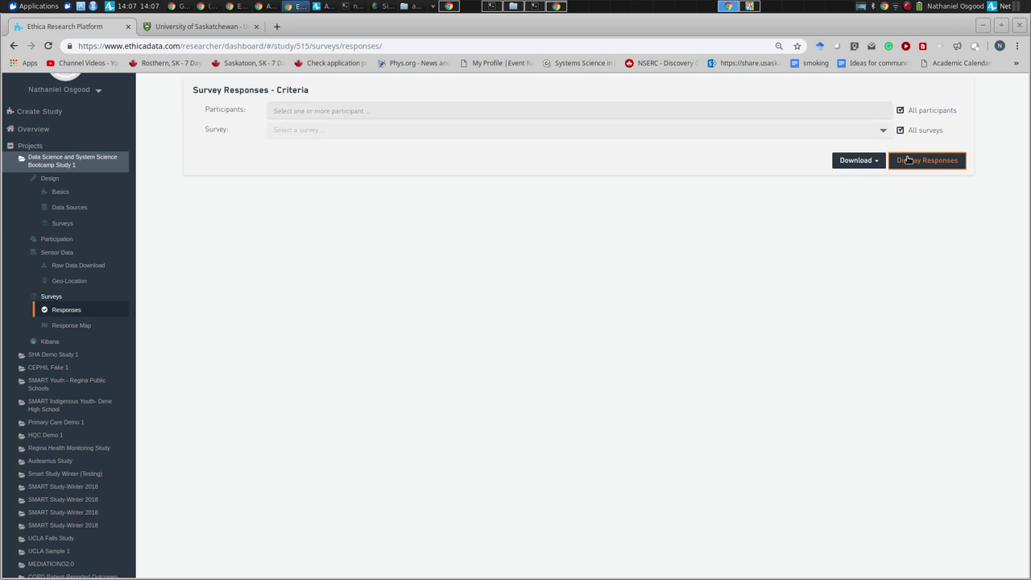
- Display the Tick reporting responses and briefly enlarge Participant #3543's tick photo and the drawn-tick photo
click(907, 160)
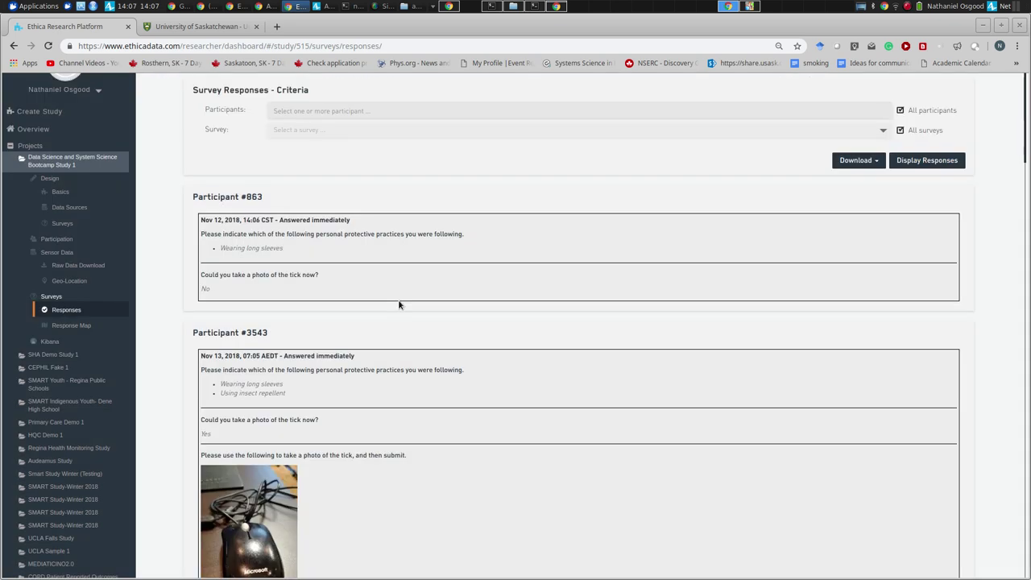
click(274, 506)
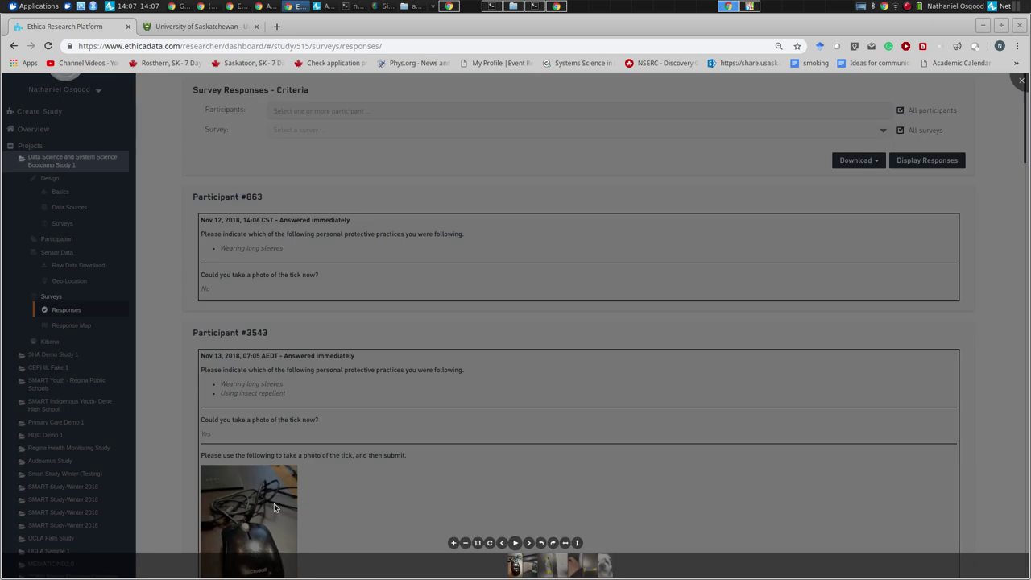
click(274, 506)
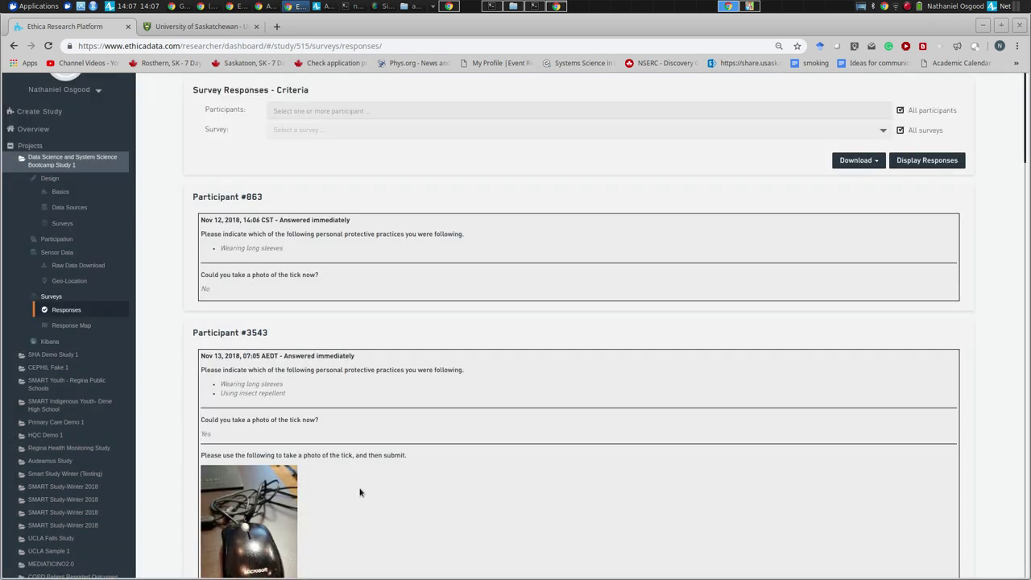
scroll(360, 492, down, 10)
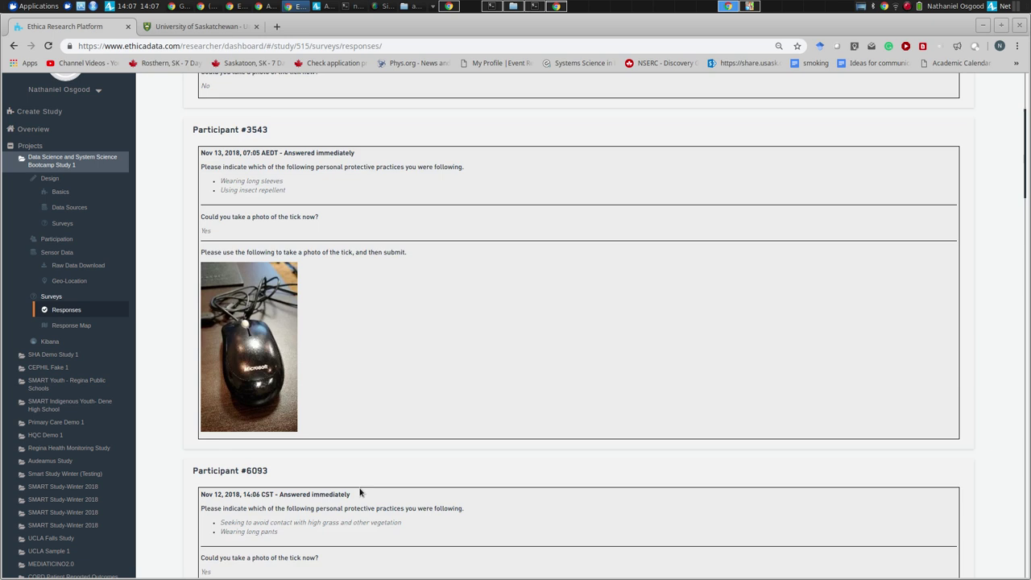
scroll(360, 492, down, 10)
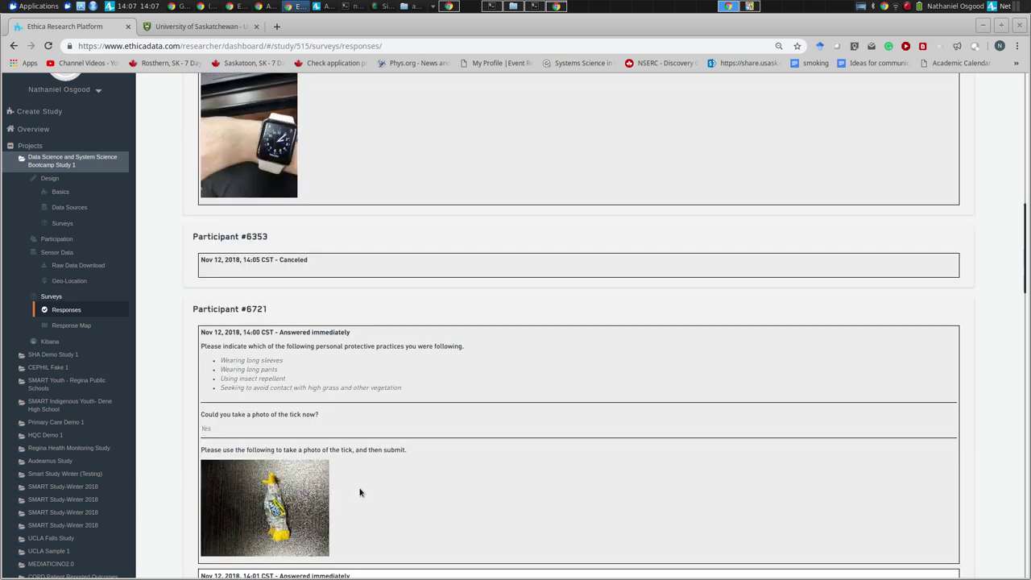
scroll(360, 492, down, 8)
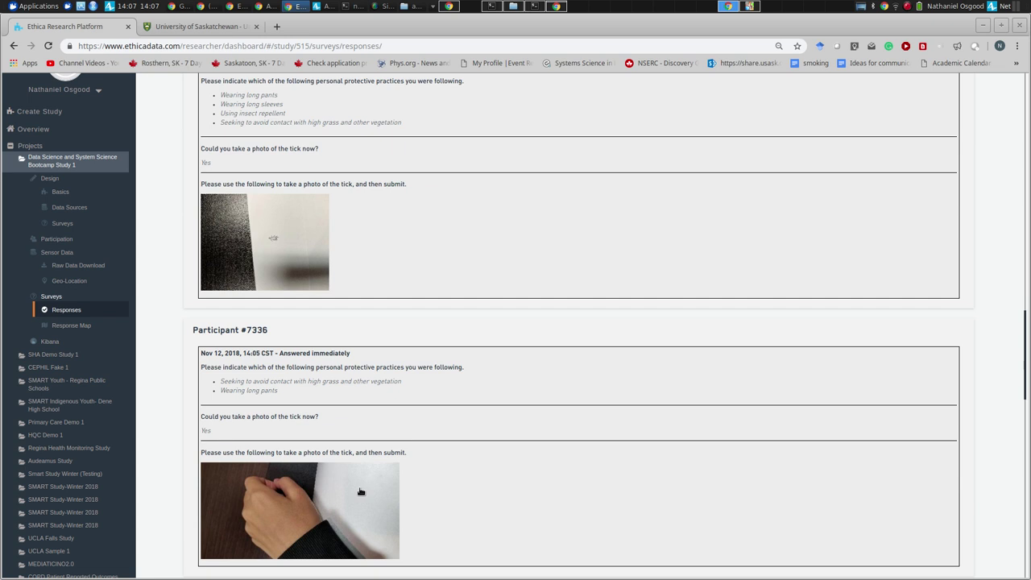
click(269, 255)
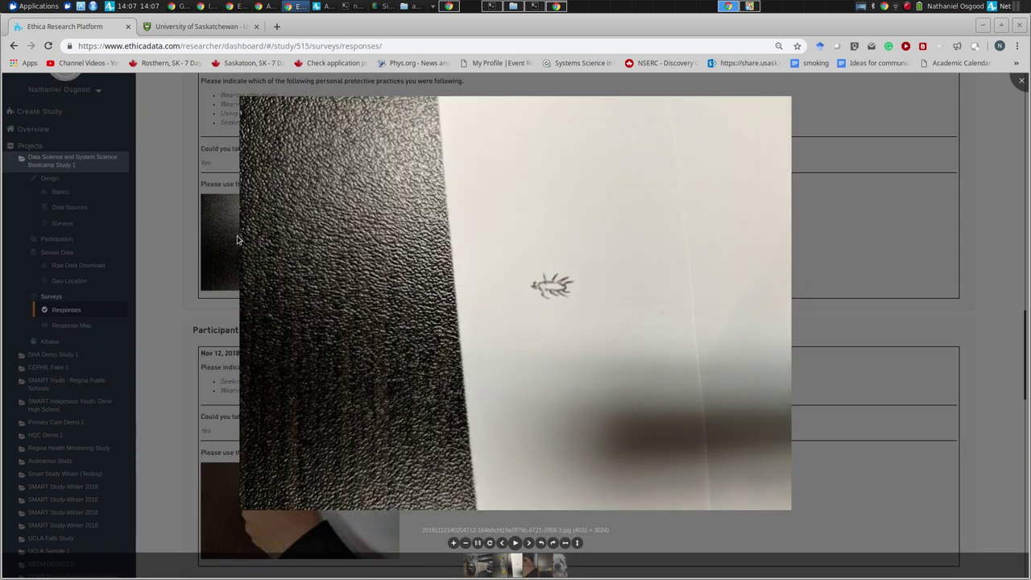
click(239, 243)
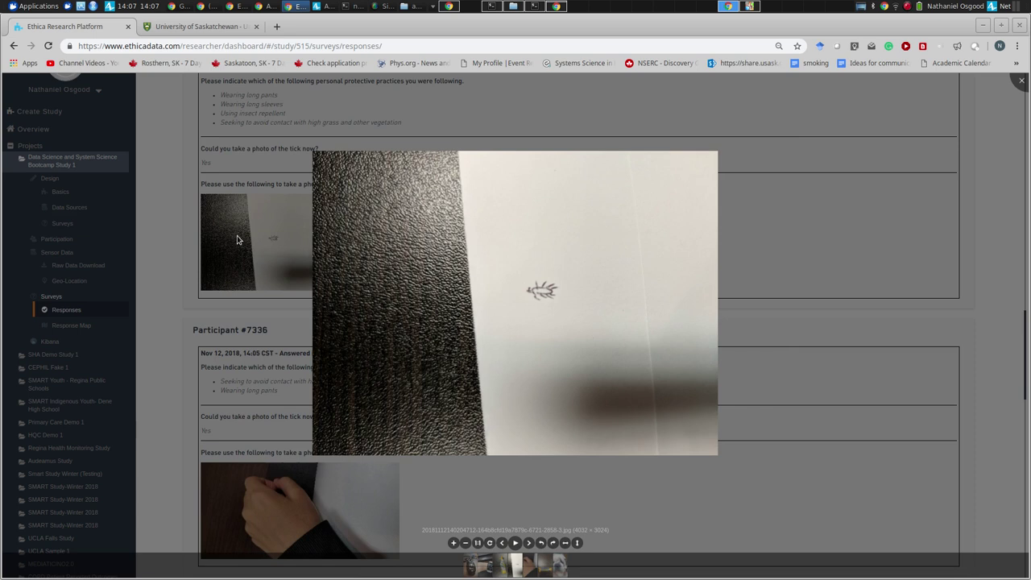
scroll(298, 306, down, 10)
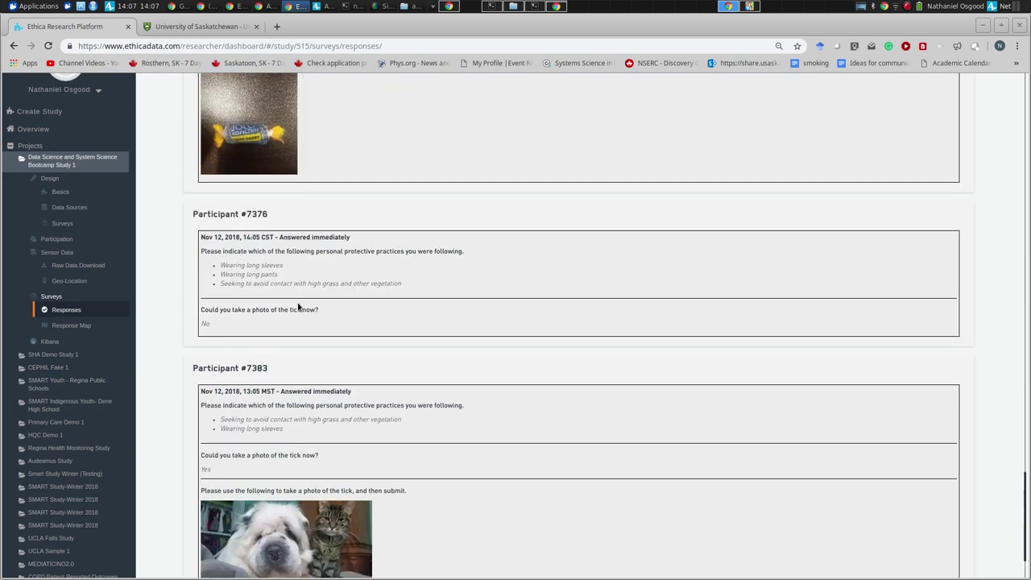
scroll(298, 306, down, 2)
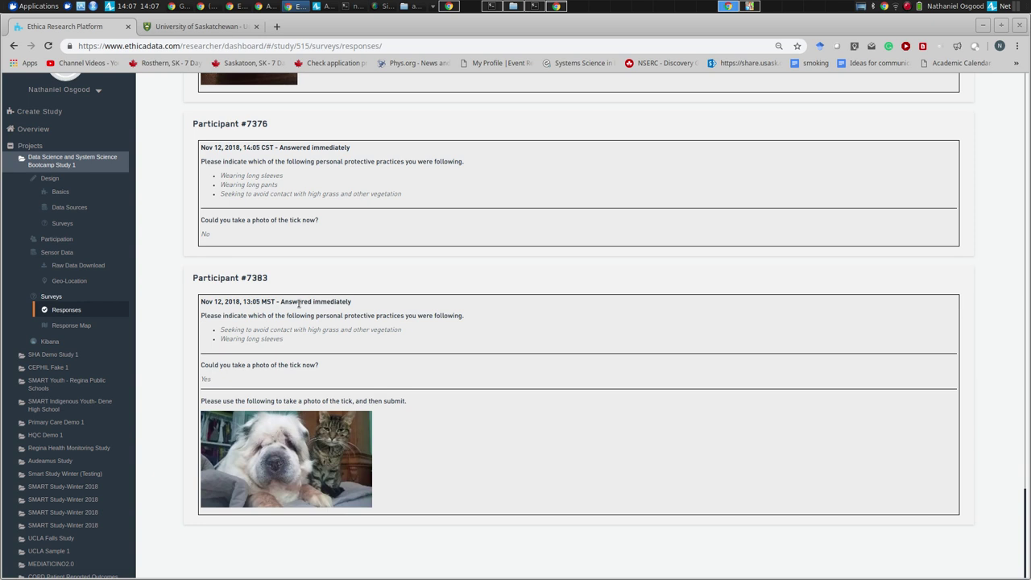
click(246, 425)
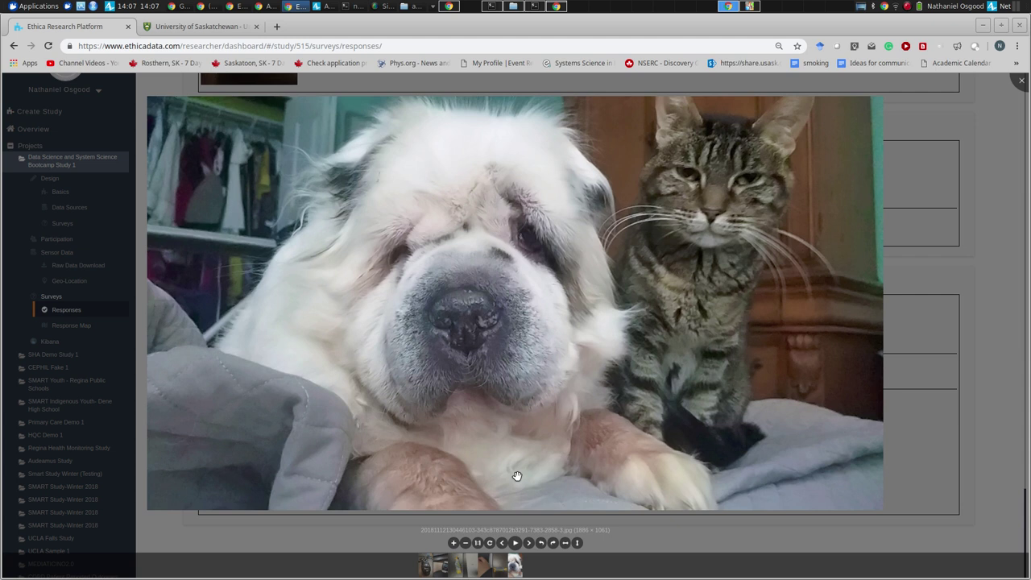
key(Escape)
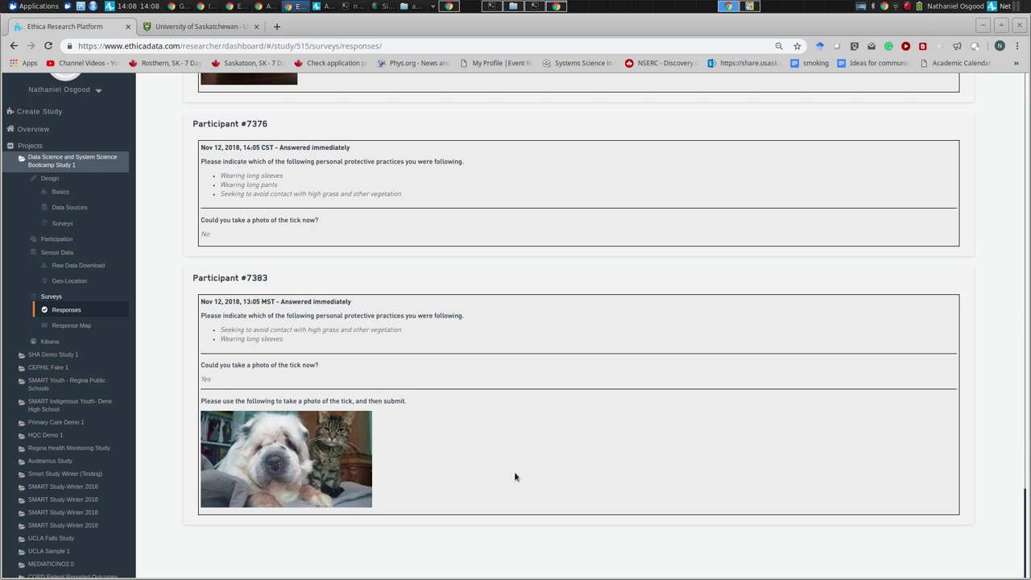
scroll(513, 477, up, 15)
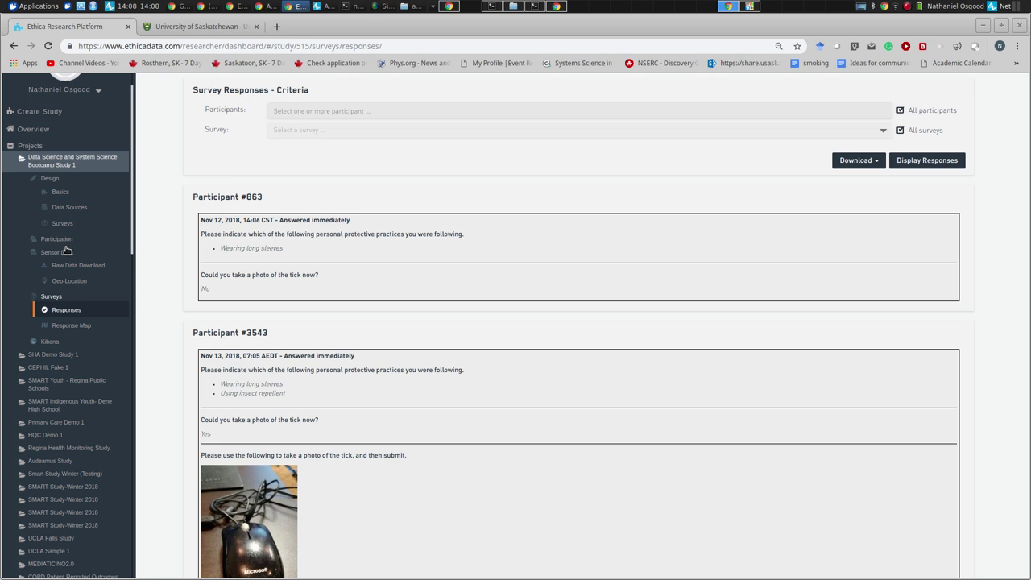
scroll(66, 248, up, 1)
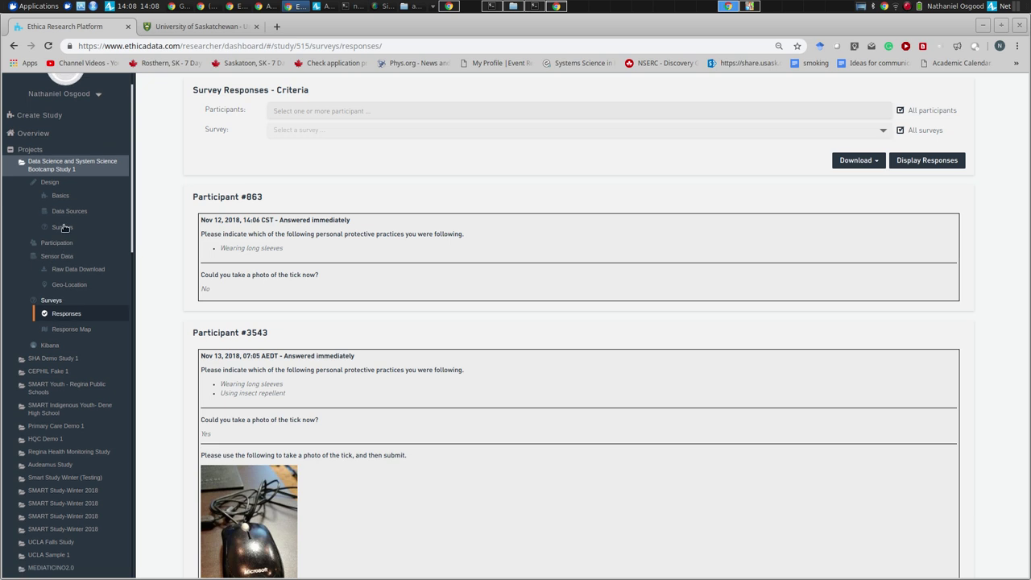
- Open Adherence and expand participants 6093, 6353, 6721, 7329, 2785 and 3543 to show device details
click(55, 244)
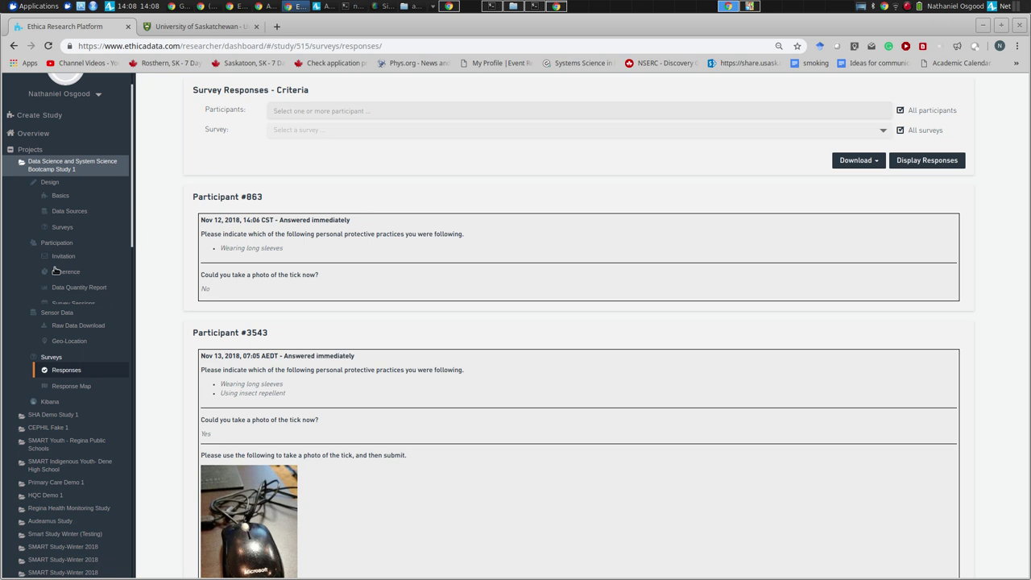
click(64, 273)
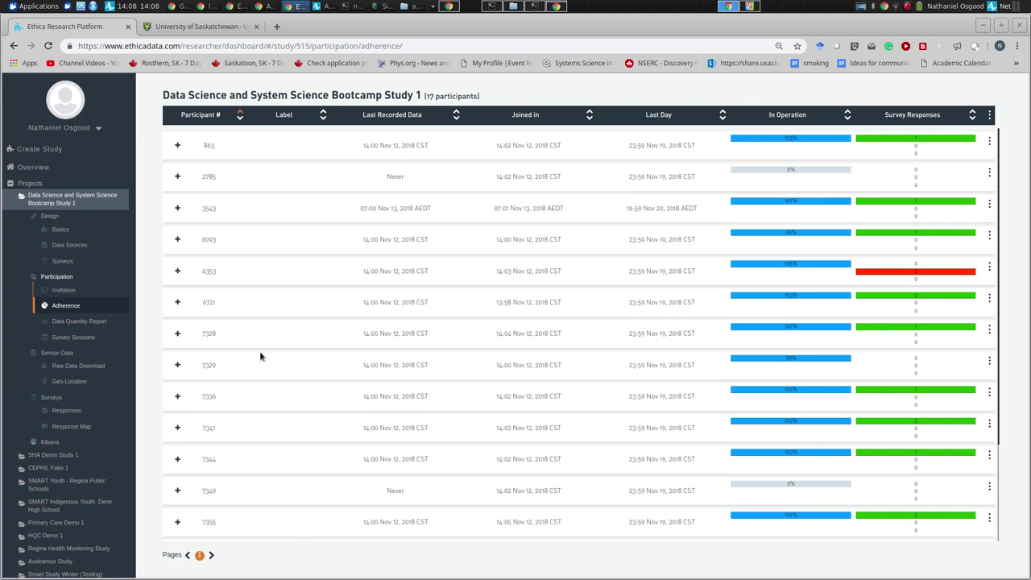
click(195, 250)
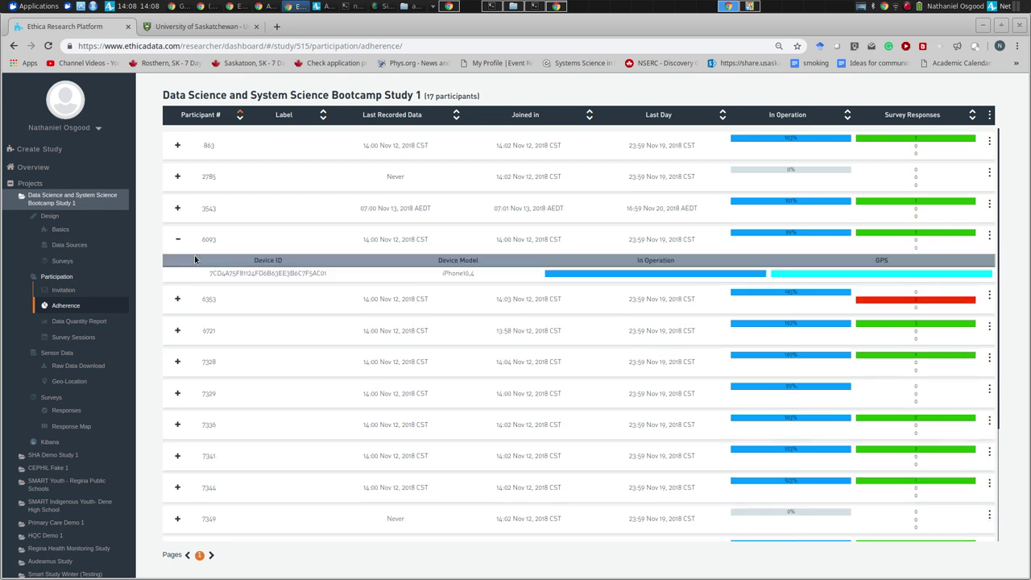
double_click(224, 301)
click(231, 356)
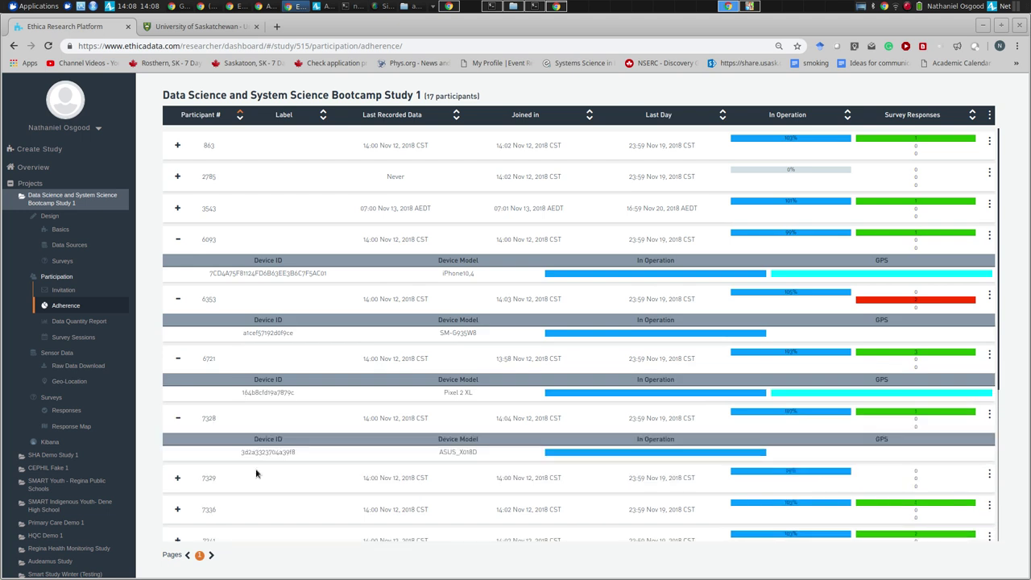
click(258, 474)
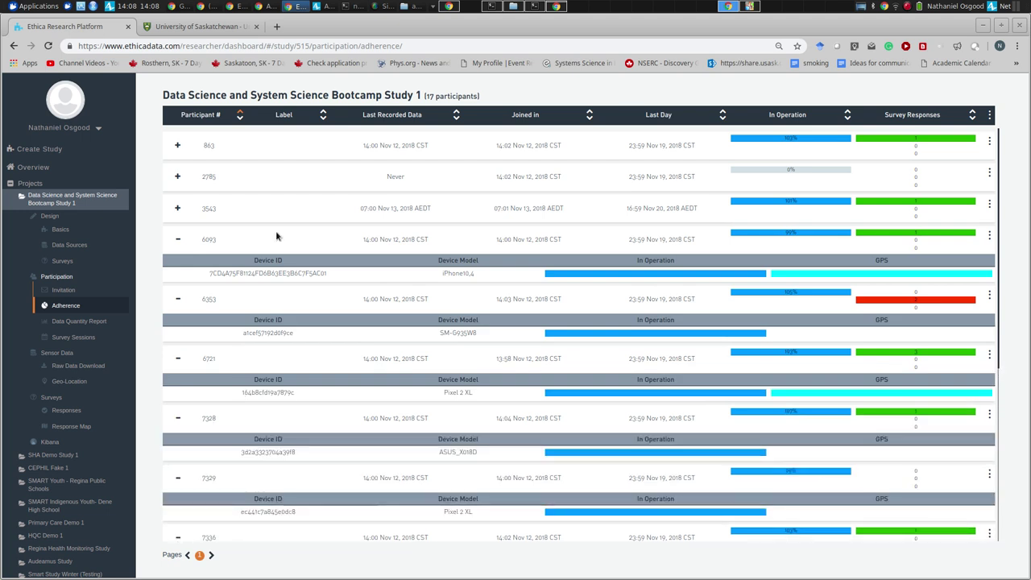
click(281, 176)
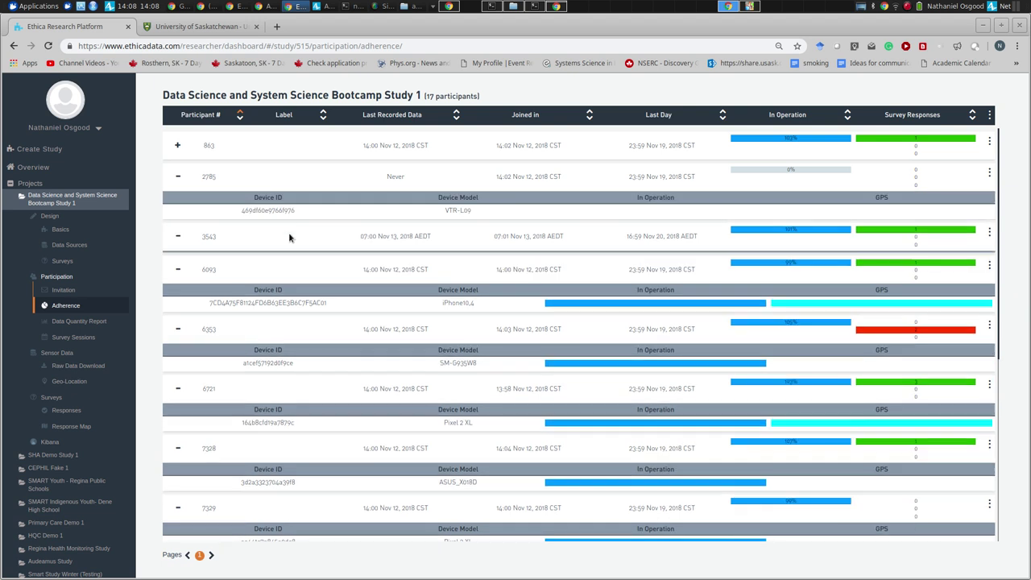
click(288, 235)
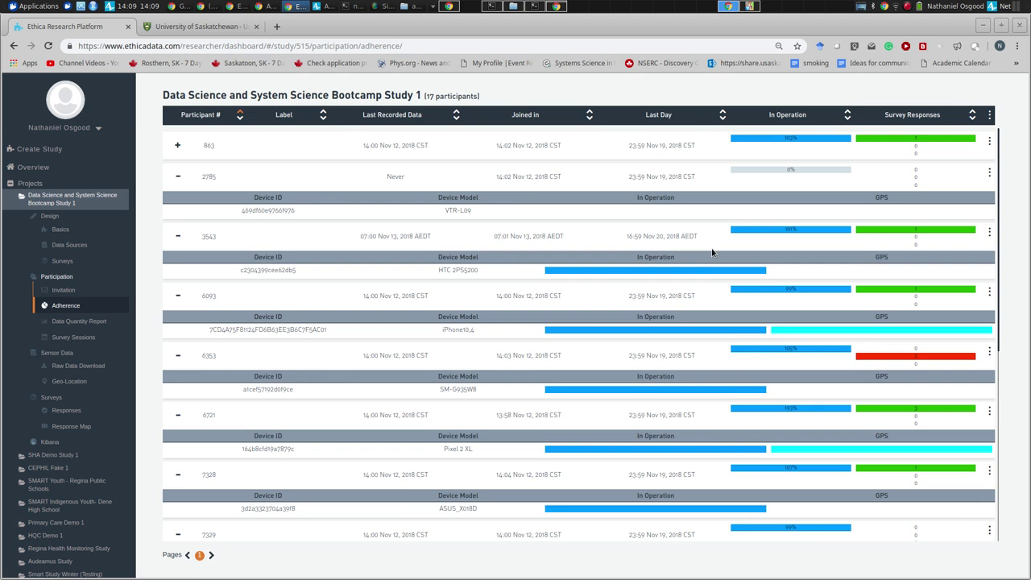
scroll(712, 252, down, 3)
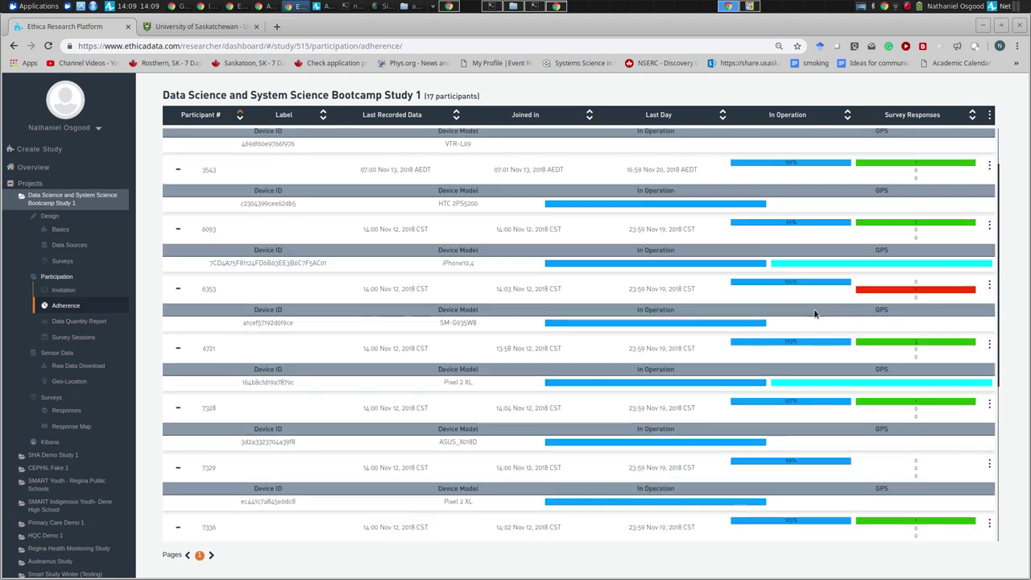
scroll(816, 341, down, 3)
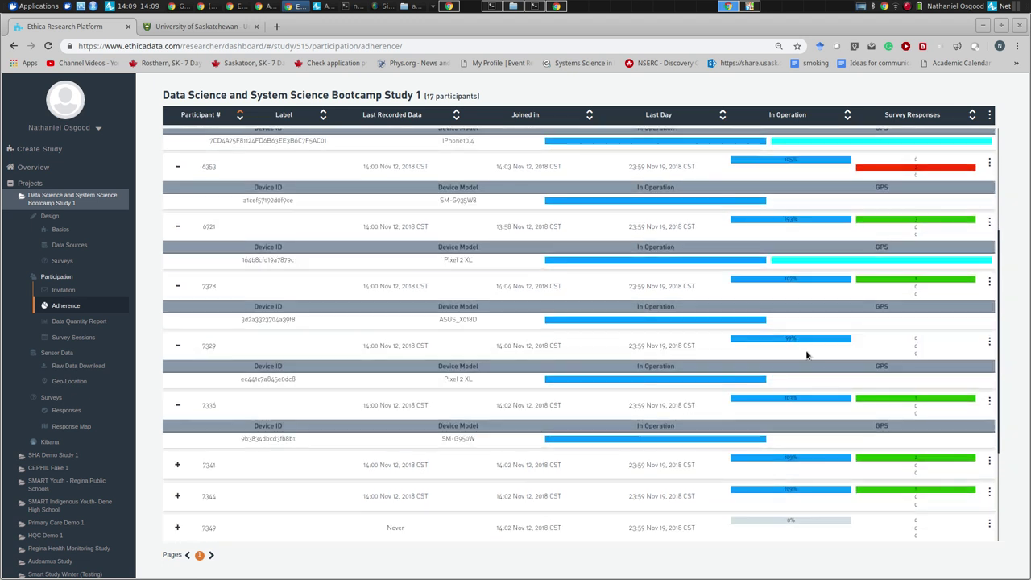
scroll(817, 362, down, 3)
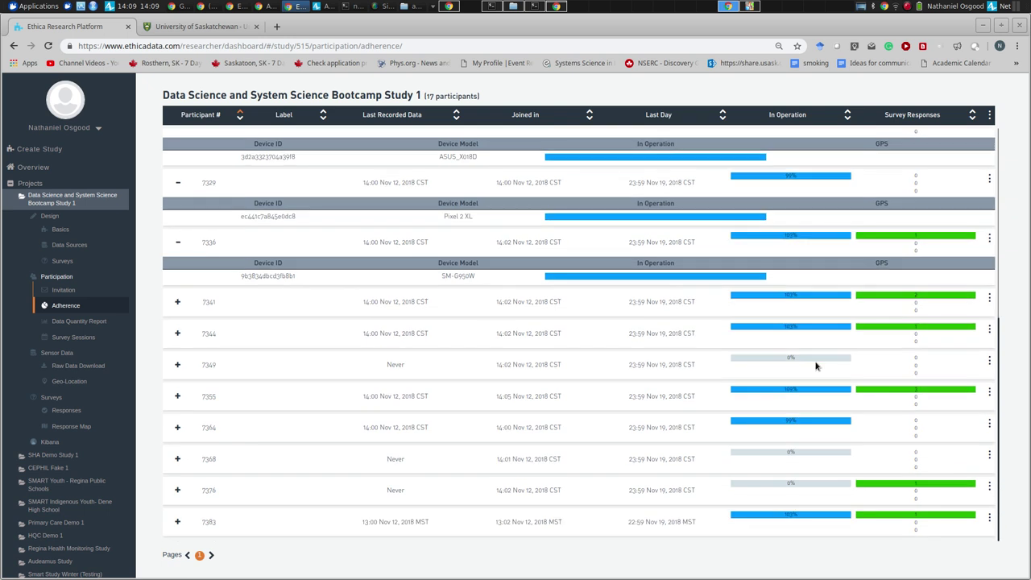
scroll(817, 364, up, 9)
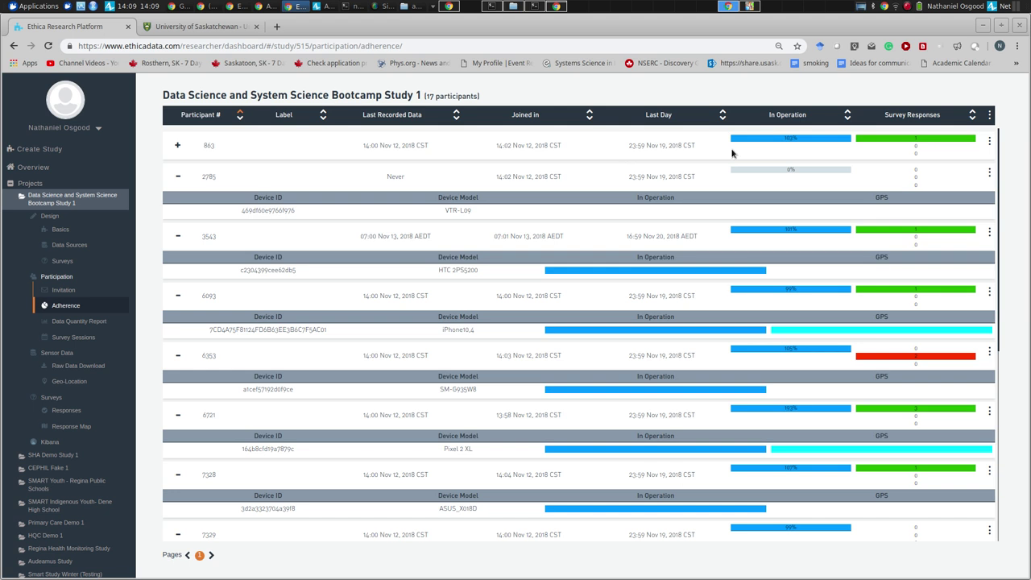
- Return to the Surveys list showing Baseline, Tick reporting and New Survey 2862
right_click(989, 144)
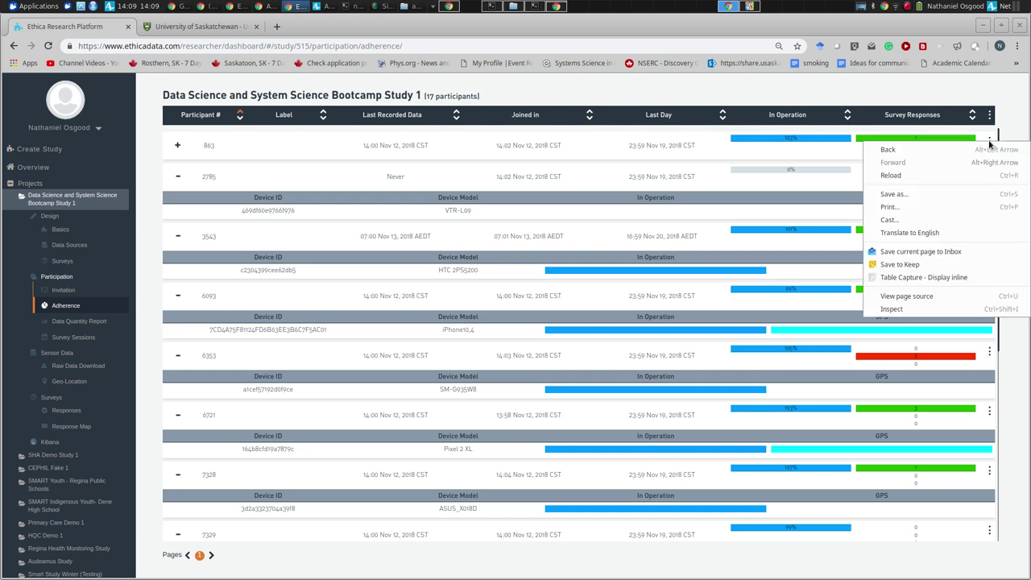
key(Escape)
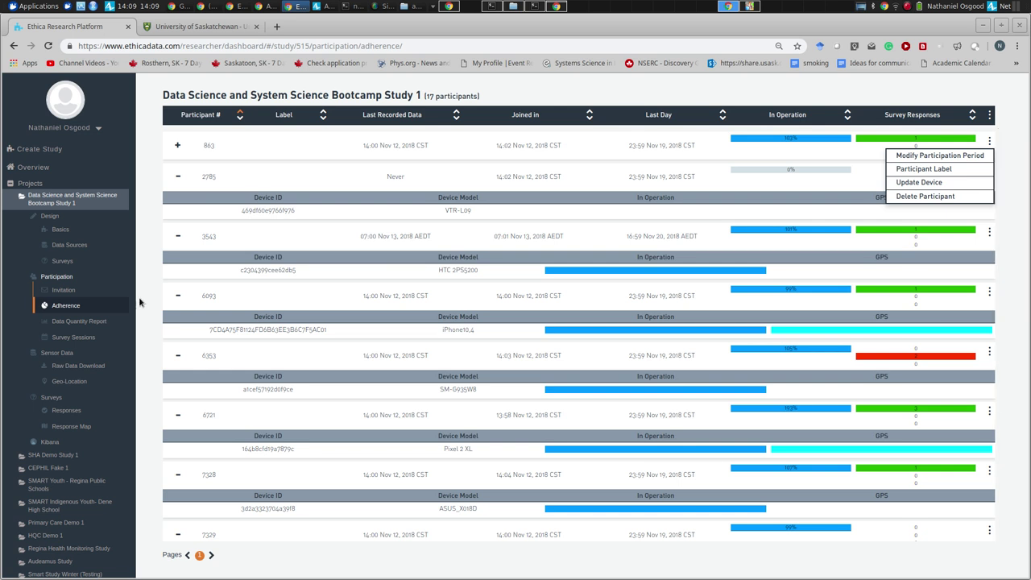
click(61, 264)
click(64, 263)
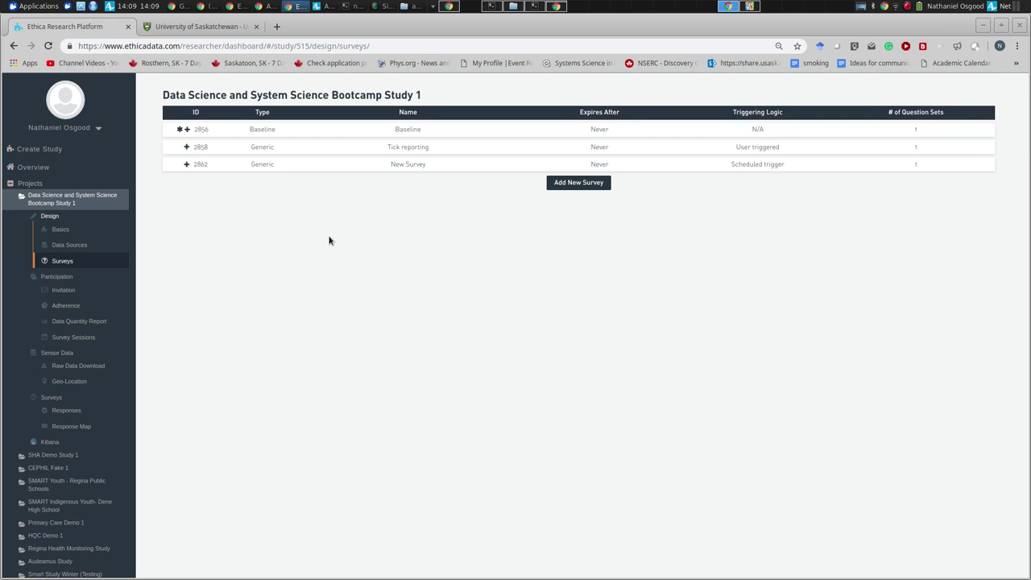
- Create new survey 2863, refresh the usask.ca tab, then return to the Survey Editor
click(571, 182)
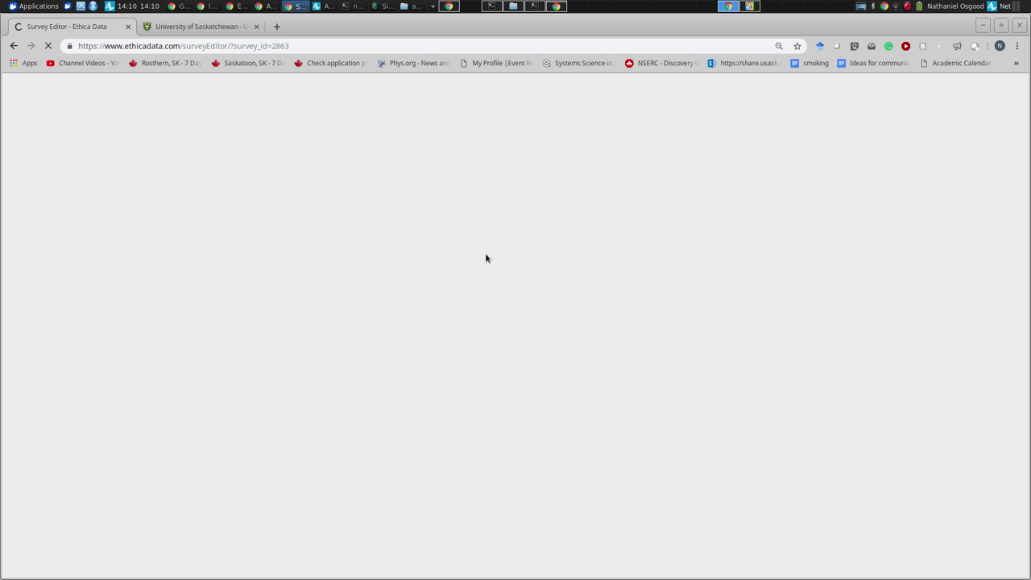
click(204, 27)
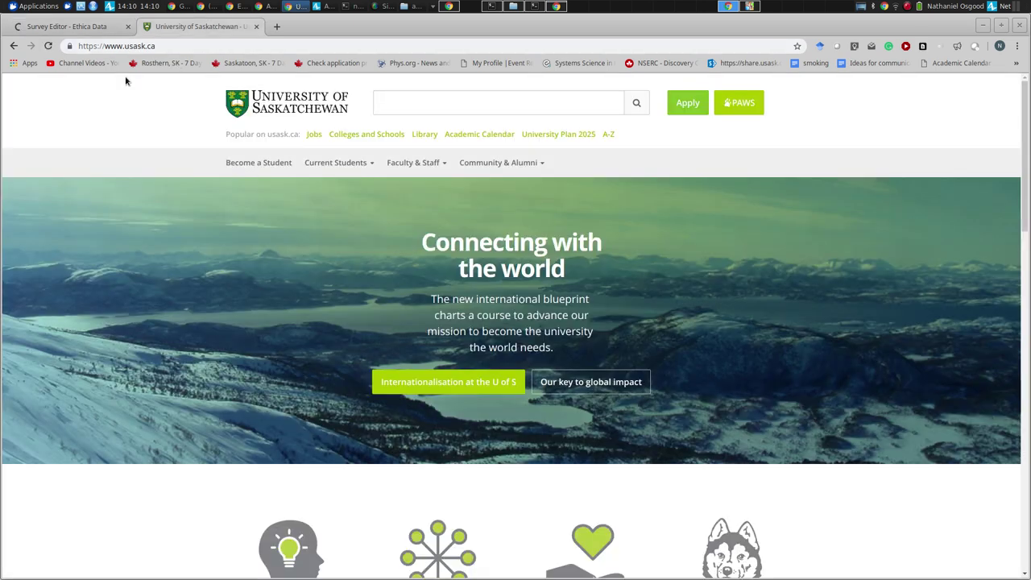
click(48, 46)
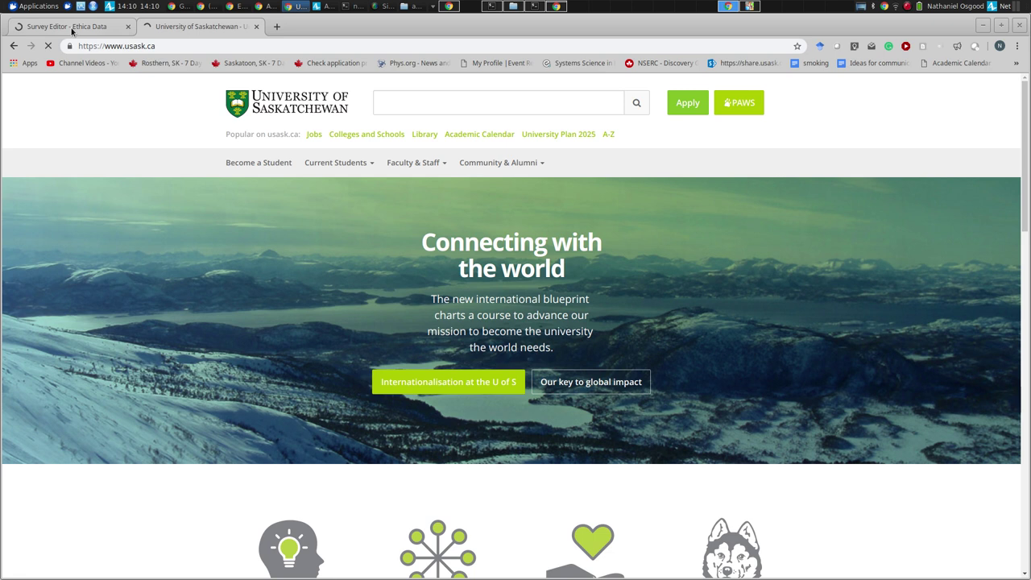
click(73, 32)
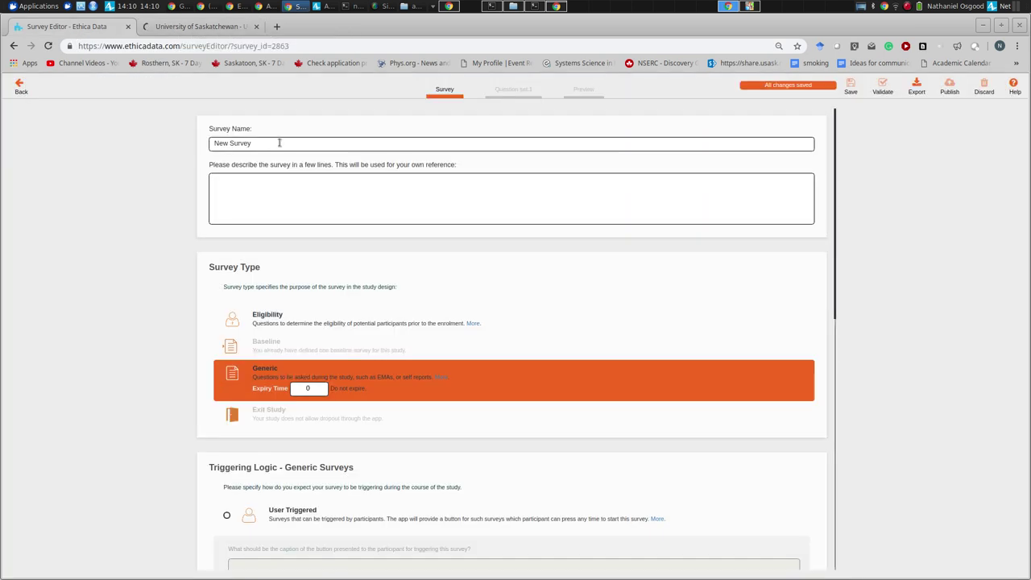
- Replace the survey name with 'Rash reporting'
click(281, 142)
key(ctrl+a)
text(R)
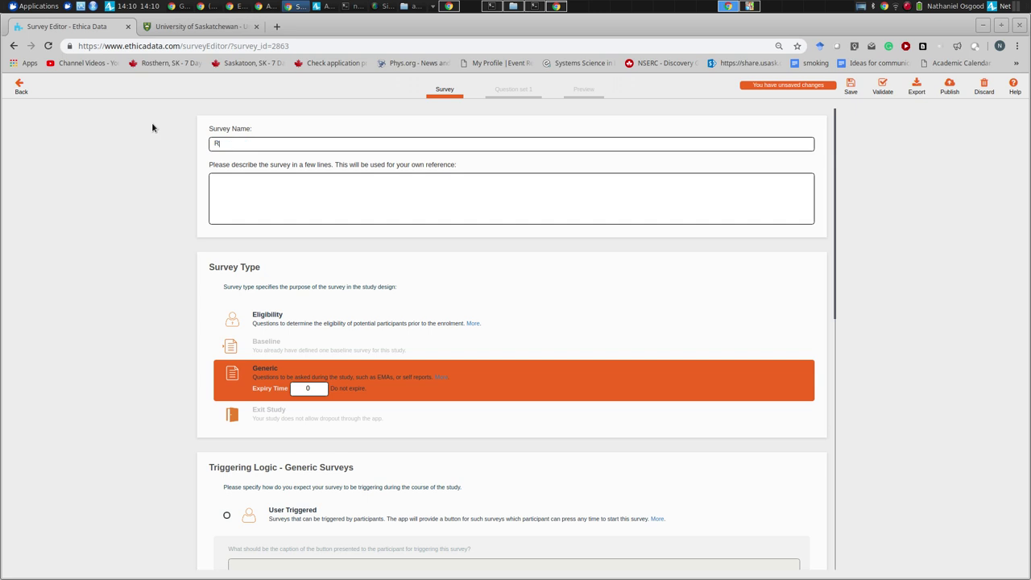
text(ash reporting)
- Rename the survey to 'Personal protective measure use' and scroll down to Triggering Logic
drag(288, 148, 122, 142)
text(Personal protective measure use)
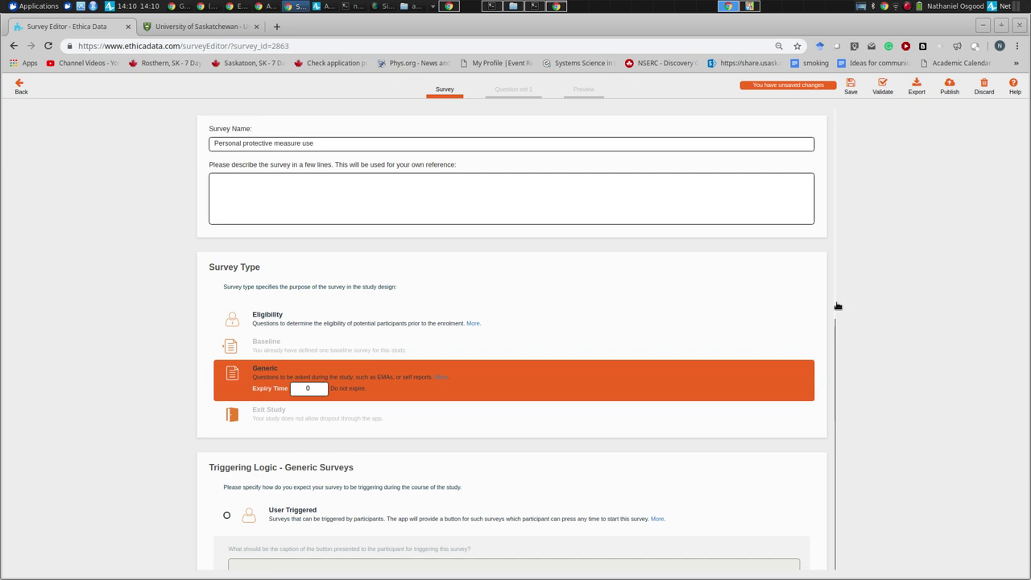
drag(836, 306, 833, 423)
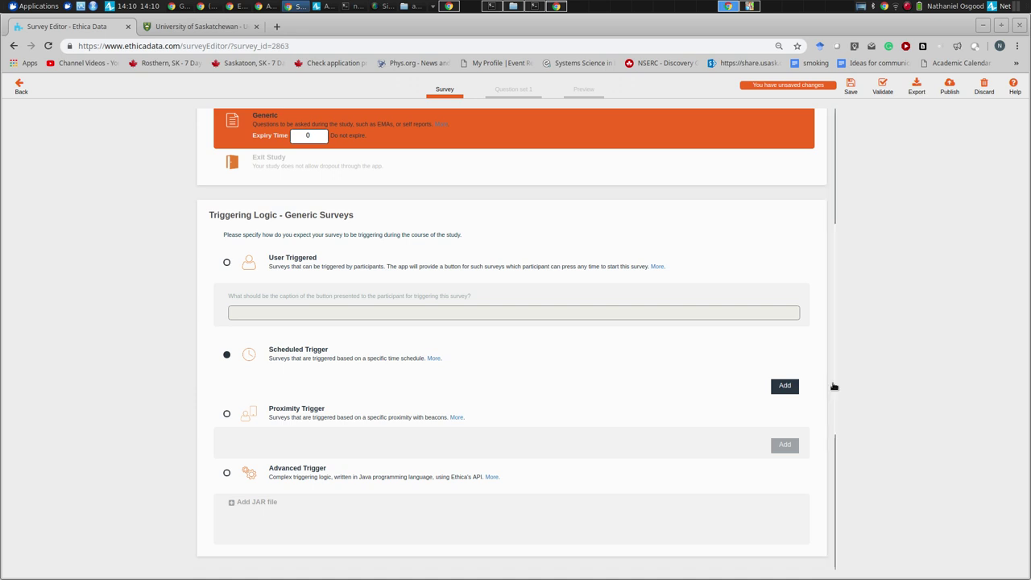
drag(835, 392, 837, 576)
scroll(837, 414, up, 3)
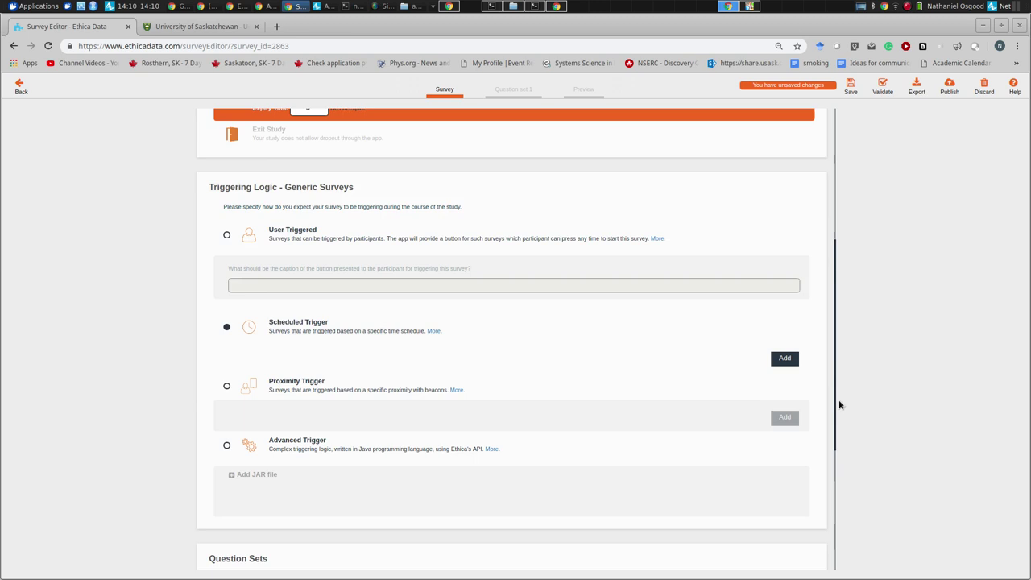
scroll(838, 432, down, 1)
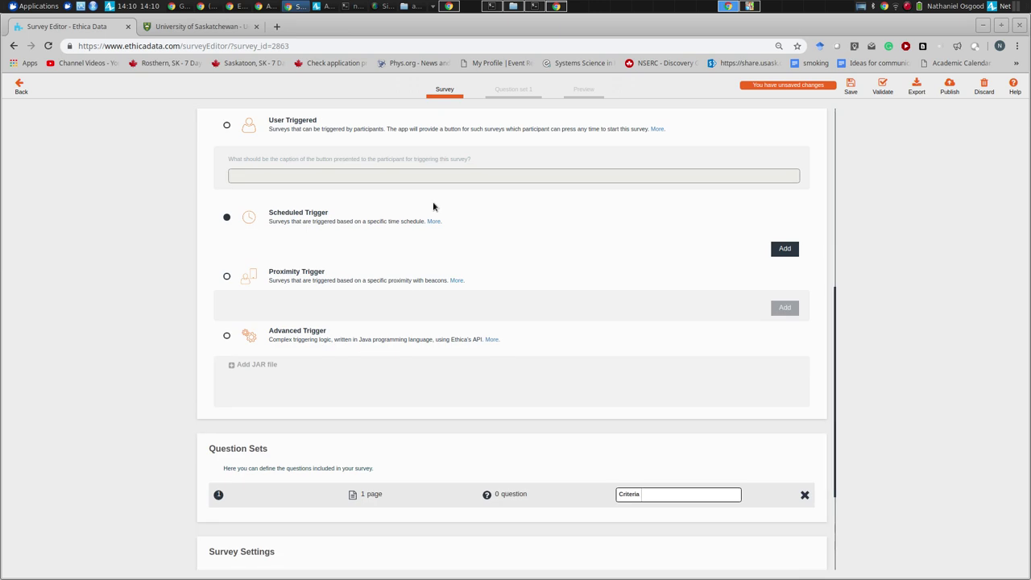
- Add a trigger schedule that repeats Daily, every 1 day
click(785, 250)
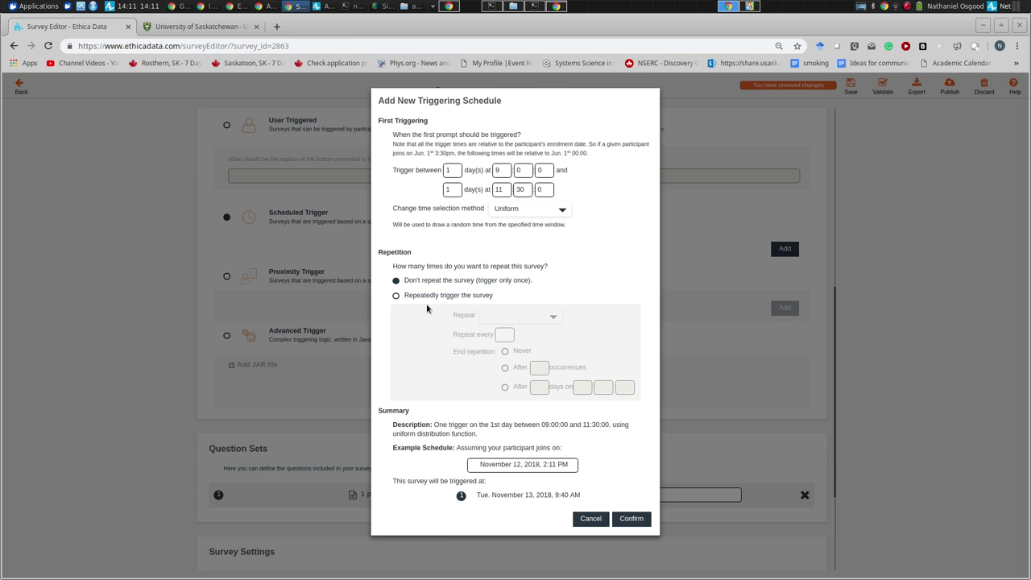
click(426, 296)
click(501, 314)
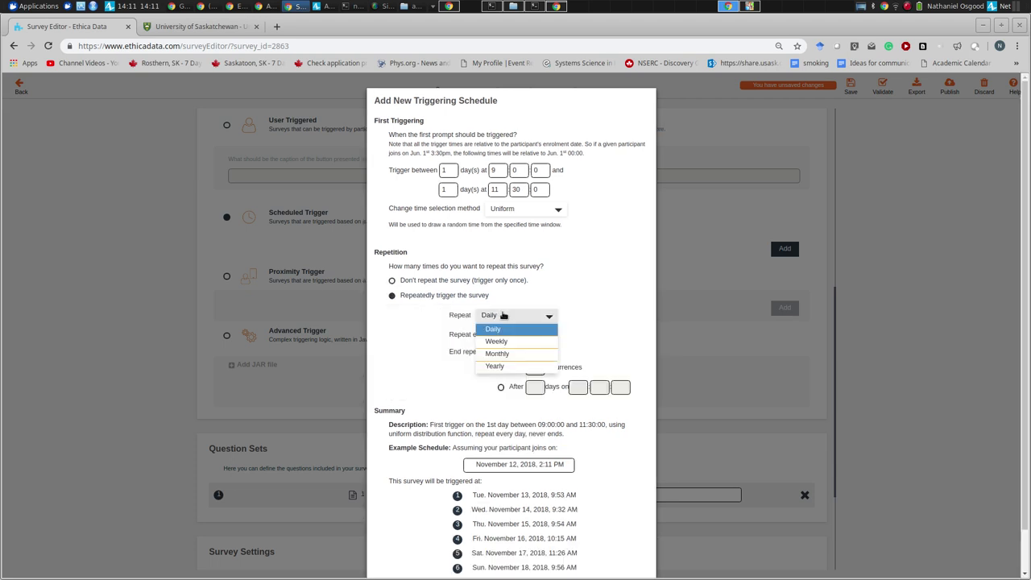
click(495, 329)
double_click(496, 334)
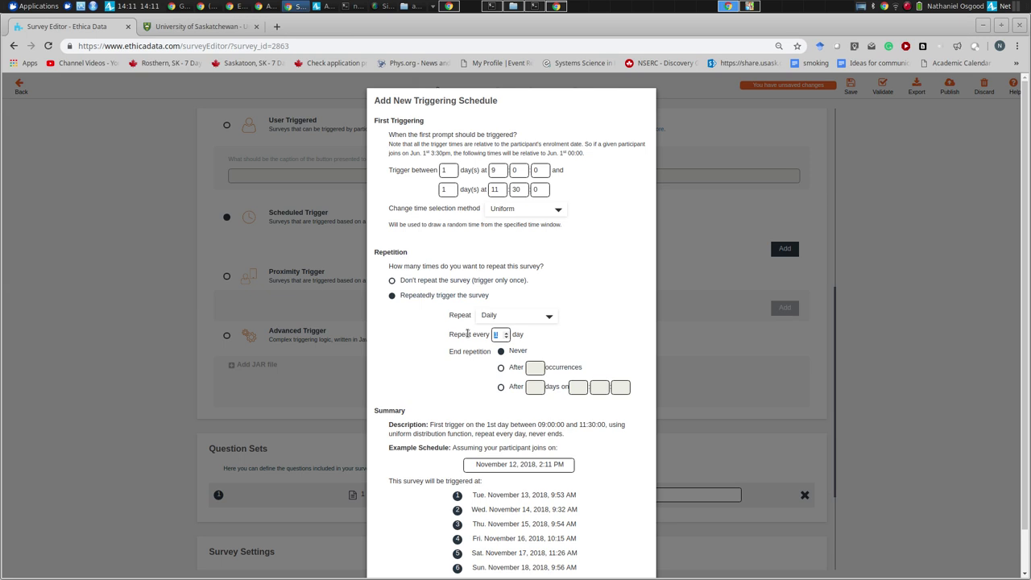
click(497, 397)
drag(500, 574, 593, 509)
click(601, 517)
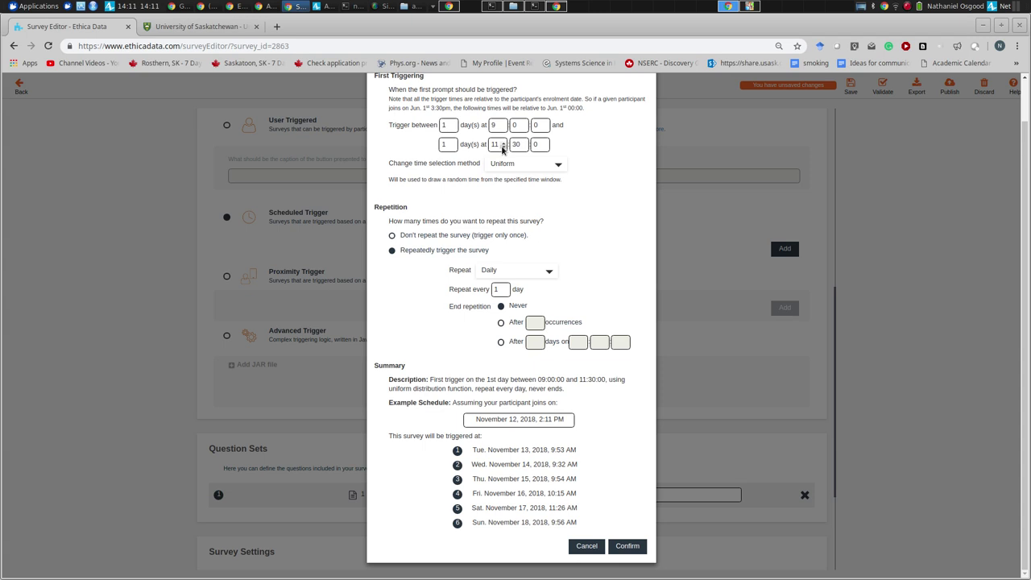
- Set the trigger window to end at 17:30 and confirm the 09:00–17:30 daily trigger
click(503, 143)
click(503, 143)
click(503, 143)
click(503, 143)
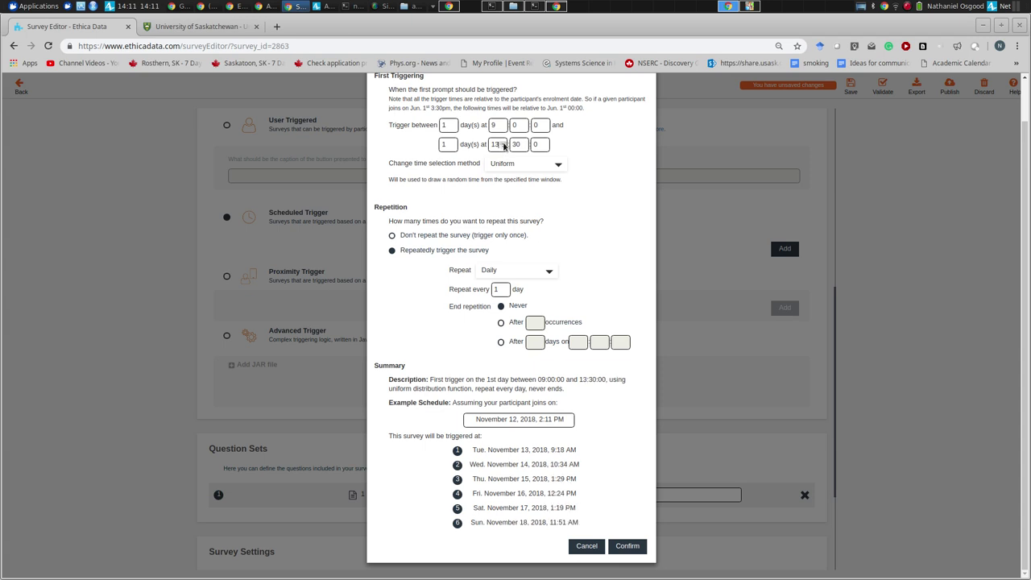
click(503, 143)
click(503, 143)
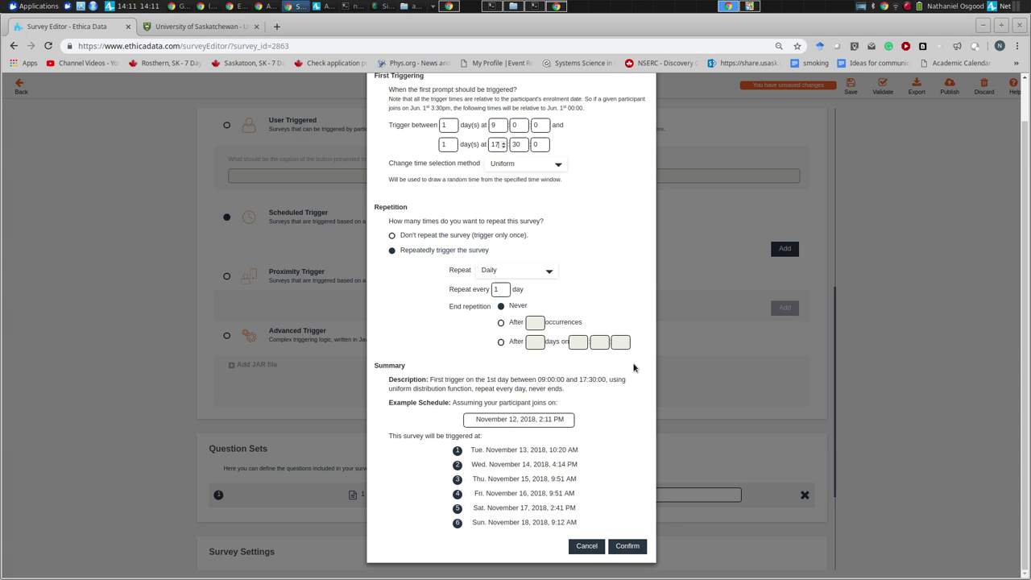
click(616, 548)
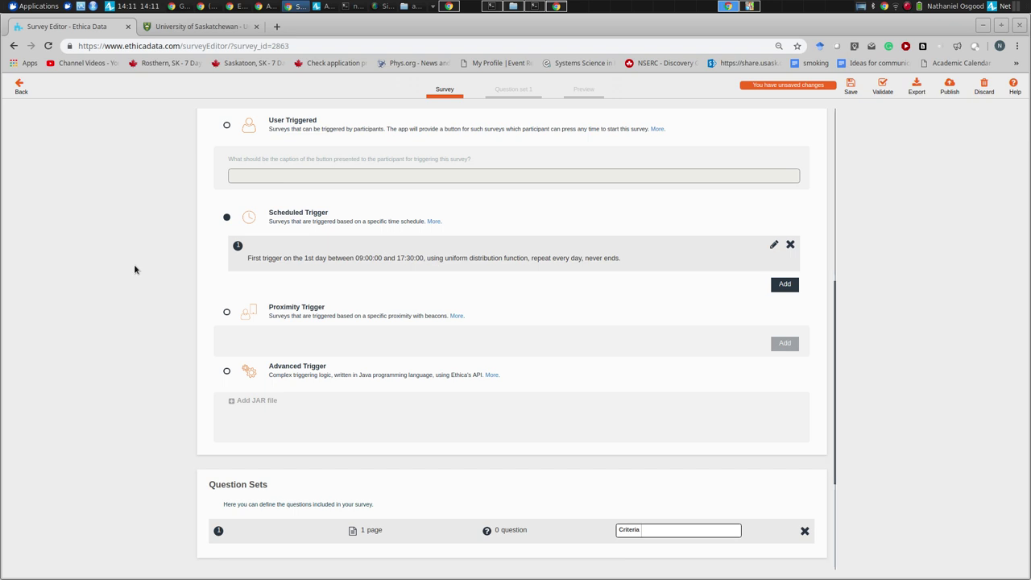
- Open Question set 1 and drop a Single Choice question onto its page
click(370, 531)
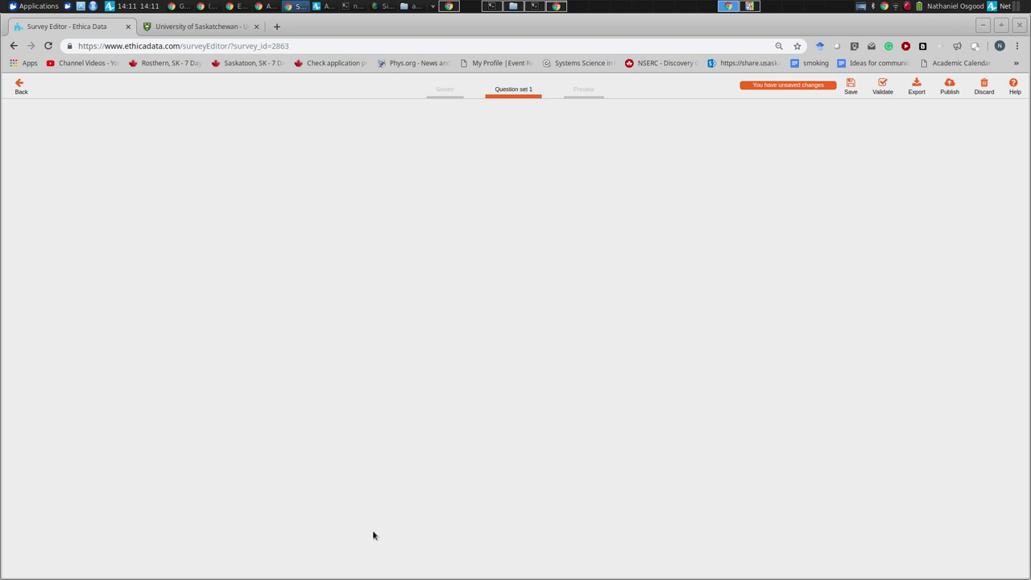
click(444, 256)
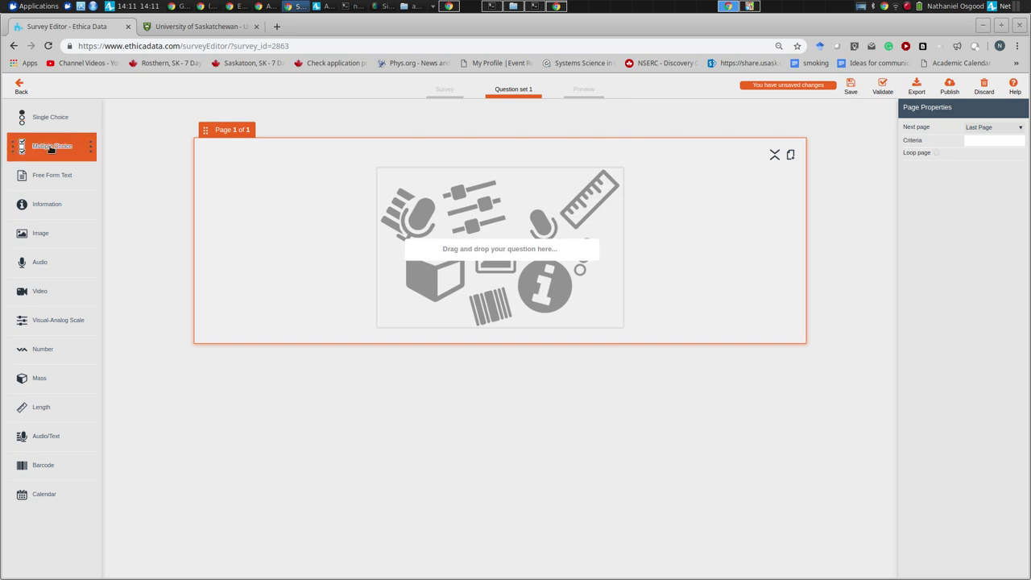
drag(41, 123, 401, 257)
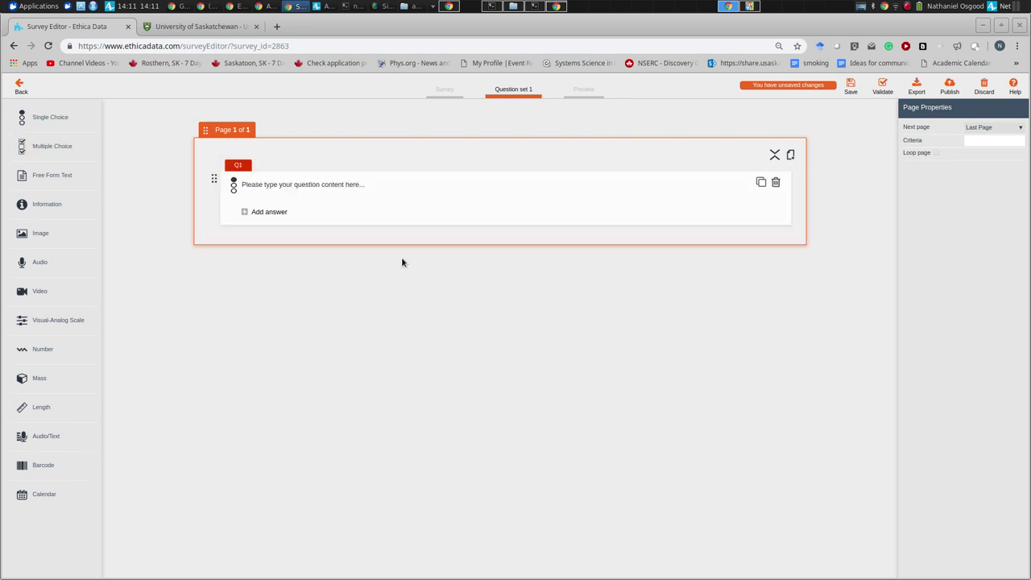
- Word Q1 as 'During your periods outside, have you been observing'
click(310, 186)
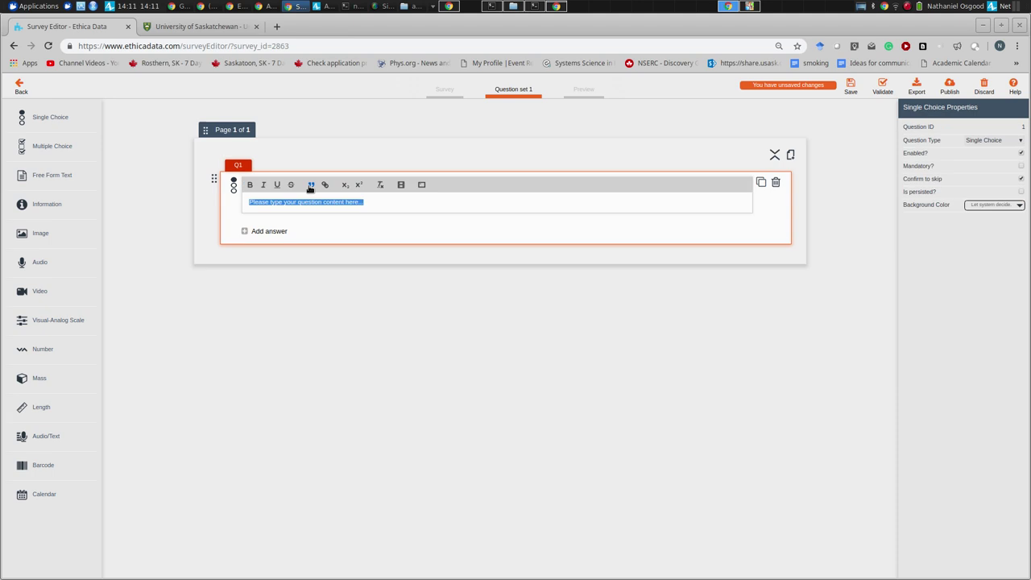
text(Have you)
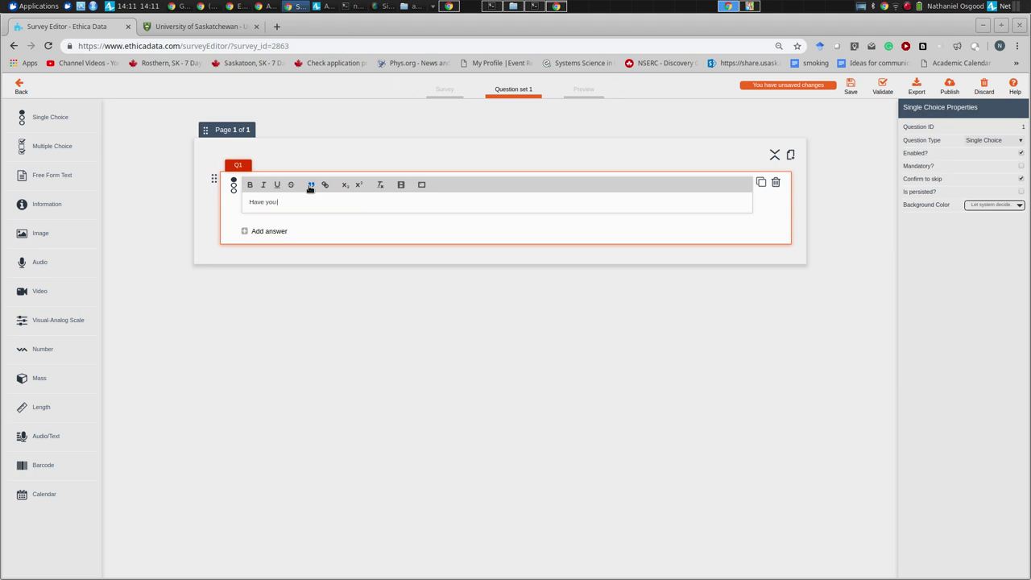
text( encountered a)
key(BackSpace)
key(BackSpace)
key(BackSpace)
key(BackSpace)
key(BackSpace)
key(BackSpace)
key(BackSpace)
key(BackSpace)
key(BackSpace)
key(BackSpace)
key(BackSpace)
key(BackSpace)
text(enc)
key(BackSpace)
key(BackSpace)
key(BackSpace)
key(BackSpace)
key(BackSpace)
key(BackSpace)
key(BackSpace)
key(BackSpace)
key(BackSpace)
key(BackSpace)
key(BackSpace)
key(BackSpace)
text(During your periods outside, have you been observing)
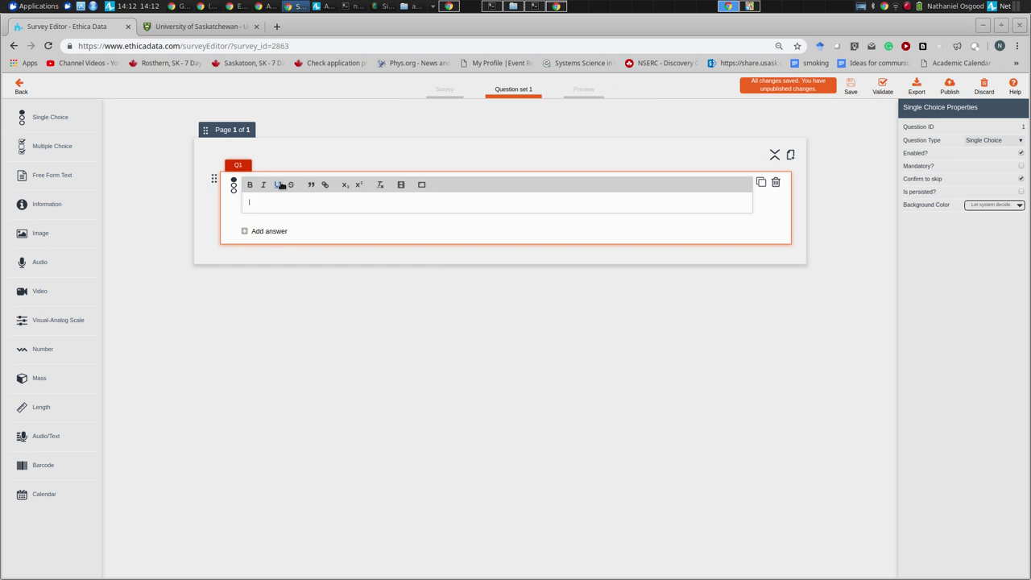
- Replace Q1 with a multiple-choice Q2 asking which of the following protective practices are used
click(775, 182)
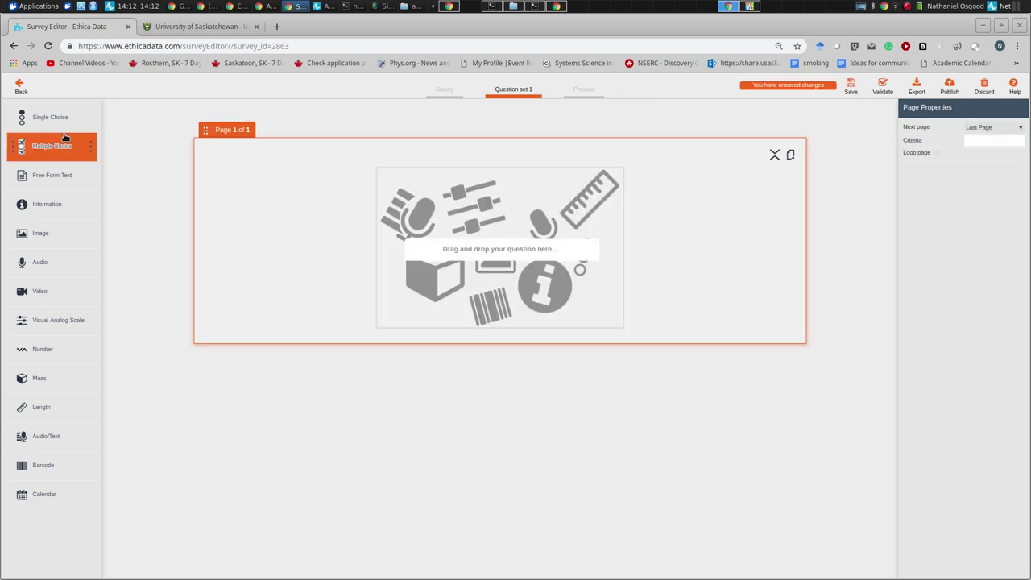
drag(52, 146, 484, 211)
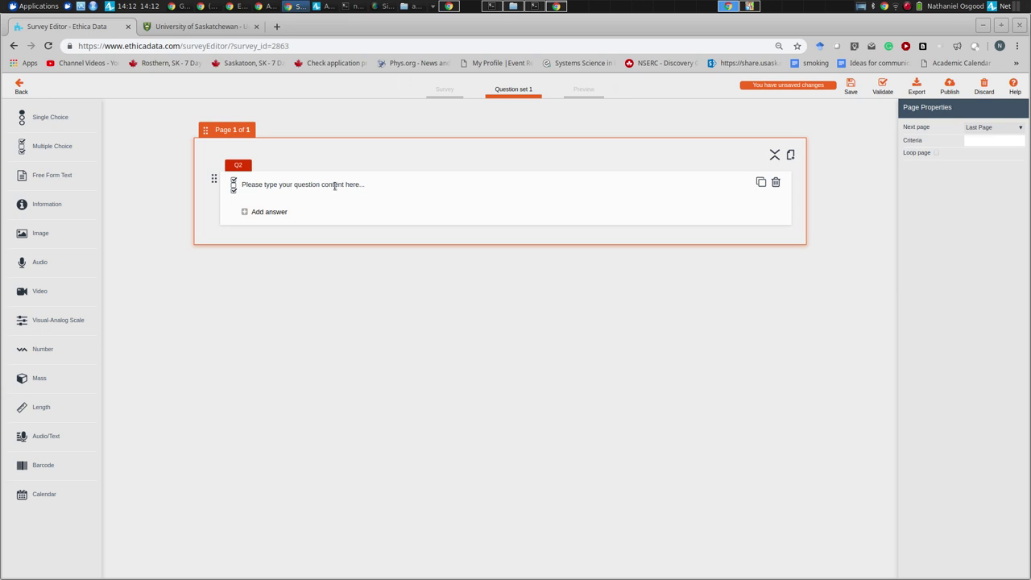
click(335, 185)
text(During your periods outside, have you been observing)
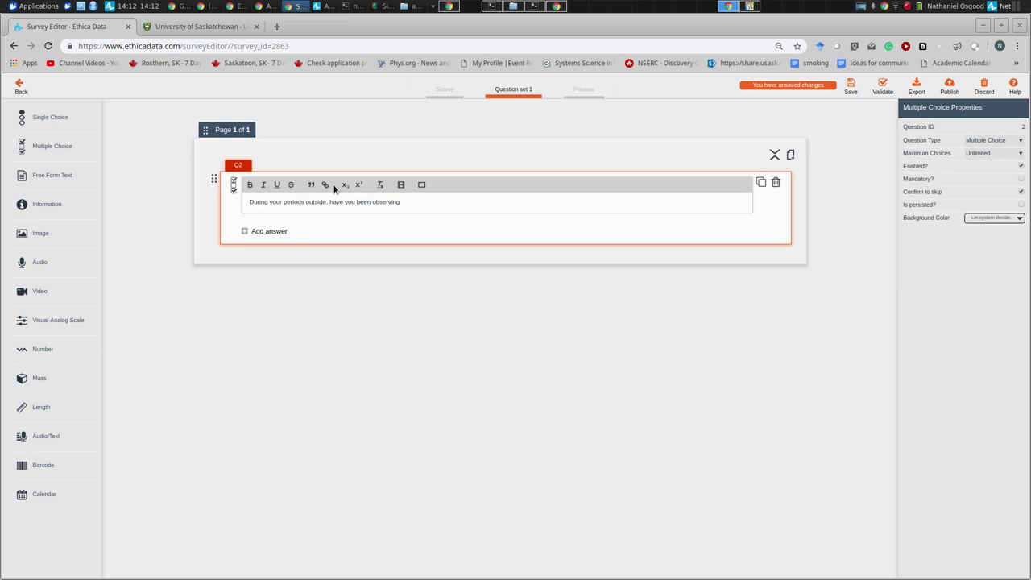
text(any of the following protective prctices?a)
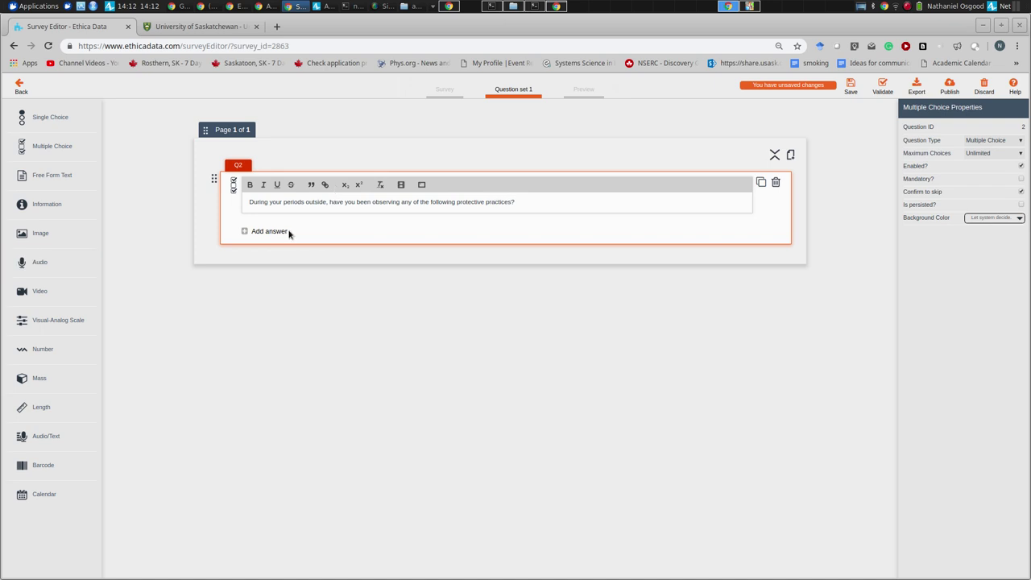
click(290, 242)
- Give Q2 the answers 'Wearing long sleeves' and 'Avoiding contact with vegetation', then save the survey
click(291, 213)
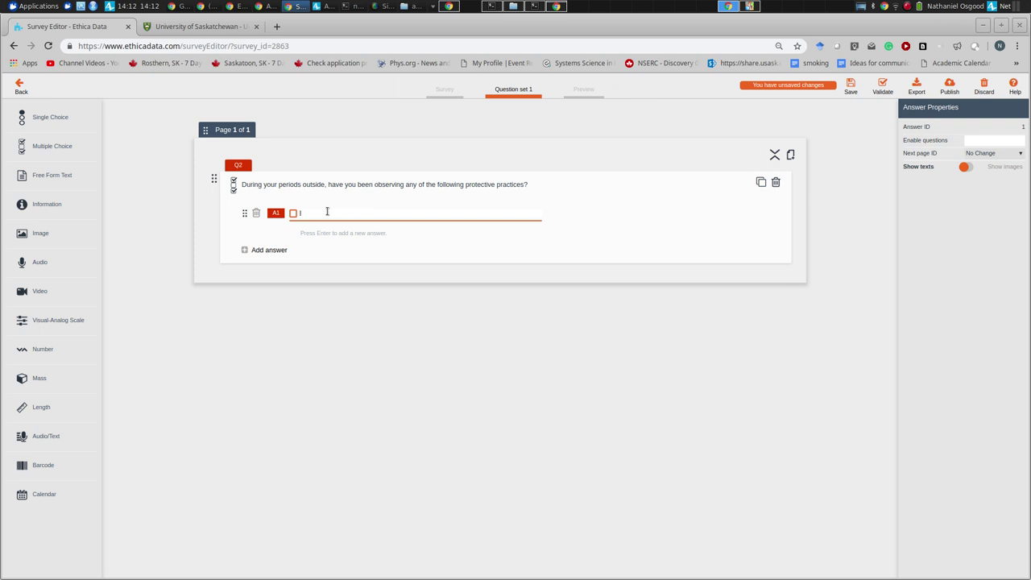
text(Wearing long sleeves)
click(290, 240)
click(284, 234)
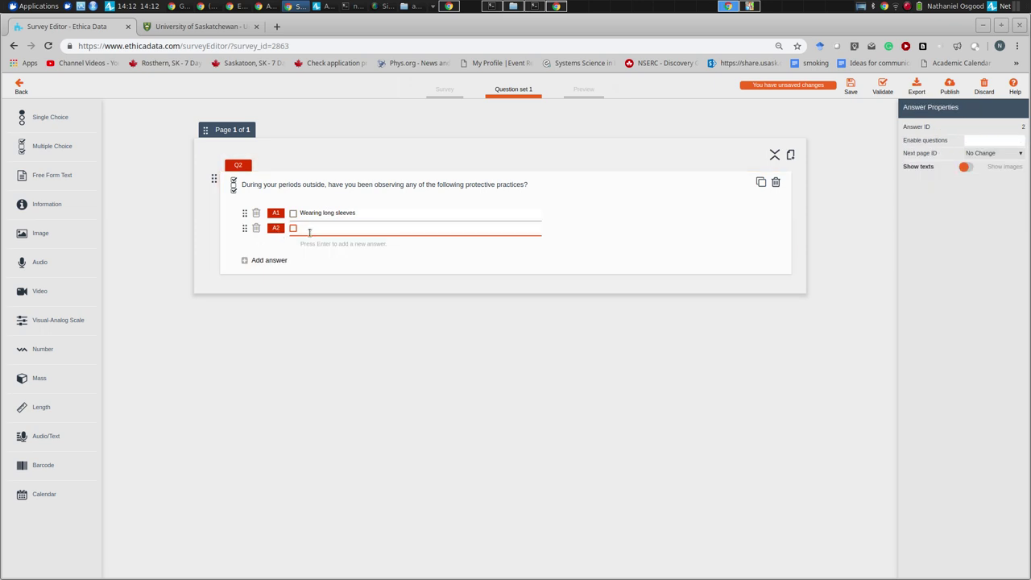
text(Avoiding contact with vegetation)
click(851, 84)
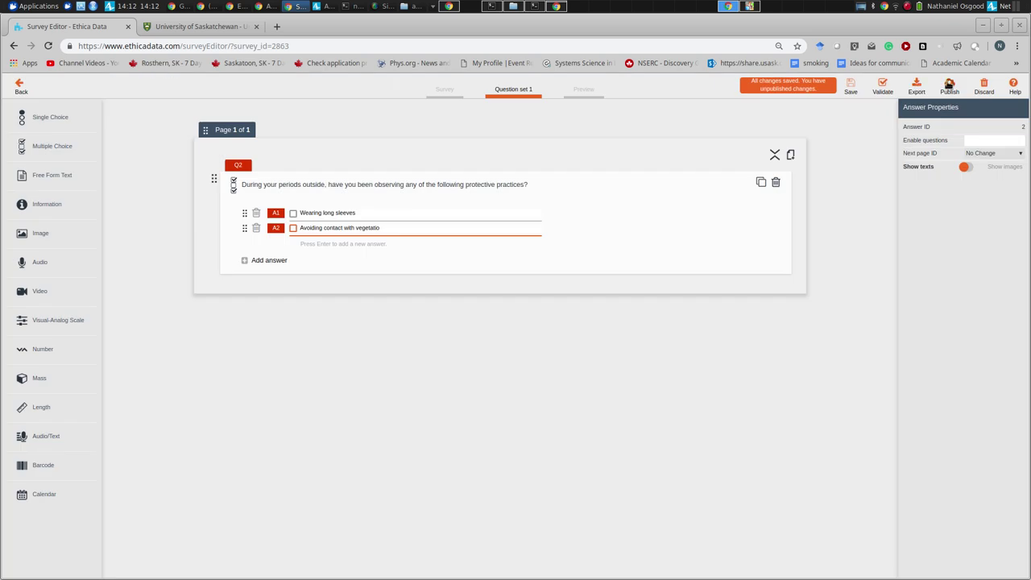
- Run Validate, acknowledge the Survey Validated message, and begin publishing
click(890, 85)
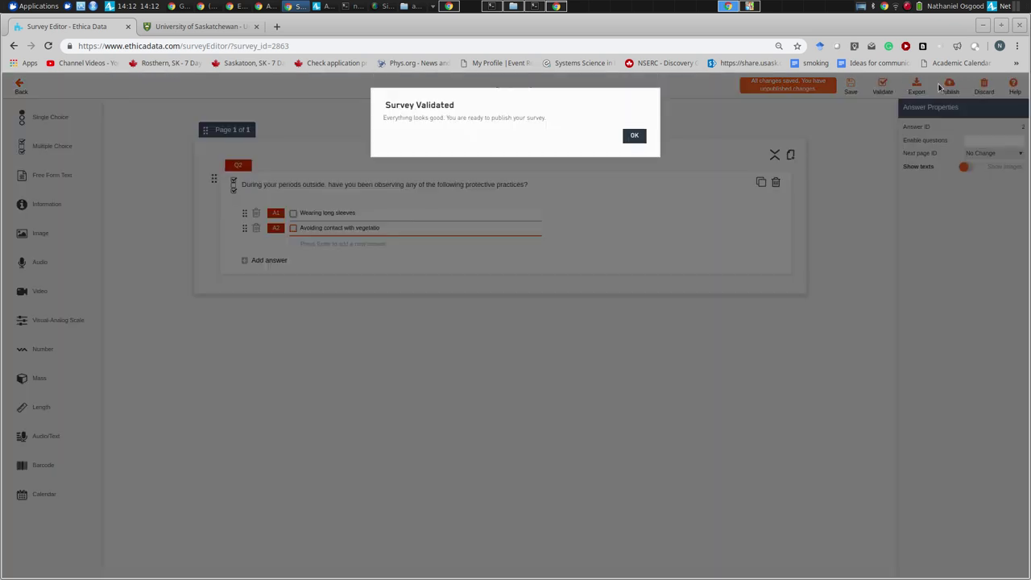
click(634, 135)
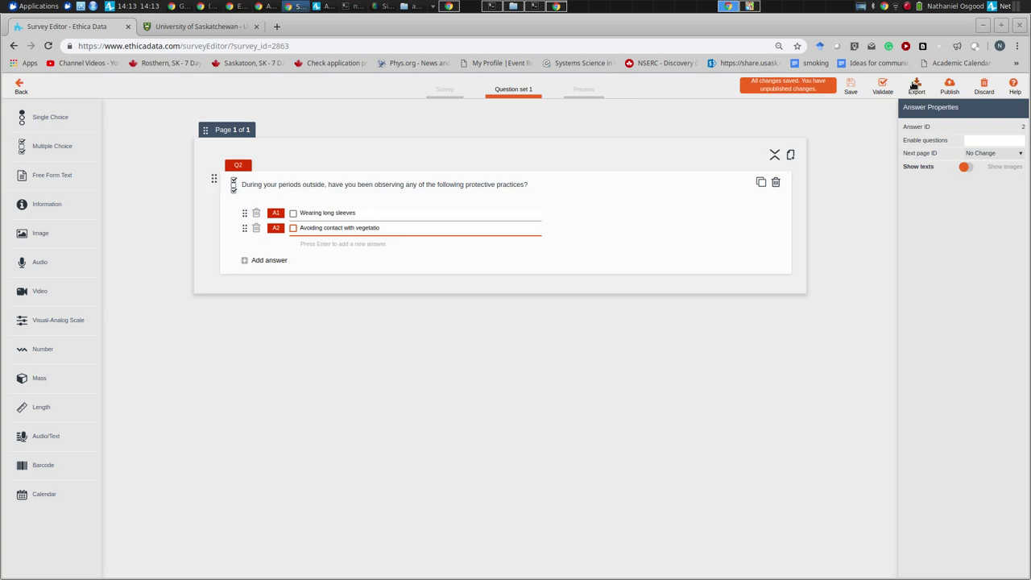
click(950, 86)
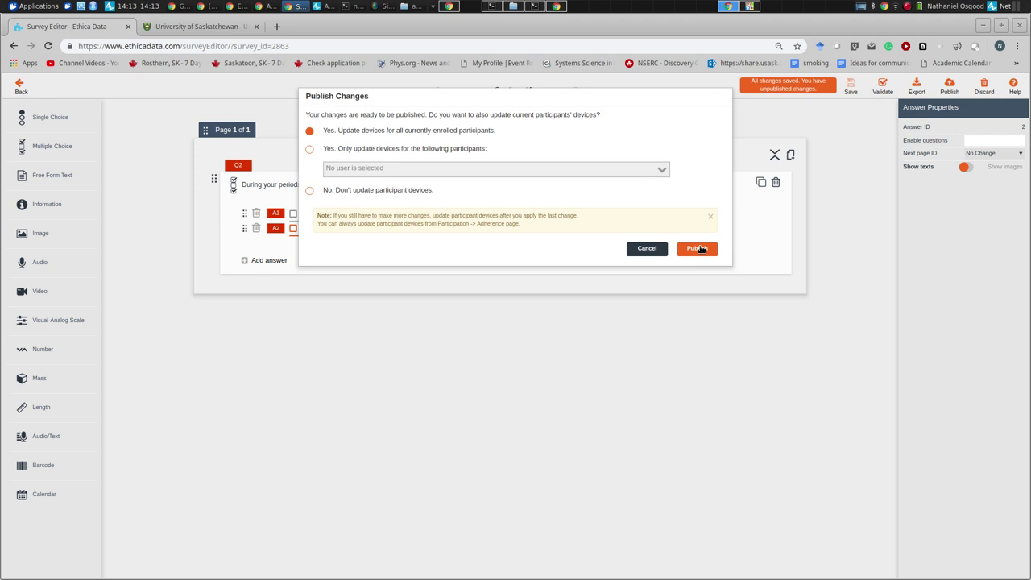
- Publish the survey changes to all enrolled participants, then go back to the study's surveys list
click(699, 248)
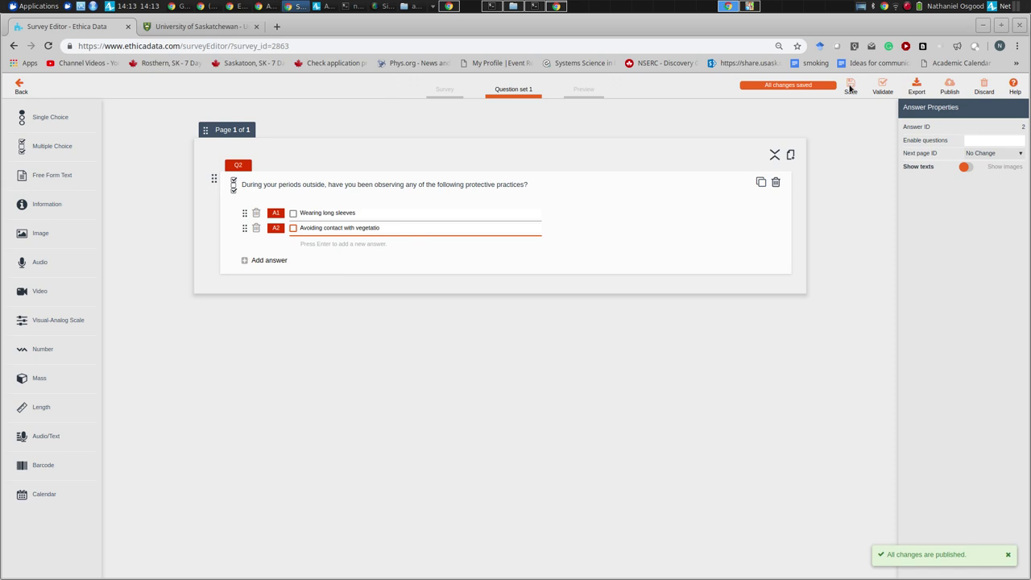
click(18, 87)
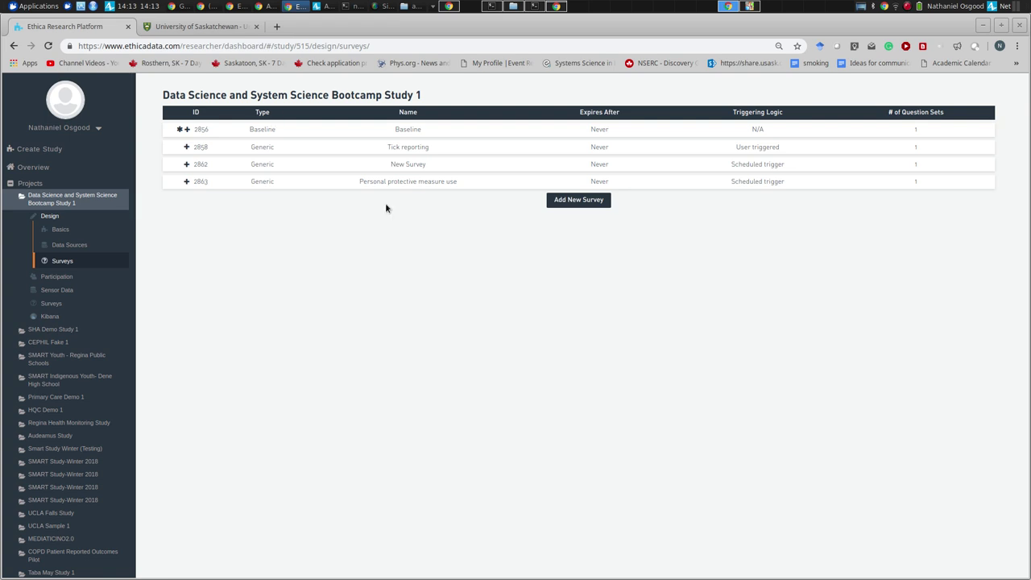
- Expand survey 2863, start Release Now, and add eight participants as recipients
drag(393, 184, 459, 183)
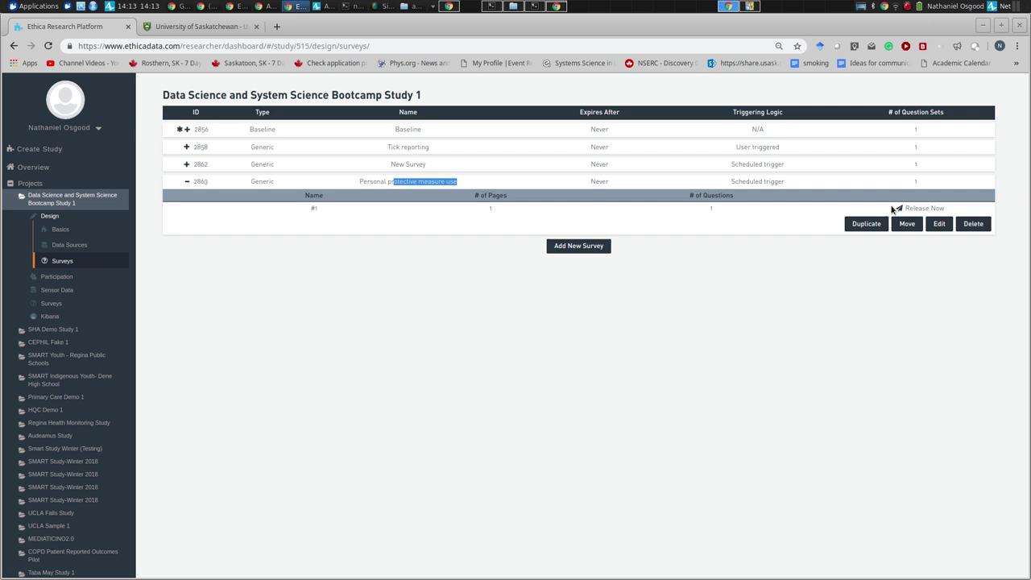
click(912, 209)
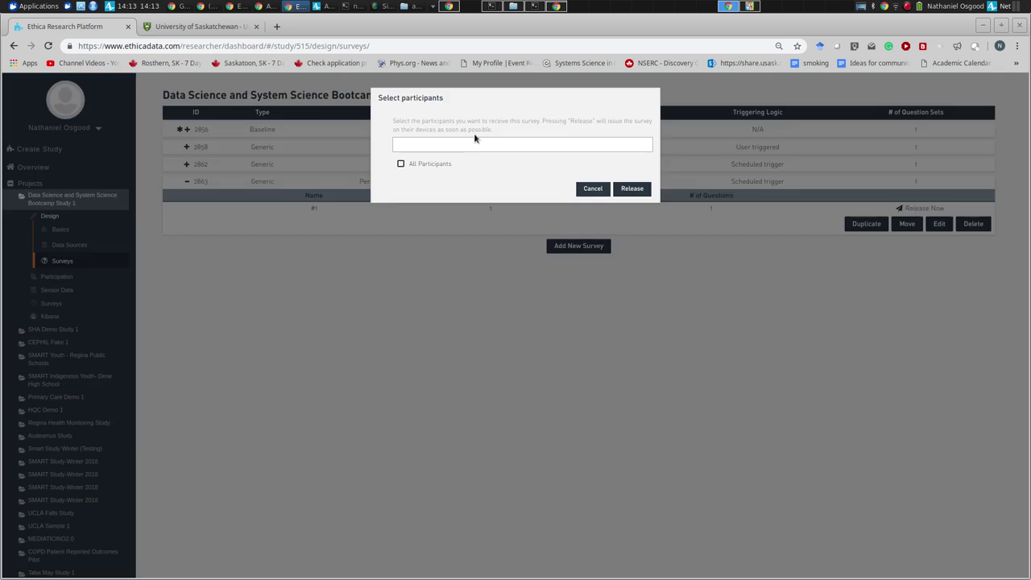
click(454, 146)
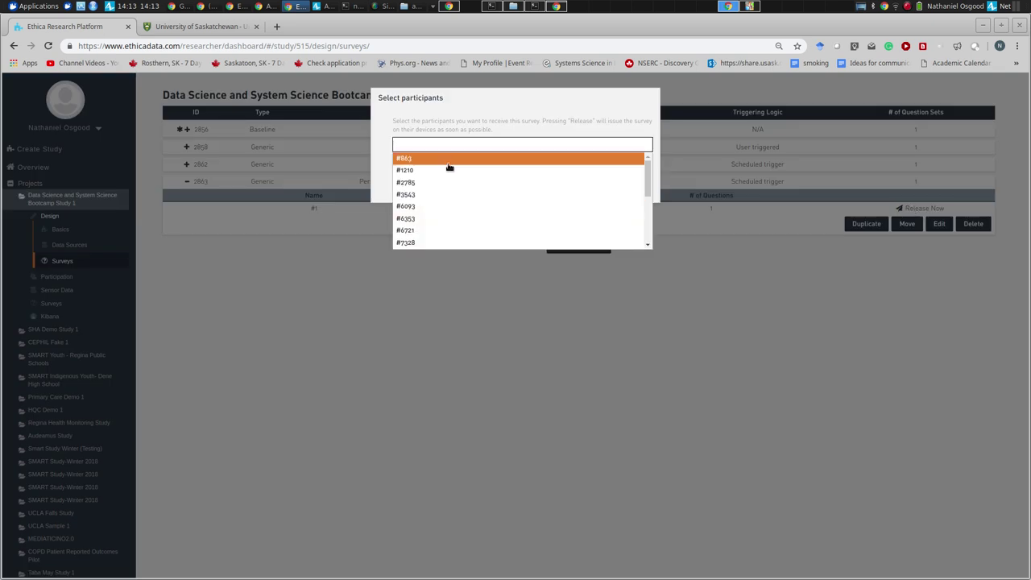
click(433, 242)
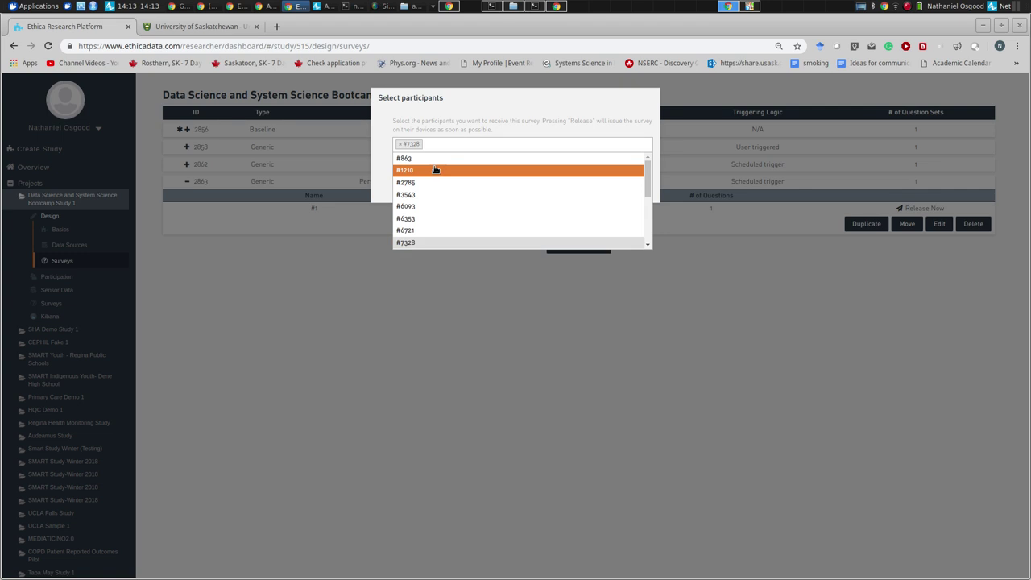
click(438, 230)
click(436, 218)
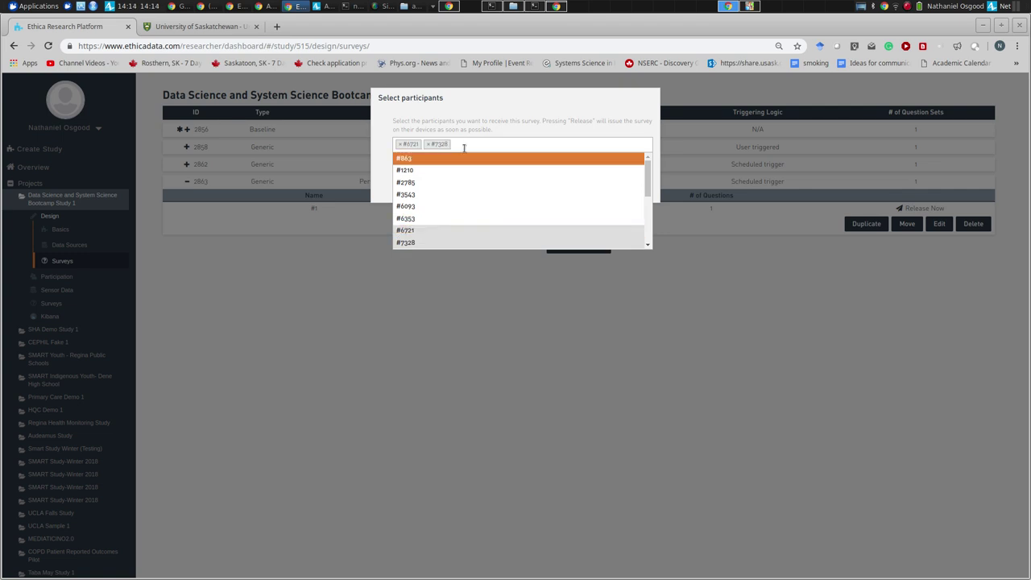
click(446, 210)
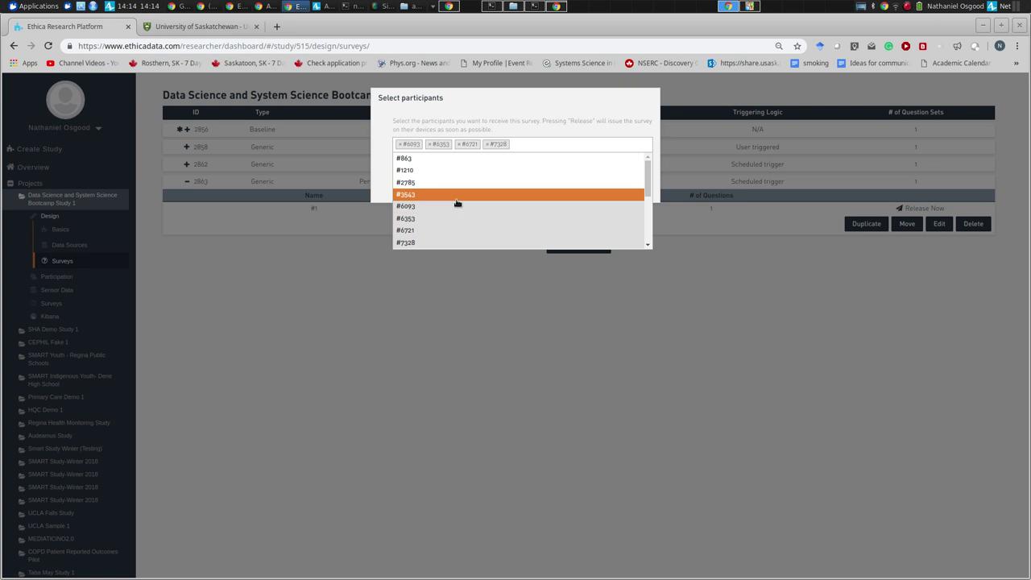
click(450, 194)
click(454, 182)
click(454, 170)
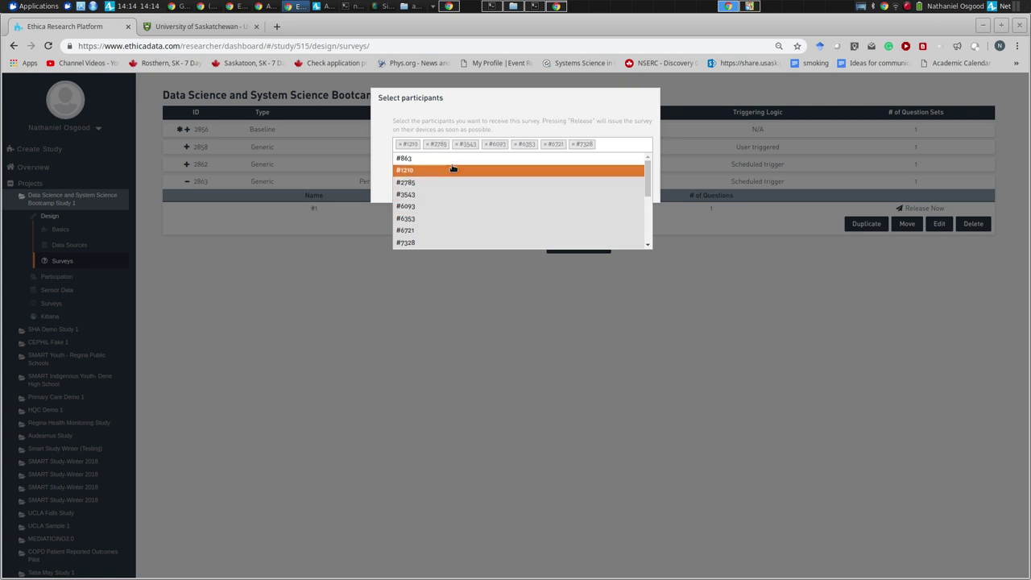
click(454, 158)
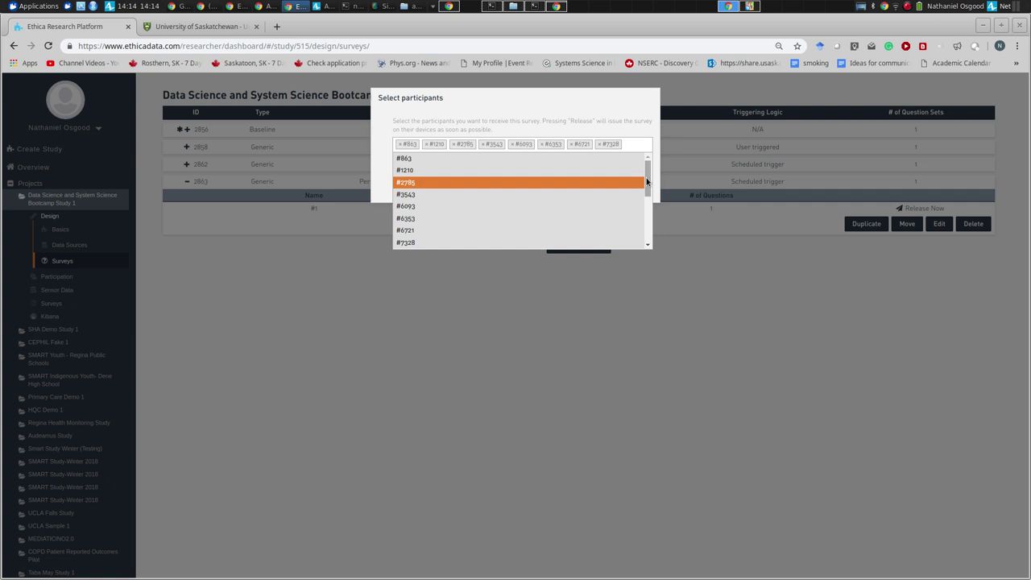
- Review the participant picker list, removing and re-adding one participant
drag(648, 179, 638, 258)
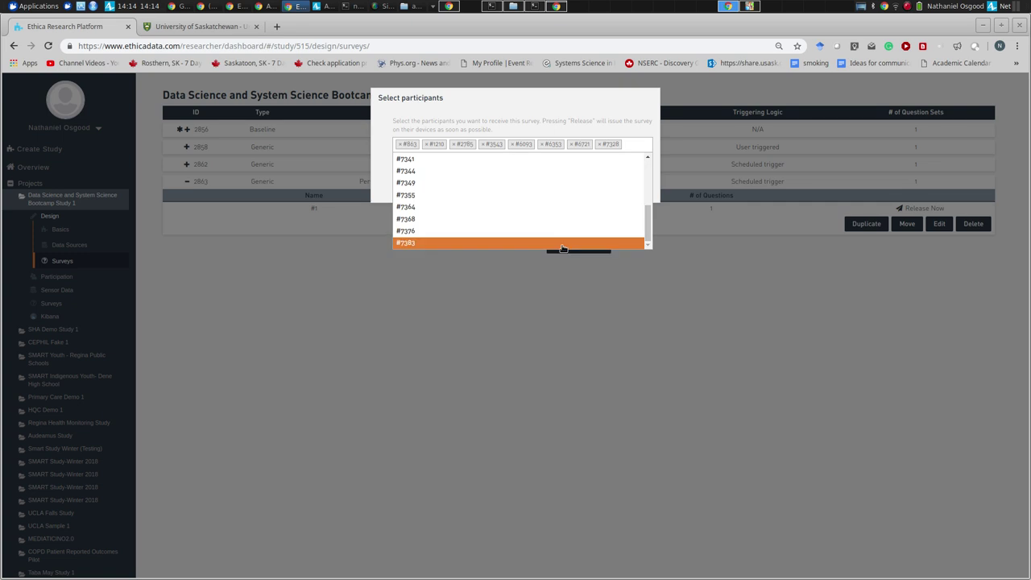
scroll(564, 238, up, 6)
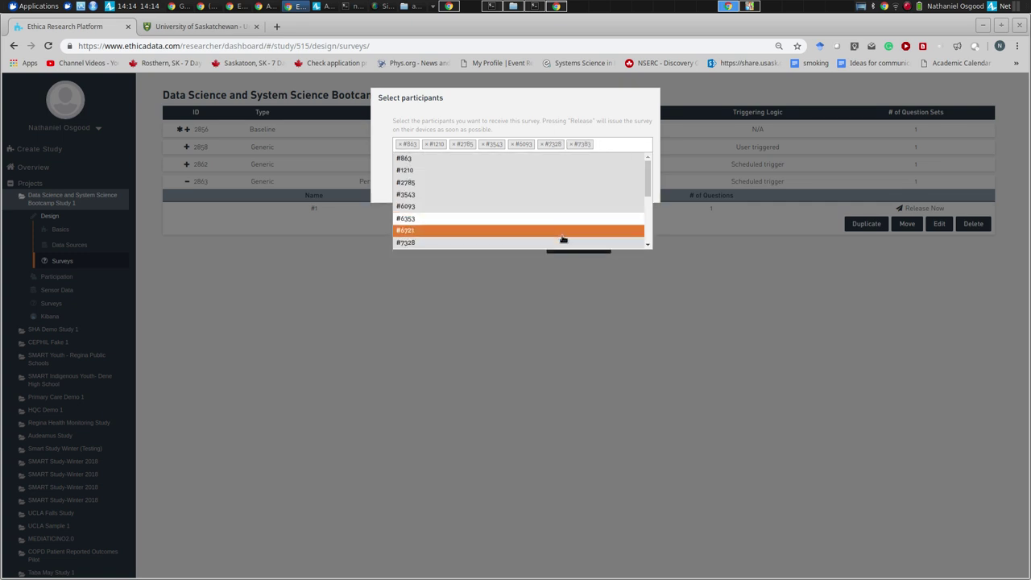
click(561, 219)
click(561, 219)
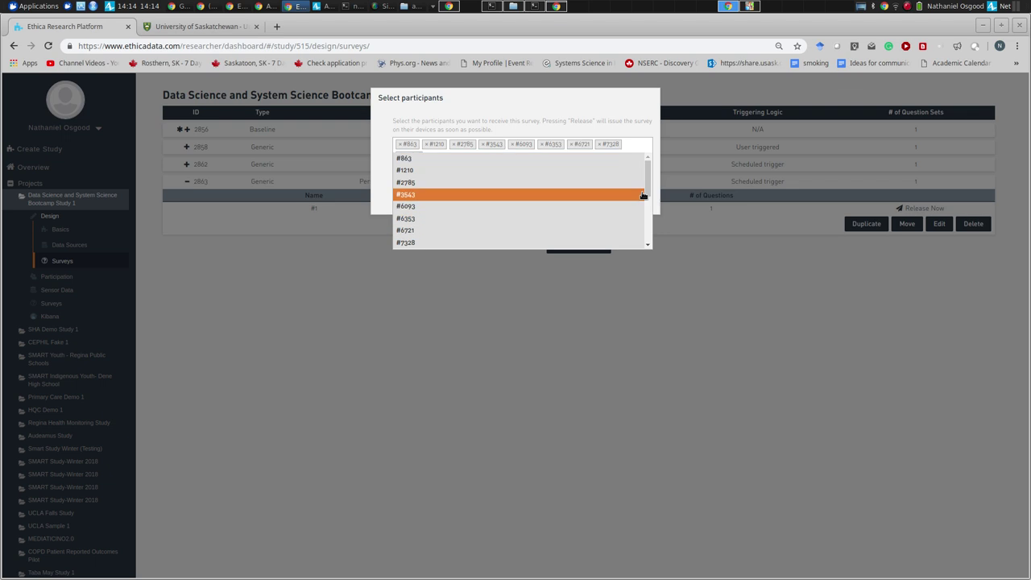
drag(645, 194, 634, 282)
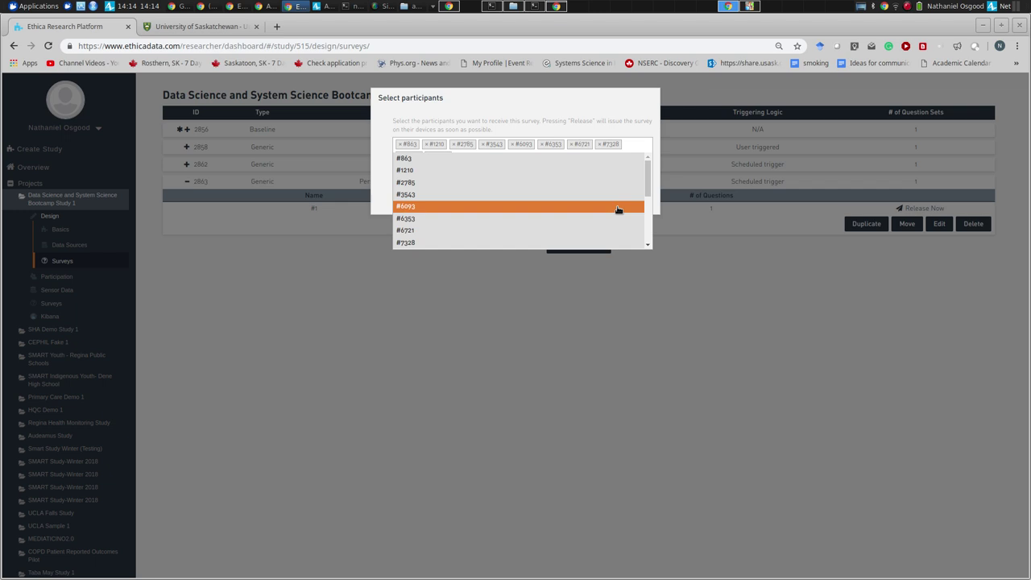
scroll(647, 232, up, 1)
scroll(649, 234, up, 3)
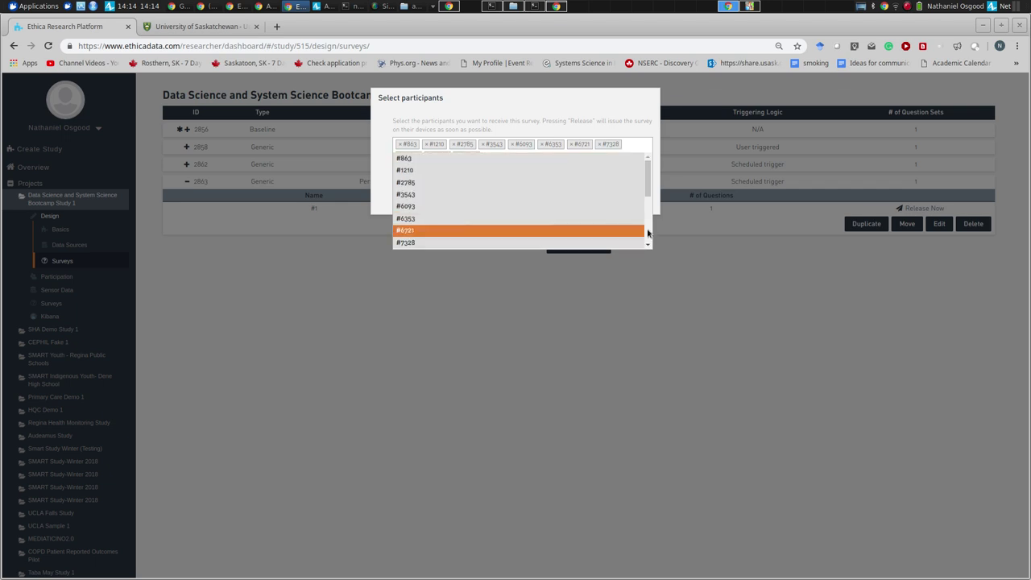
scroll(648, 233, down, 5)
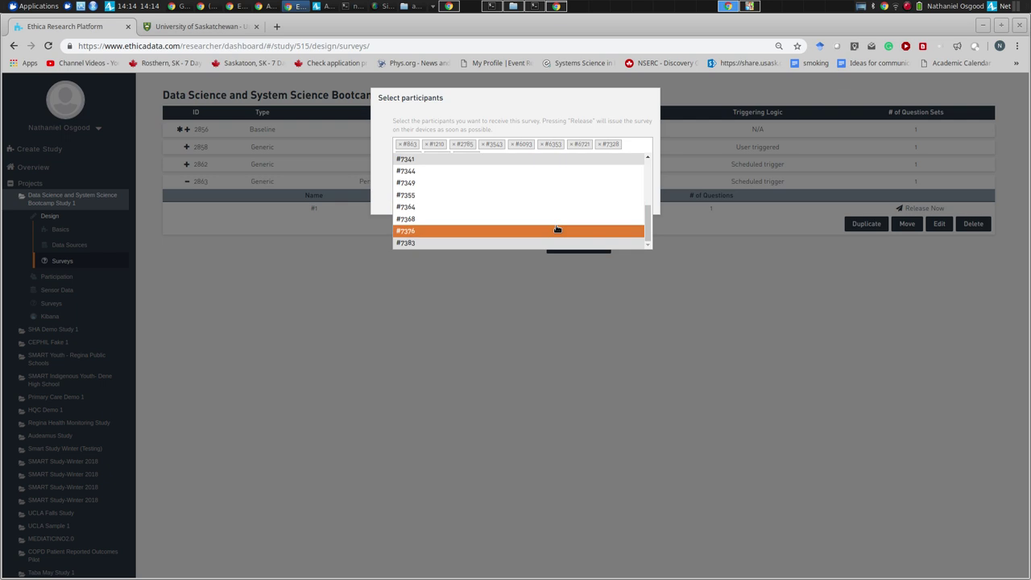
scroll(557, 229, up, 5)
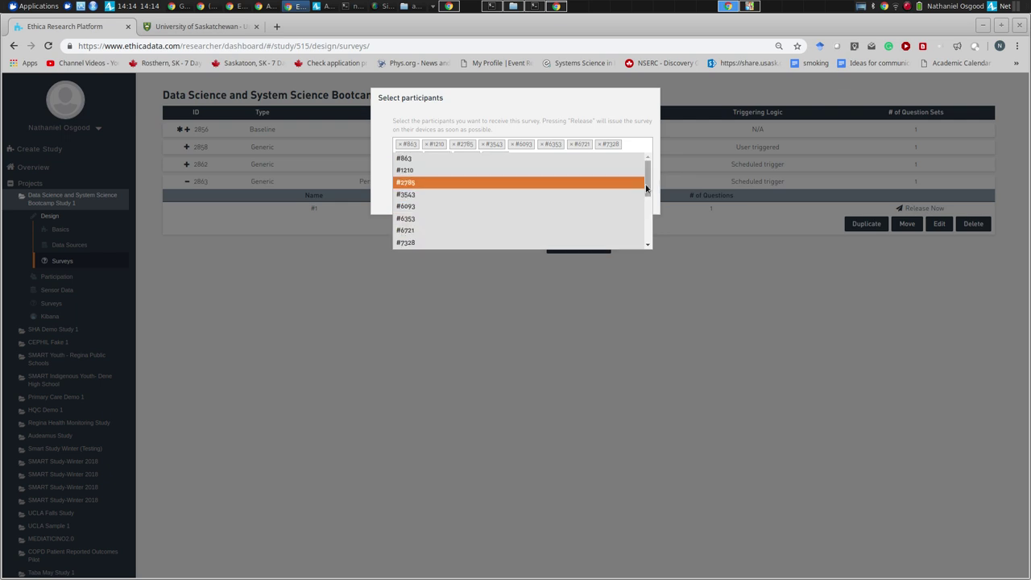
drag(647, 177, 644, 234)
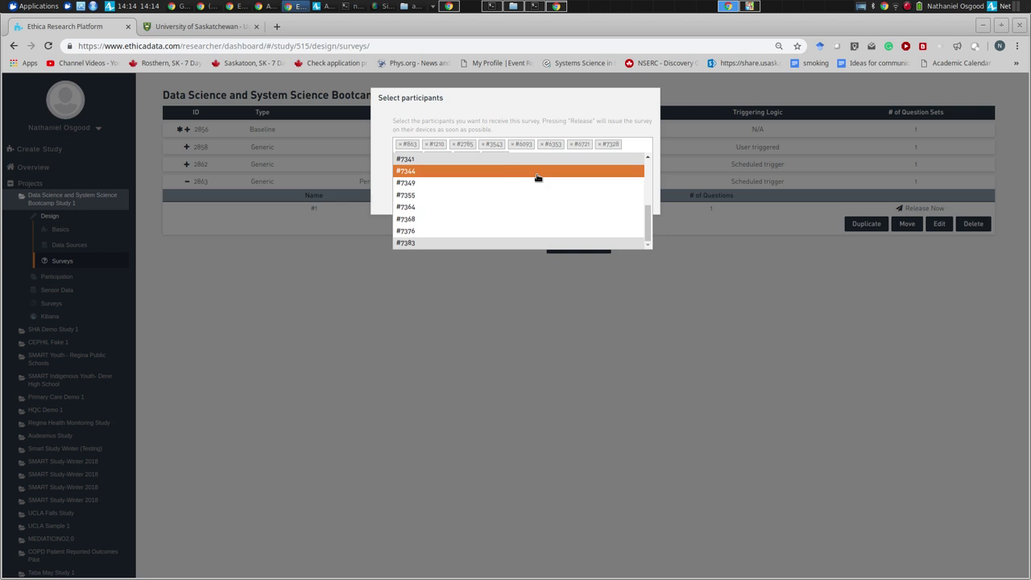
scroll(580, 192, up, 3)
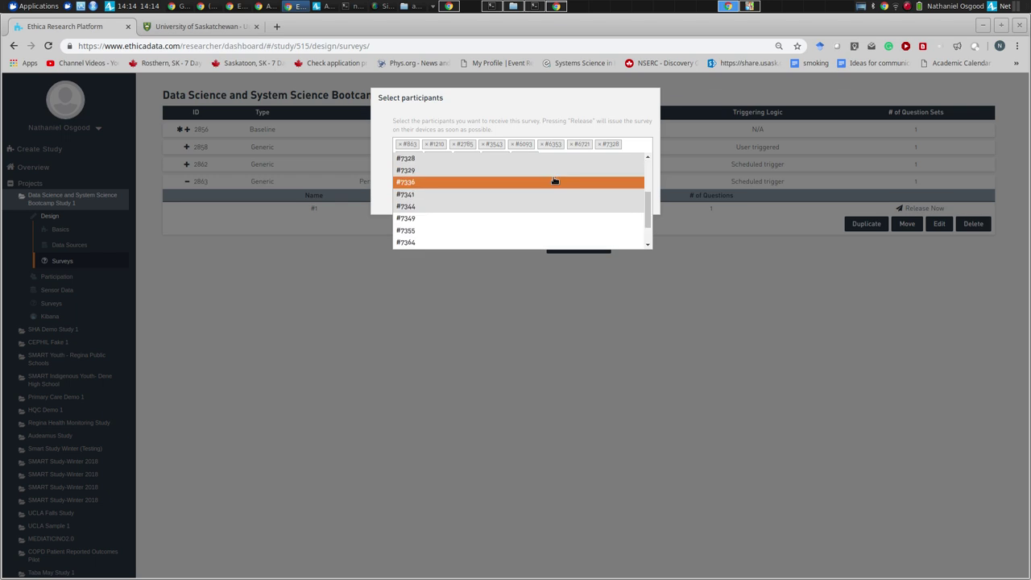
scroll(552, 233, down, 2)
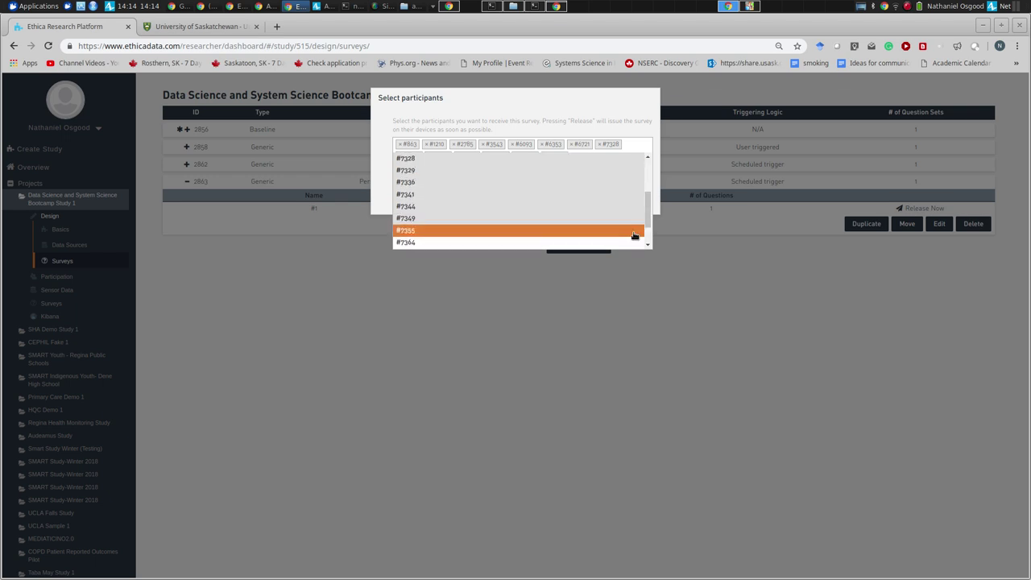
scroll(553, 237, up, 2)
click(647, 235)
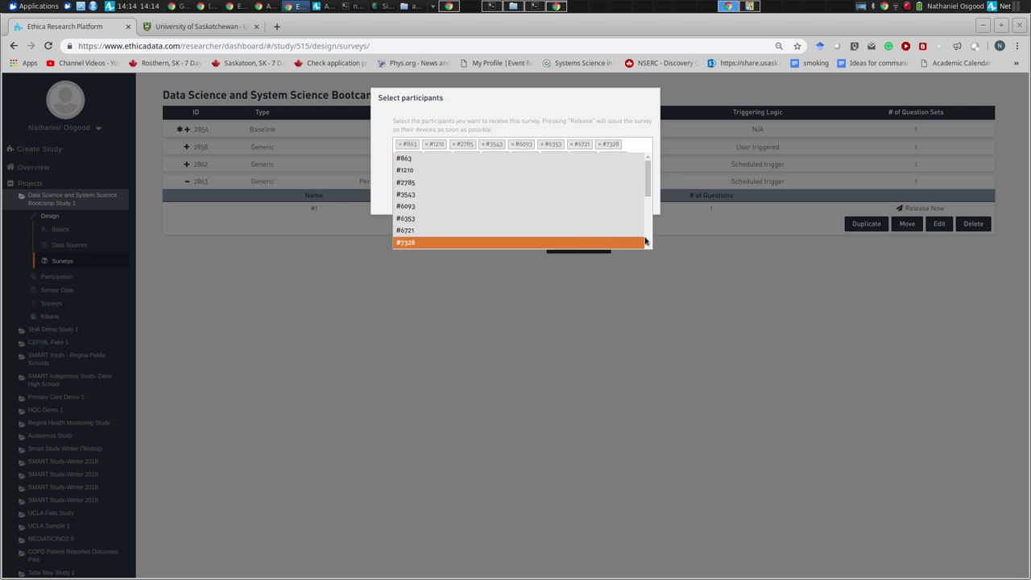
click(645, 240)
scroll(605, 230, up, 5)
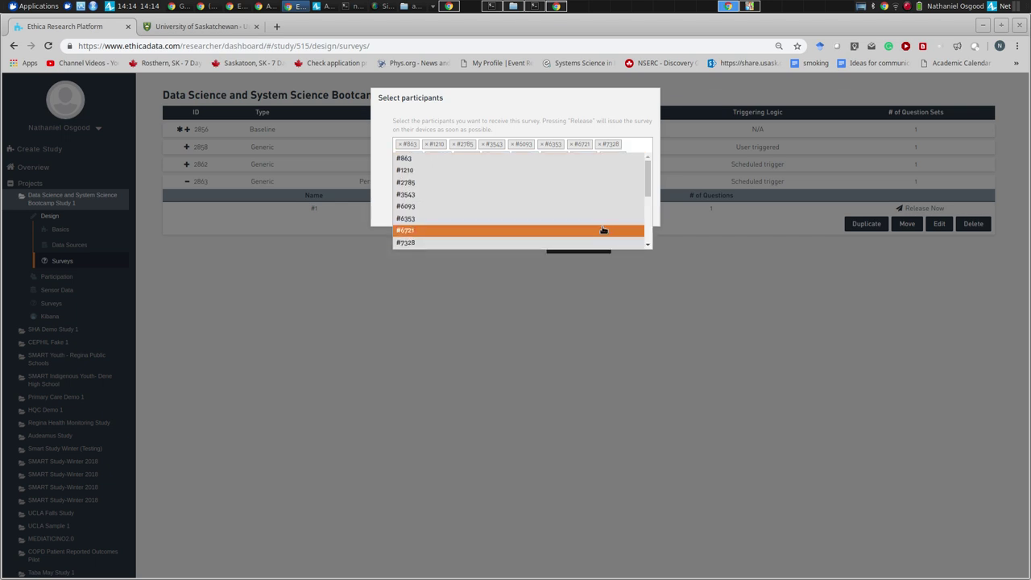
click(648, 240)
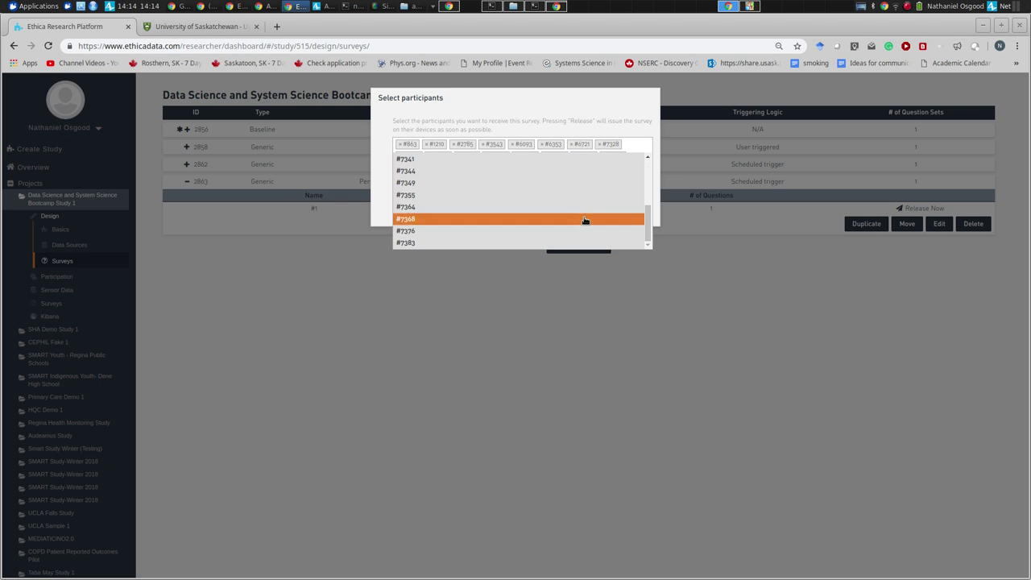
scroll(584, 221, up, 1)
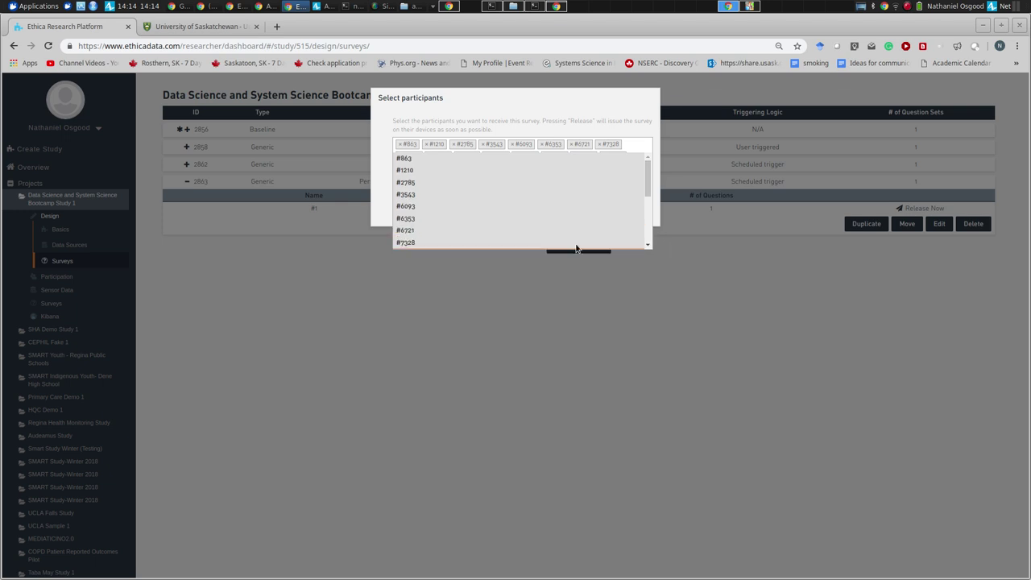
- Send the survey to All Participants and release it
click(546, 108)
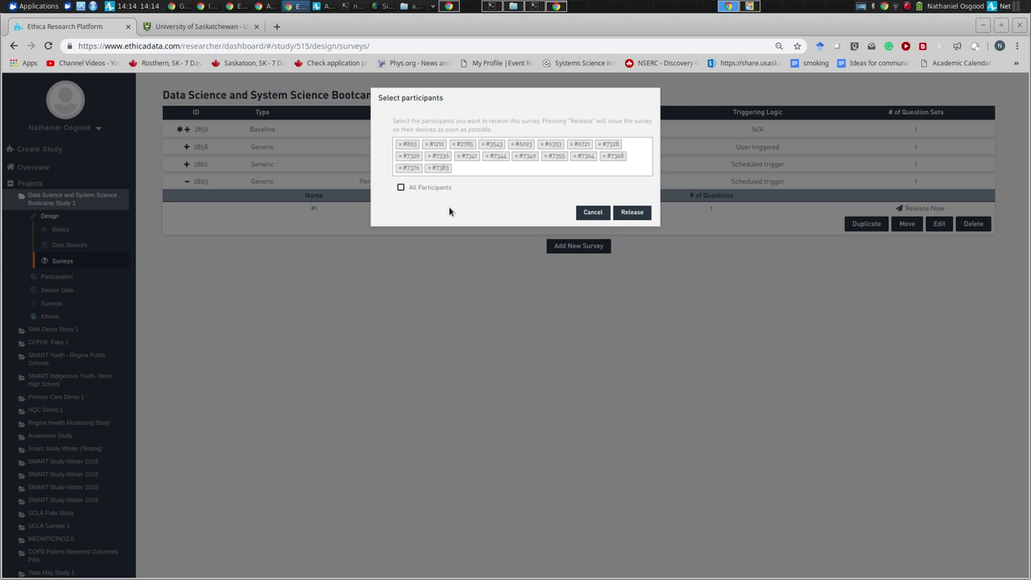
click(432, 188)
click(632, 200)
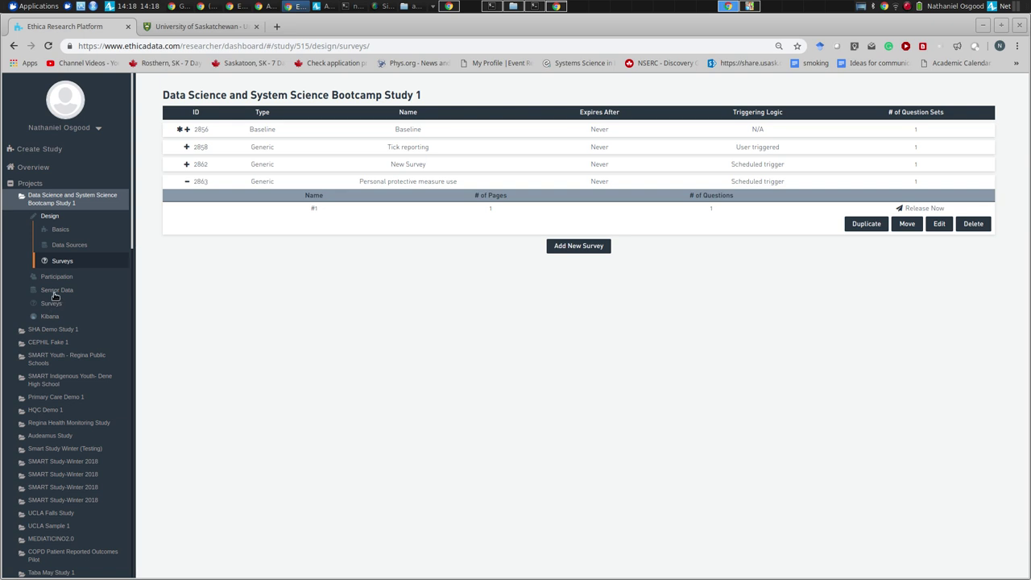
- Open Survey Responses and display responses for all participants and all surveys
click(52, 305)
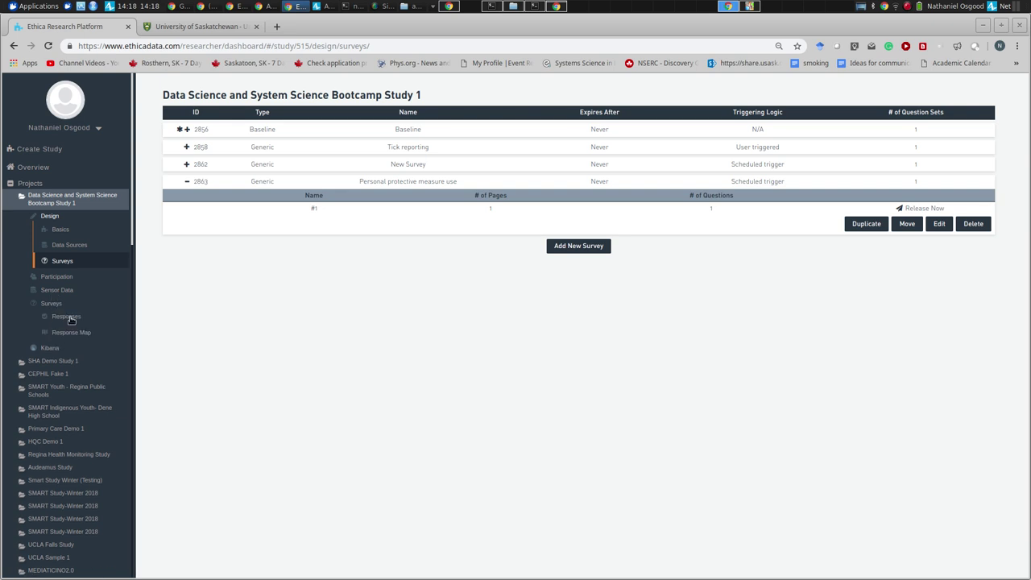
click(67, 318)
click(901, 110)
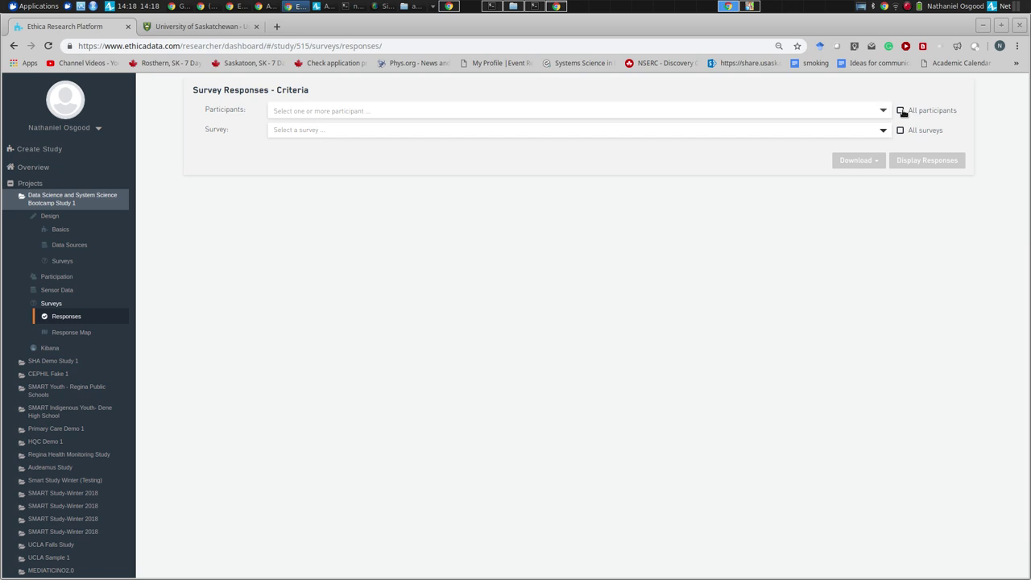
click(900, 130)
click(903, 158)
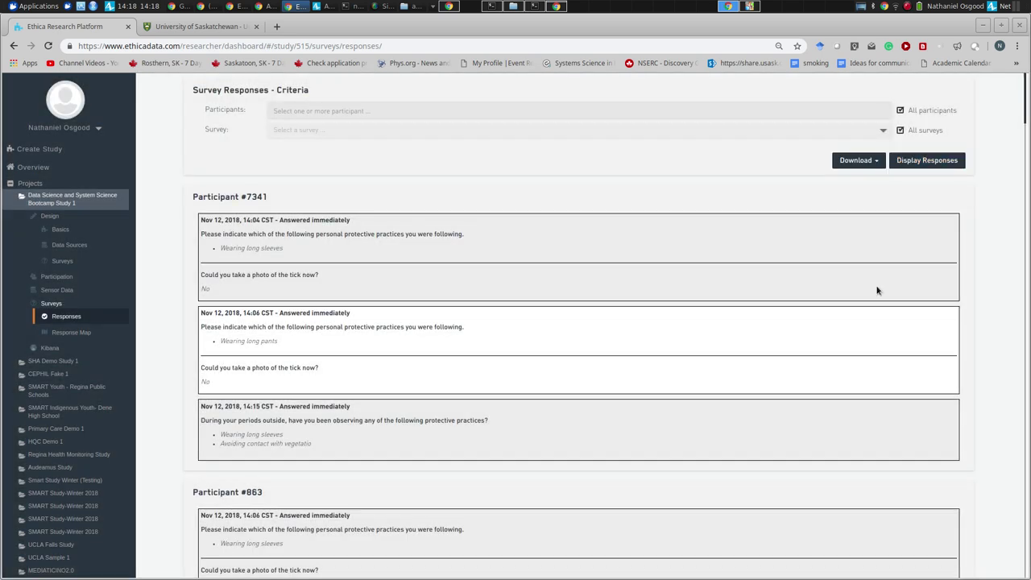
scroll(877, 290, down, 15)
scroll(877, 290, up, 15)
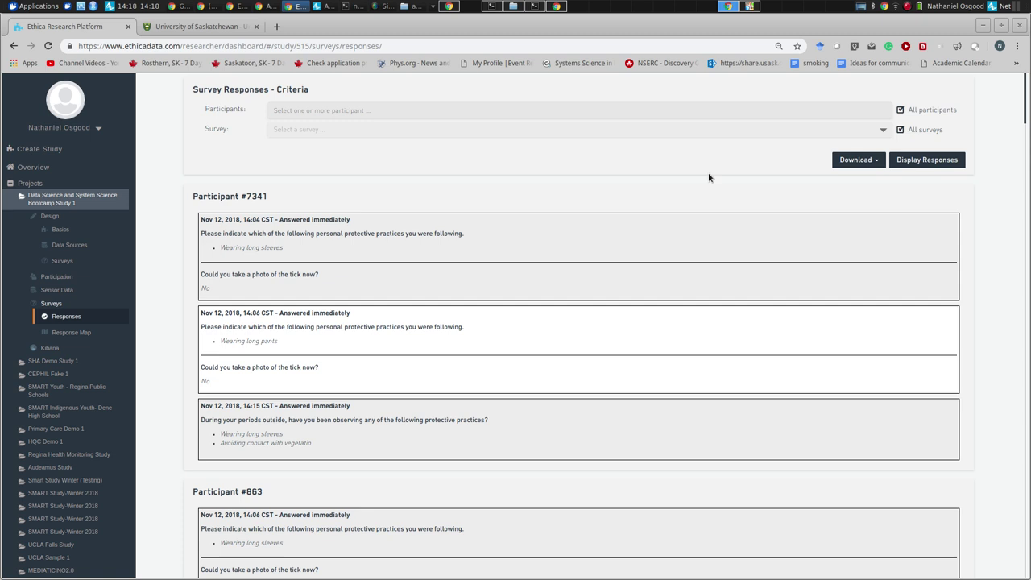
scroll(854, 122, down, 3)
scroll(845, 129, up, 3)
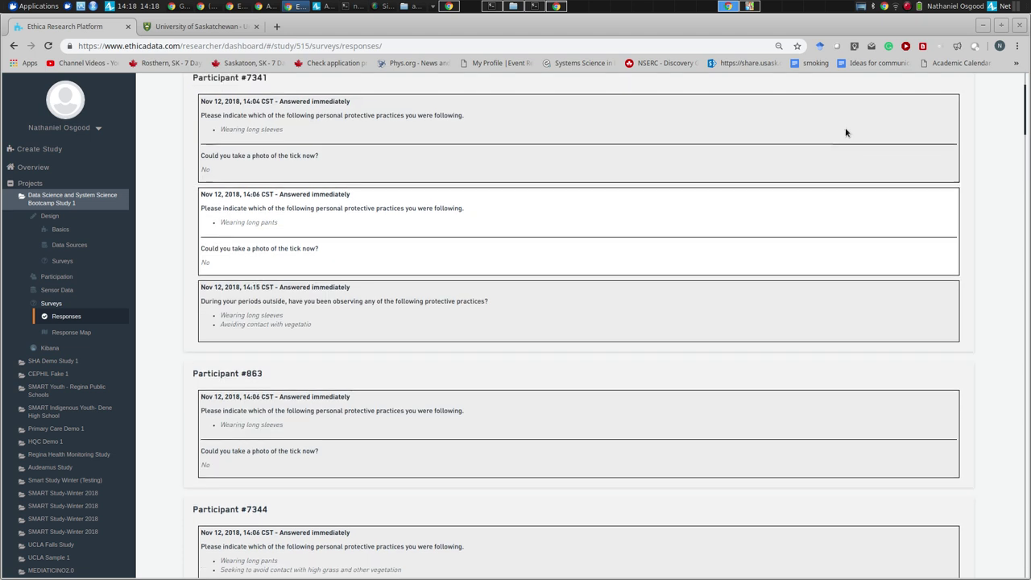
- Filter responses to Personal protective measure use (Survey #2863), then open the Response Map
click(902, 131)
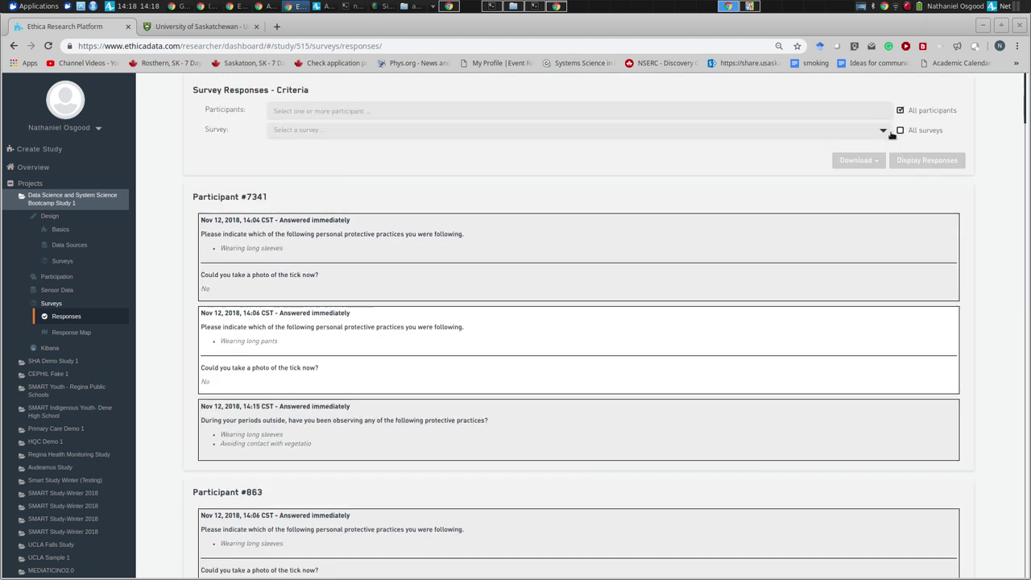
click(882, 131)
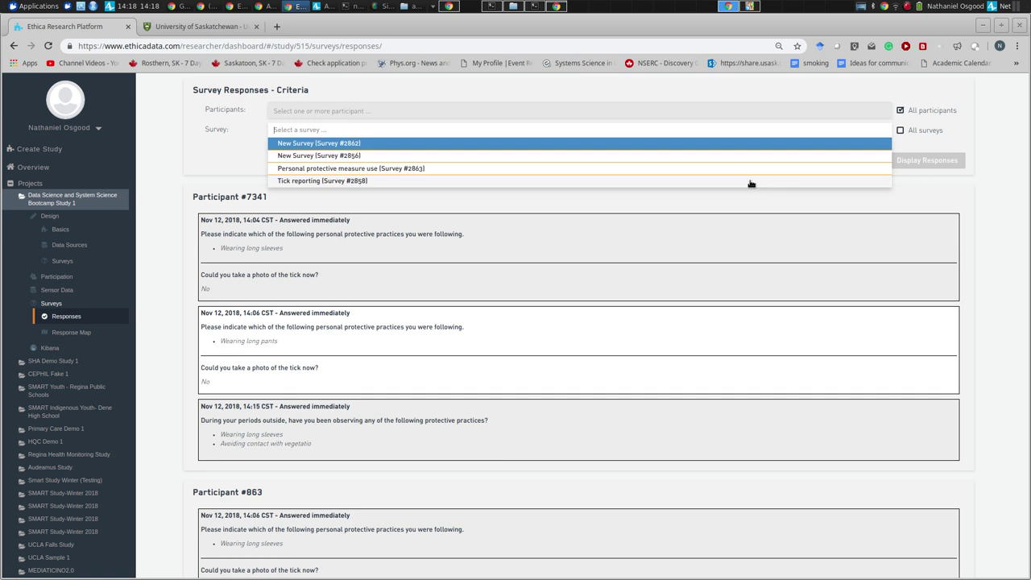
click(749, 169)
click(927, 160)
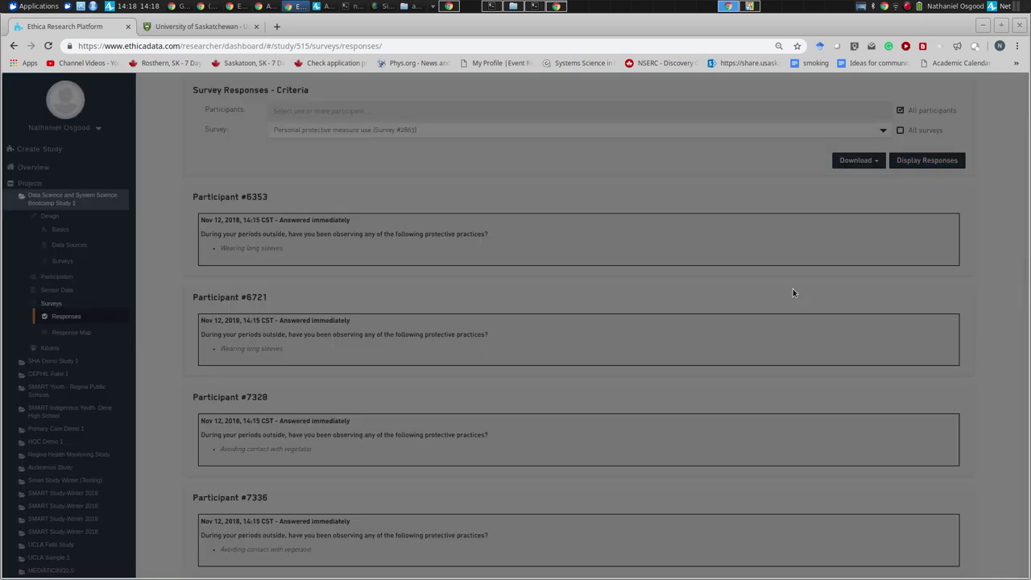
scroll(792, 293, down, 5)
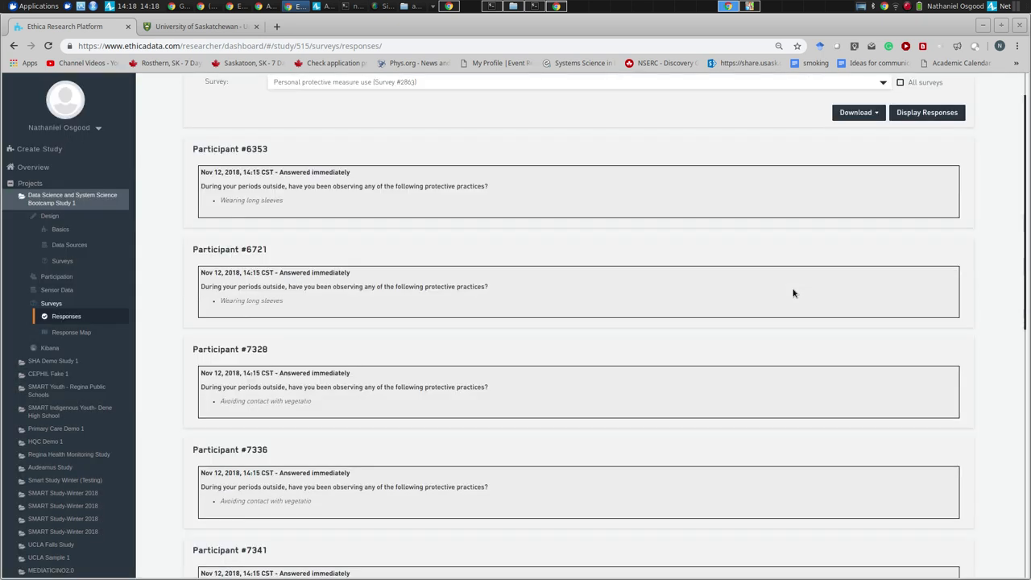
scroll(792, 294, down, 5)
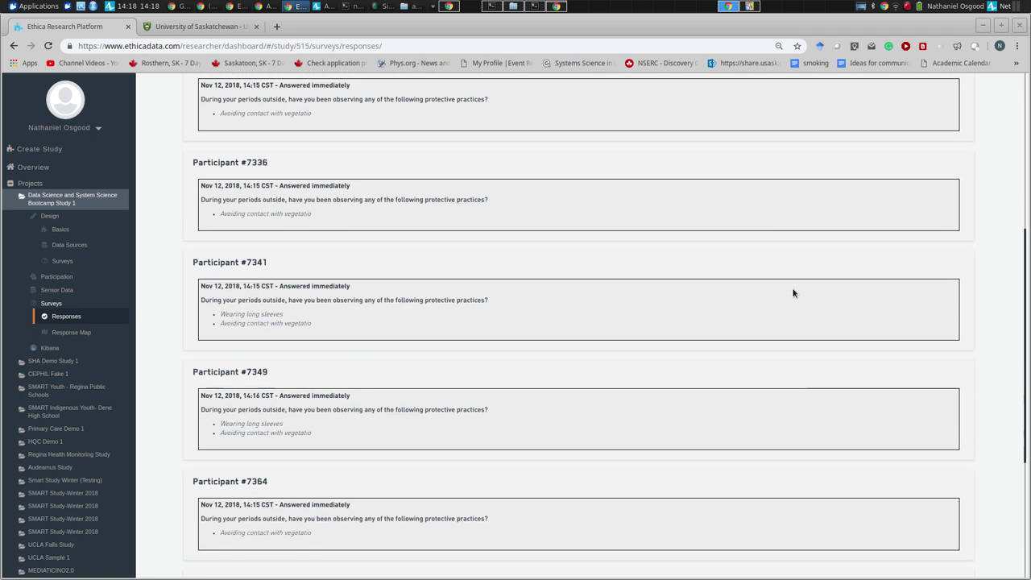
scroll(792, 294, down, 1)
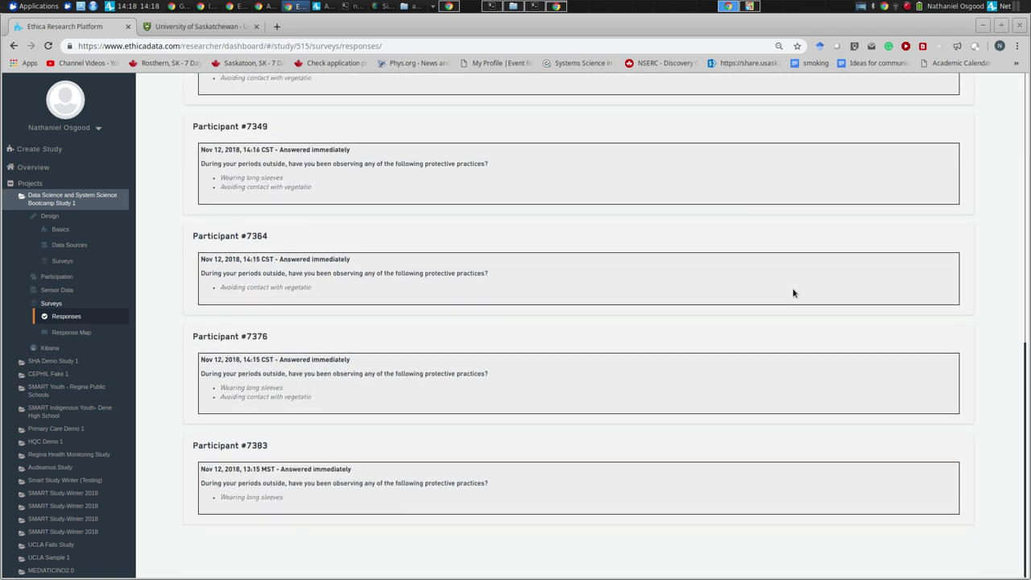
scroll(792, 293, up, 10)
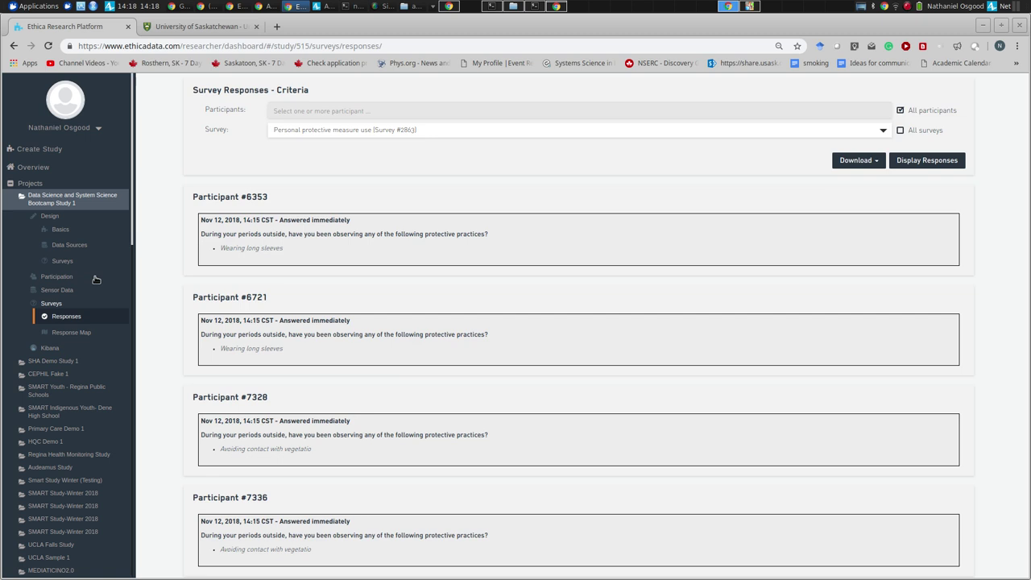
click(64, 333)
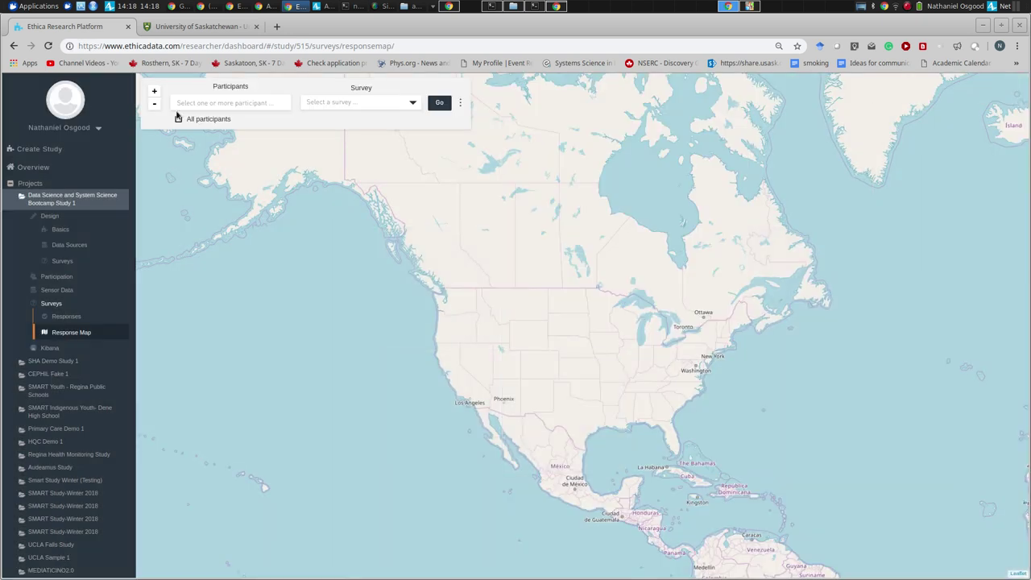
- Map Personal protective measure use responses for all participants and dismiss the no-location notice
click(181, 120)
click(439, 103)
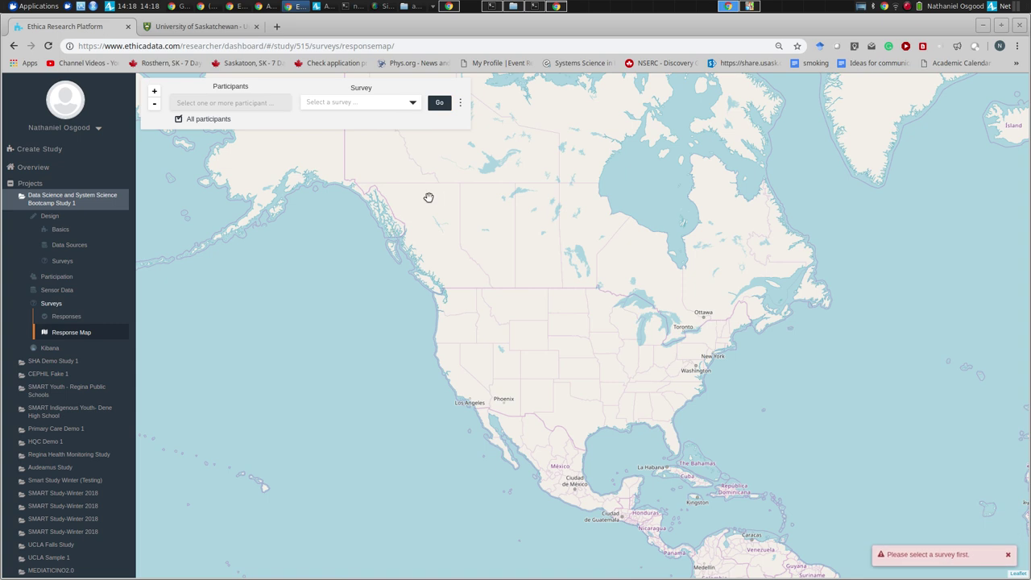
click(348, 100)
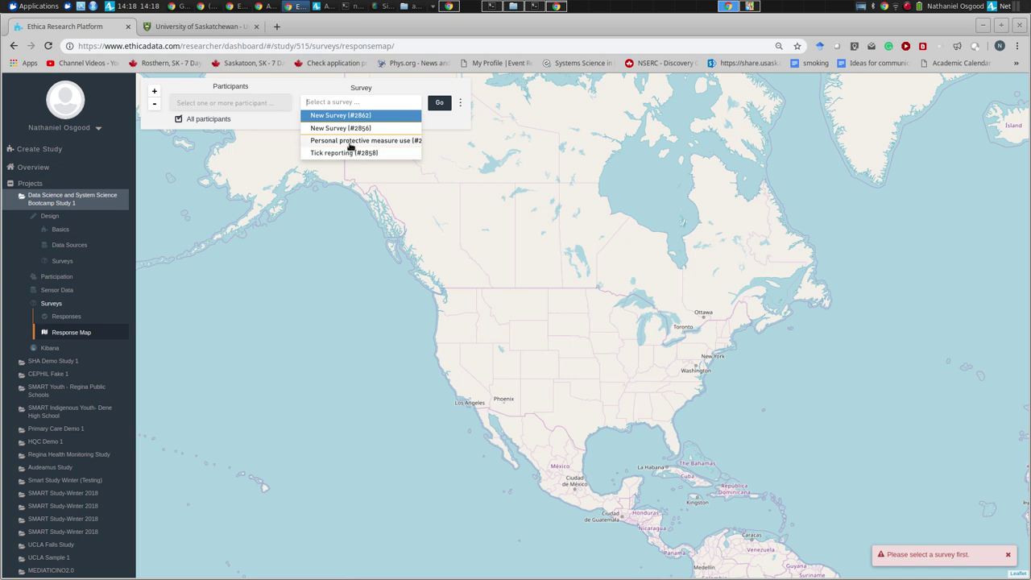
click(351, 141)
click(439, 102)
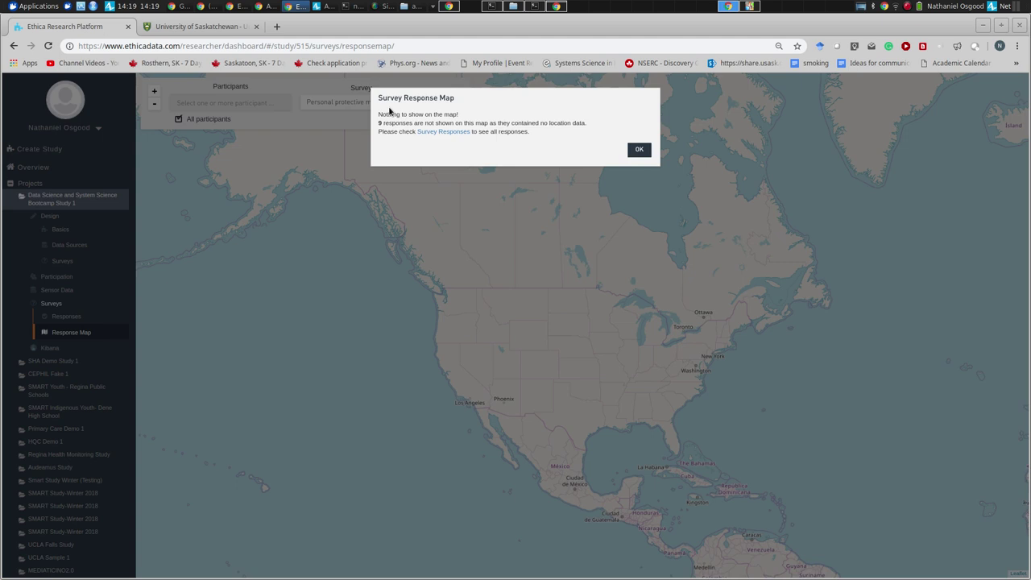
click(636, 150)
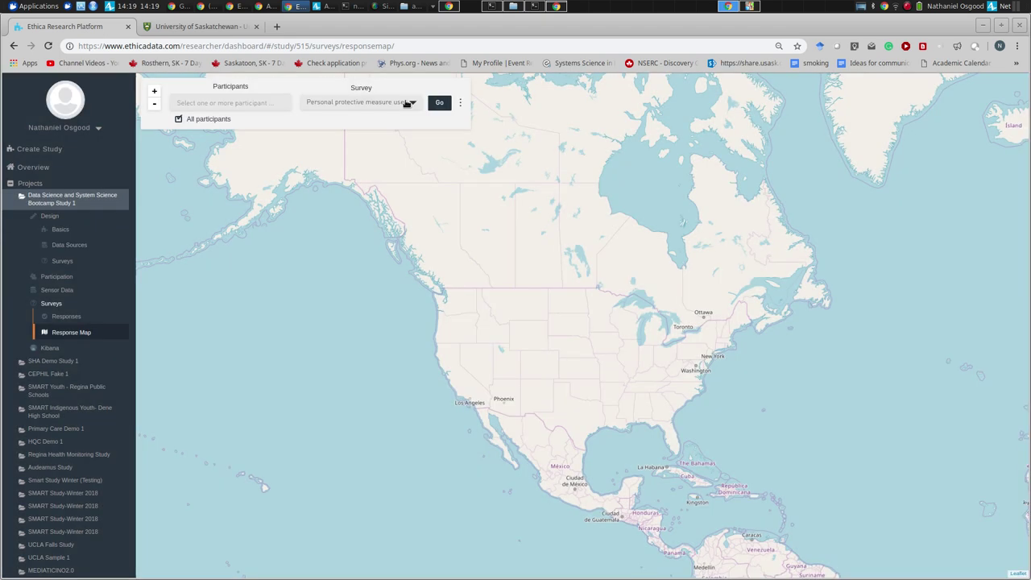
- Map Tick reporting (#2858) responses and dismiss the no-location notice
click(408, 103)
click(391, 154)
click(442, 103)
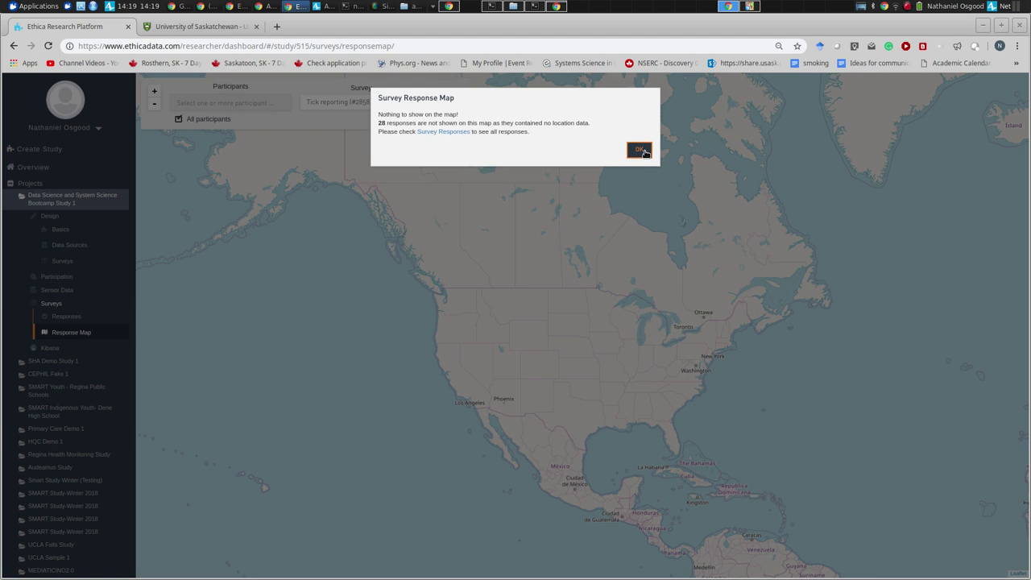
click(641, 151)
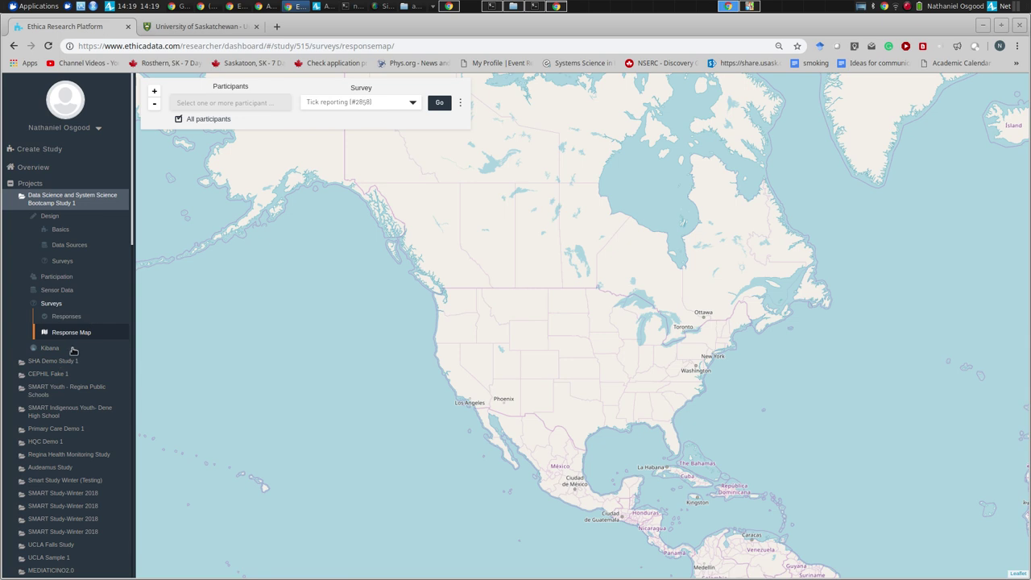
- Expand the HQC Demo 1 project and open its Sensor Data Geo-Location map
scroll(134, 255, down, 1)
scroll(134, 255, down, 3)
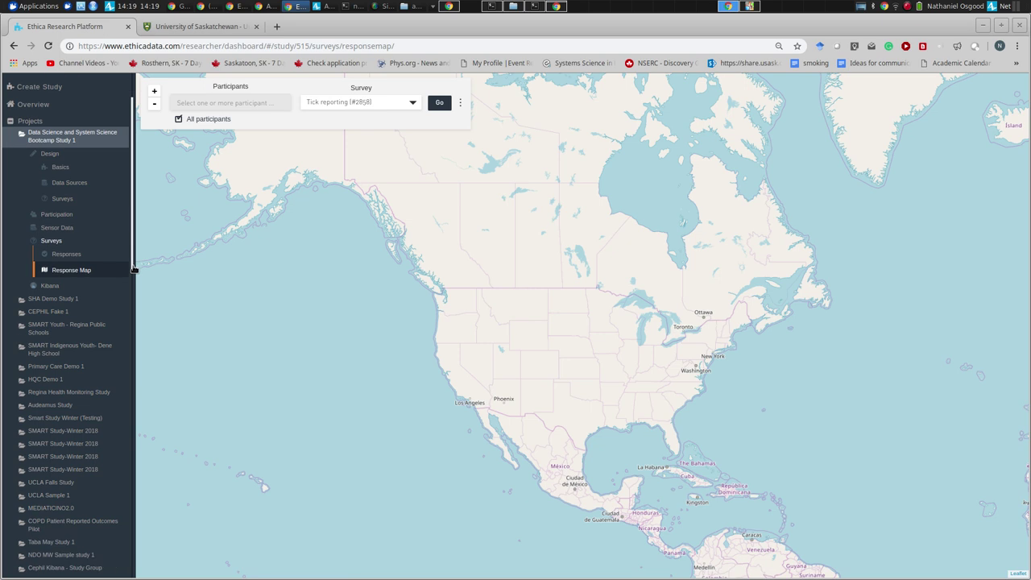
click(58, 359)
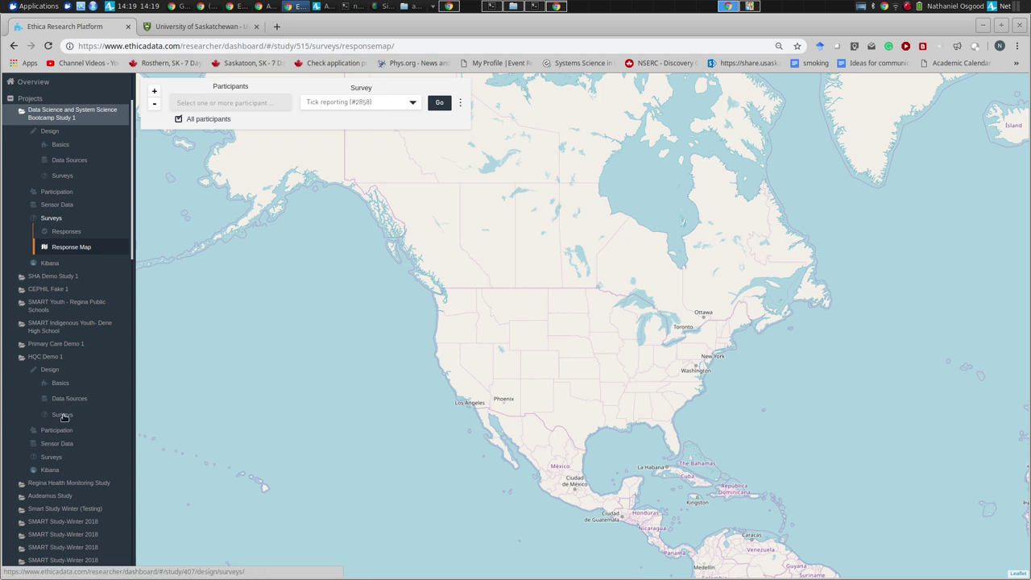
click(65, 431)
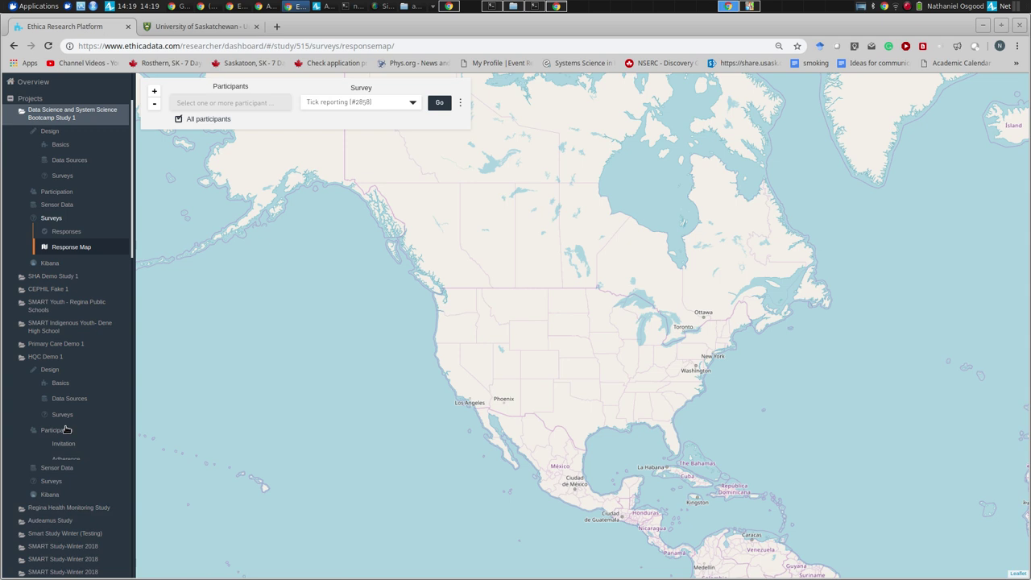
click(63, 444)
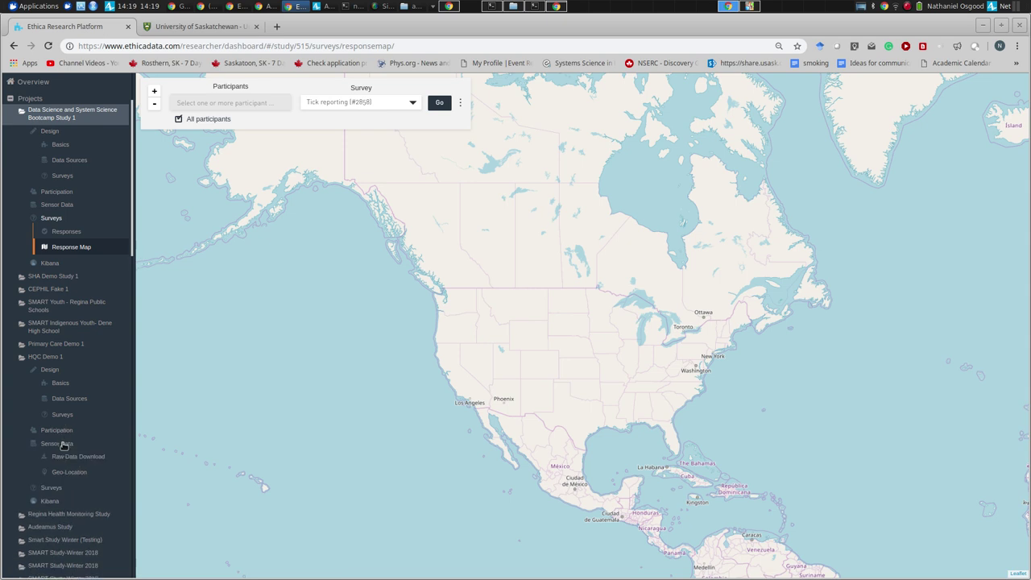
click(68, 472)
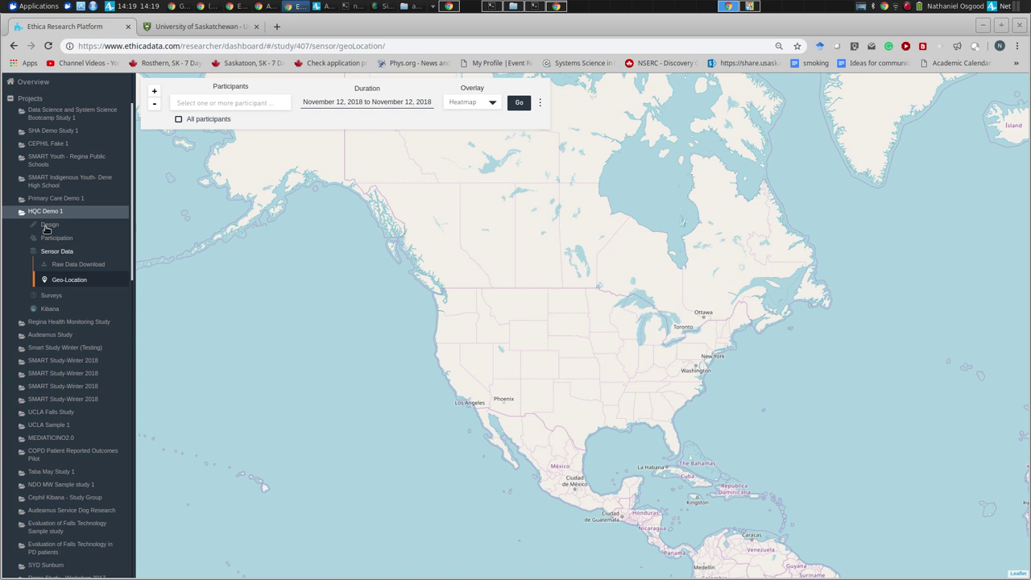
- Map HQC Demo 1's Feelings survey for all participants, find no locations, and return to Geo-Location
click(38, 295)
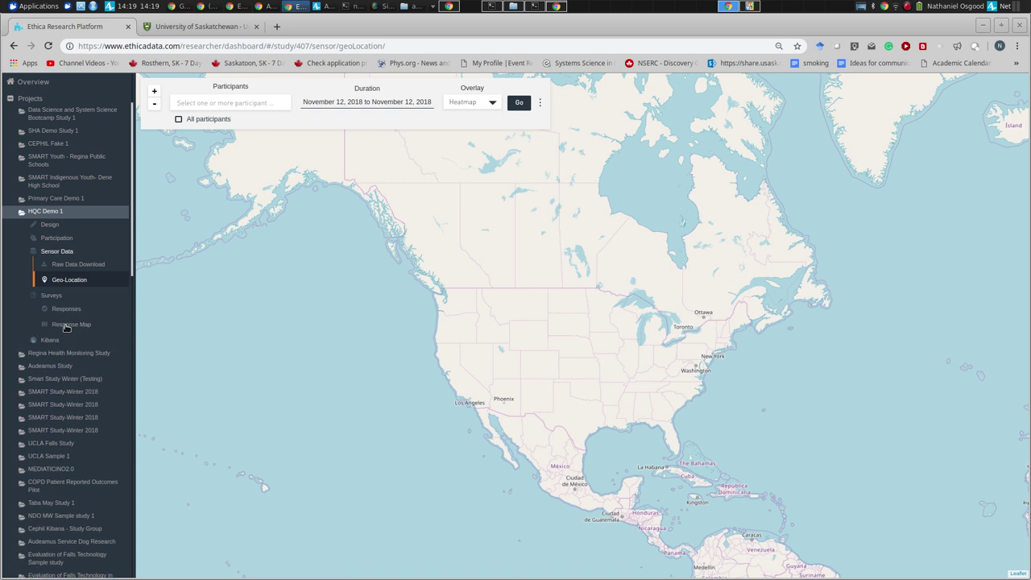
click(69, 325)
click(179, 119)
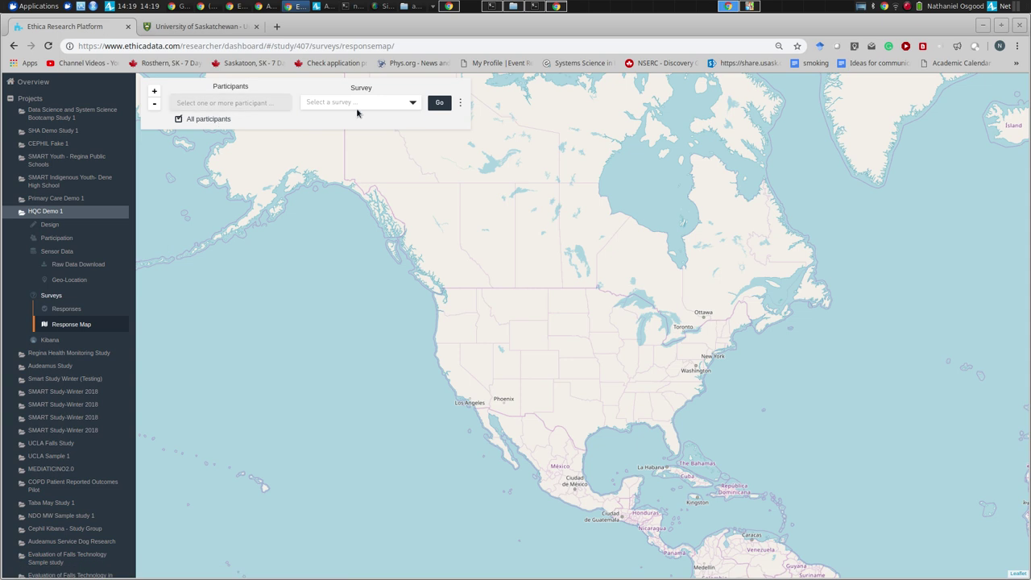
click(357, 103)
click(357, 115)
click(441, 106)
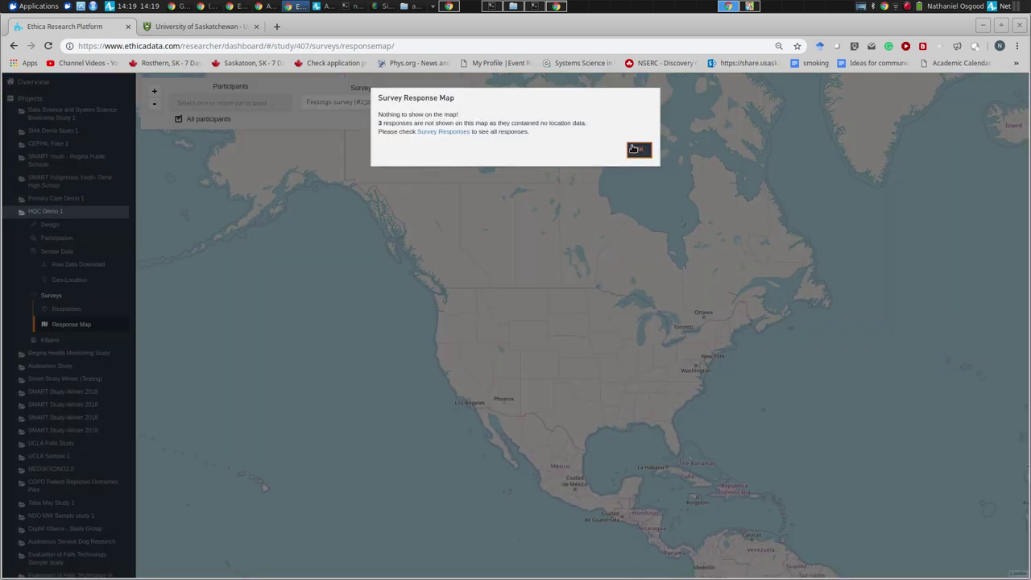
click(636, 150)
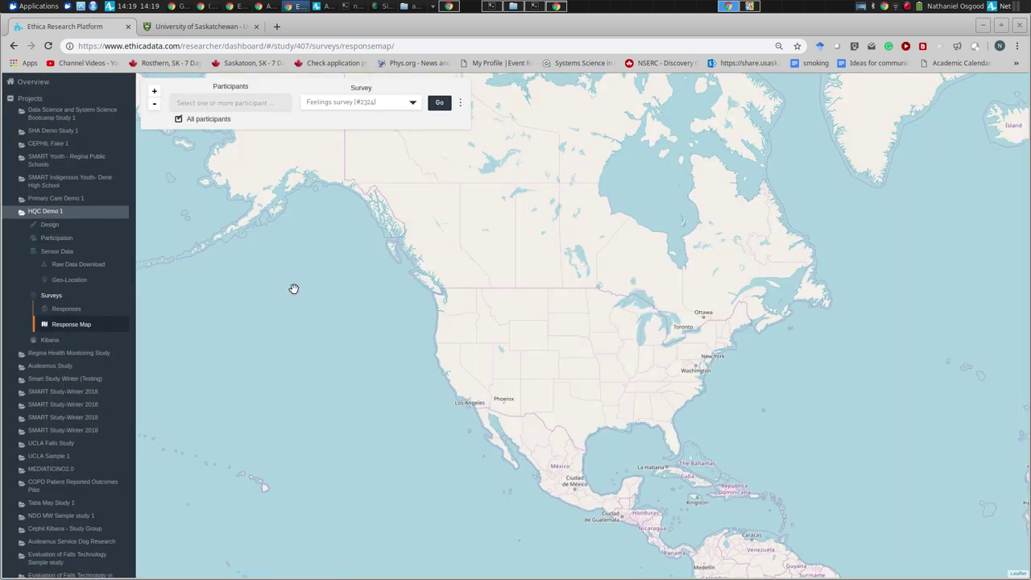
click(58, 280)
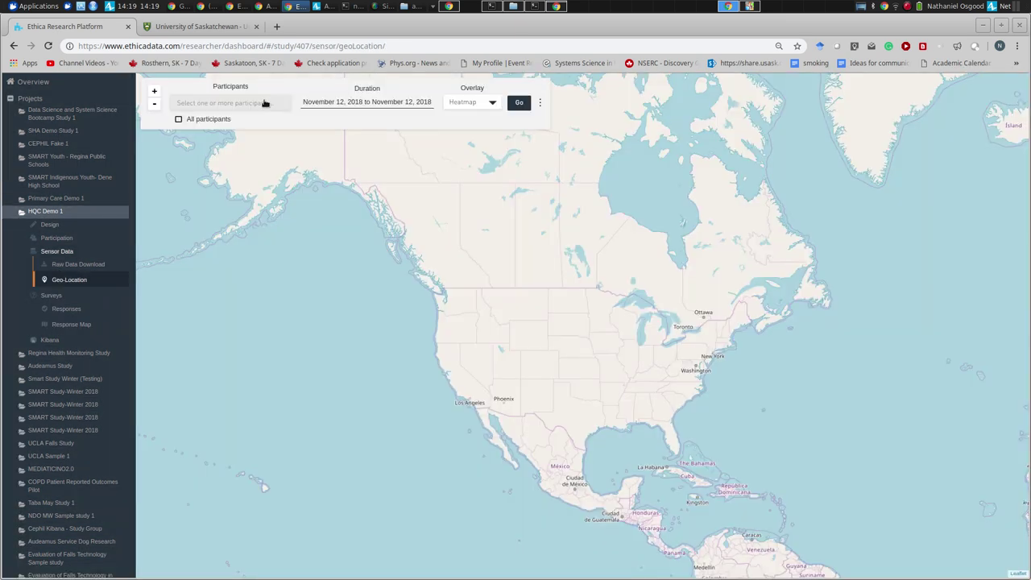
- Load all participants' locations for June 7 to July 31, 2018, framing the Saskatchewan campus
click(219, 121)
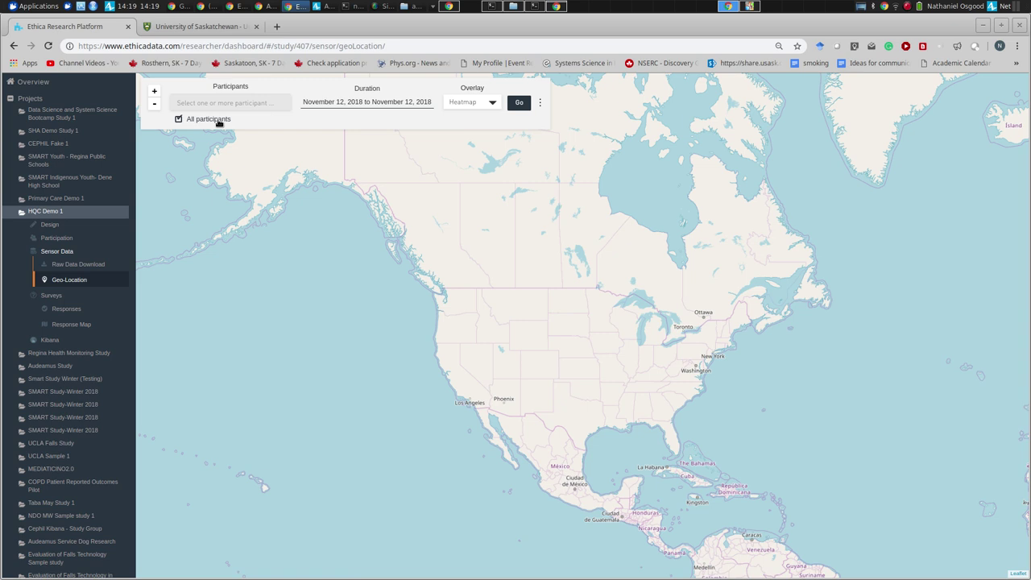
click(362, 102)
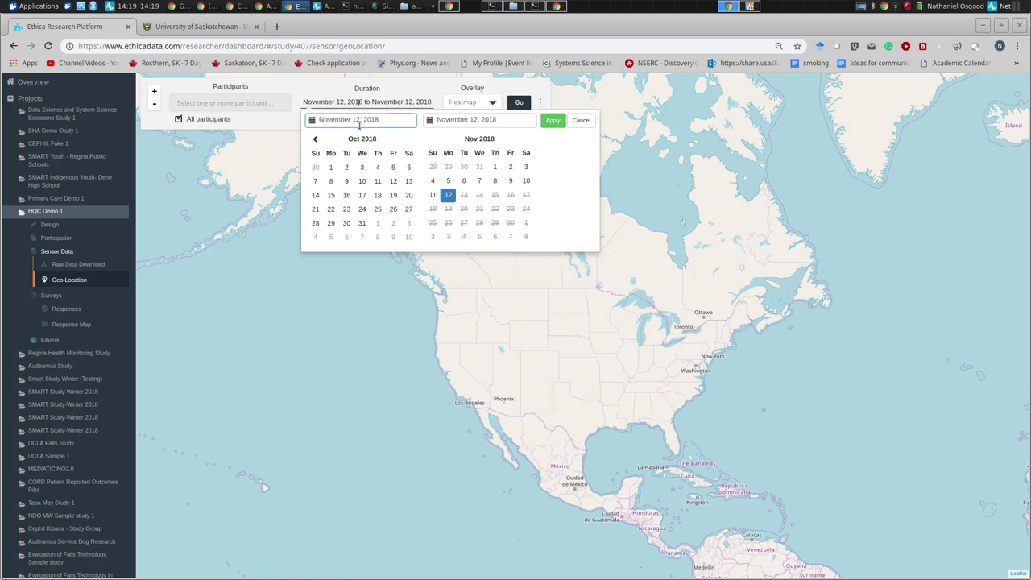
click(315, 140)
click(315, 140)
click(315, 140)
click(315, 140)
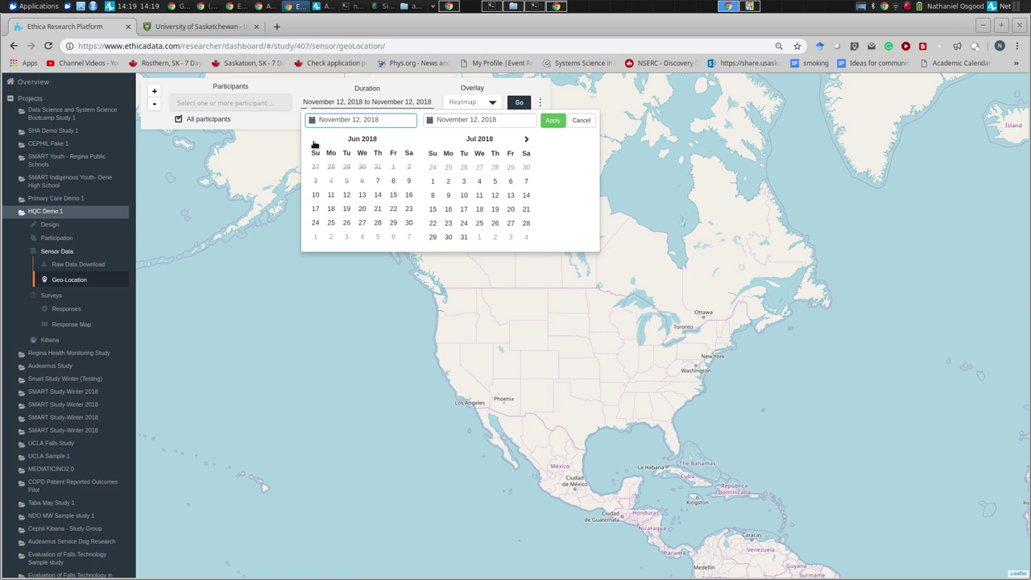
click(377, 181)
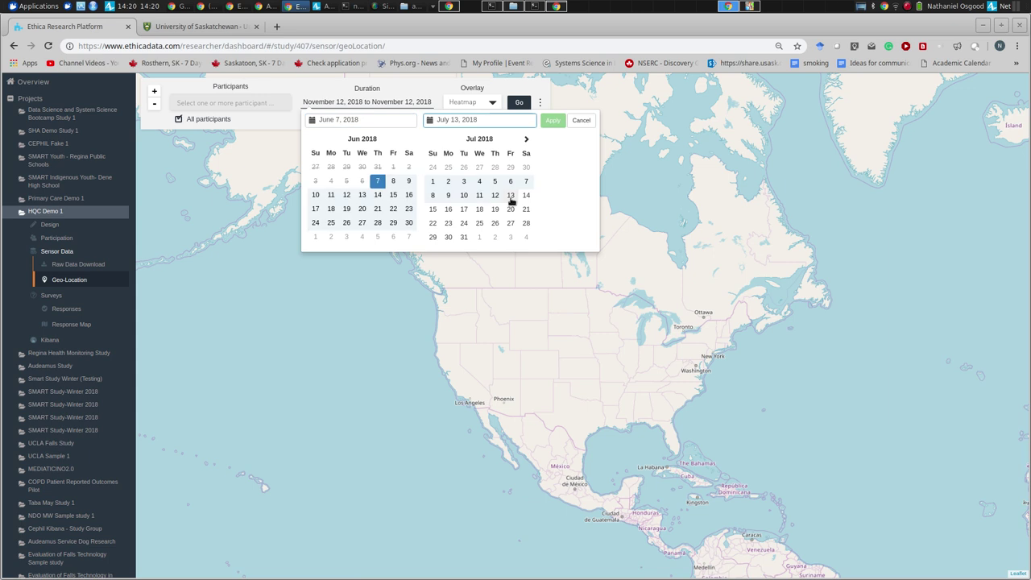
click(463, 237)
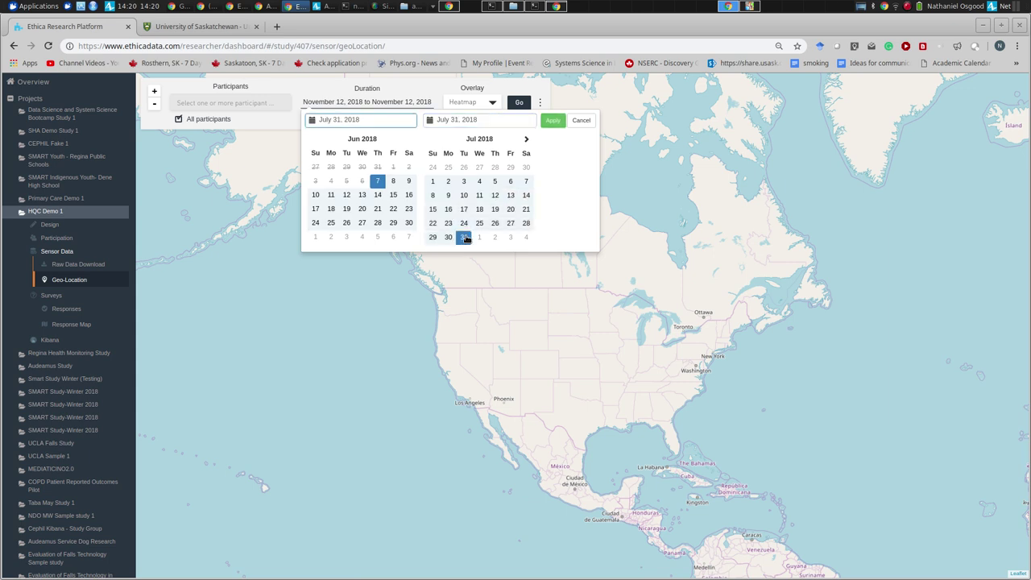
click(553, 120)
click(519, 102)
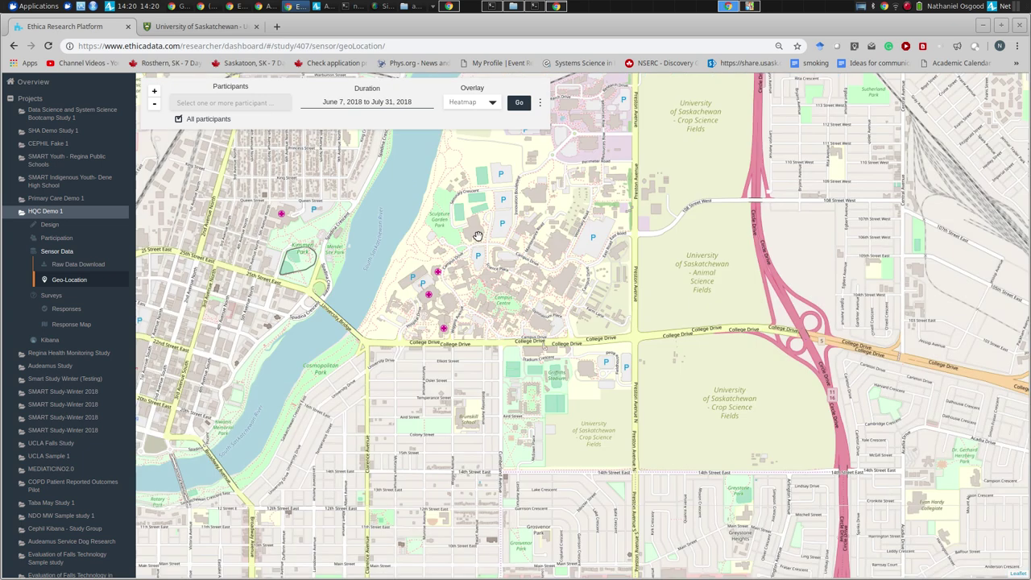
drag(477, 236, 448, 282)
drag(469, 159, 458, 213)
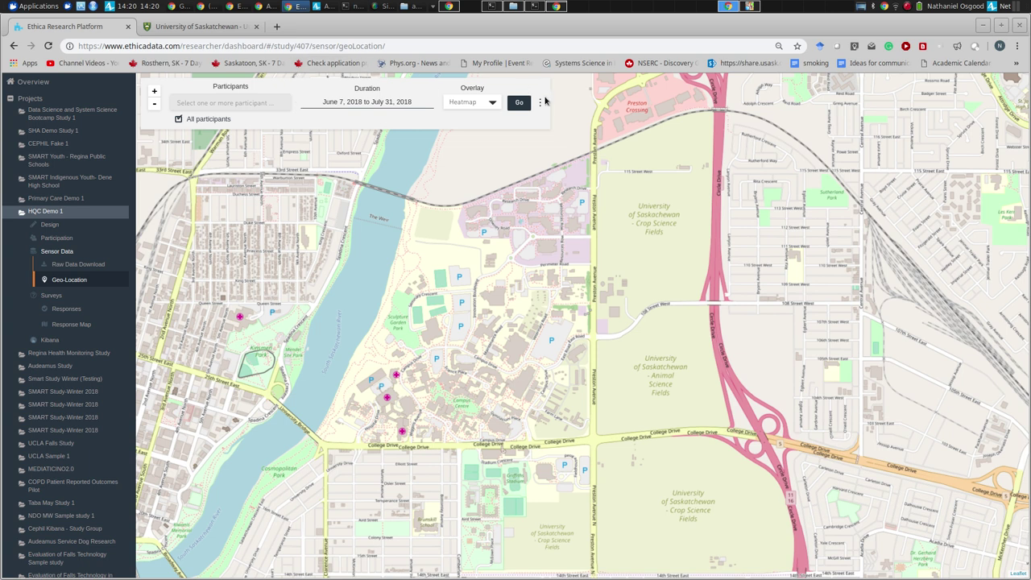
- Launch a new Google Chrome window and go to ethicadata.com
click(34, 5)
mouse_move(36, 117)
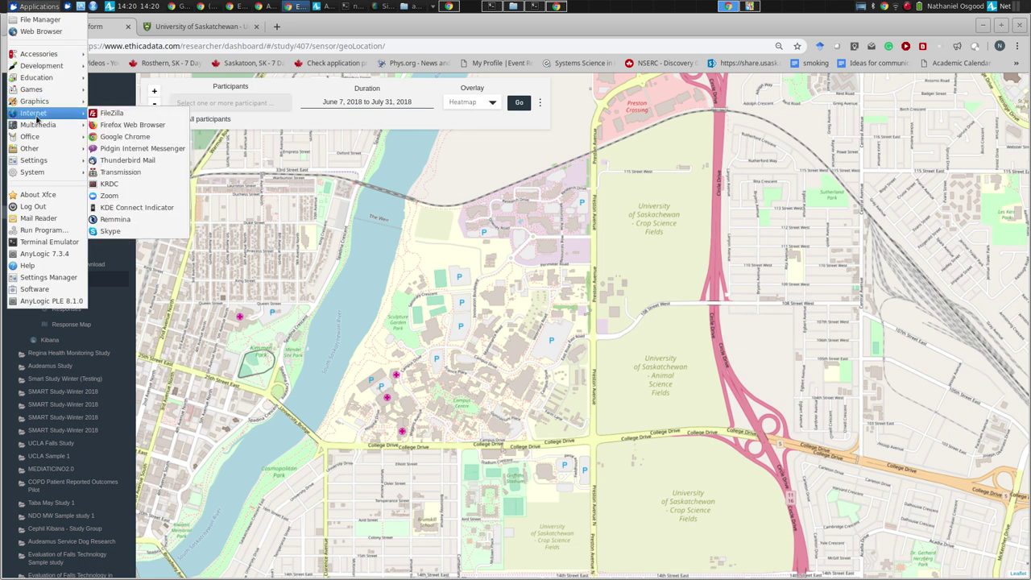
click(109, 138)
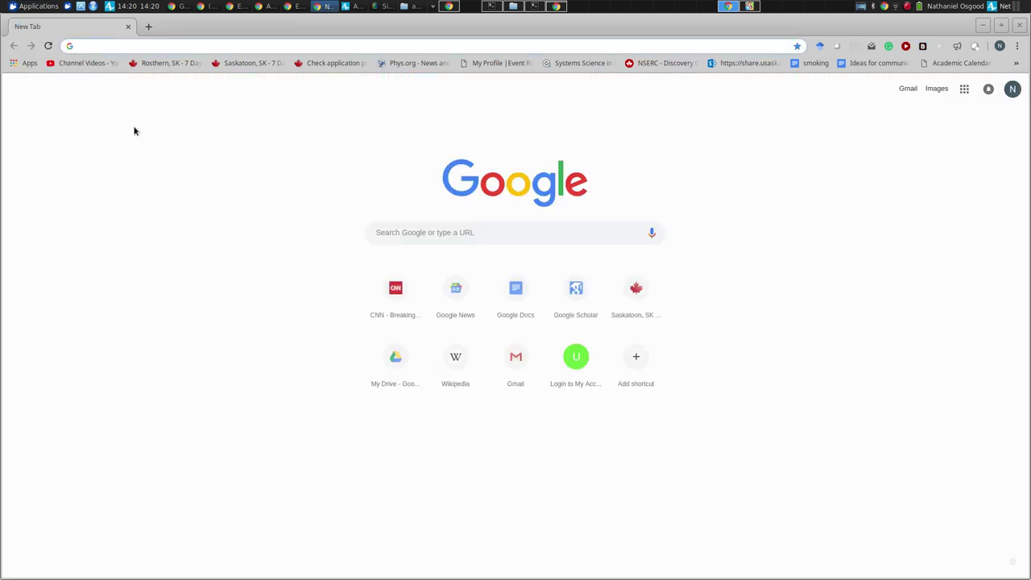
text(ewthi)
key(BackSpace)
key(BackSpace)
key(BackSpace)
key(BackSpace)
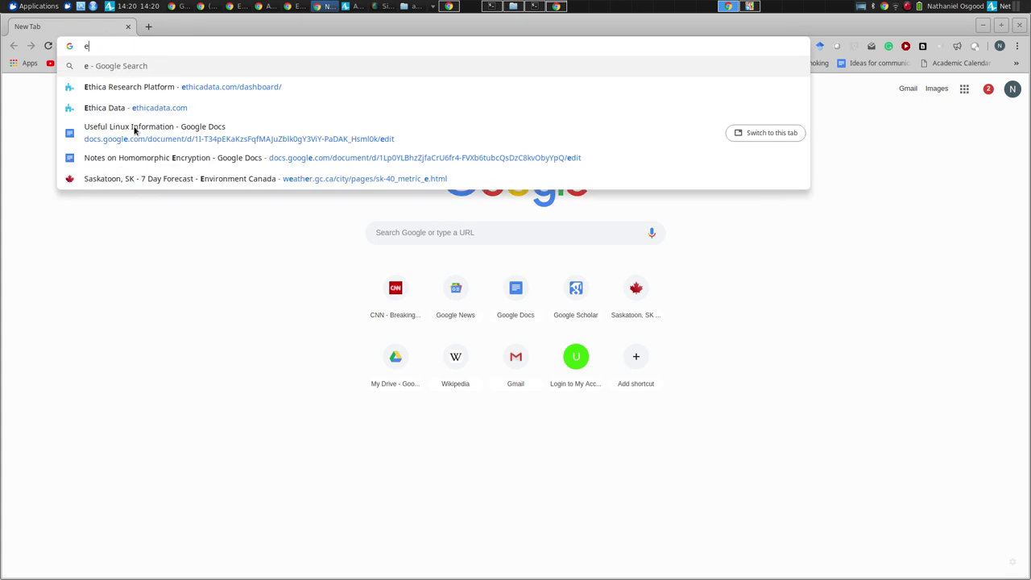
text(thi)
key(Return)
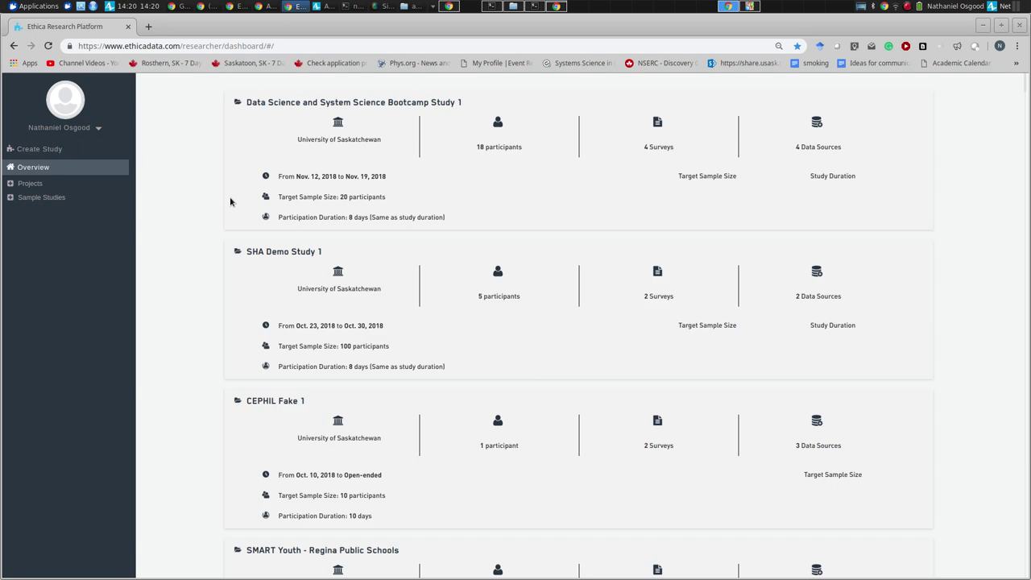
- Navigate Projects > HQC Demo 1 > Sensor Data to the Geo-Location page
click(32, 184)
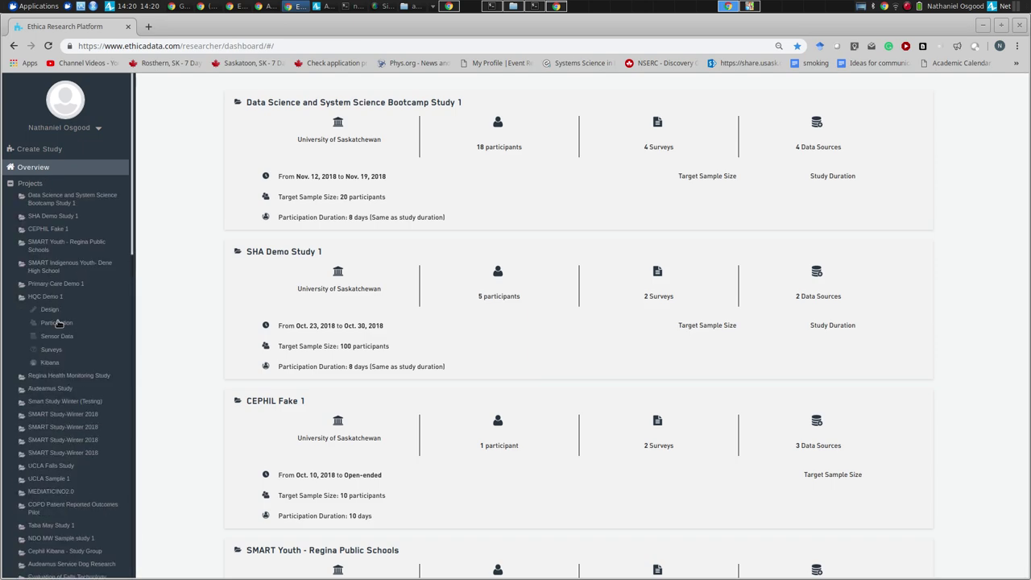
click(51, 351)
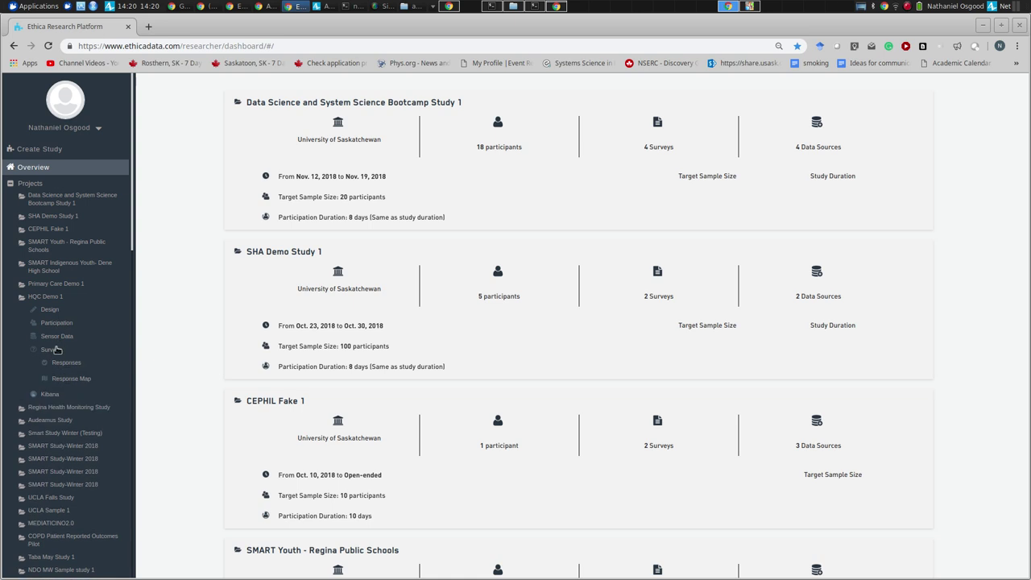
click(57, 336)
click(71, 365)
click(71, 365)
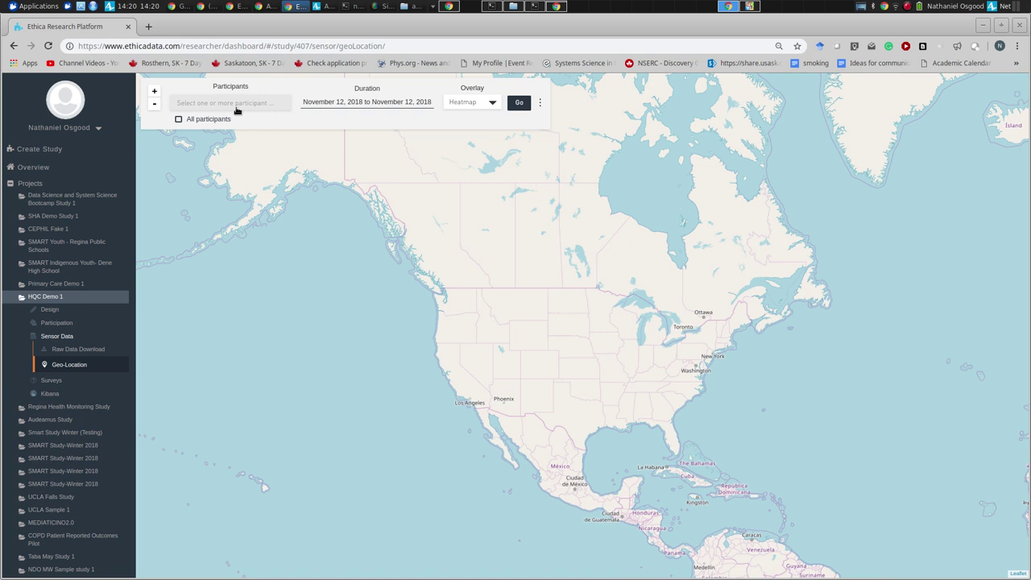
- Request all participants' heatmap for June 7 to July 31, 2018
click(225, 120)
click(396, 101)
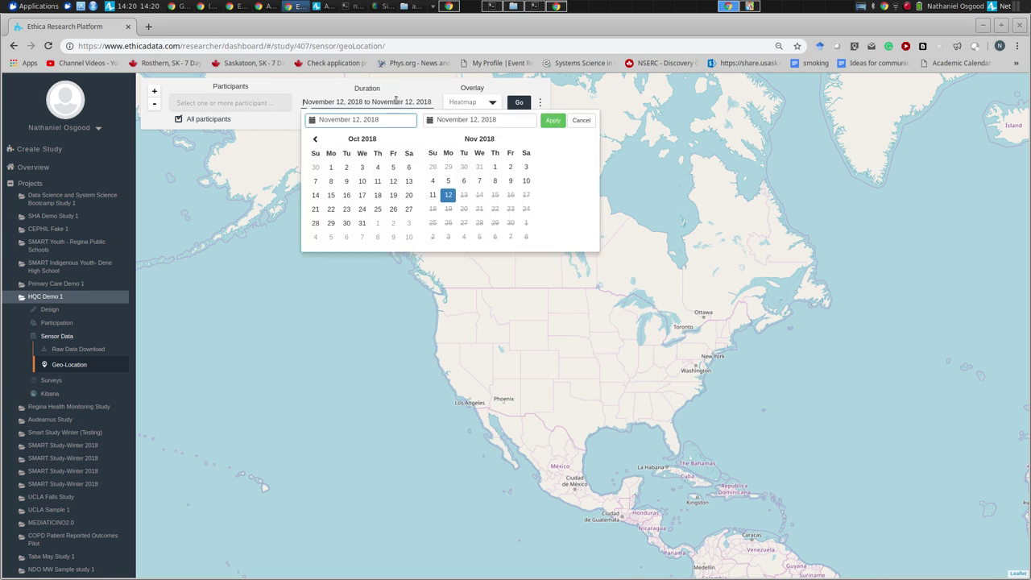
click(313, 140)
click(313, 140)
click(313, 141)
click(314, 140)
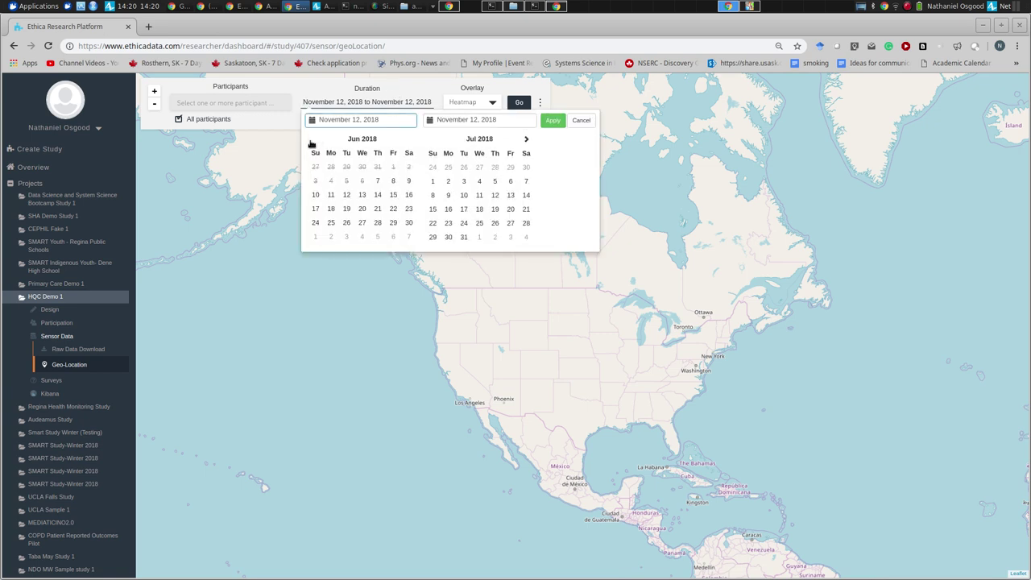
click(377, 182)
click(463, 237)
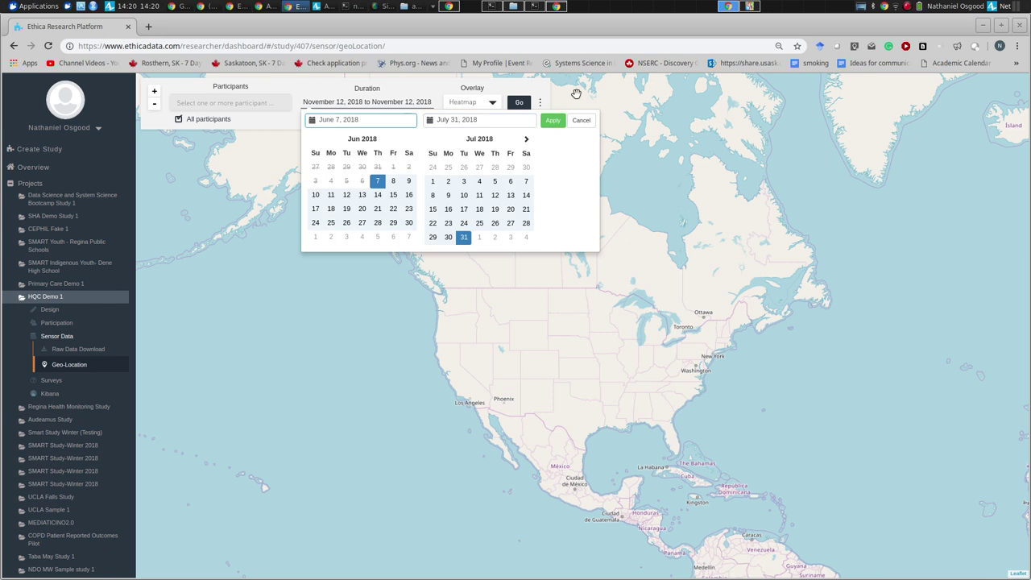
click(553, 120)
click(517, 104)
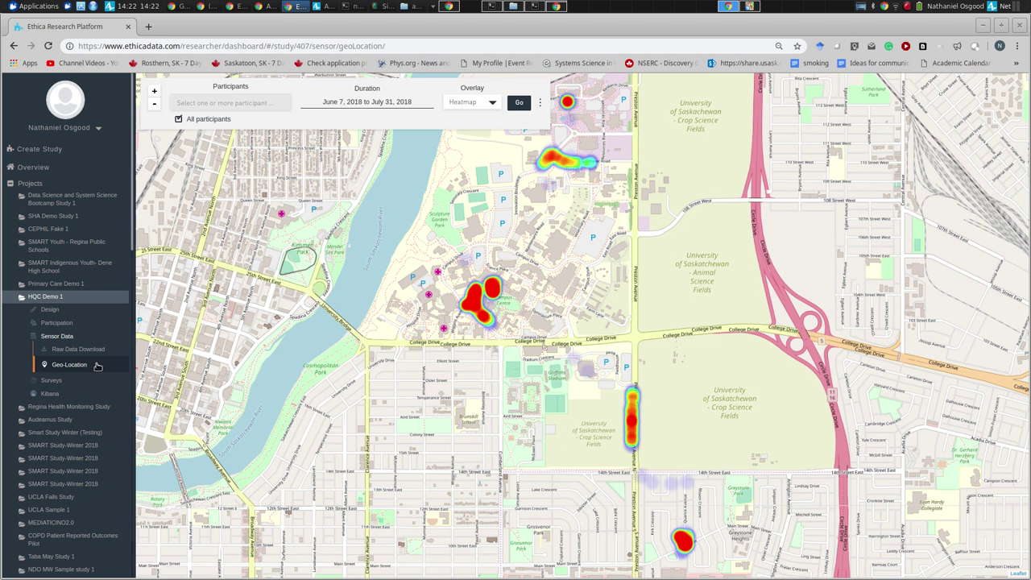
- Once the campus heatmap loads, expand HQC Demo 1's Participation section
click(64, 323)
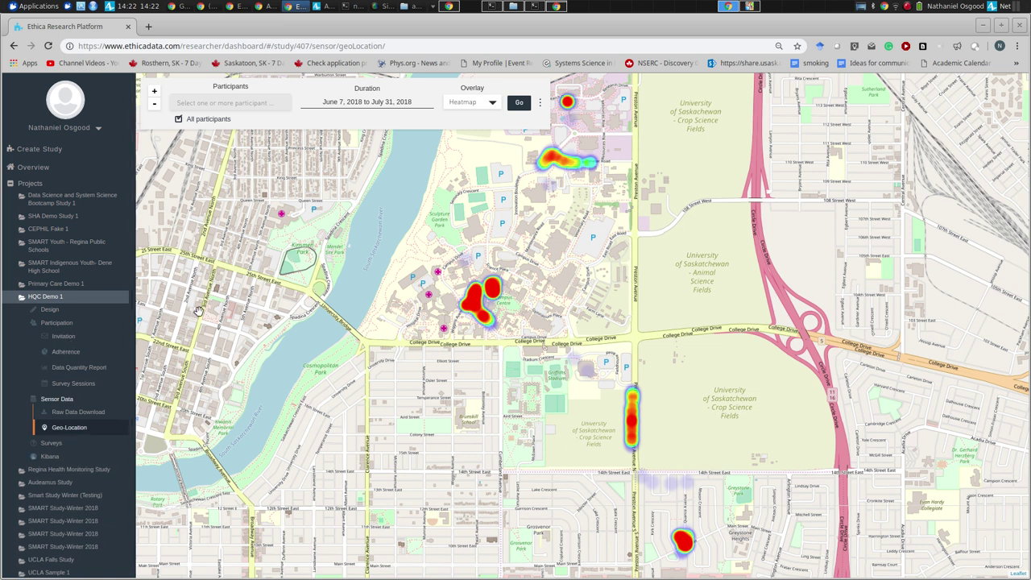
- View the HQC Demo 1 Adherence table, then open Bootcamp Study 1's Adherence page
click(66, 352)
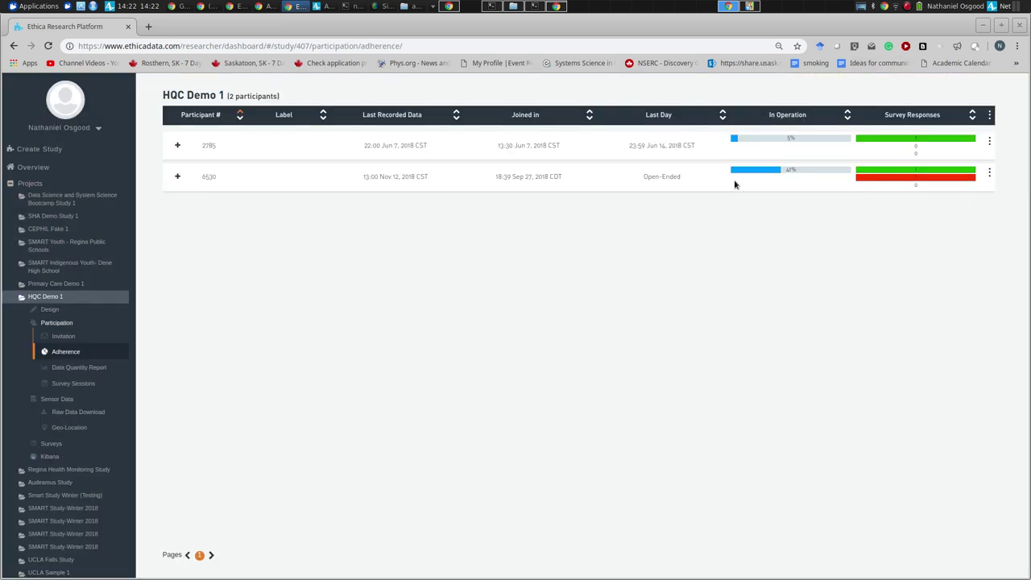
click(49, 203)
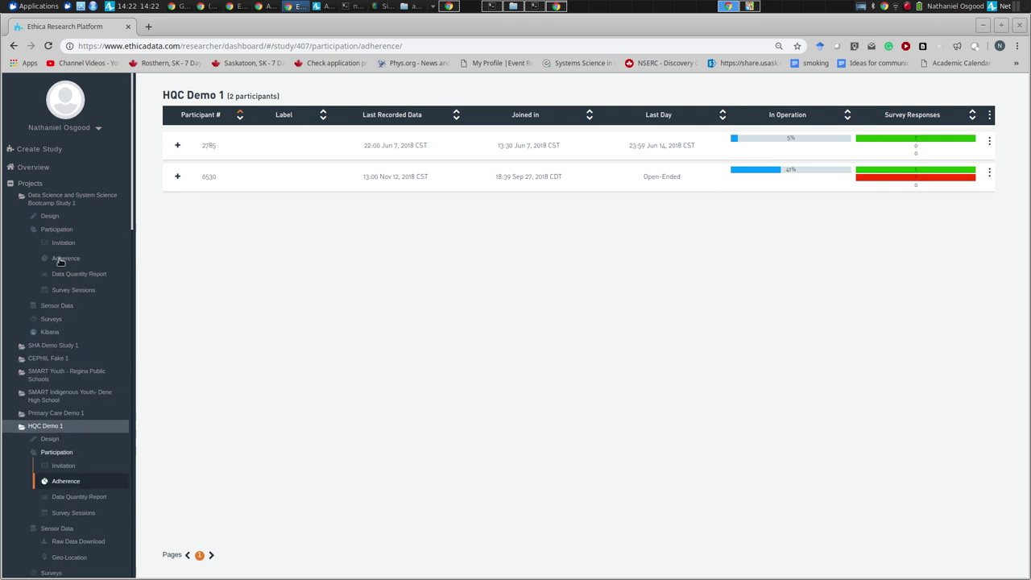
click(58, 257)
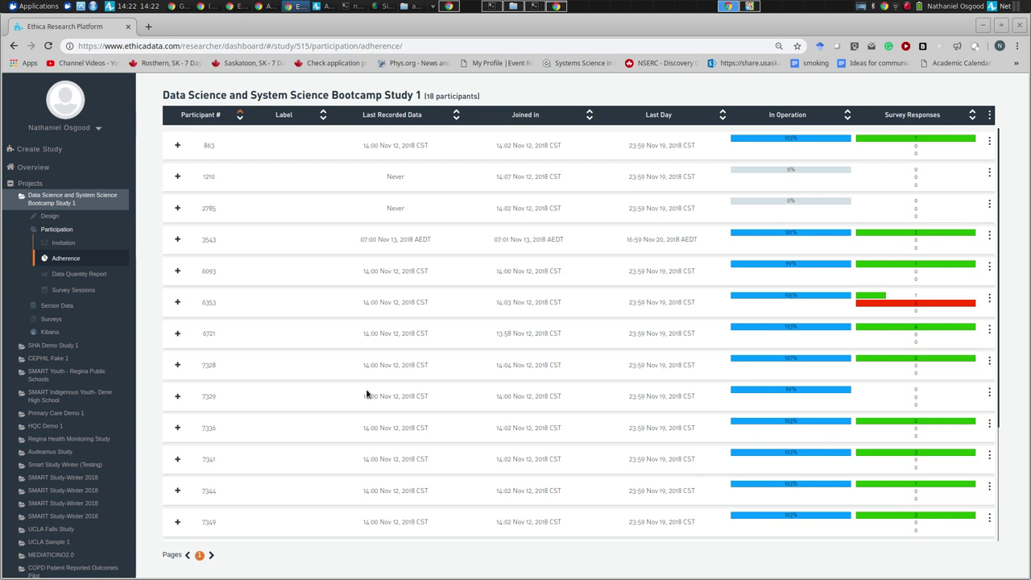
- Open the Data Quantity Report criteria page for the Data Science and System Science Bootcamp Study 1
click(51, 320)
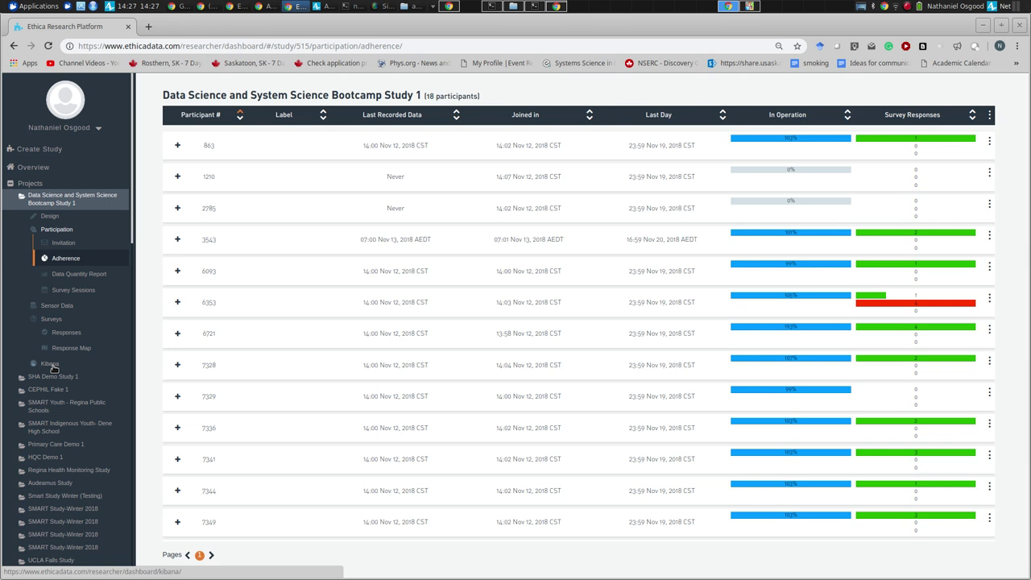
click(73, 278)
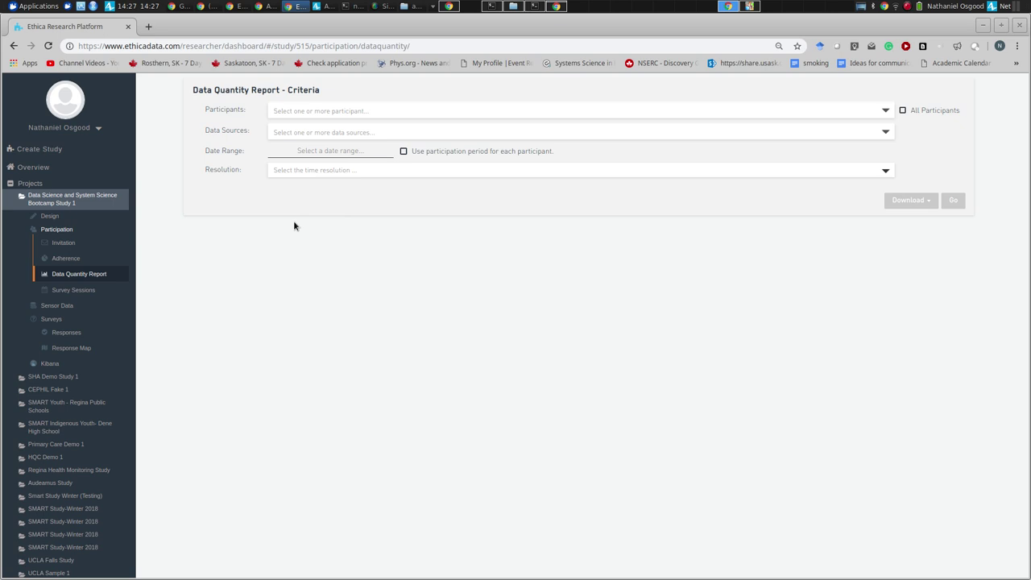
- Review the study's data sources (Screen State, GPS, Pedometer, Survey Responses), then go to its Kibana
click(49, 216)
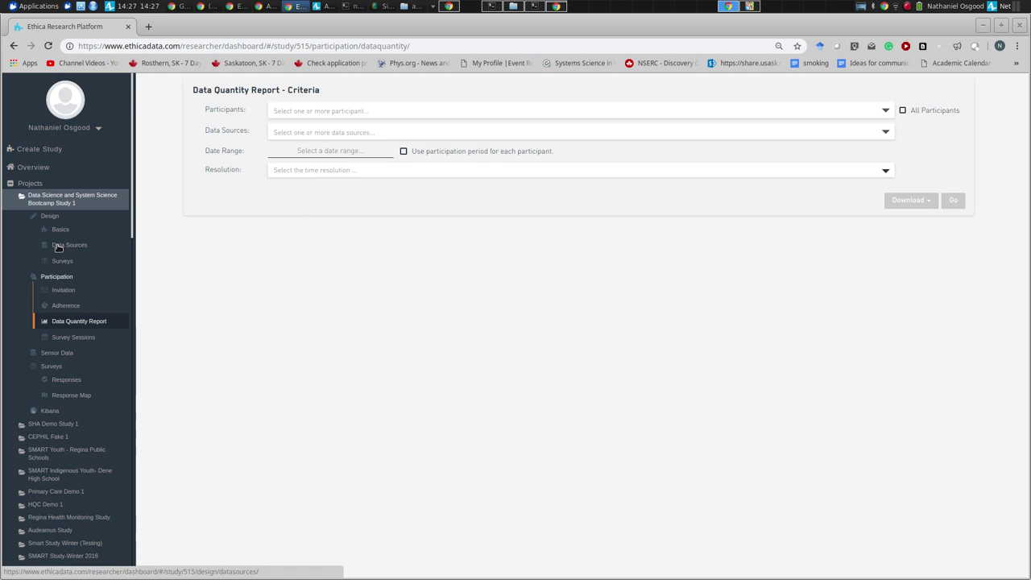
click(58, 247)
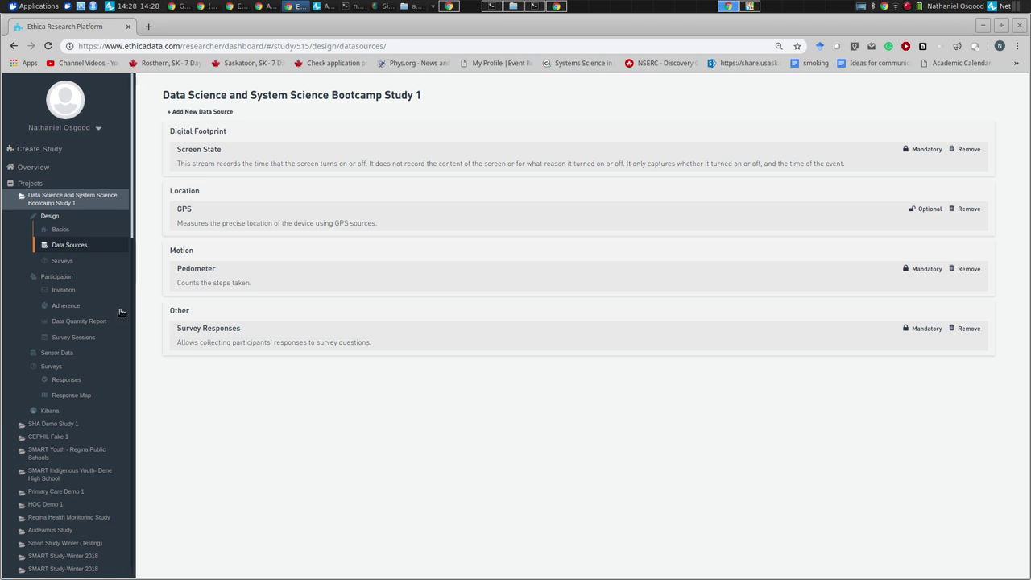
click(49, 412)
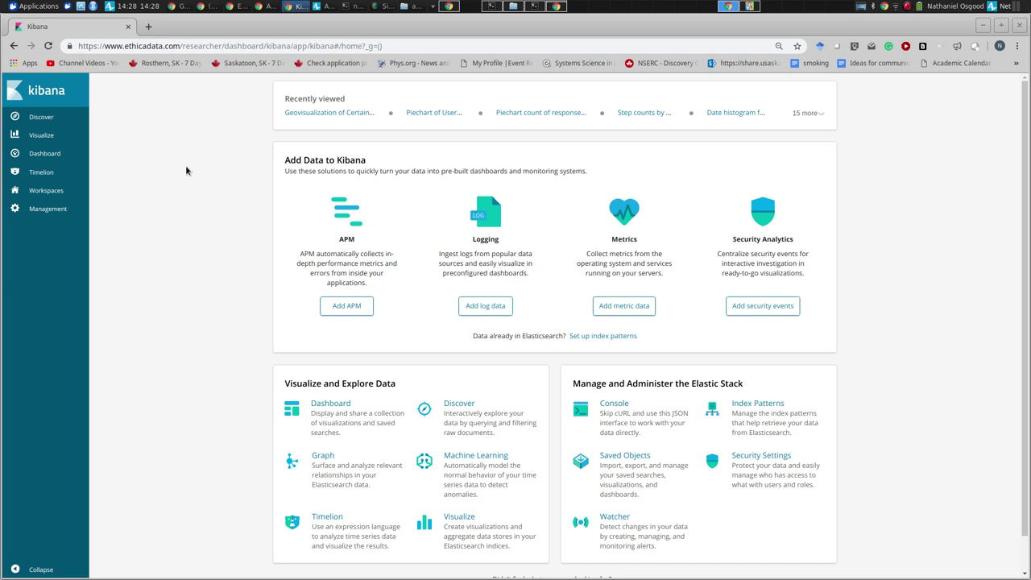
- Check screen-state records and the es277_screen_state* index pattern fields, then open the Workspaces list
click(50, 116)
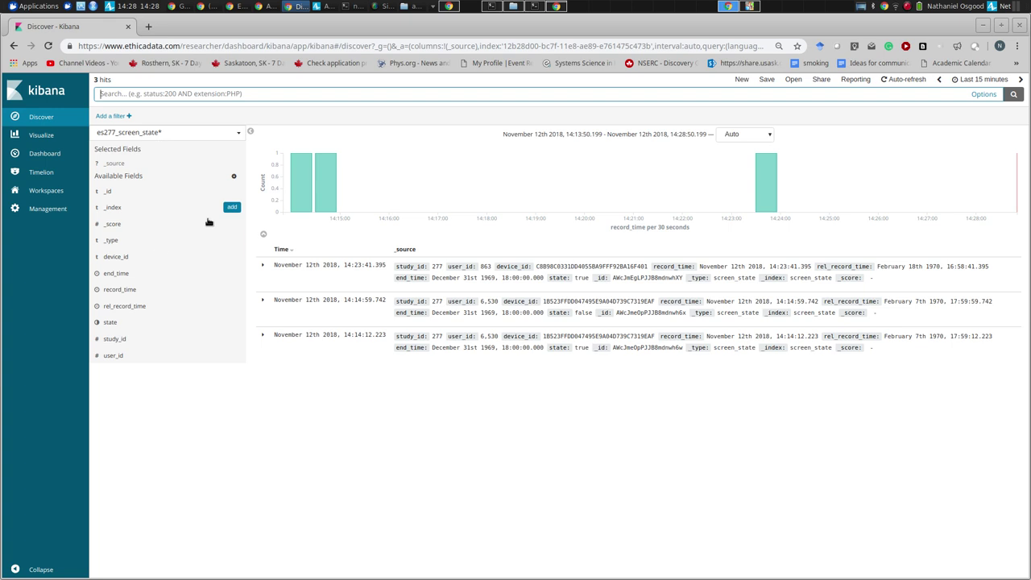
mouse_move(309, 197)
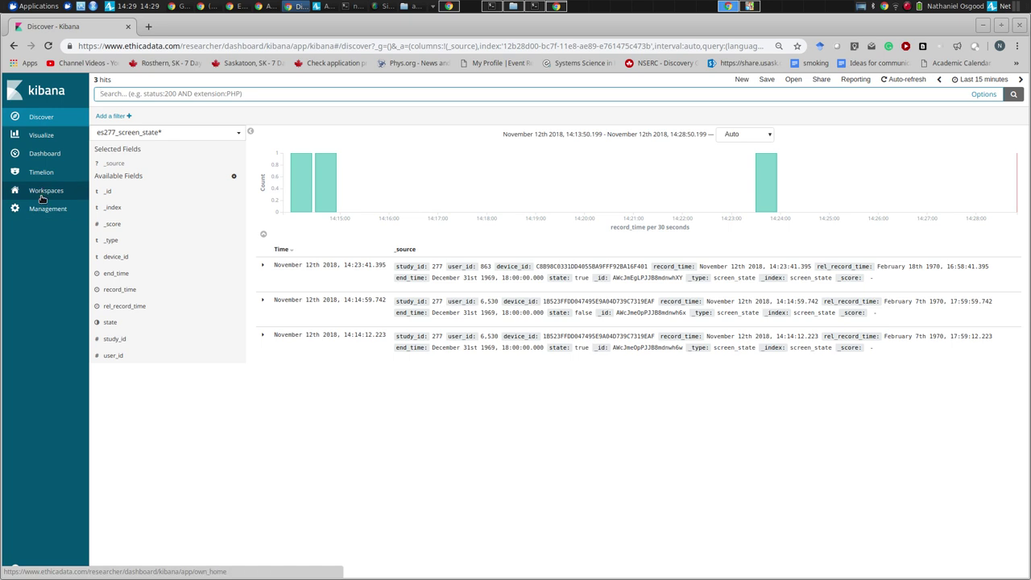
click(42, 208)
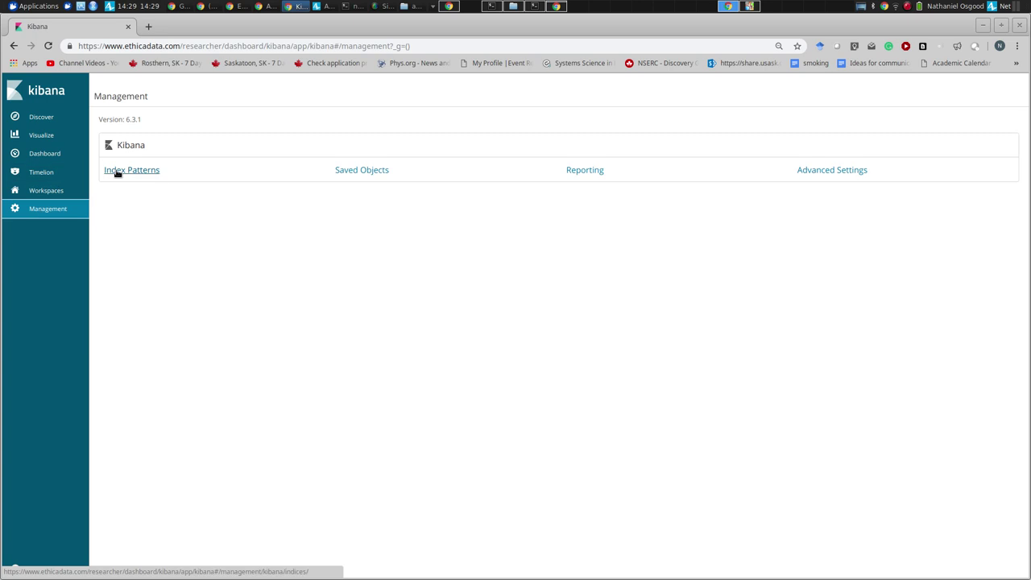
click(116, 171)
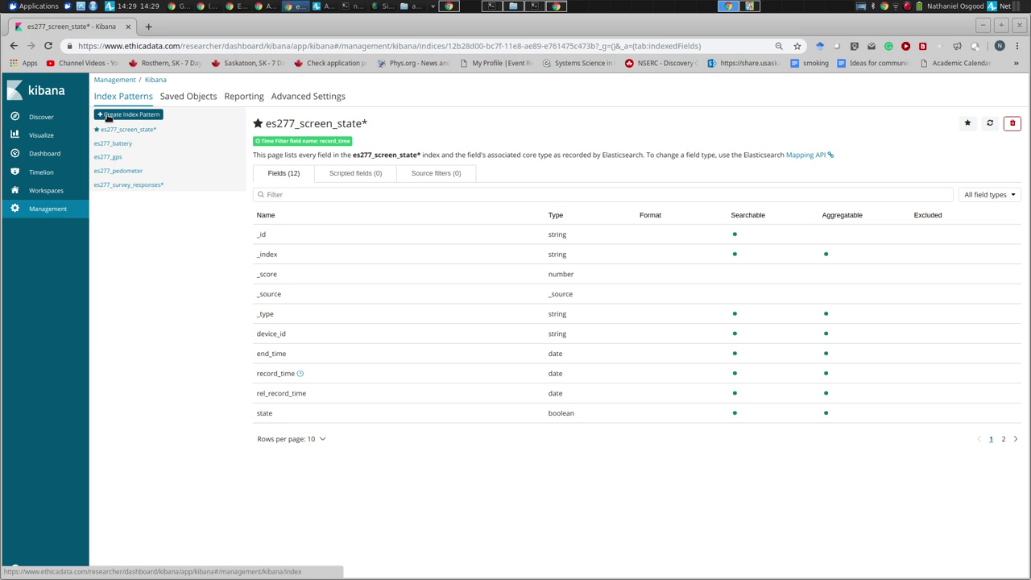
click(49, 193)
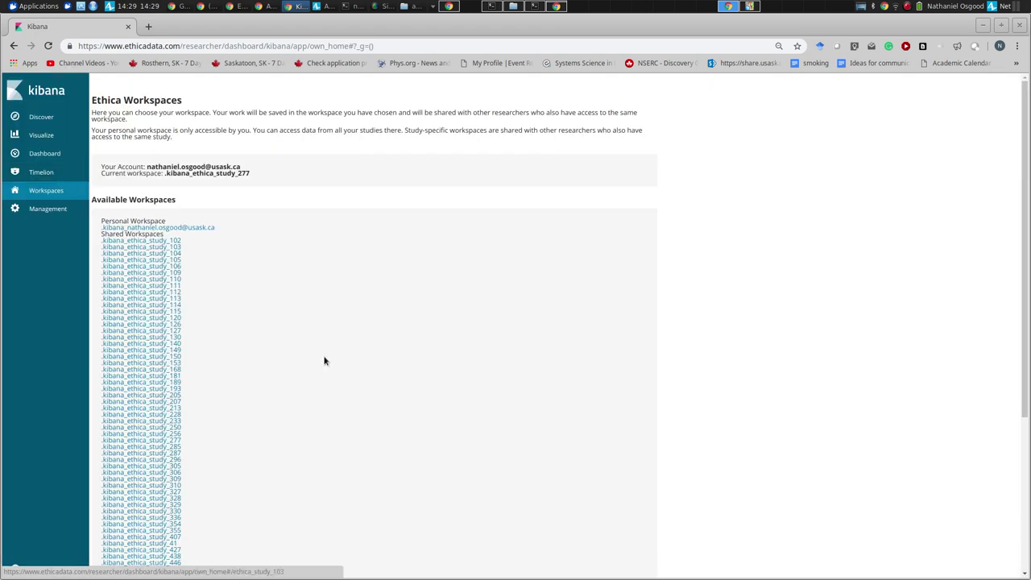
- Make .kibana_ethica_study_515 the current workspace and go to Management
scroll(325, 359, down, 5)
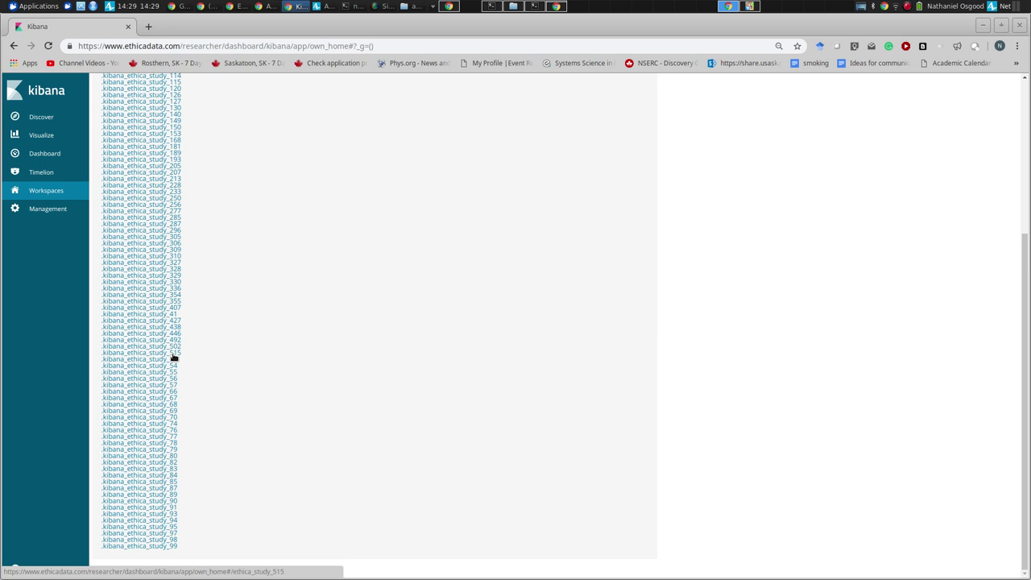
click(174, 355)
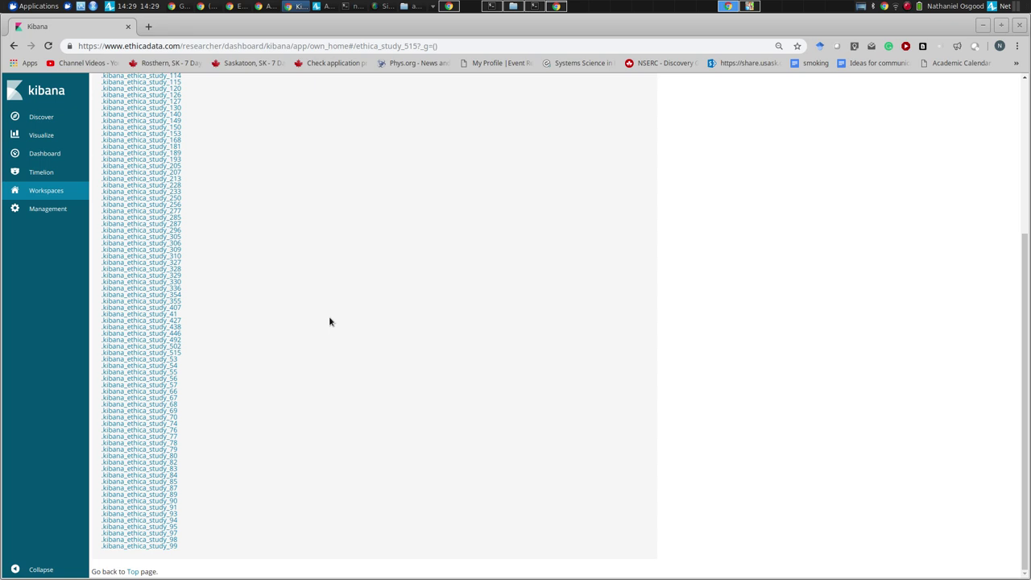
click(166, 354)
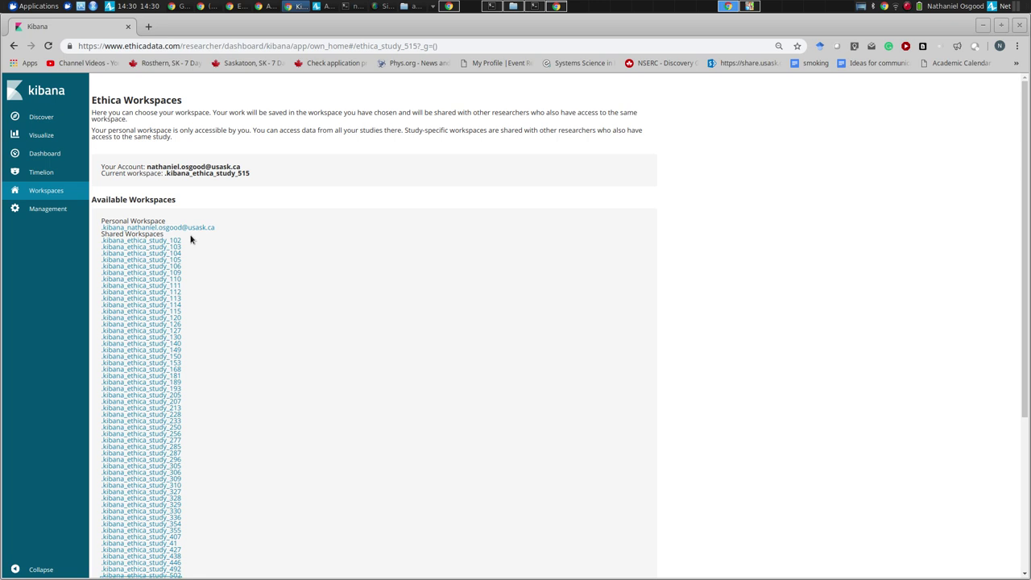
click(50, 210)
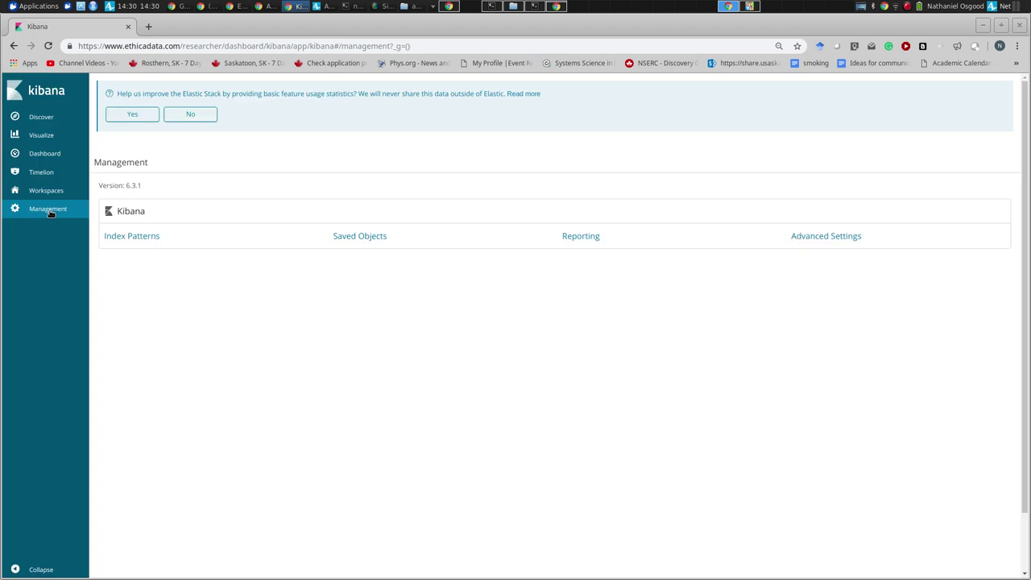
- Create the es515_pedometer* index pattern with record_time as its time filter field
click(128, 237)
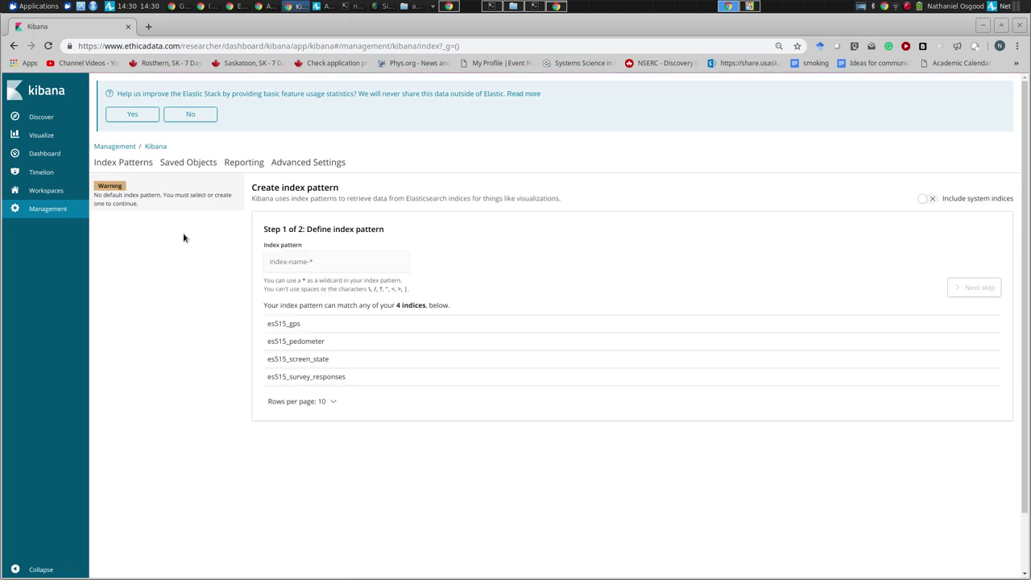
click(297, 261)
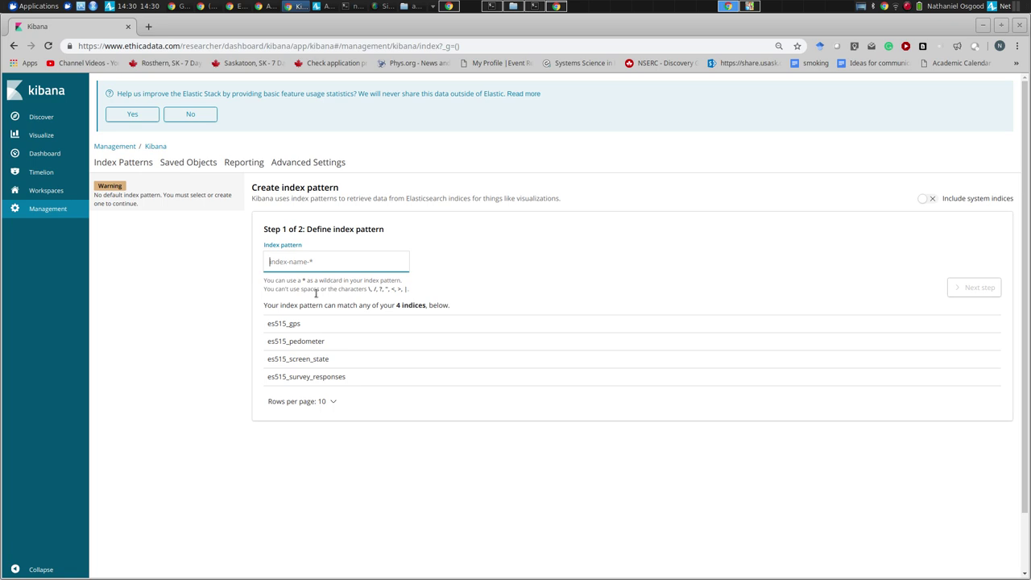
text(es515)
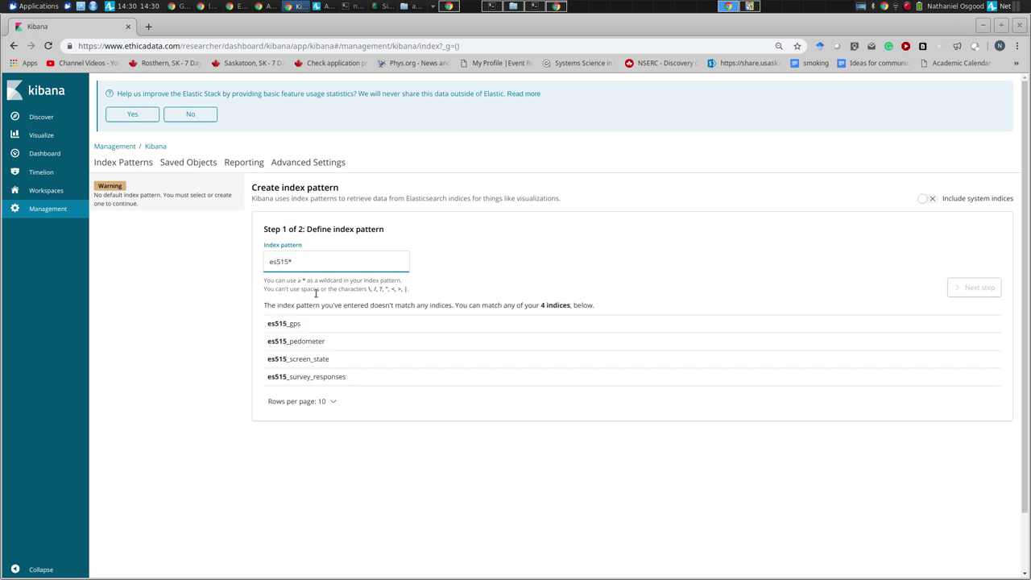
text(_)
scroll(272, 329, down, 2)
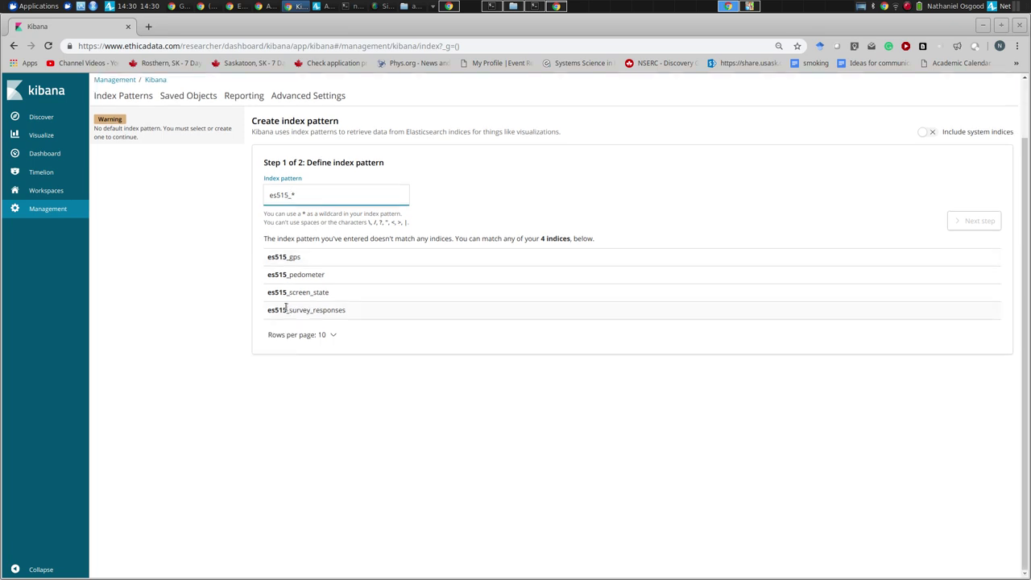
click(286, 274)
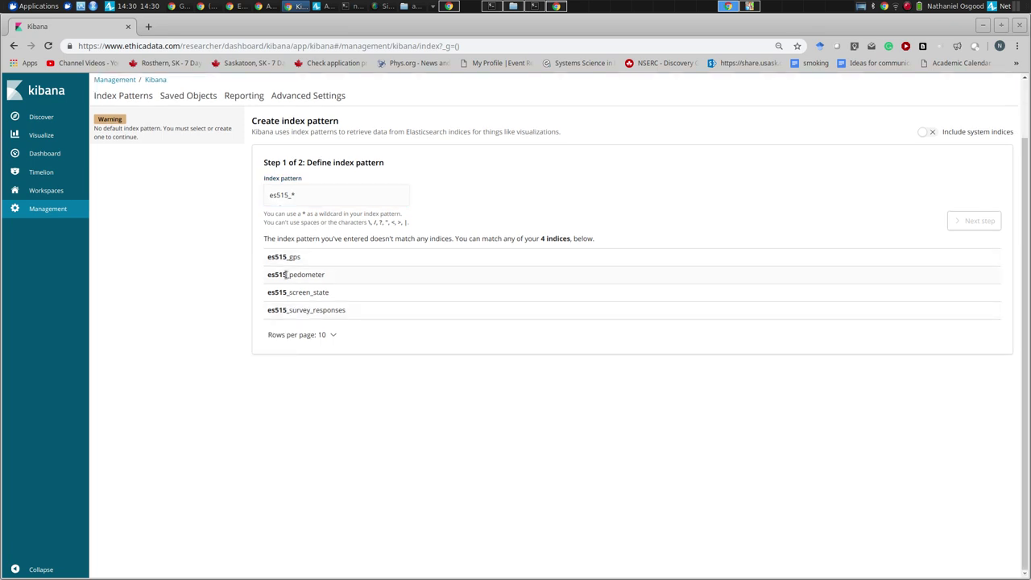
click(335, 195)
text(pedometer)
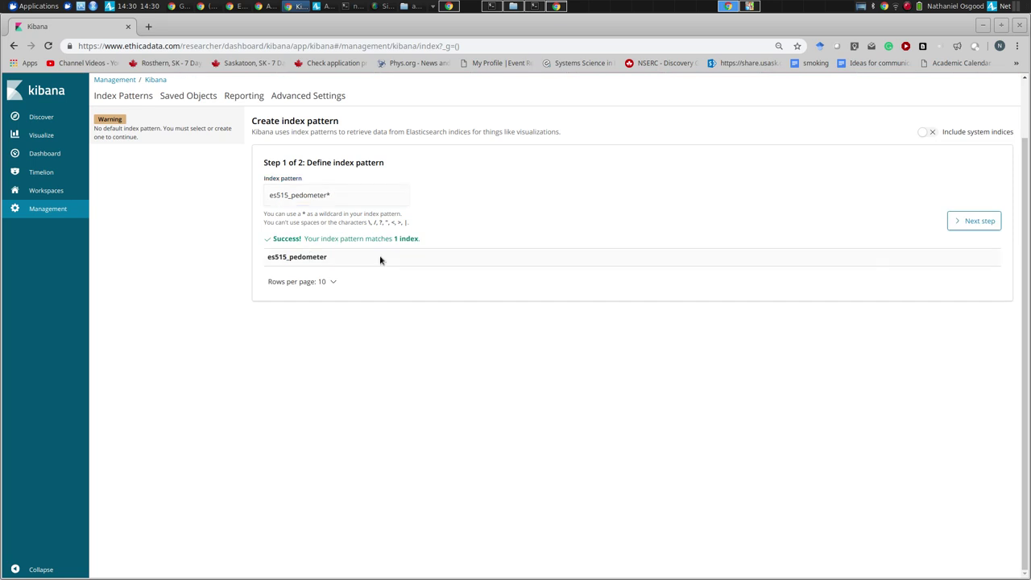
click(963, 222)
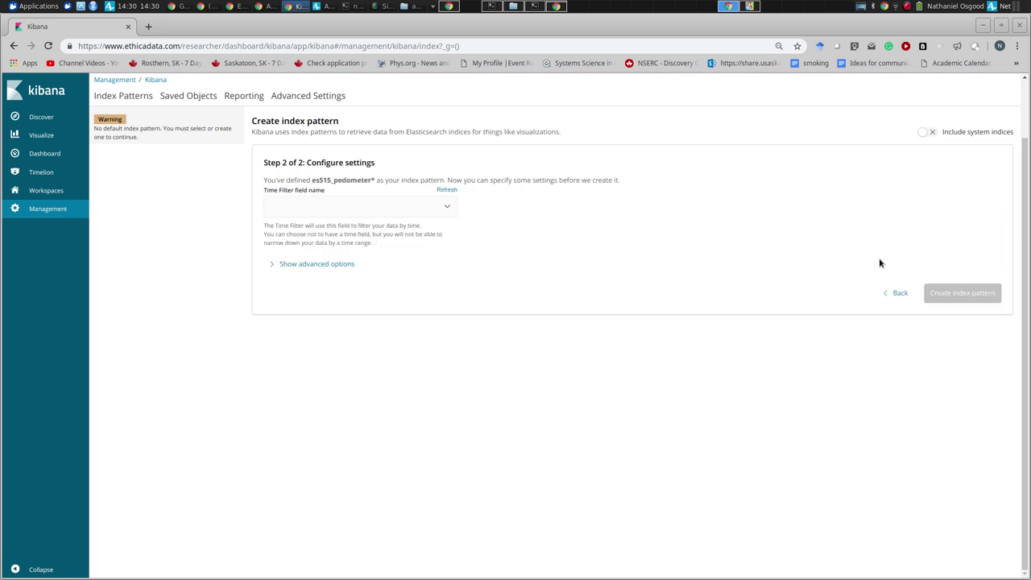
click(431, 205)
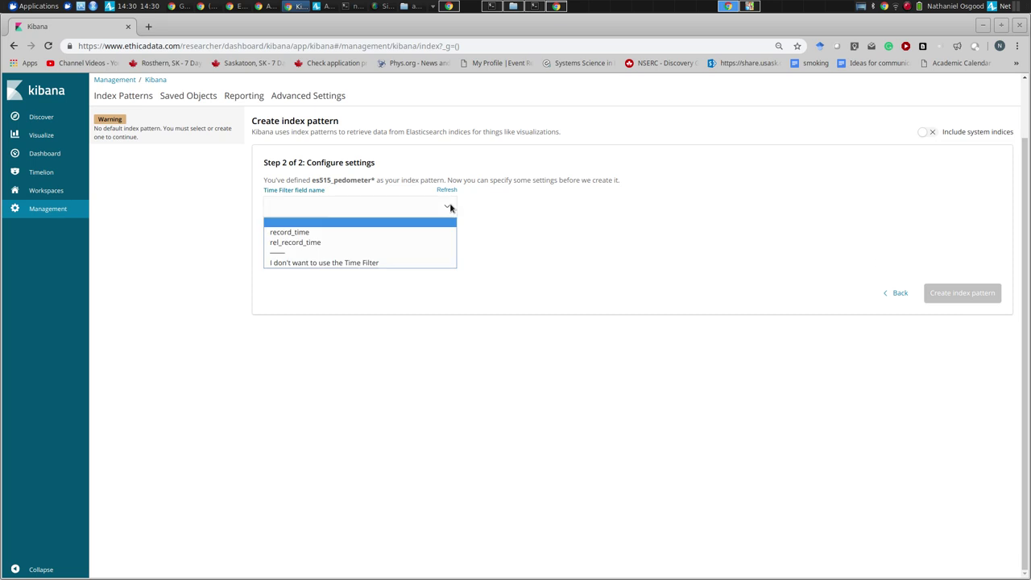
click(406, 233)
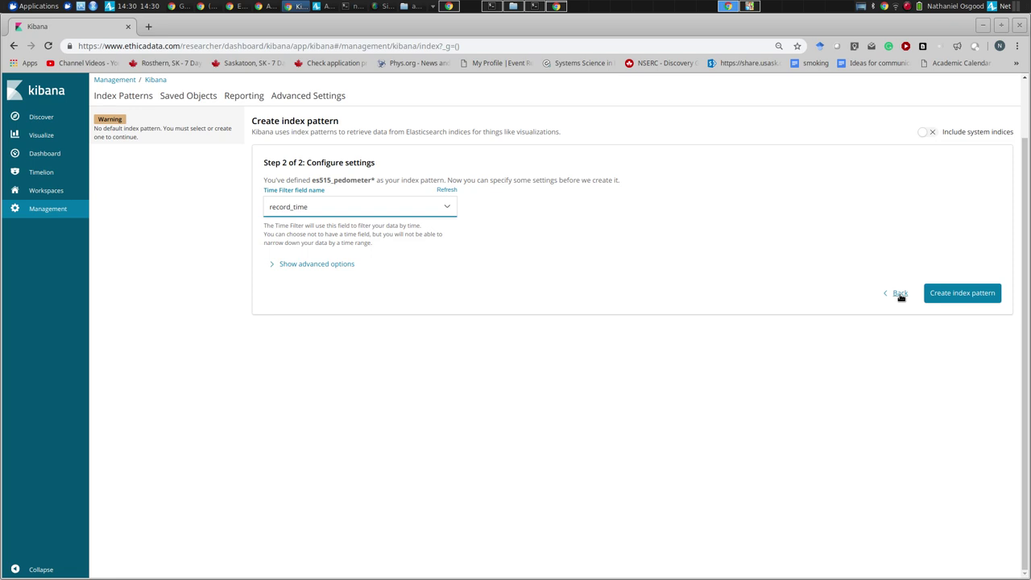
click(955, 292)
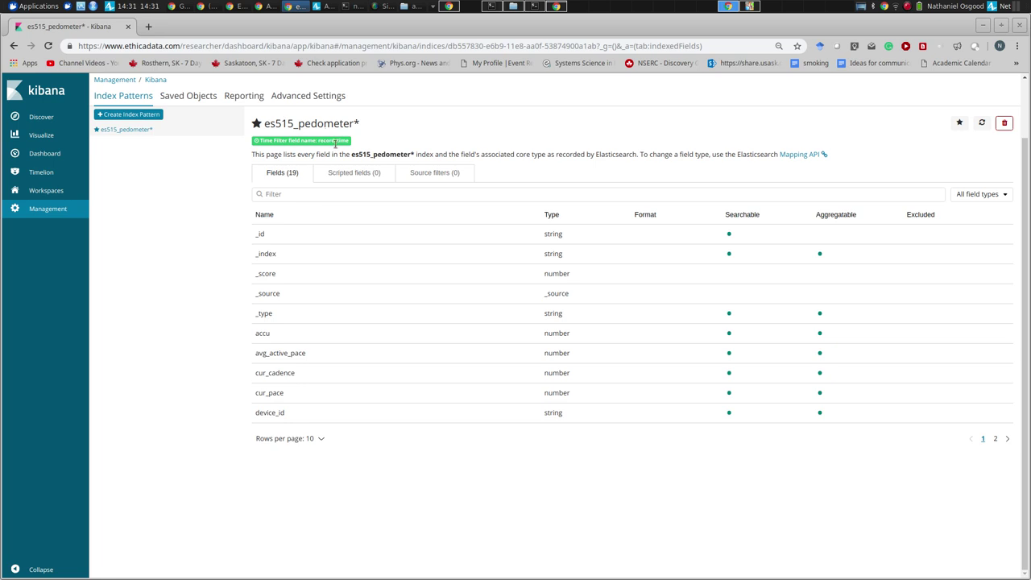
- Create the es515_survey_responses index pattern, using record_time as its time filter field
click(127, 114)
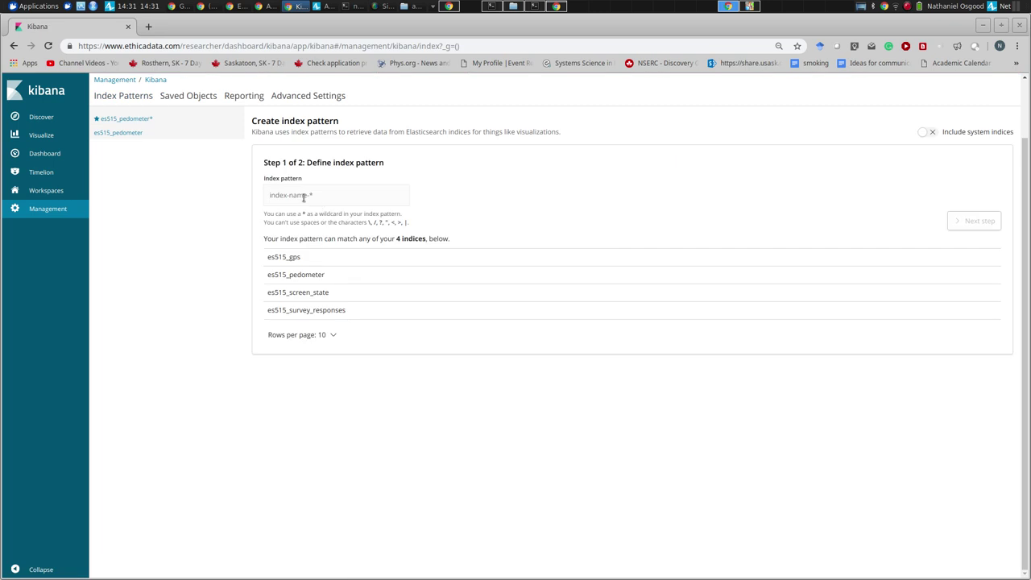
click(306, 193)
text(es515)
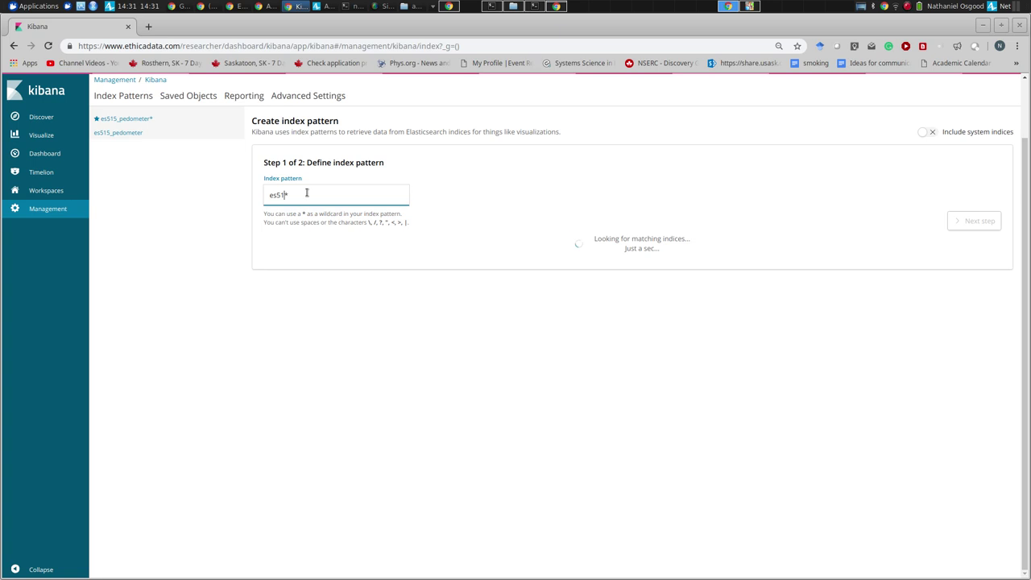
text(+surv)
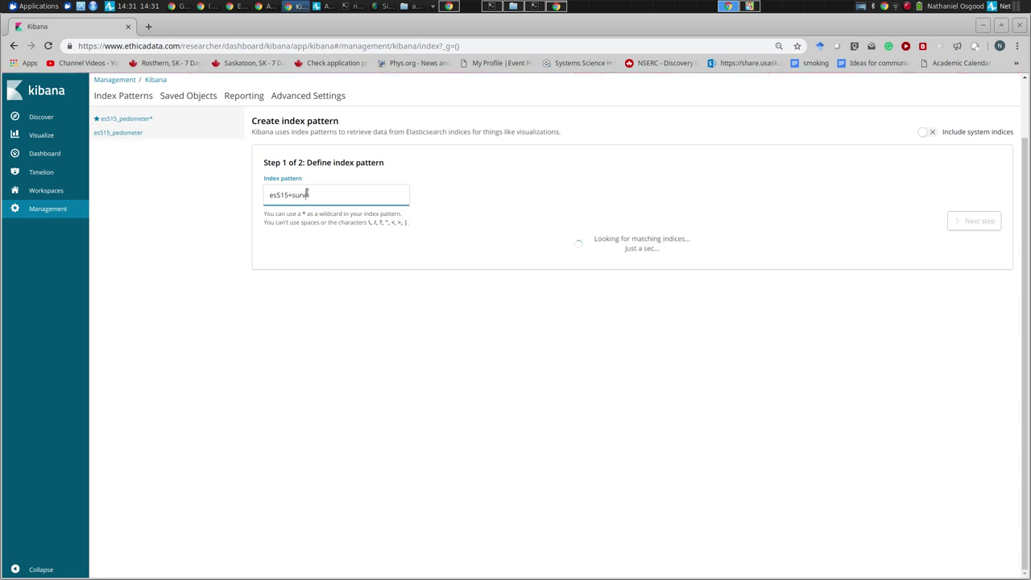
key(BackSpace)
key(BackSpace)
key(BackSpace)
click(657, 328)
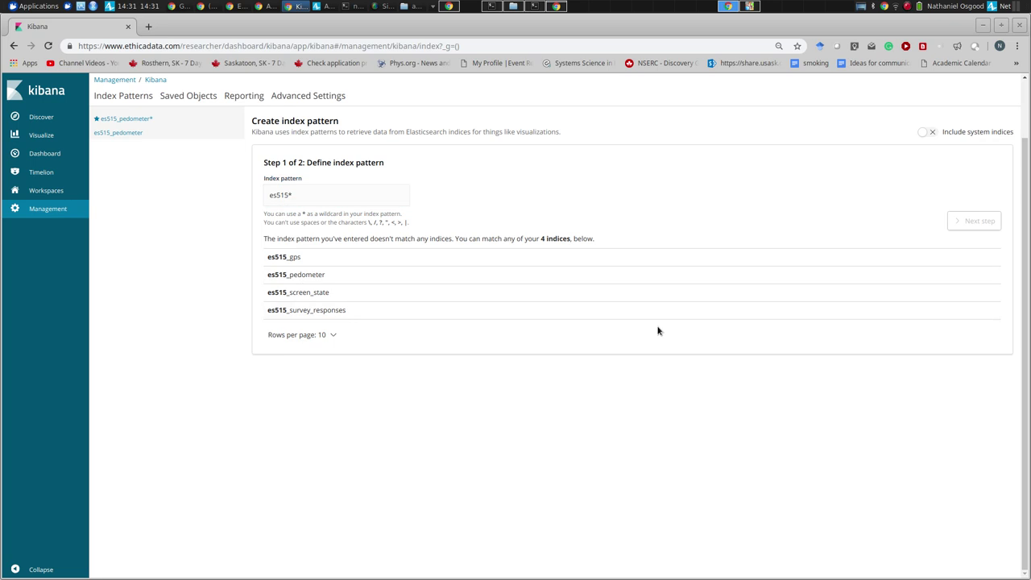
click(322, 202)
text(_surve)
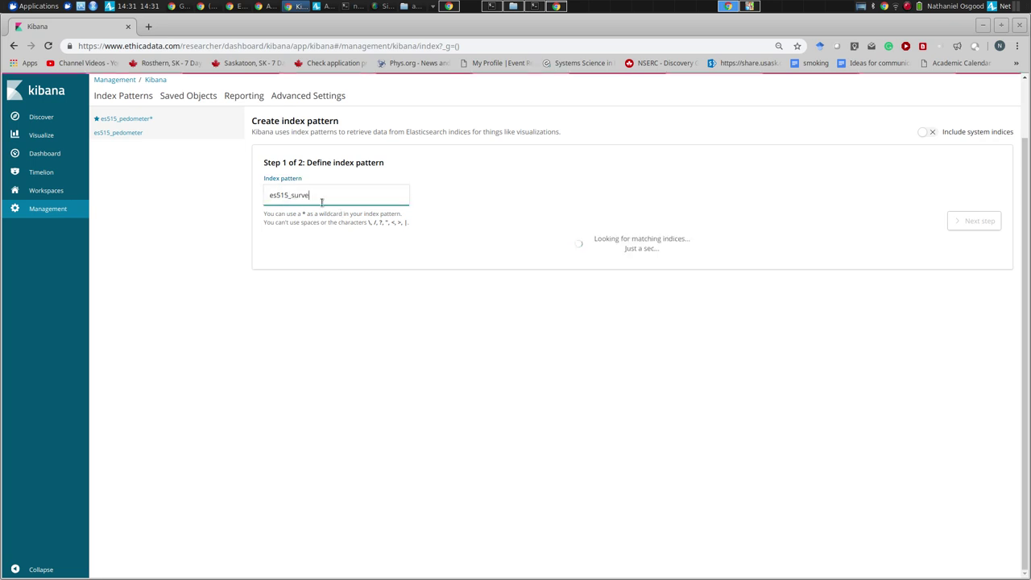
text(y_responses)
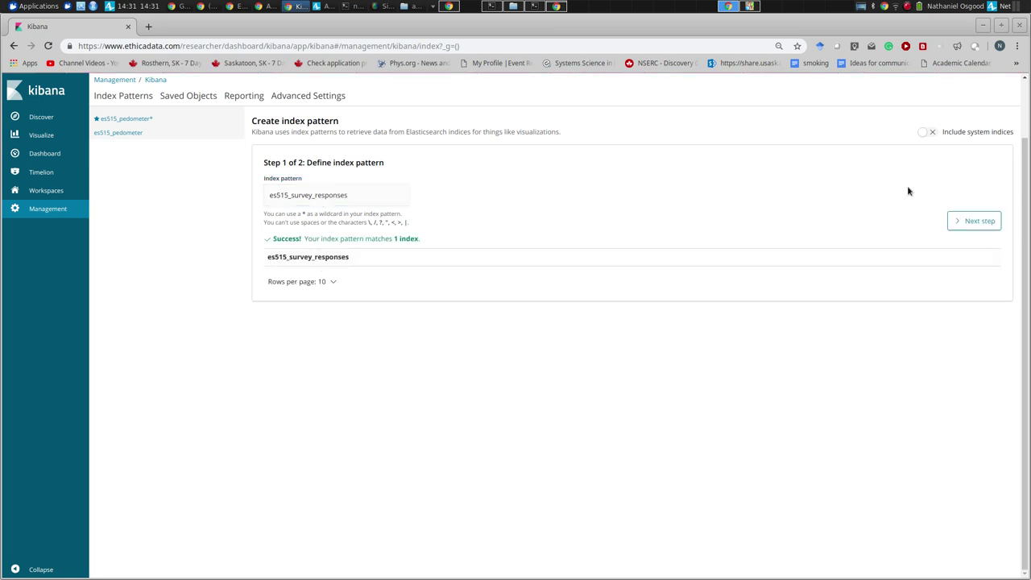
click(982, 226)
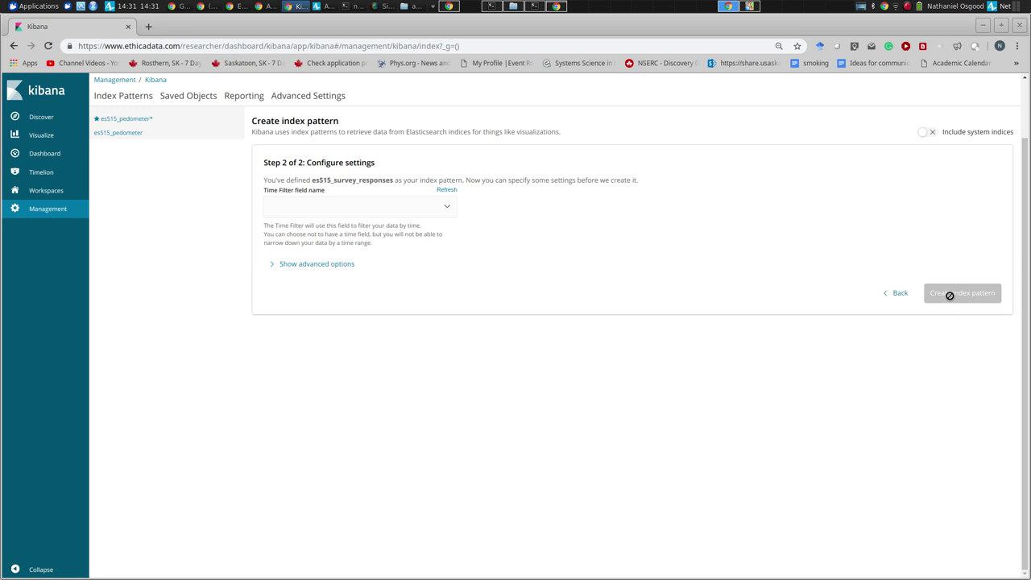
click(440, 209)
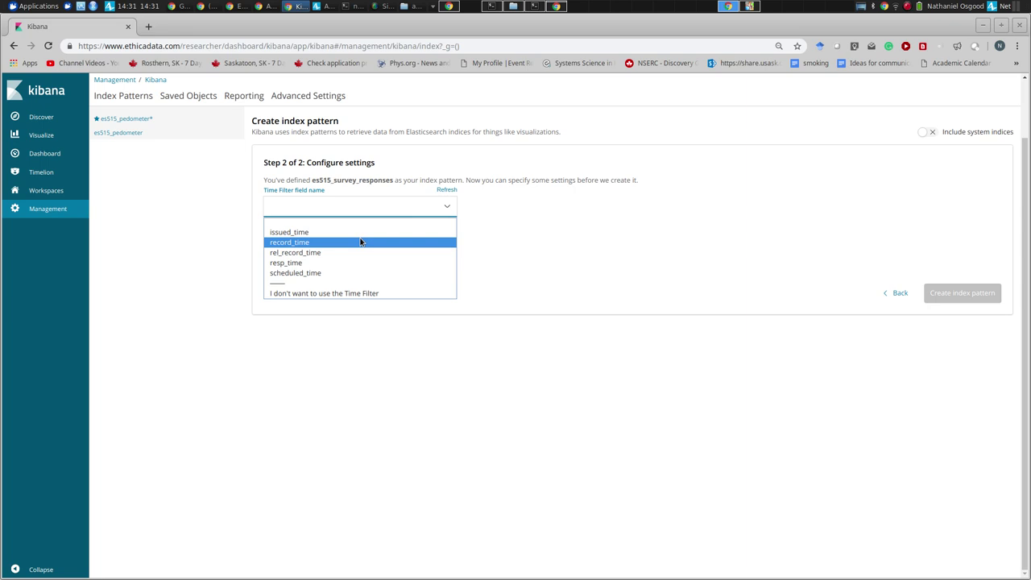
click(360, 242)
click(941, 294)
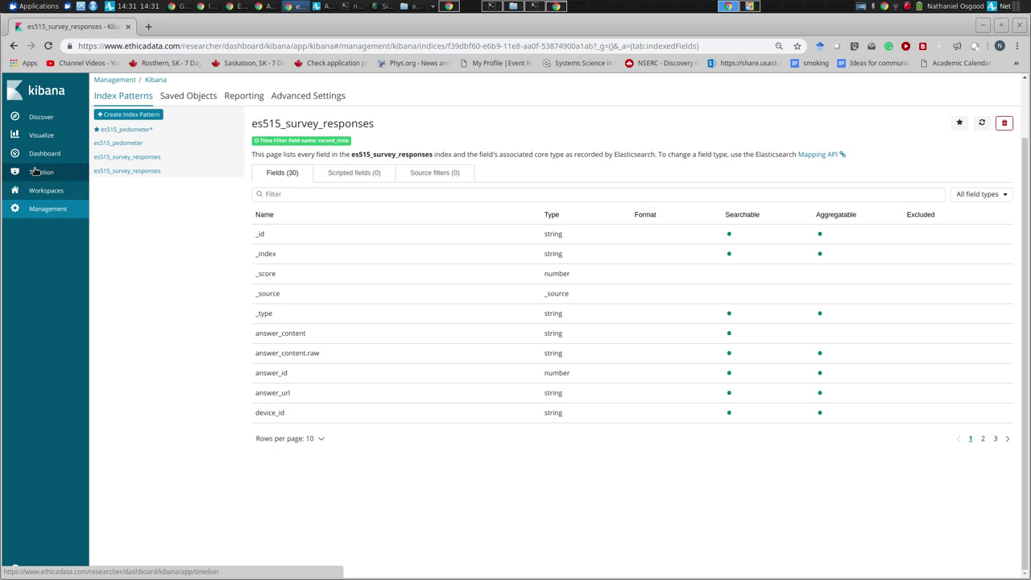
- Show pedometer records from the last 30 minutes in Discover with only the steps column
click(41, 119)
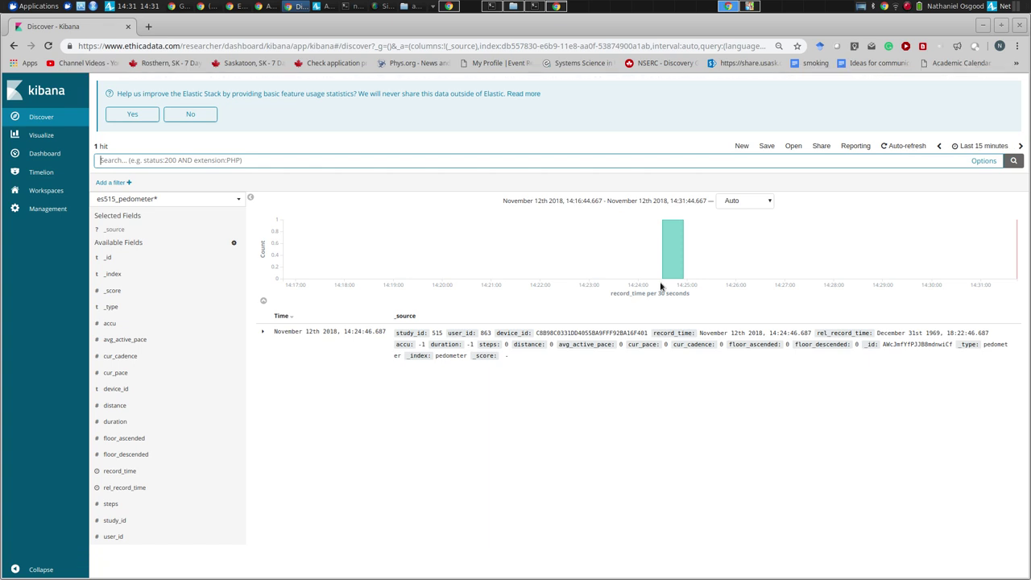
click(963, 146)
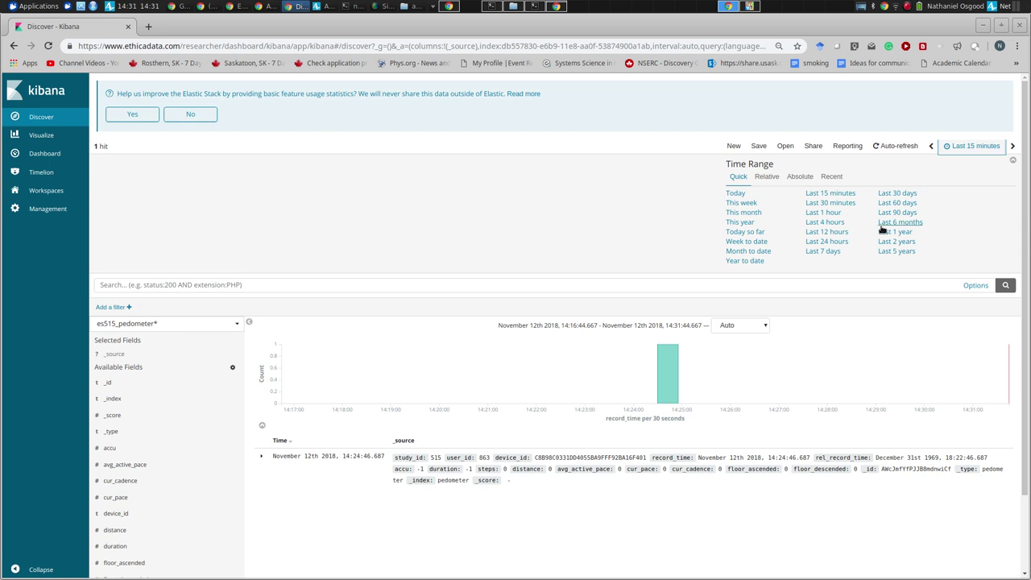
click(818, 203)
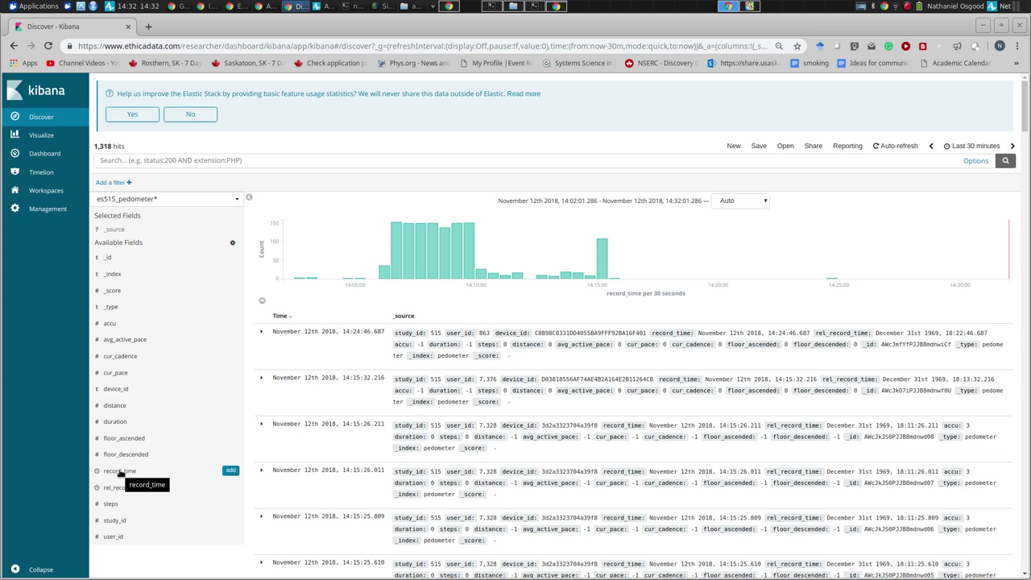
mouse_move(463, 265)
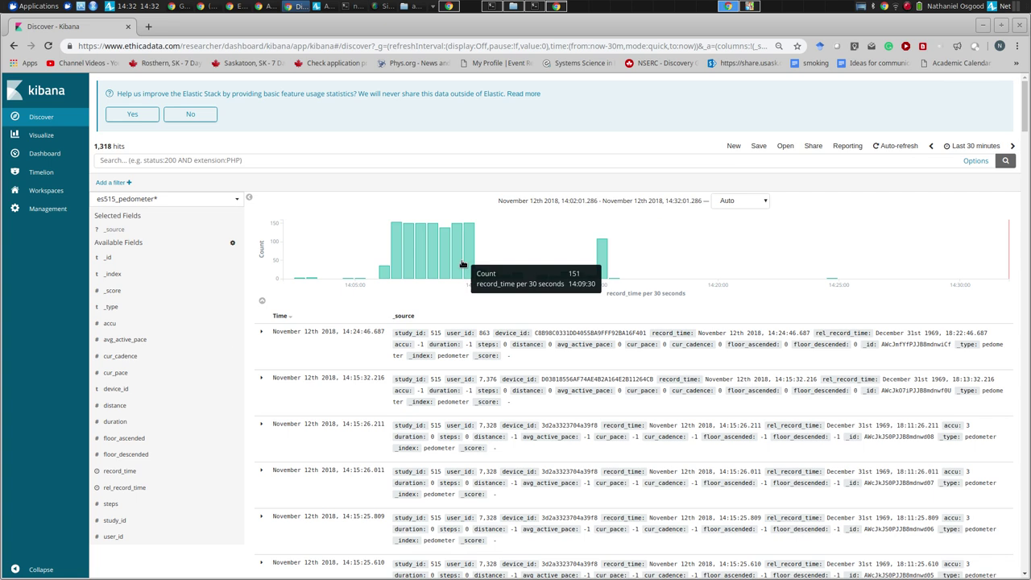
click(113, 504)
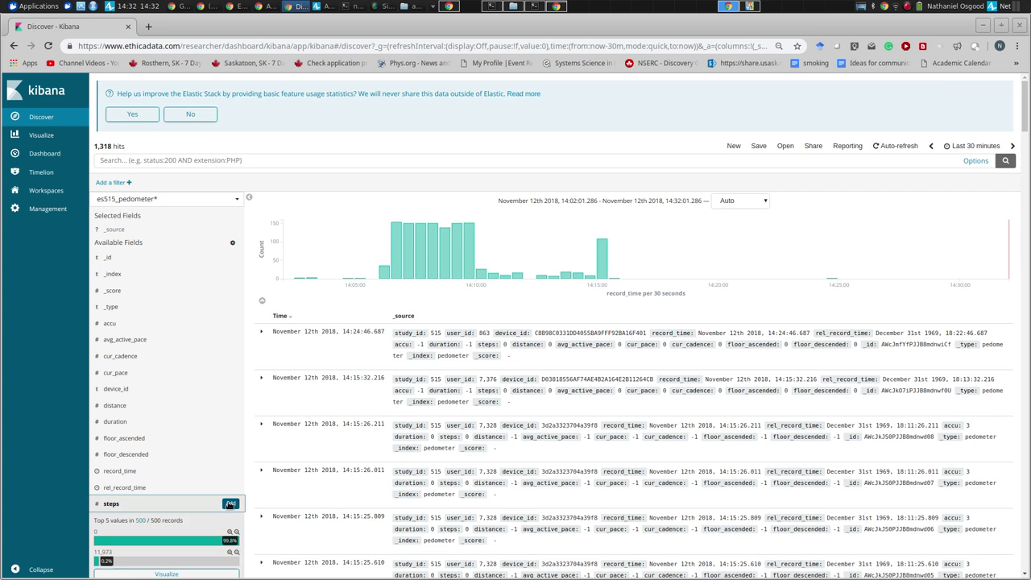
click(230, 504)
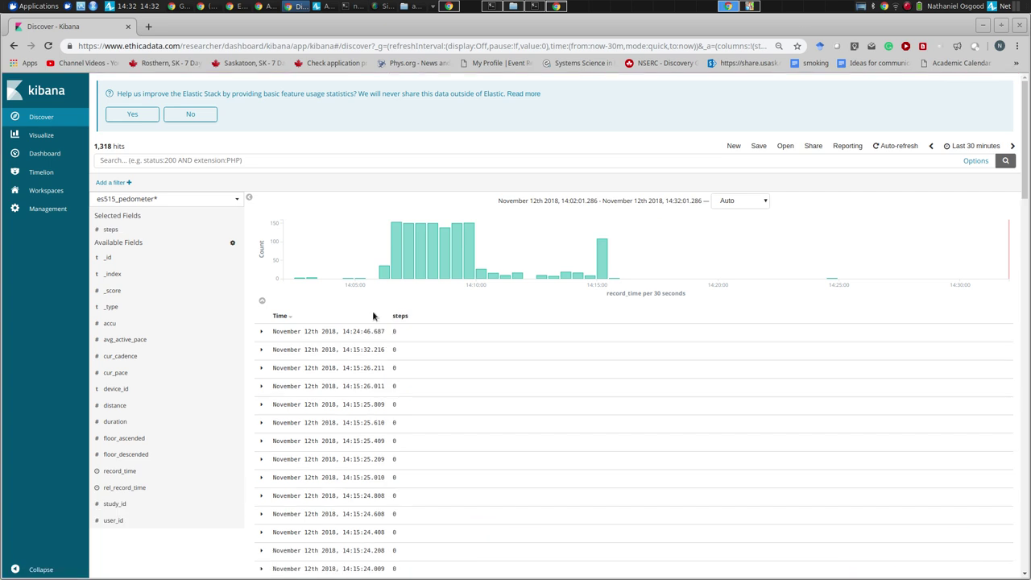
- Add floor_ascended and user_id as table columns beside steps
scroll(372, 310, down, 7)
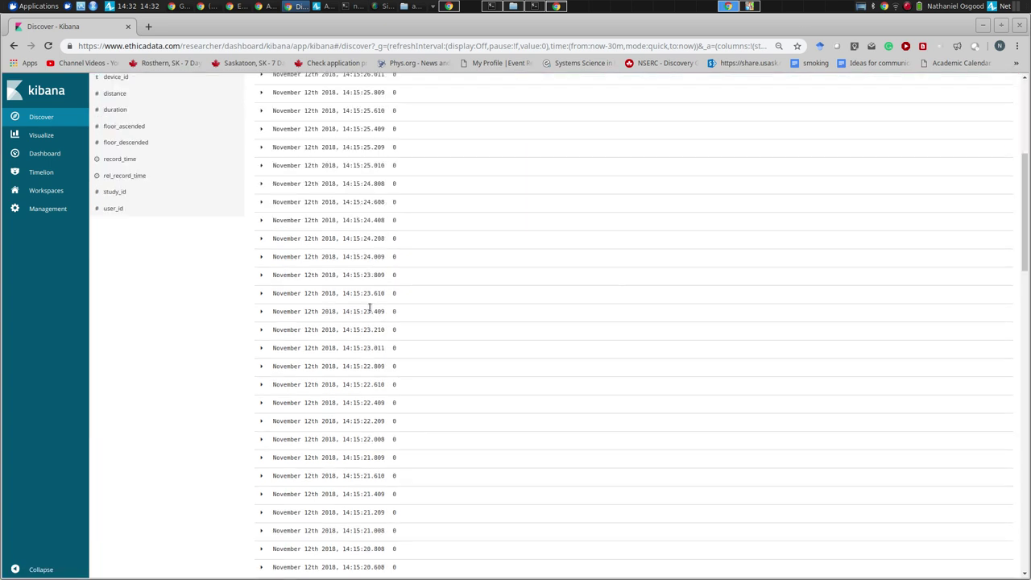
scroll(371, 310, down, 3)
scroll(370, 310, up, 10)
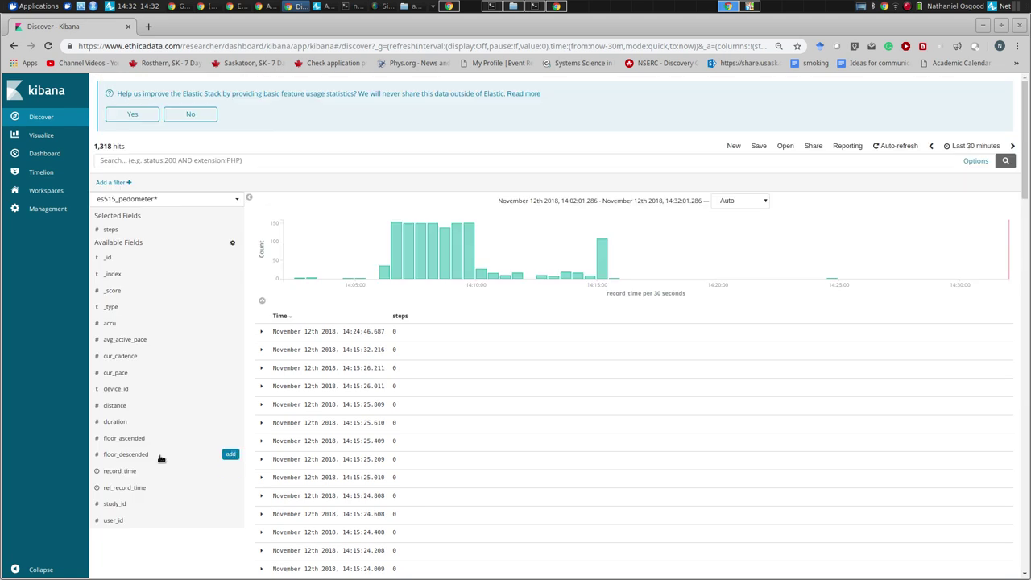
click(231, 436)
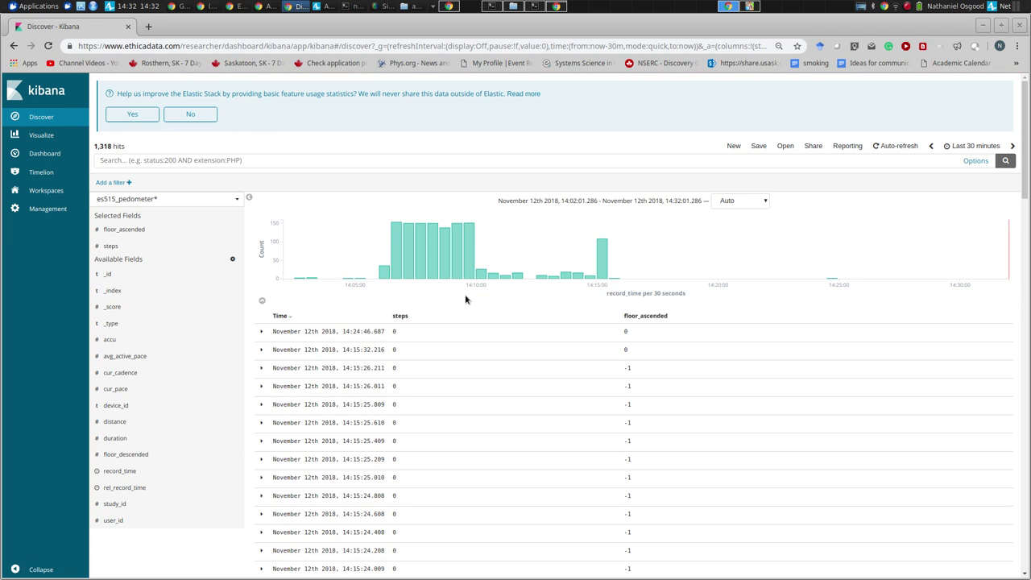
scroll(465, 300, down, 10)
scroll(465, 299, up, 10)
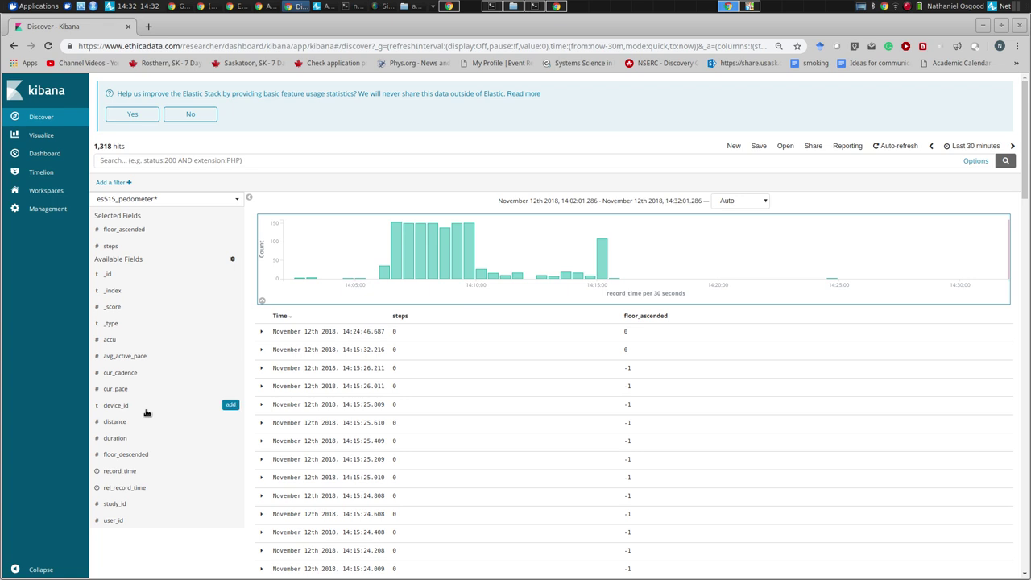
mouse_move(152, 279)
mouse_move(140, 245)
click(141, 521)
click(231, 520)
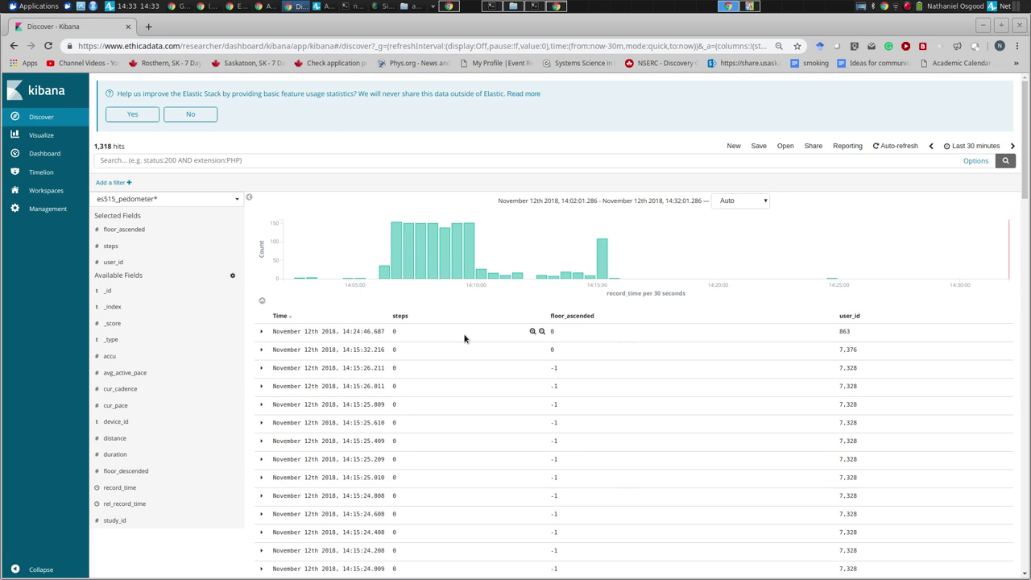
- Scroll through the 1,318 pedometer hits and return to the top of the results
scroll(464, 338, down, 5)
scroll(464, 339, down, 10)
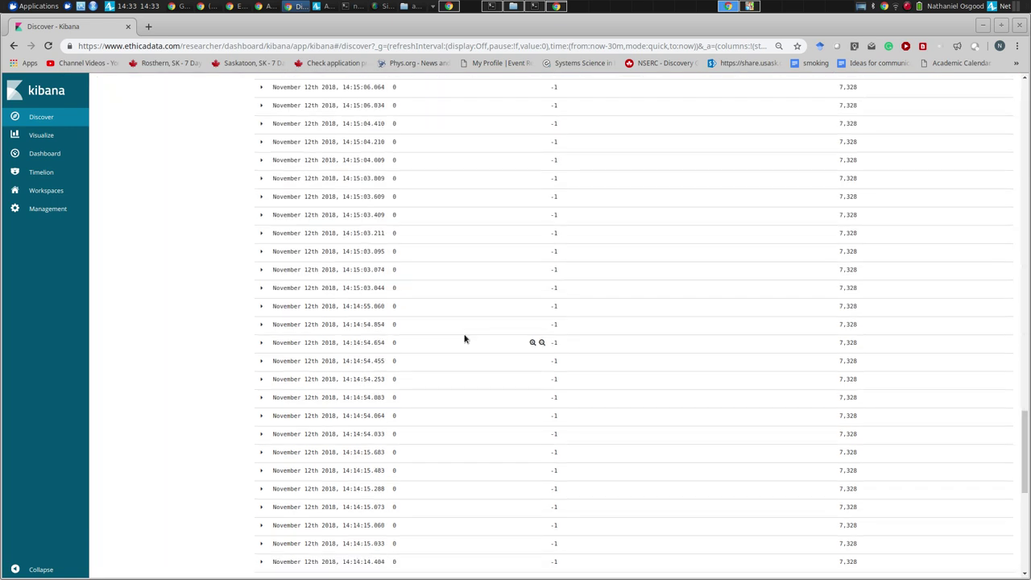
key(Home)
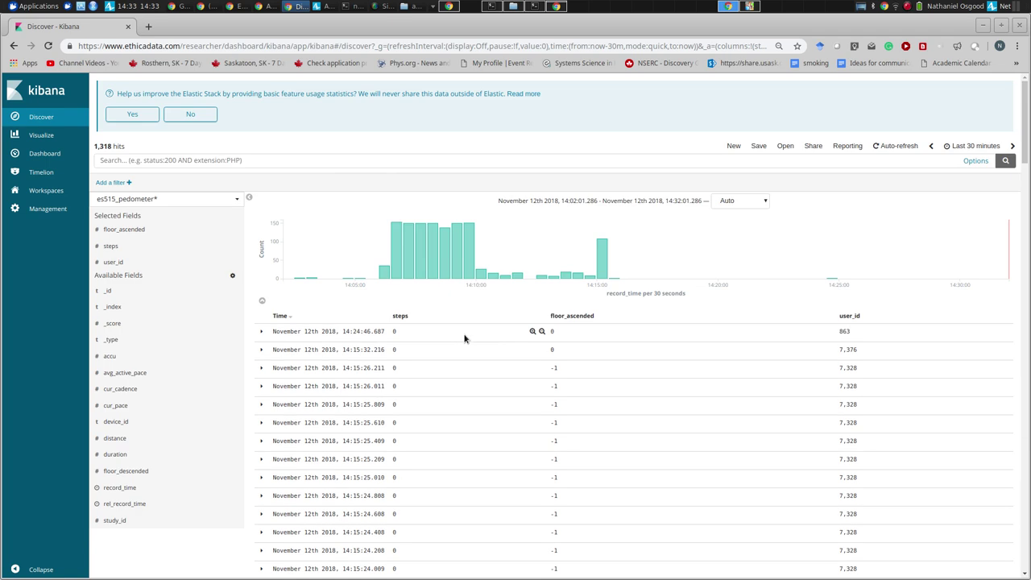
scroll(464, 338, down, 10)
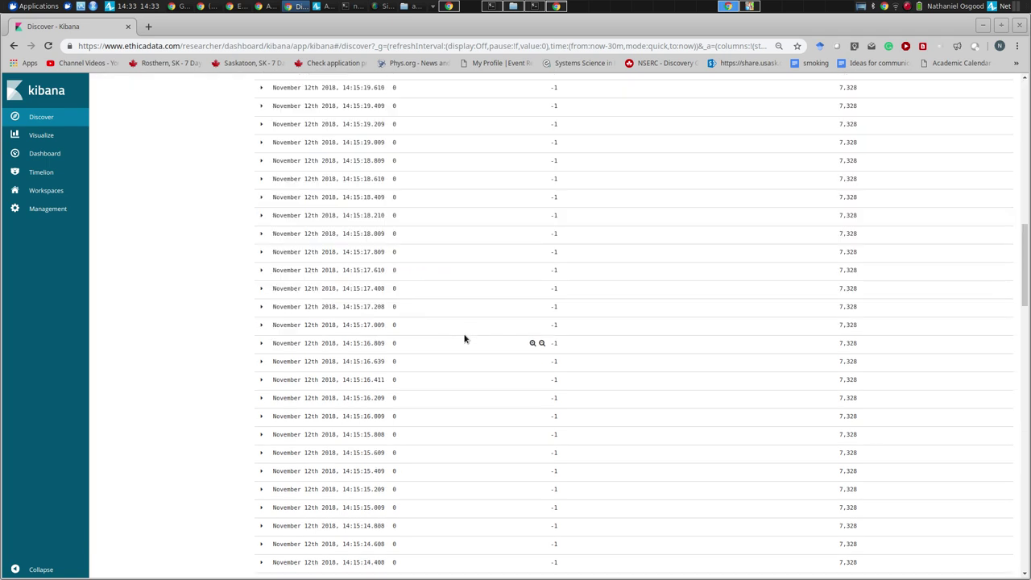
scroll(464, 338, down, 5)
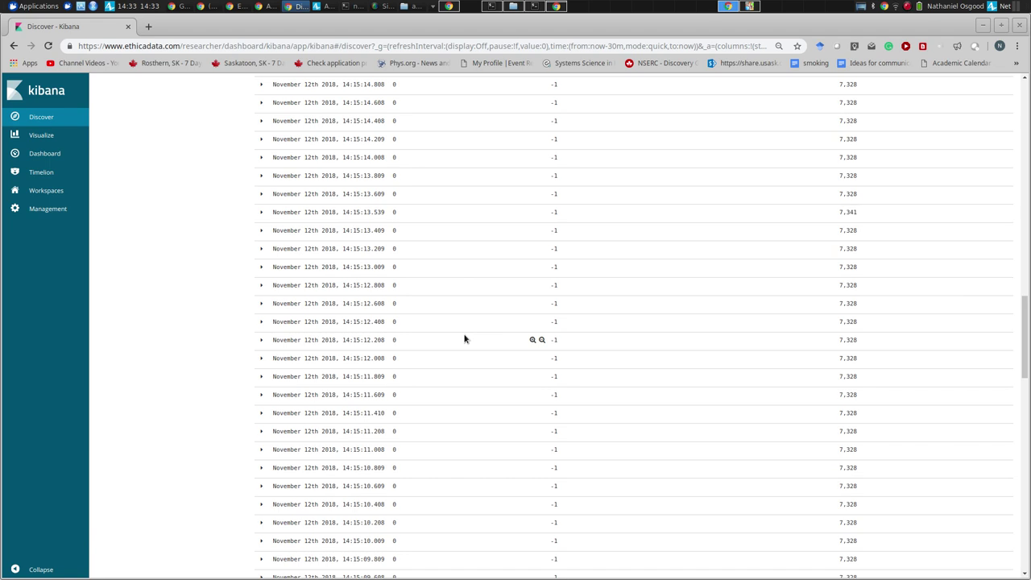
key(Home)
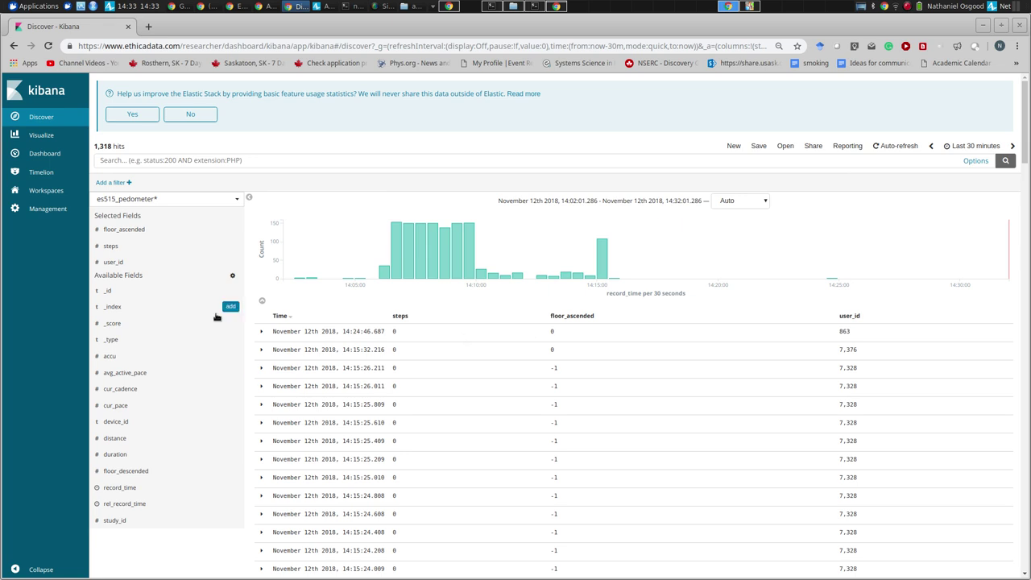
- Filter records to one participant's user_id with 'is', then visualize the user_id field
mouse_move(181, 233)
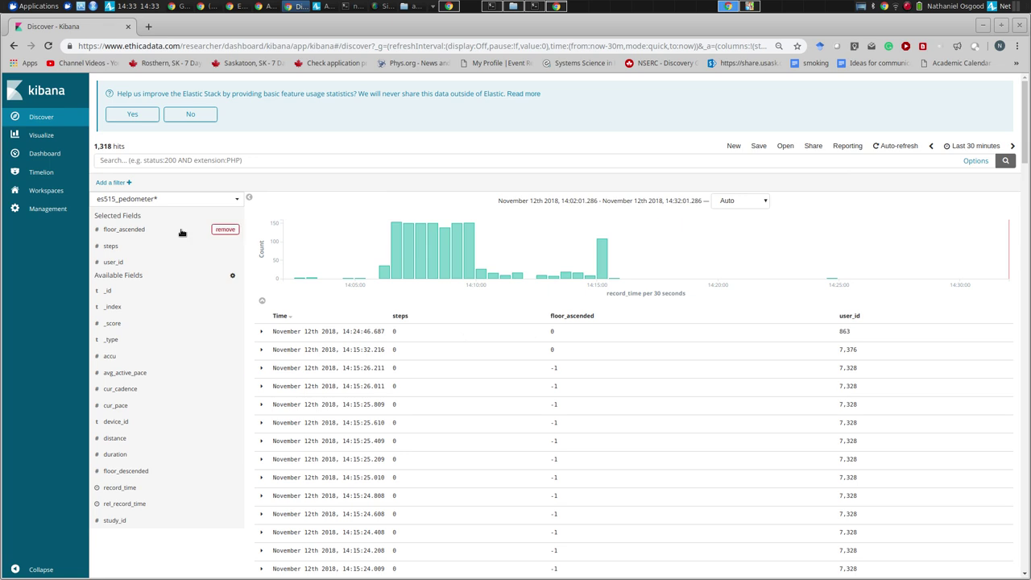
click(127, 184)
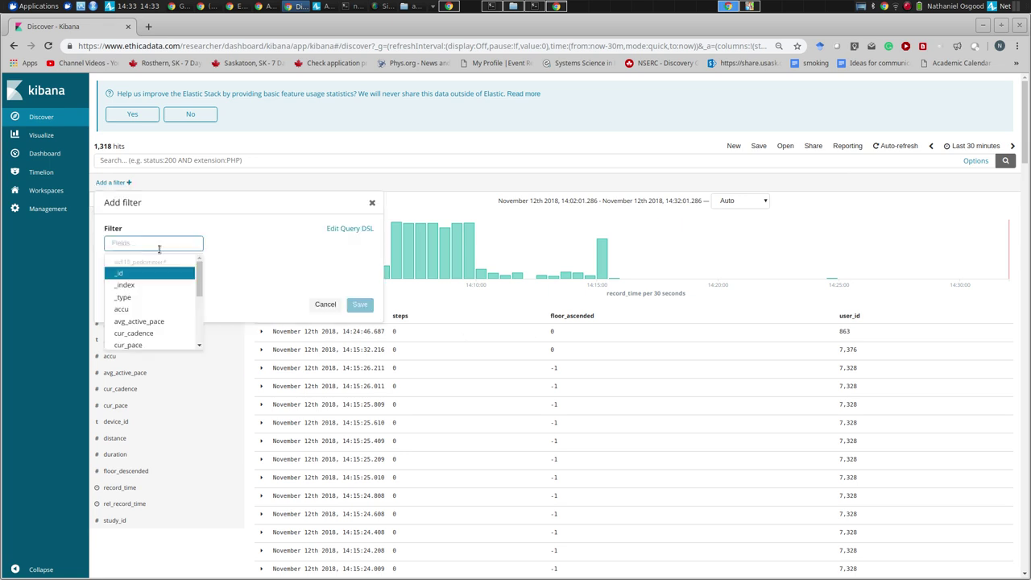
scroll(199, 330, down, 3)
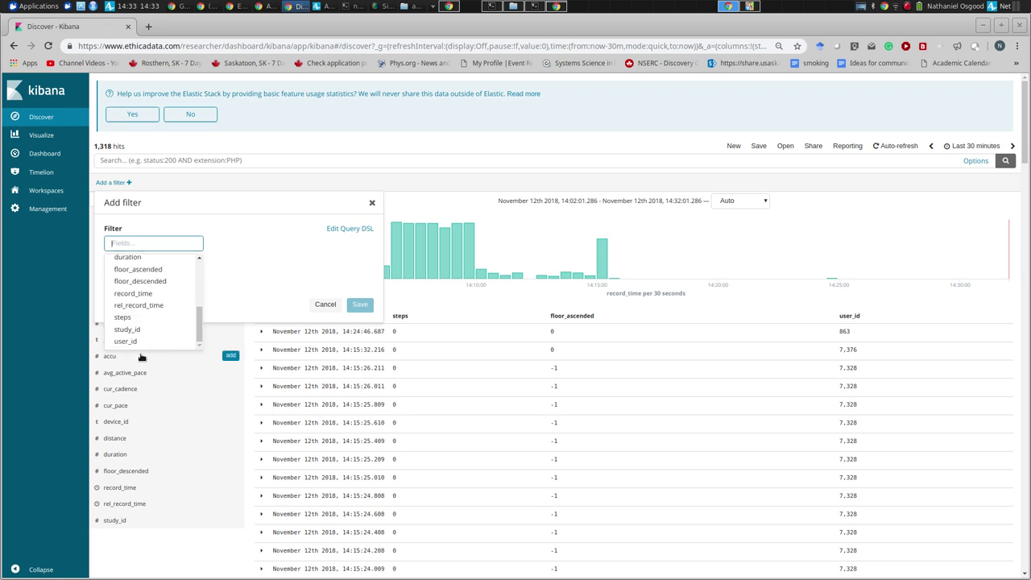
click(133, 341)
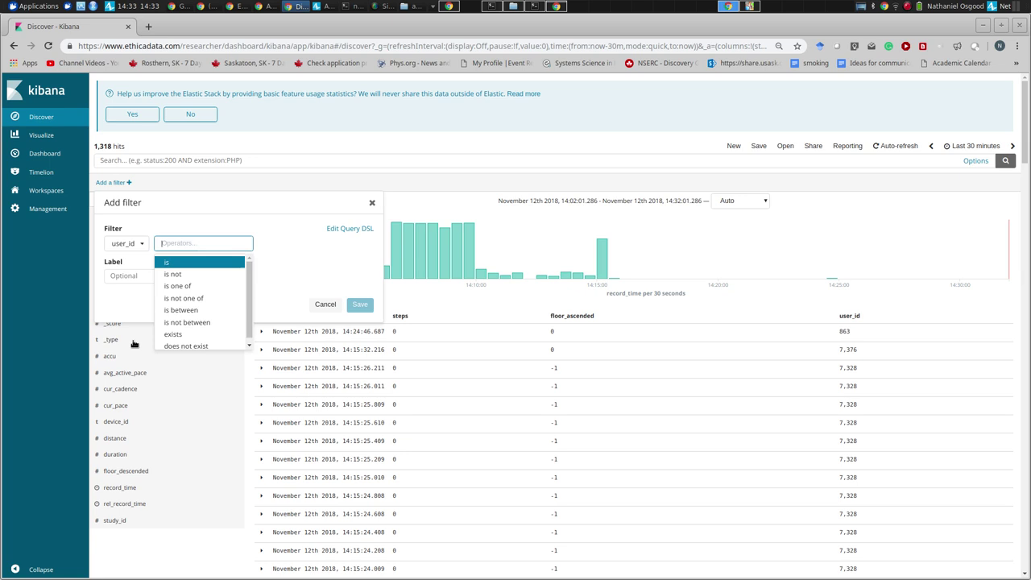
click(182, 264)
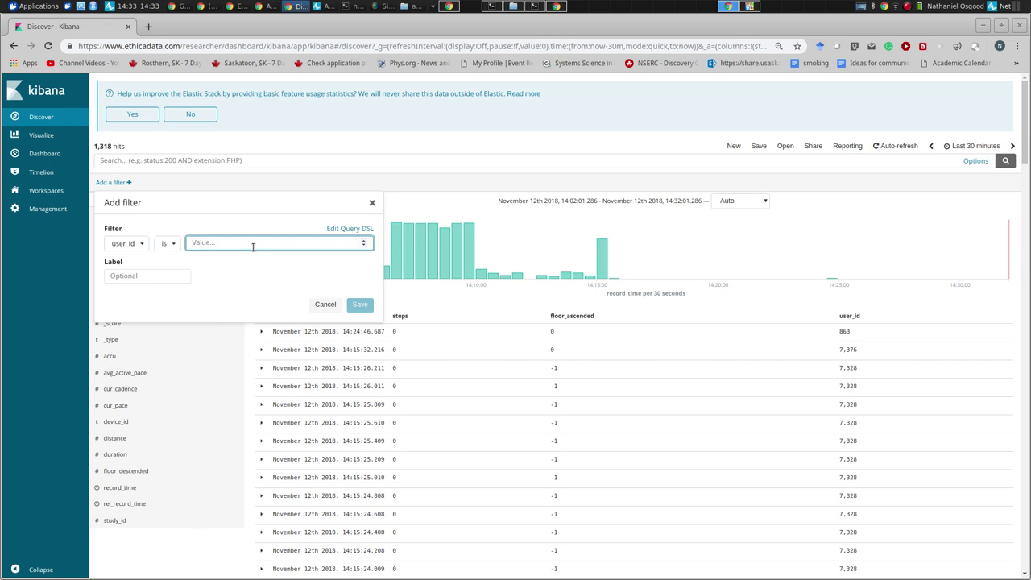
text(2785)
click(359, 304)
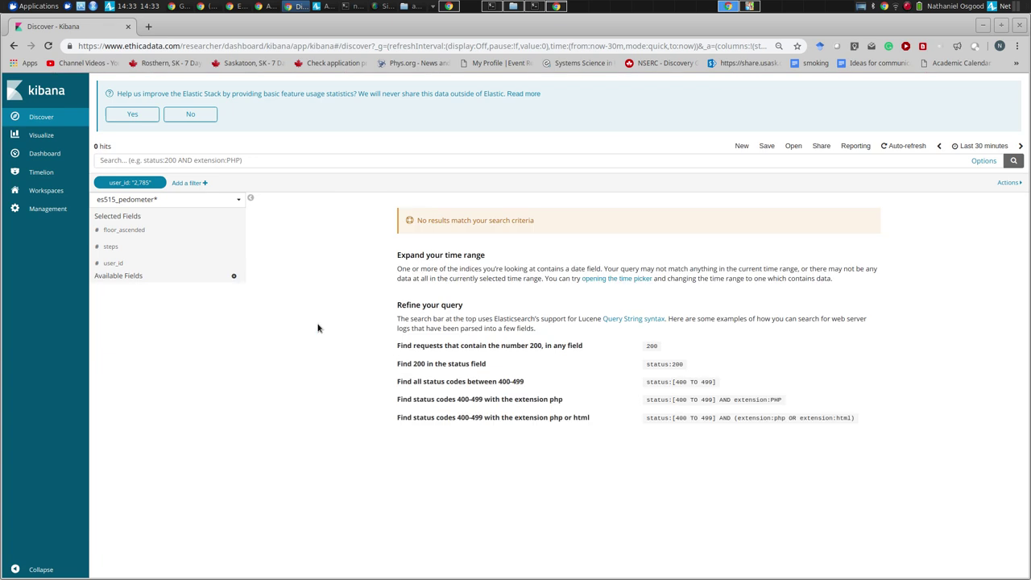
click(119, 264)
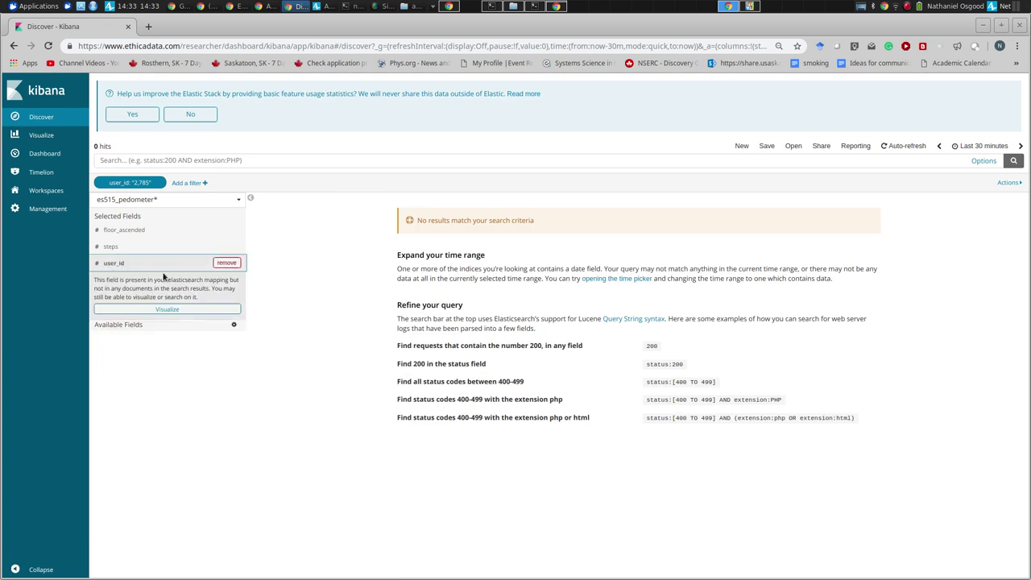
click(167, 309)
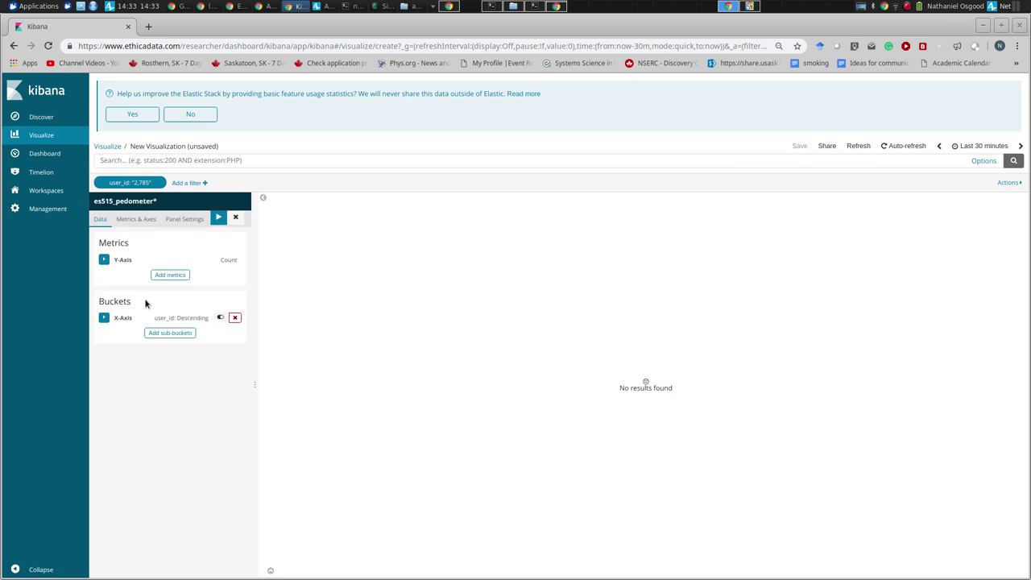
- Leave the unsaved user_id chart and reach the empty Visualize landing page
click(42, 117)
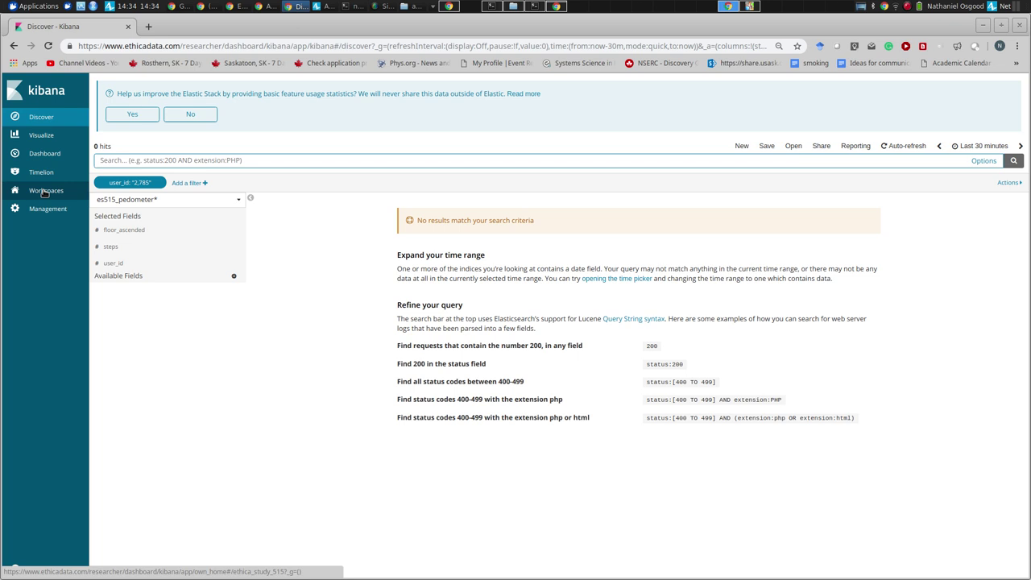
click(41, 135)
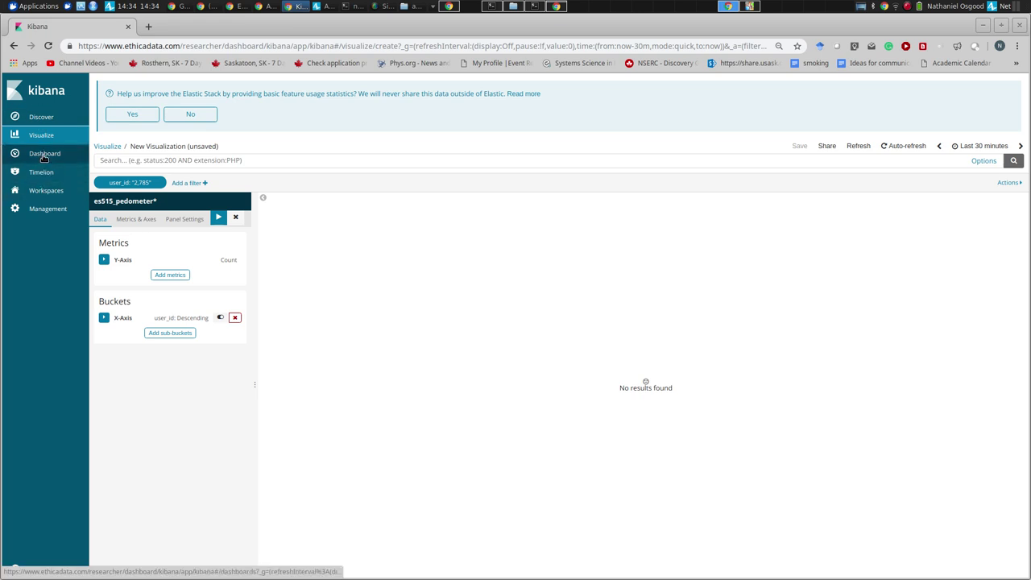
click(40, 134)
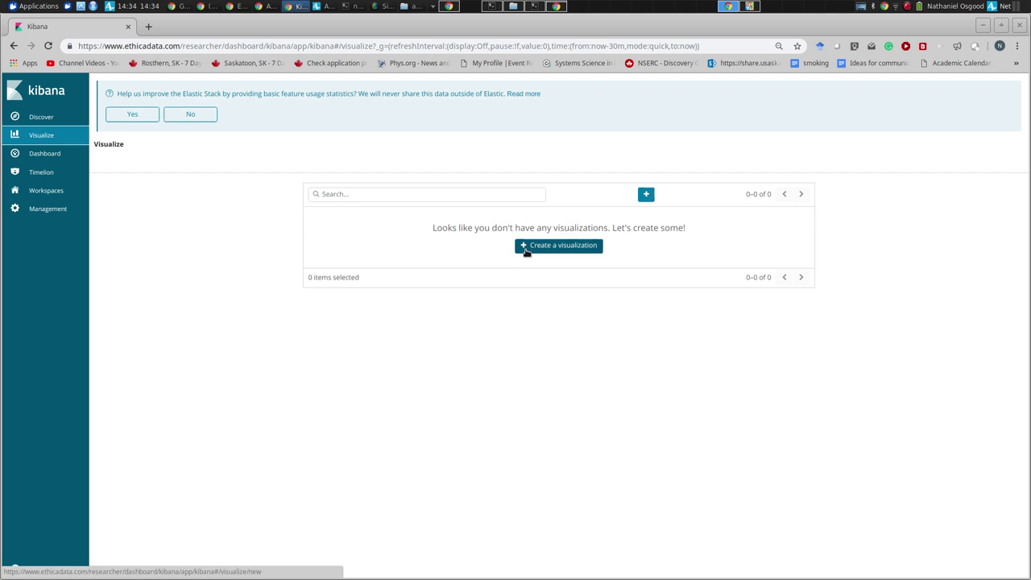
- Create a new Pie visualization based on the es515_pedometer* index
click(525, 250)
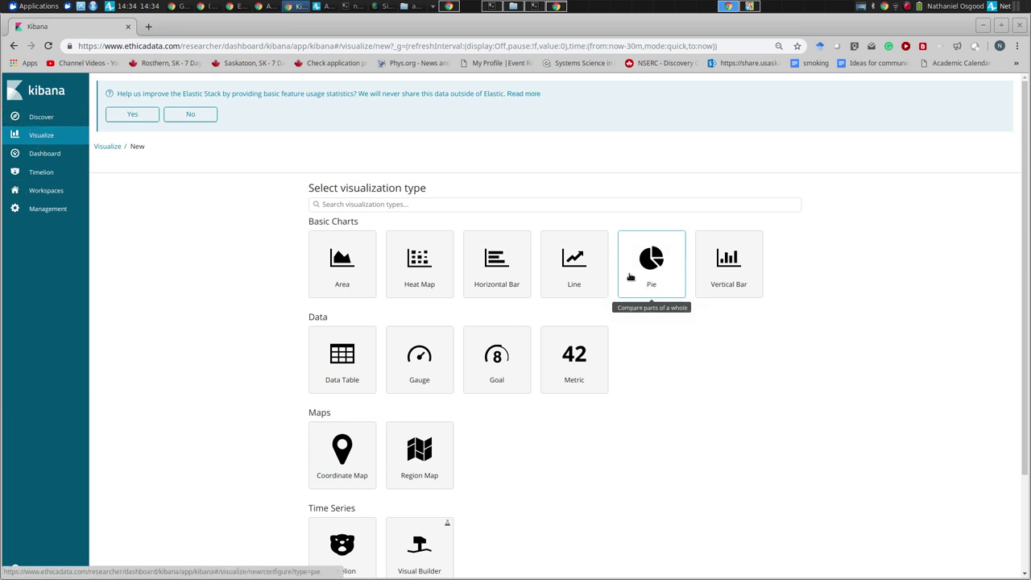
click(630, 274)
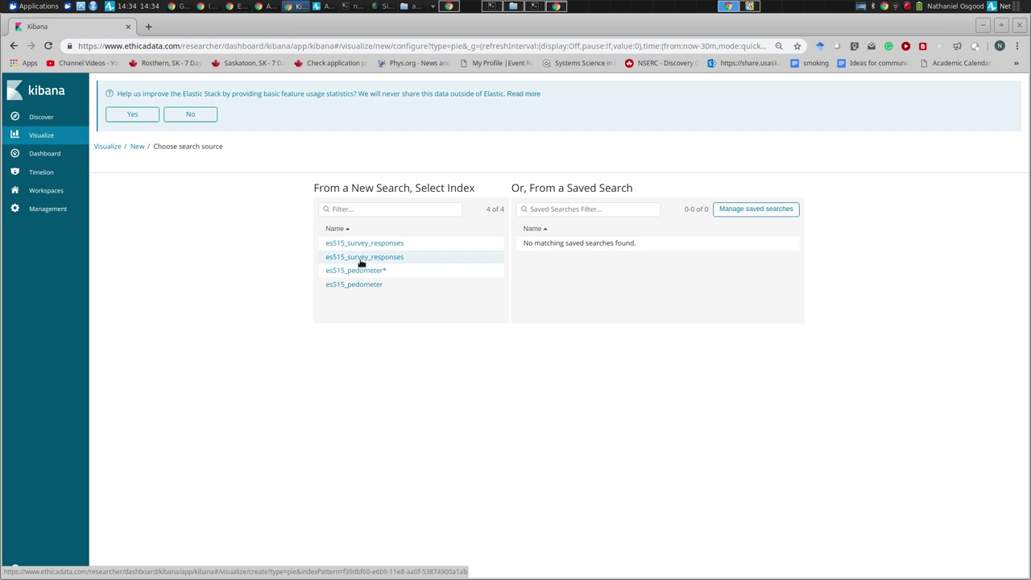
click(356, 271)
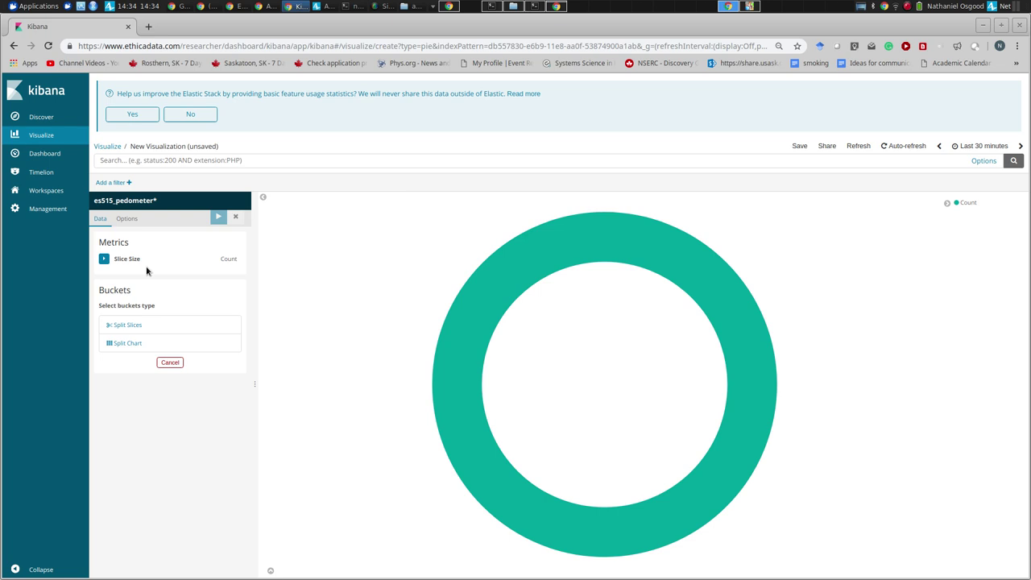
click(132, 326)
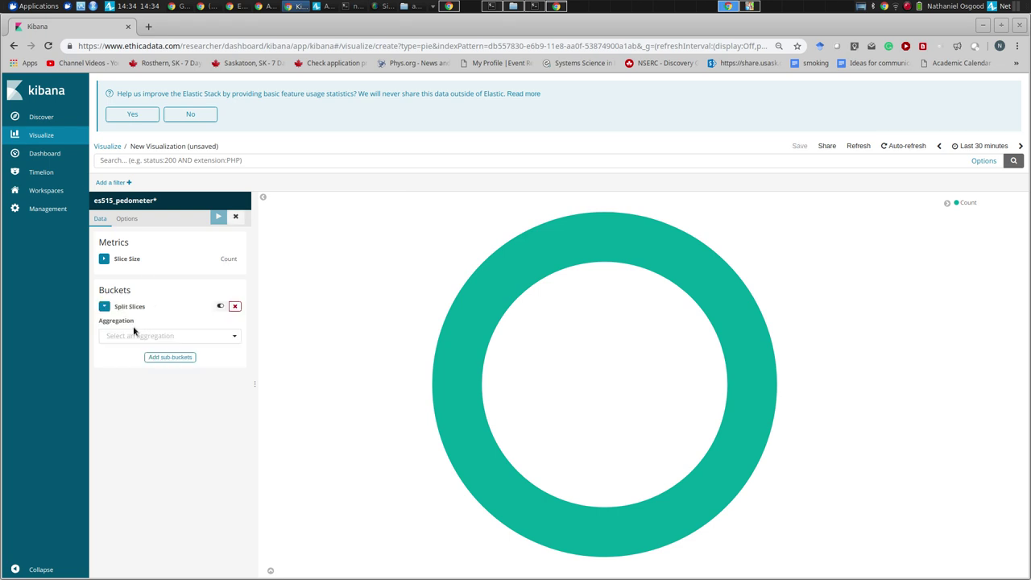
click(124, 335)
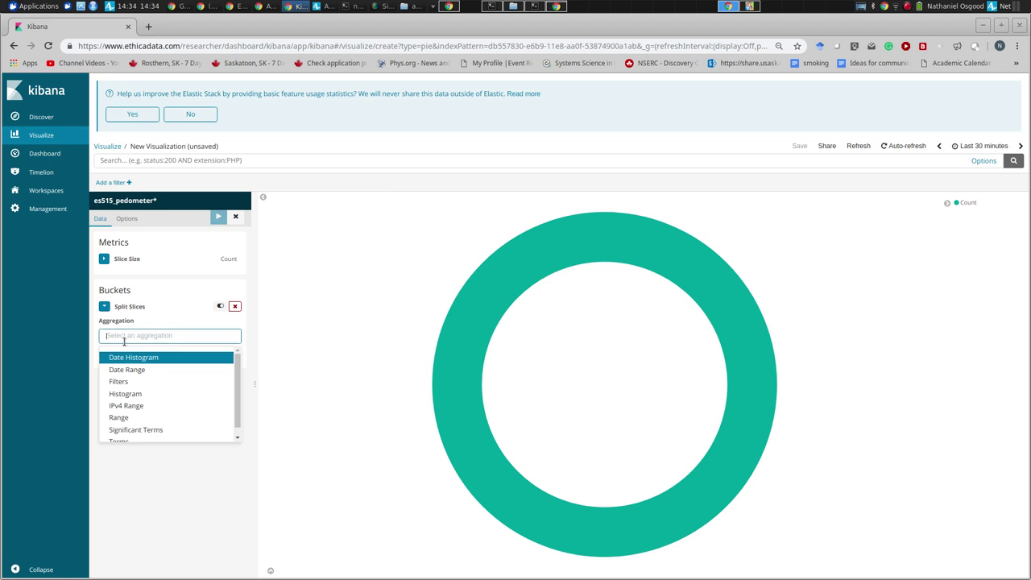
drag(237, 401, 236, 427)
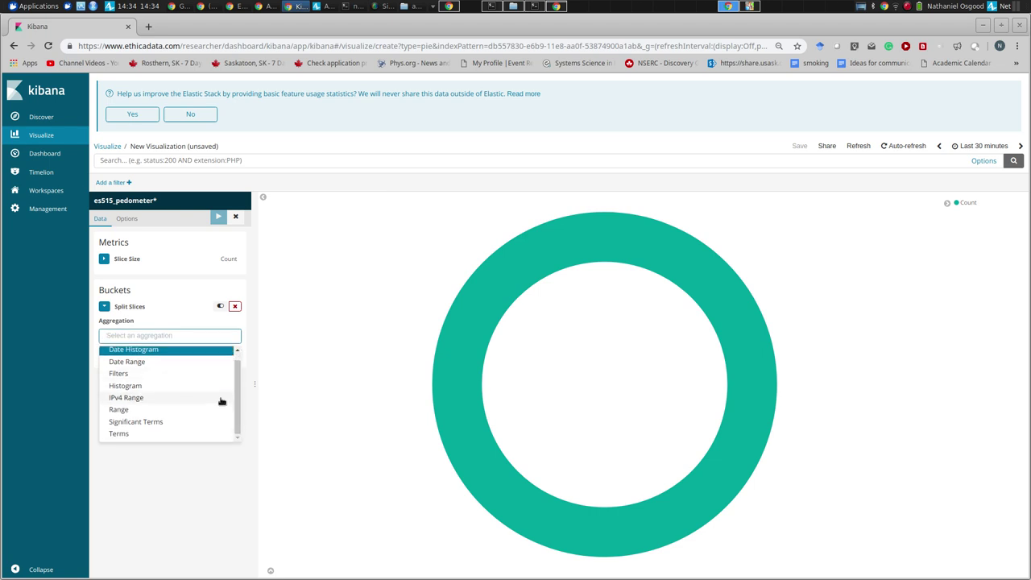
drag(240, 400, 232, 417)
click(165, 433)
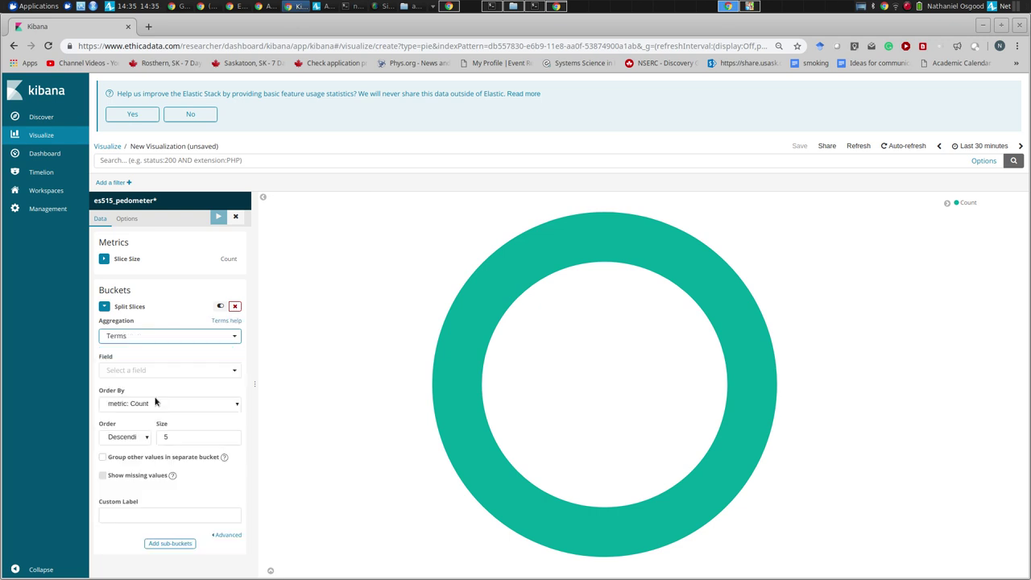
click(150, 370)
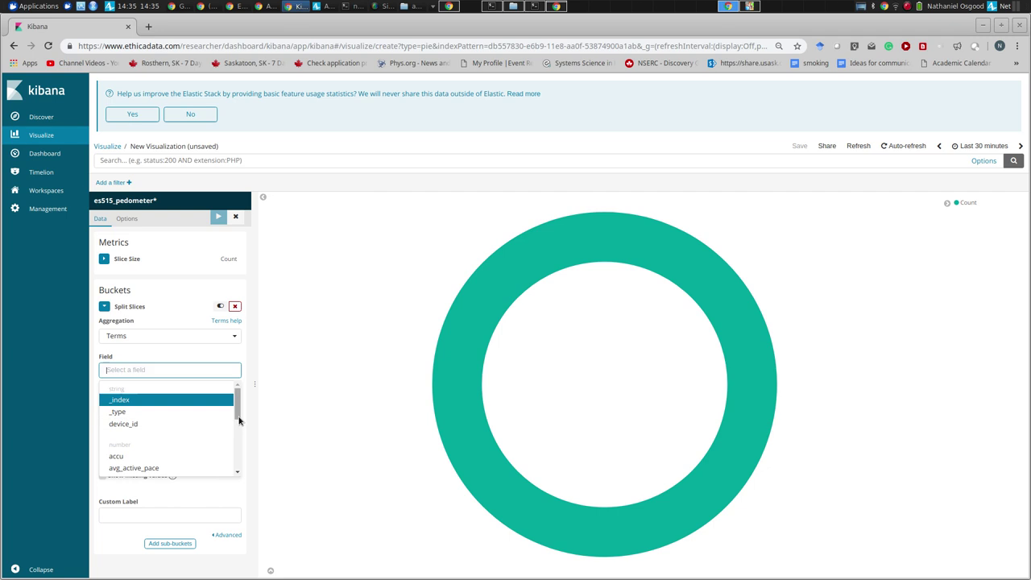
drag(239, 419, 238, 468)
click(193, 434)
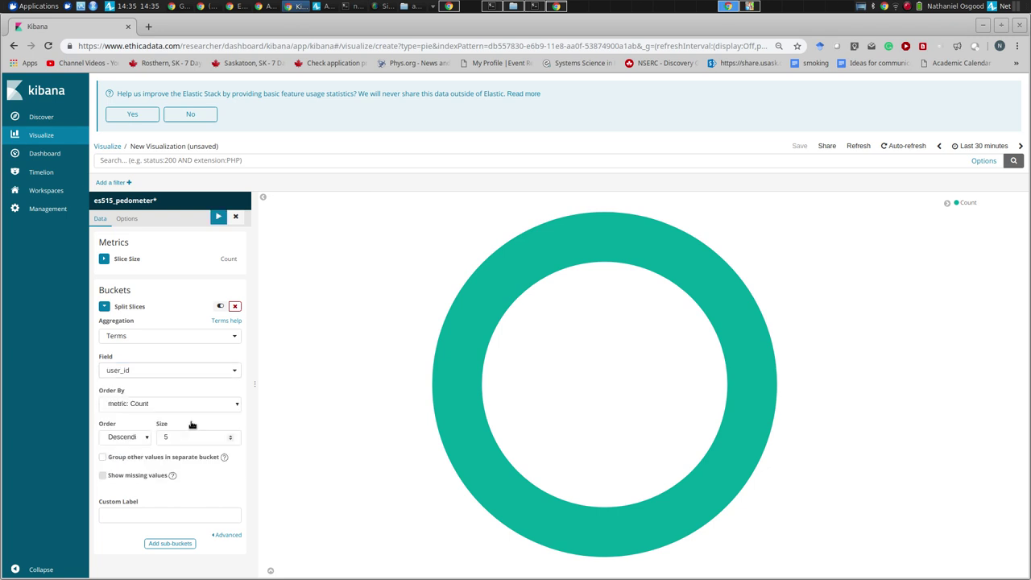
click(217, 218)
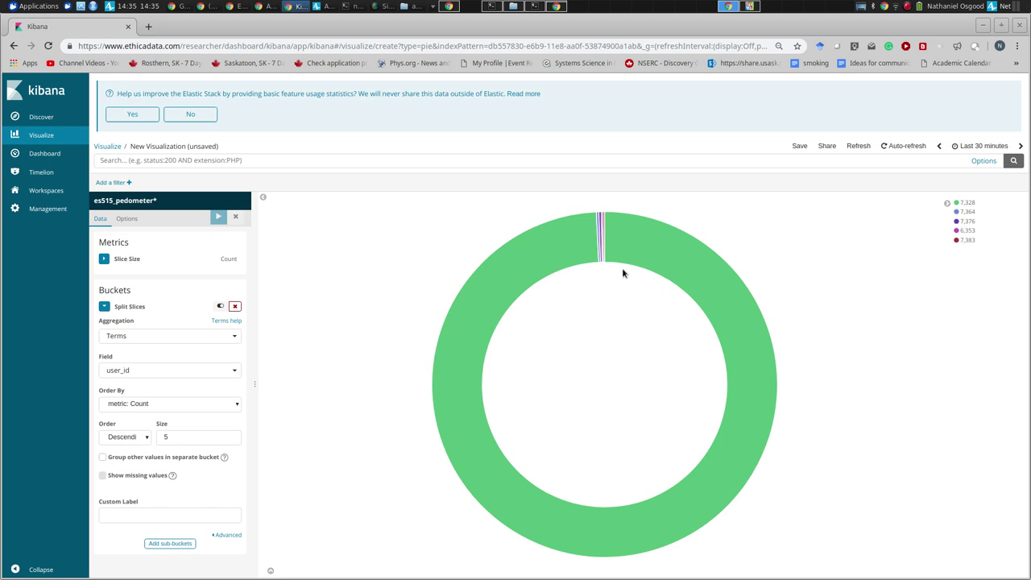
mouse_move(644, 264)
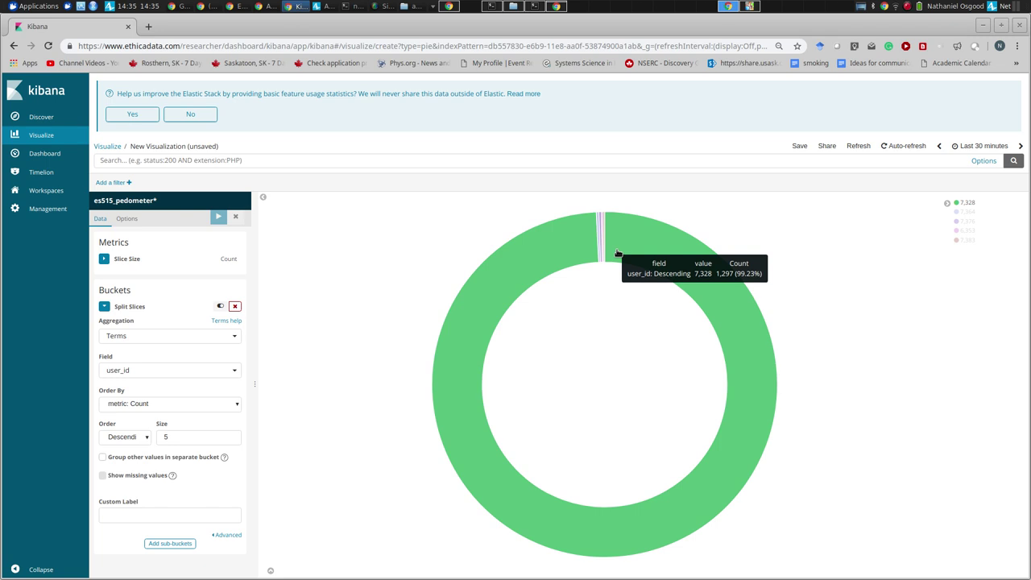
mouse_move(599, 240)
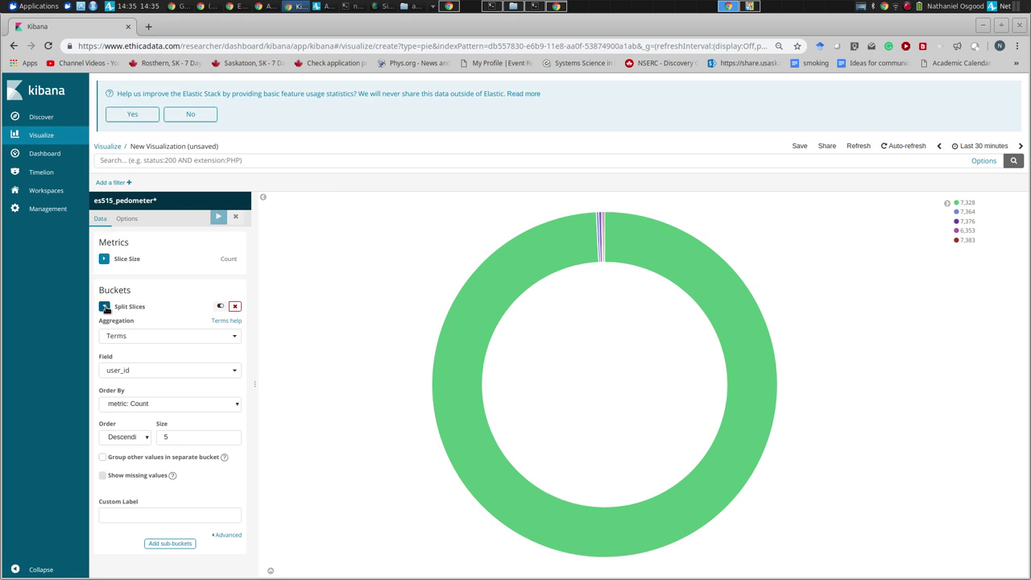
click(126, 342)
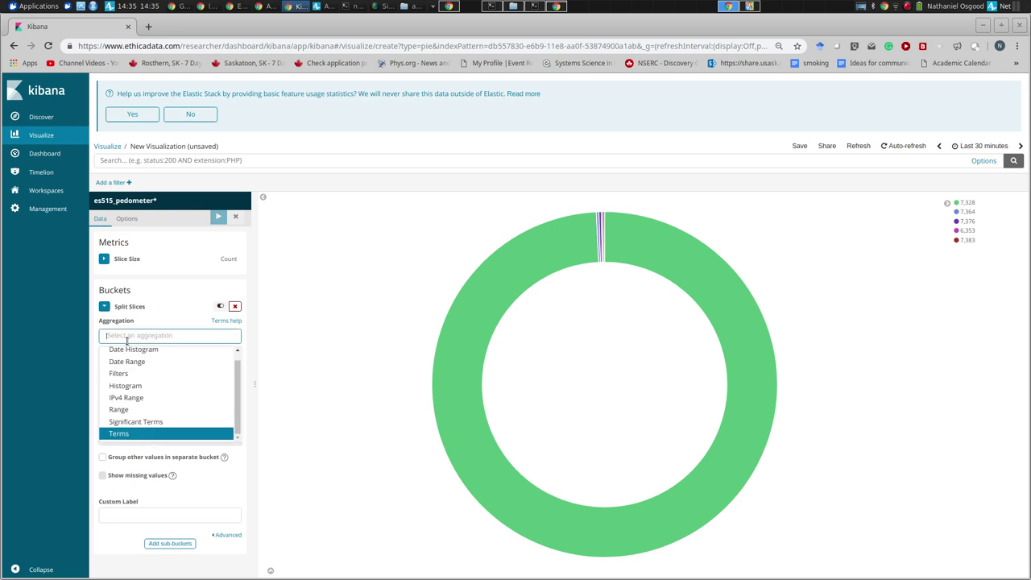
click(120, 322)
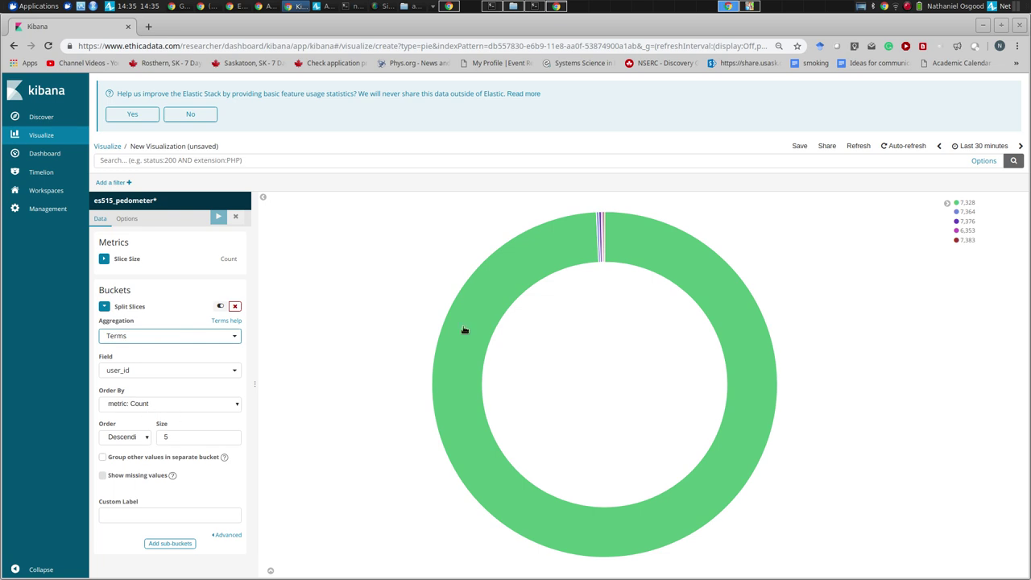
- Size the donut slices by Sum of the steps field, apply, and return to the Visualize list
mouse_move(520, 275)
click(105, 260)
click(138, 291)
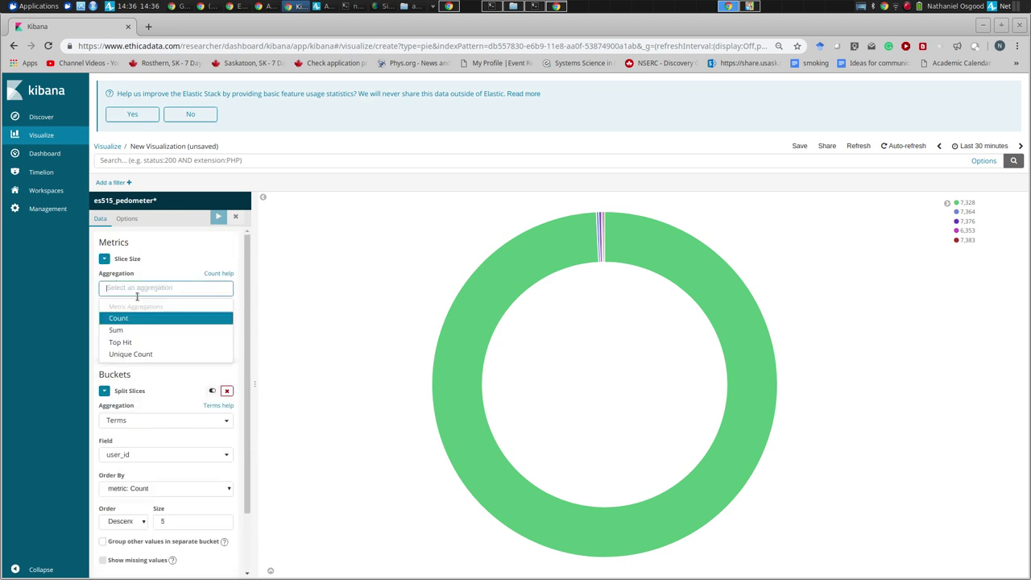
click(136, 329)
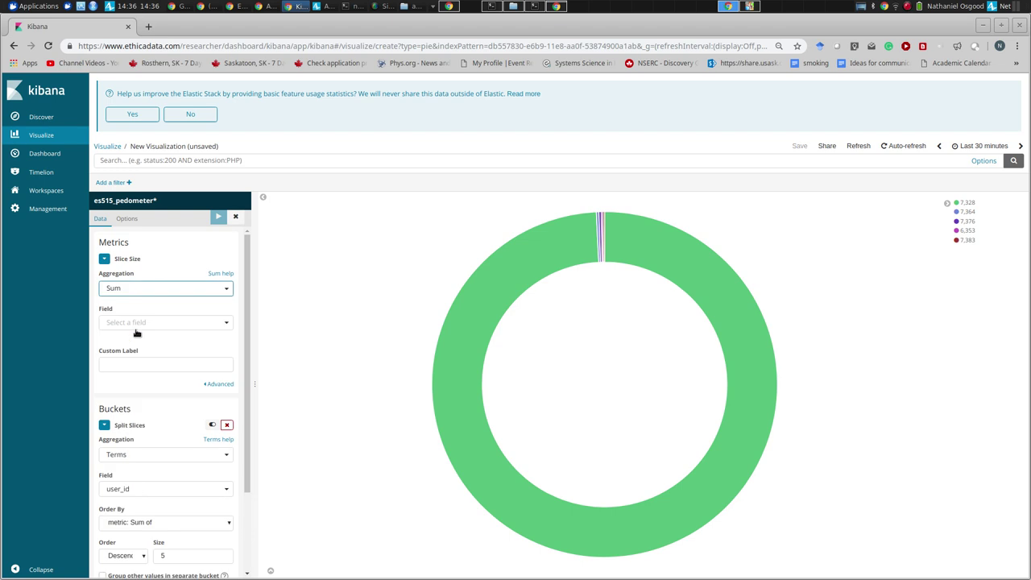
click(138, 325)
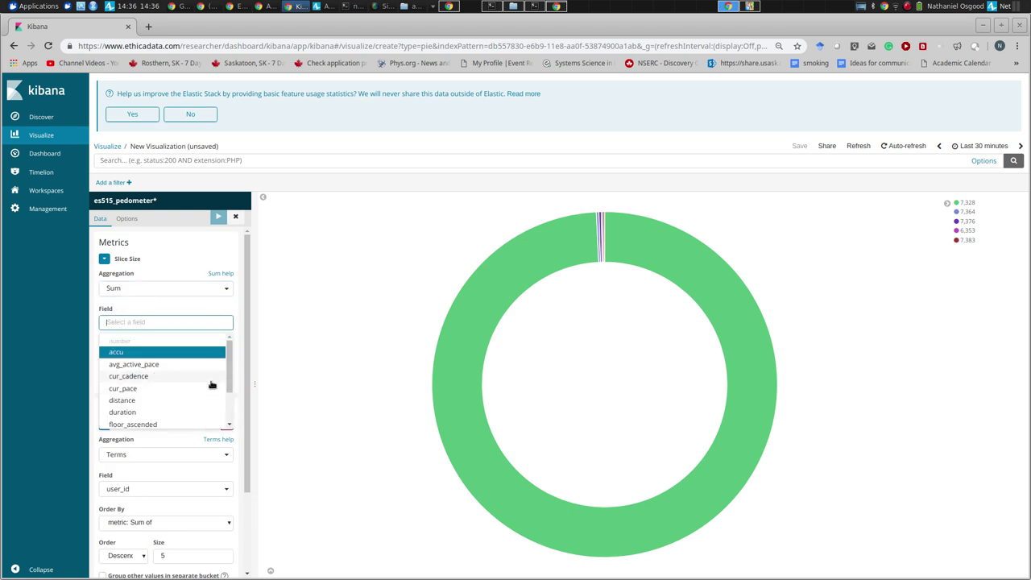
drag(228, 375, 228, 405)
click(177, 396)
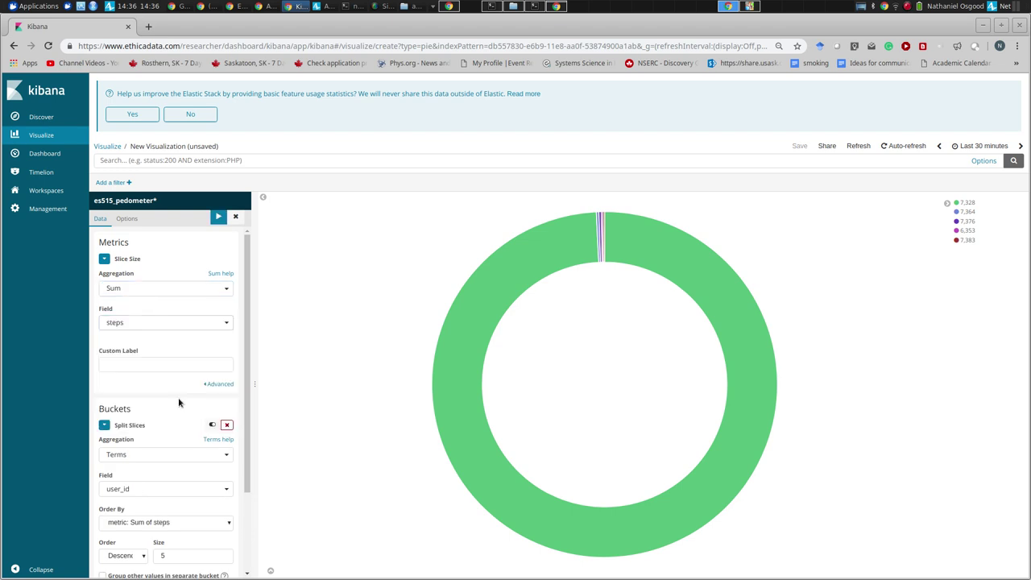
click(218, 216)
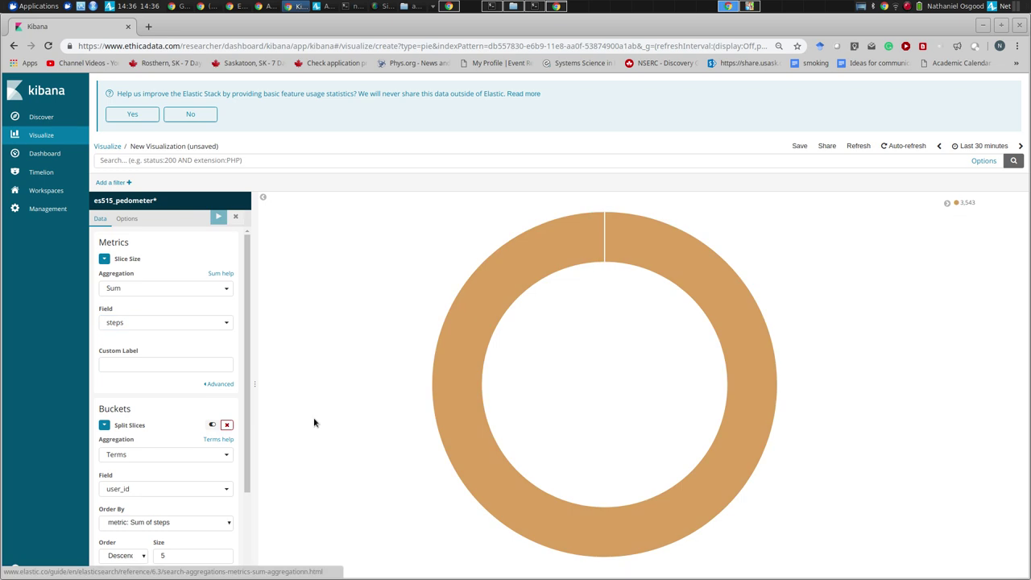
mouse_move(543, 260)
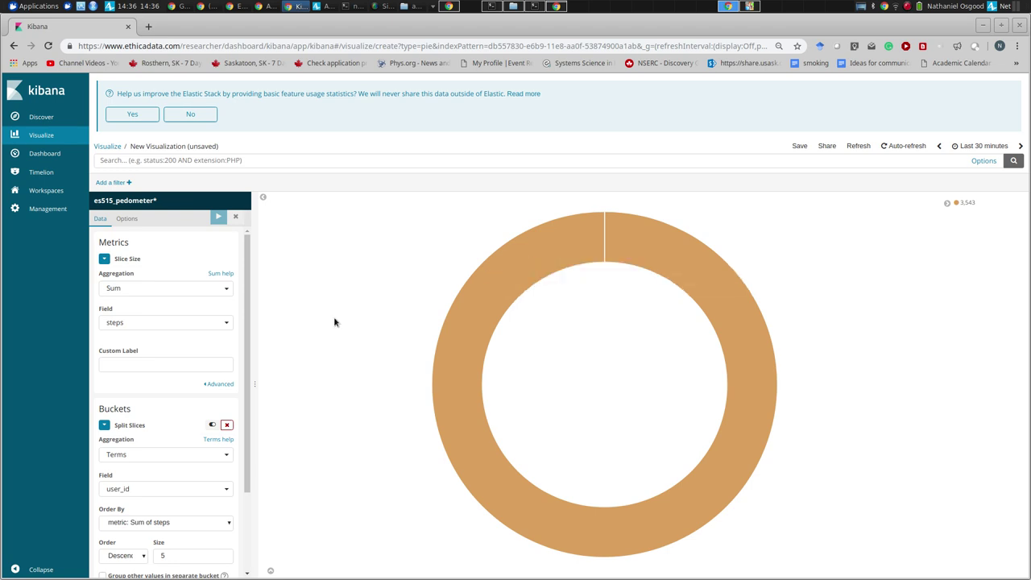
click(35, 143)
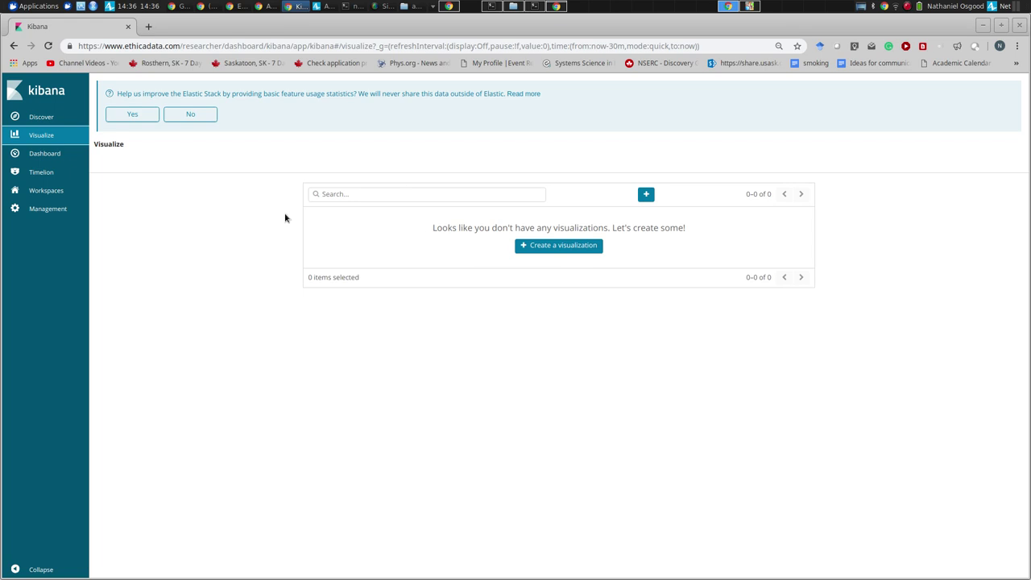
- Create a new Vertical Bar visualization using the es515_survey_responses index
click(569, 247)
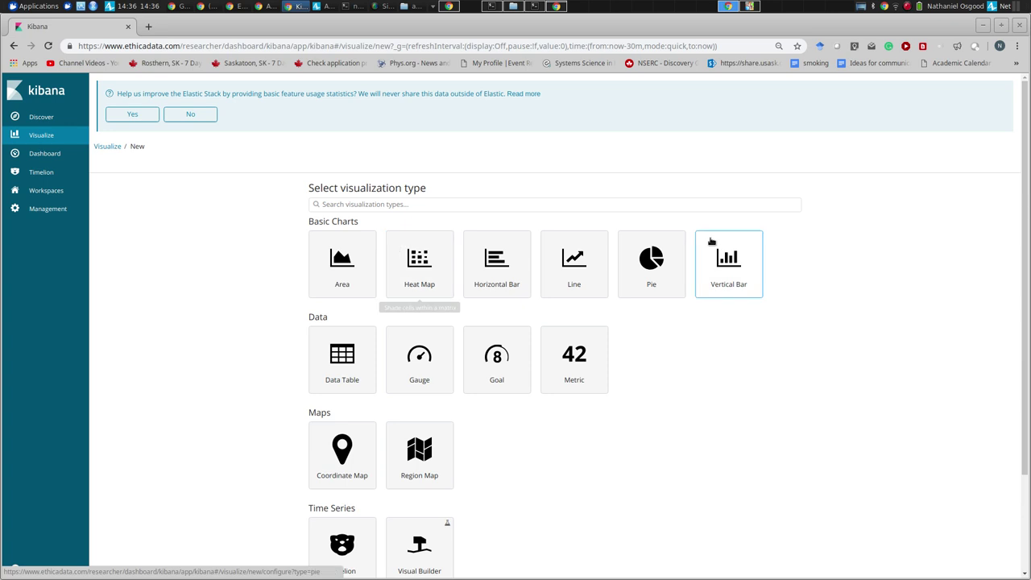
click(728, 261)
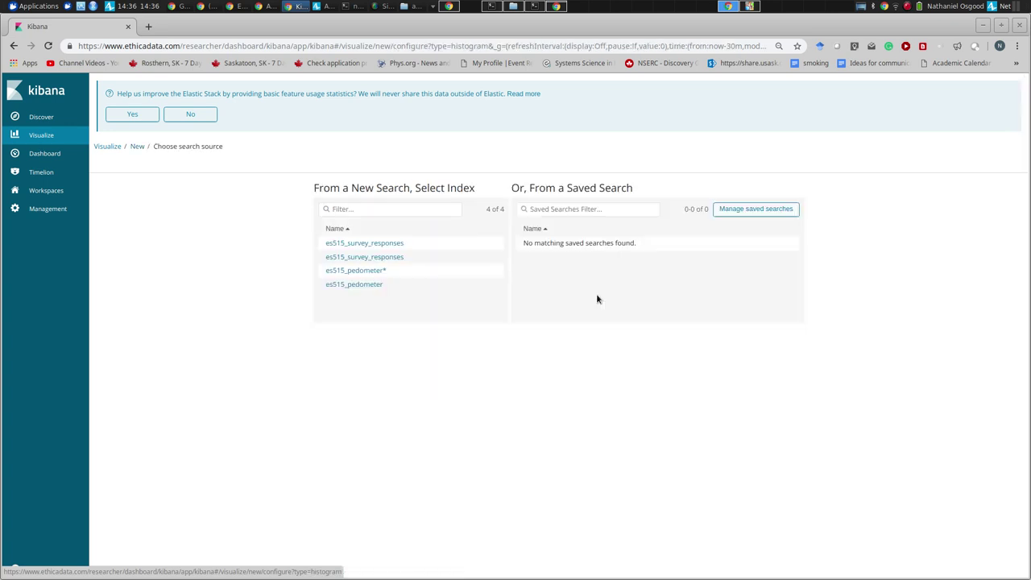
click(376, 246)
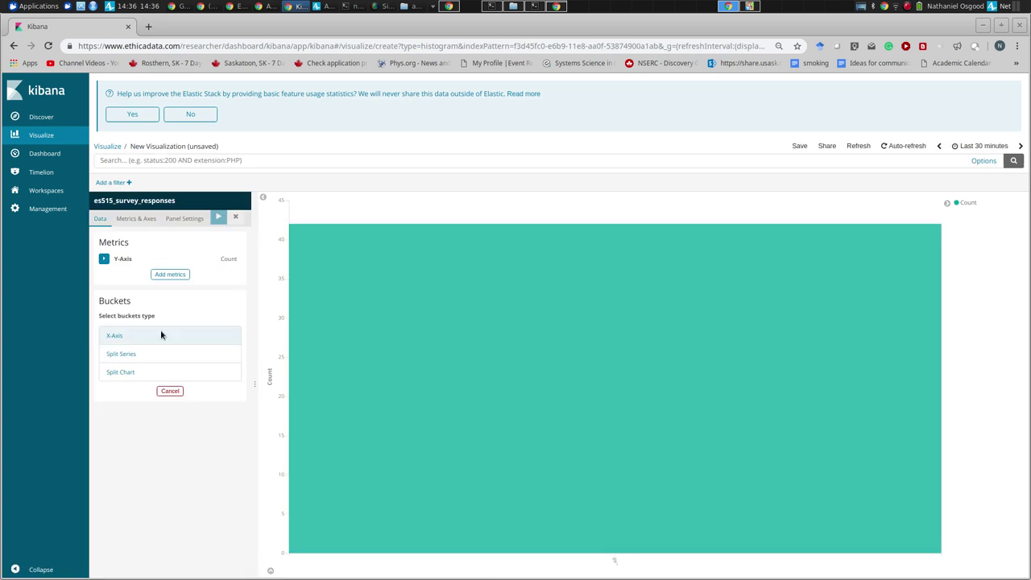
- Add an X-Axis bucket with a Date Range aggregation on record_time
click(114, 337)
click(142, 345)
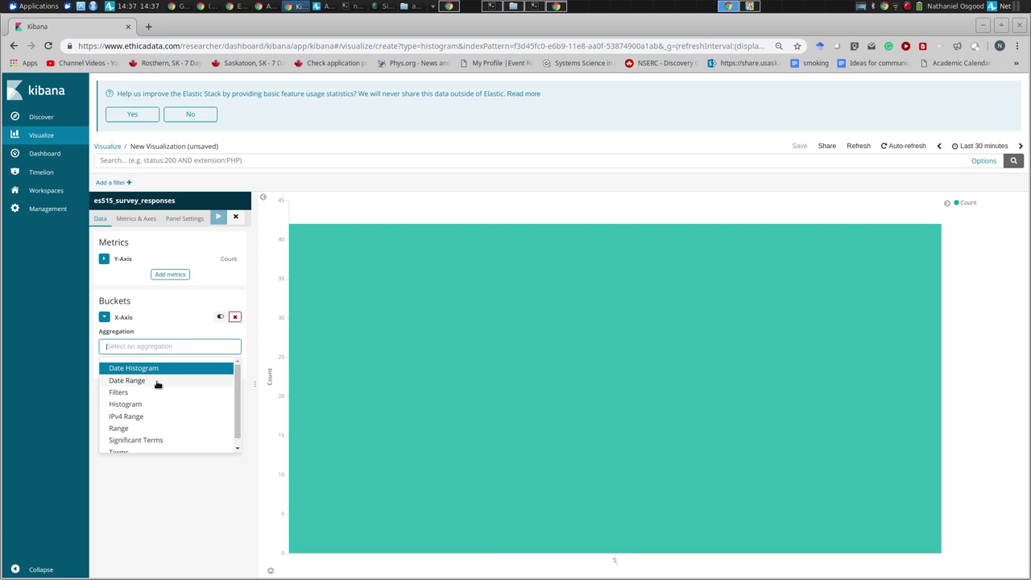
click(230, 380)
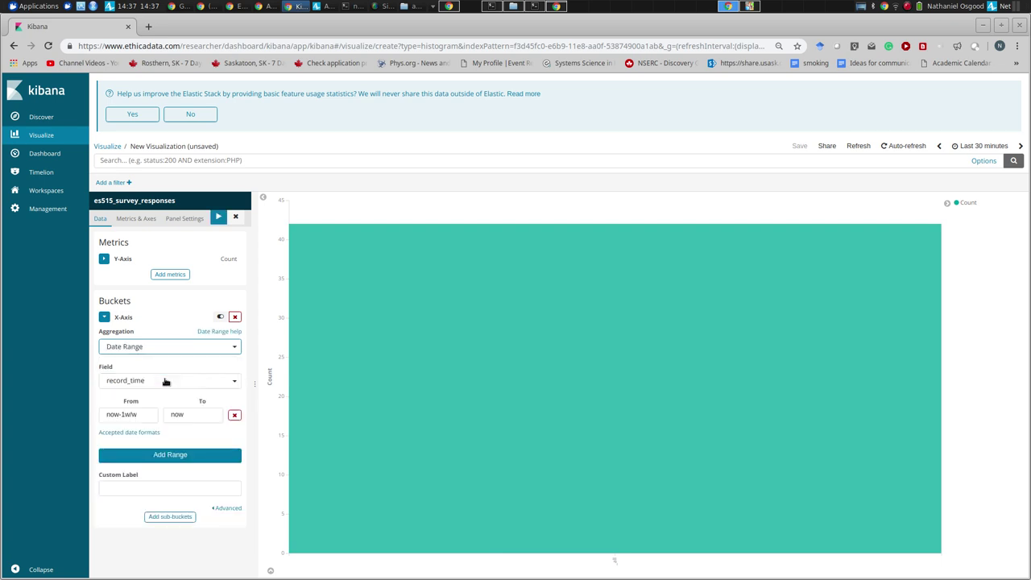
click(185, 455)
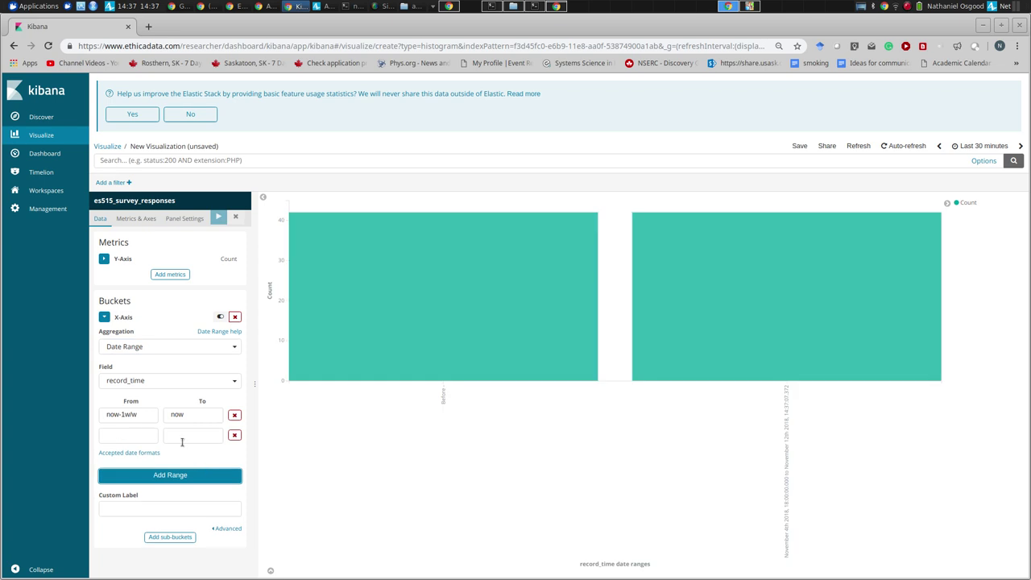
- Edit the first range's From value to now-60m
click(143, 415)
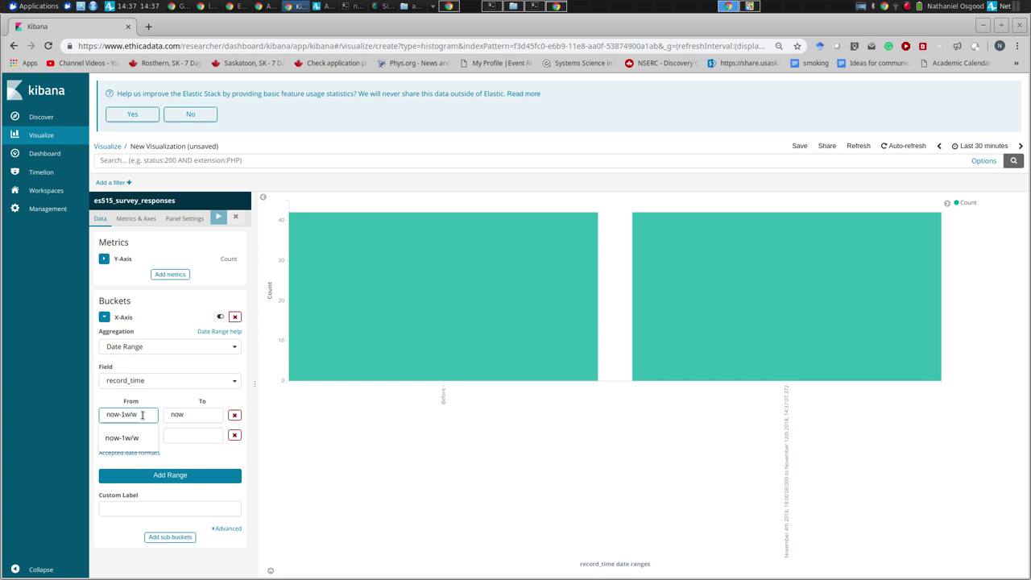
key(BackSpace)
text(m)
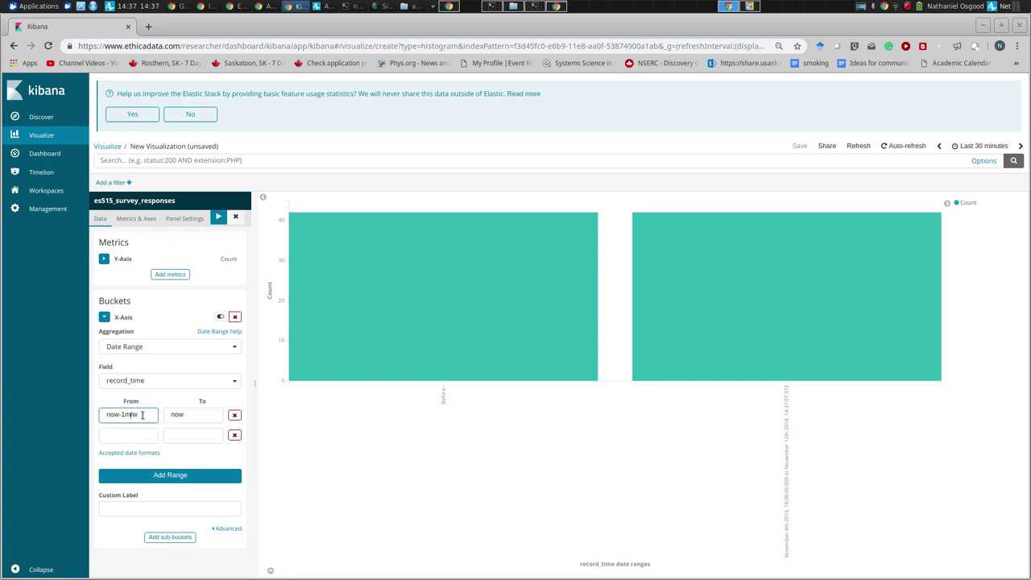
key(shift+Home)
key(Left)
key(Right)
key(Right)
key(Right)
key(Right)
key(BackSpace)
text(60)
key(shift+End)
key(BackSpace)
- Change the From value to now-60m/w and apply the date range
click(170, 475)
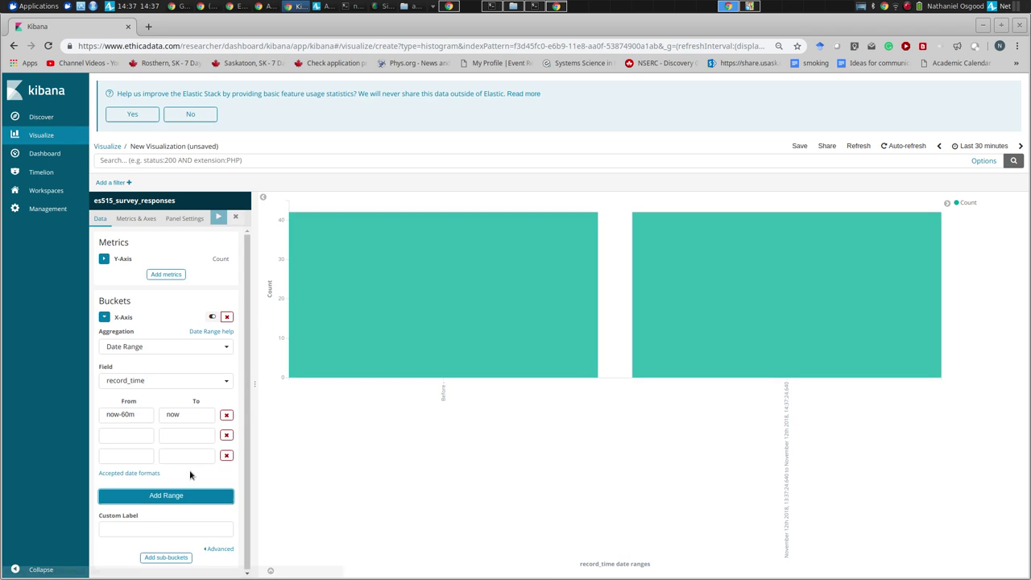
click(140, 415)
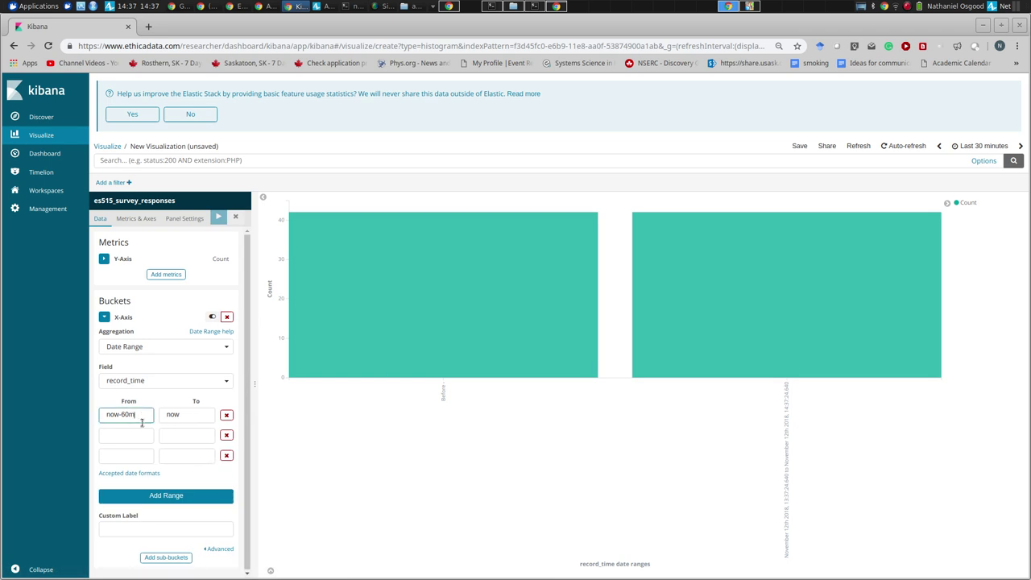
key(BackSpace)
text(m)
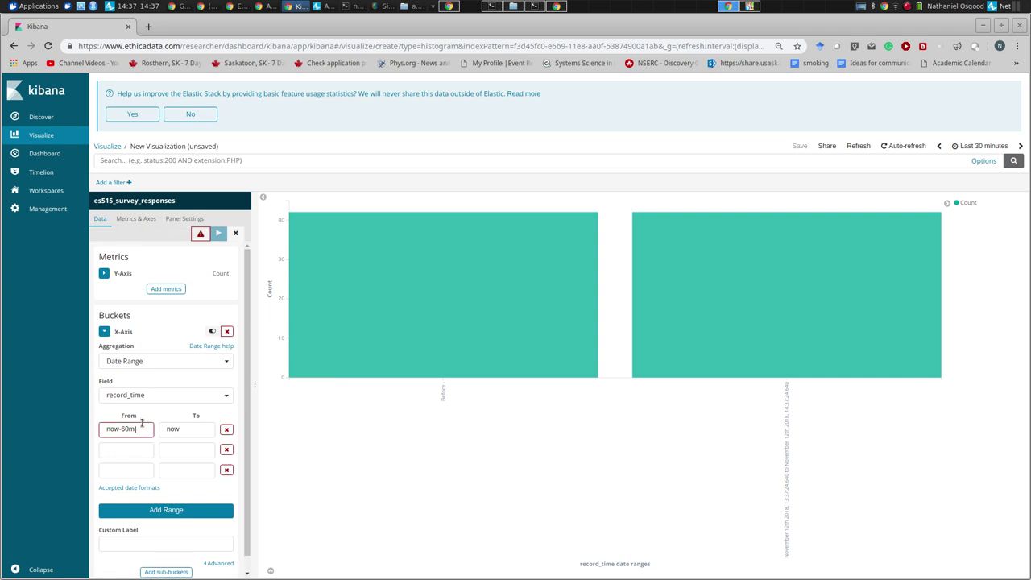
text(/w)
click(153, 495)
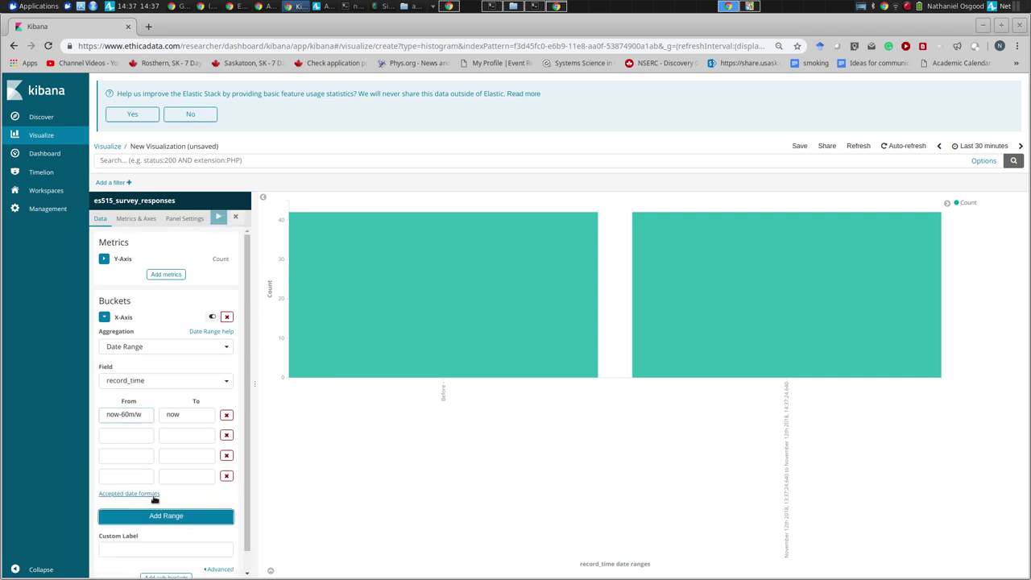
click(148, 414)
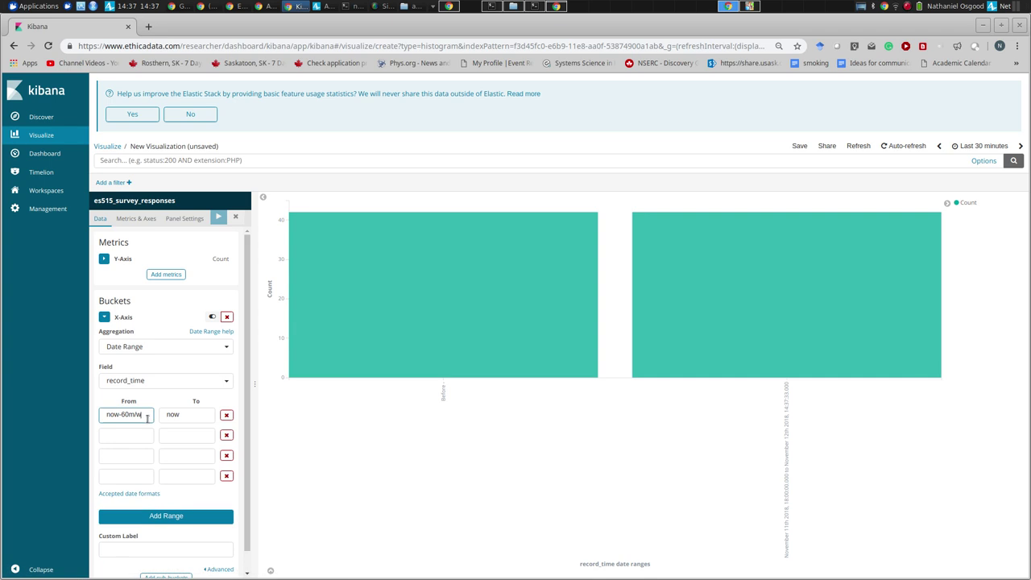
click(218, 217)
- Delete the three empty range rows and open the Accepted date formats reference
click(226, 435)
click(227, 436)
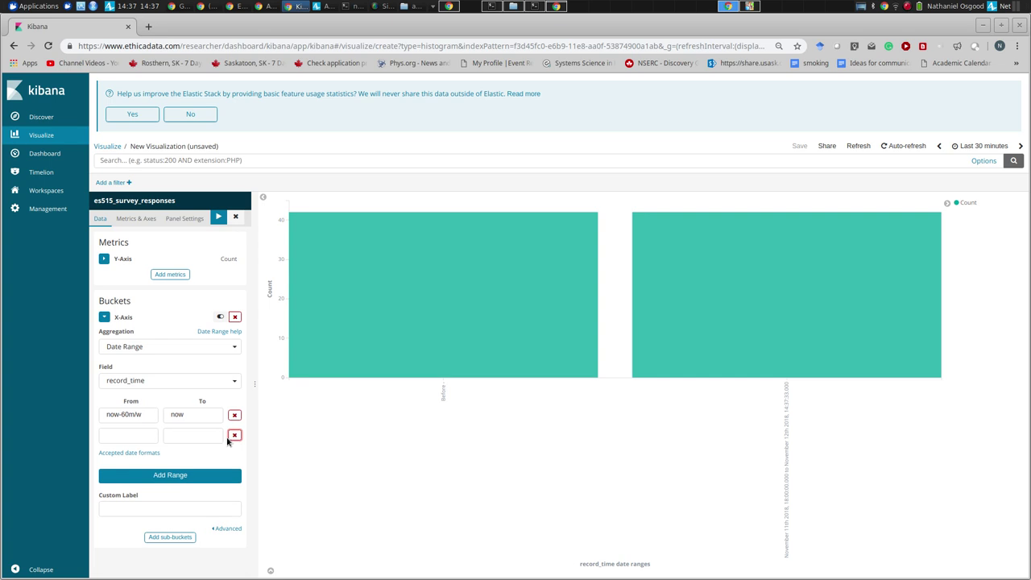
click(234, 436)
click(157, 416)
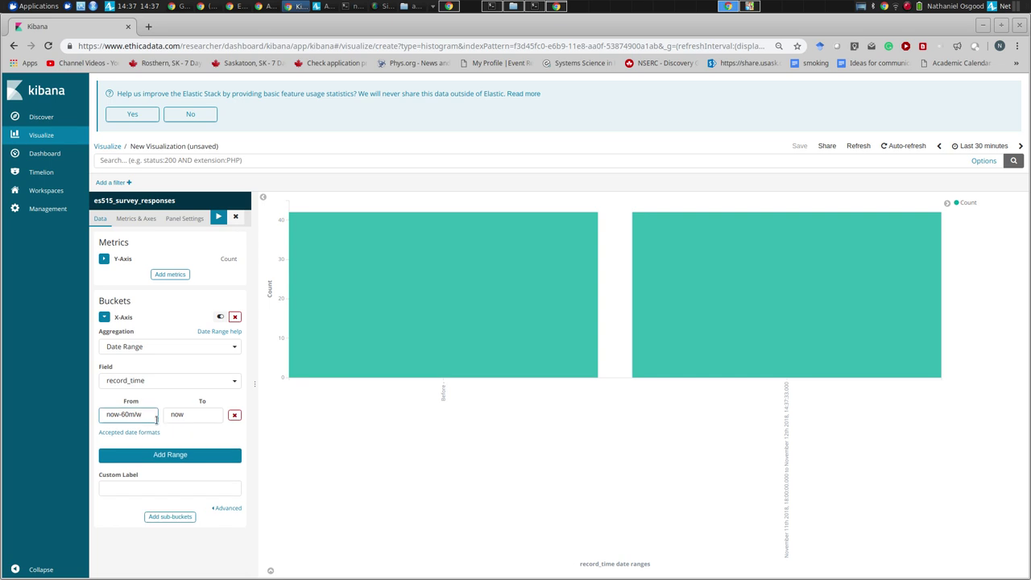
drag(157, 416, 88, 418)
click(118, 433)
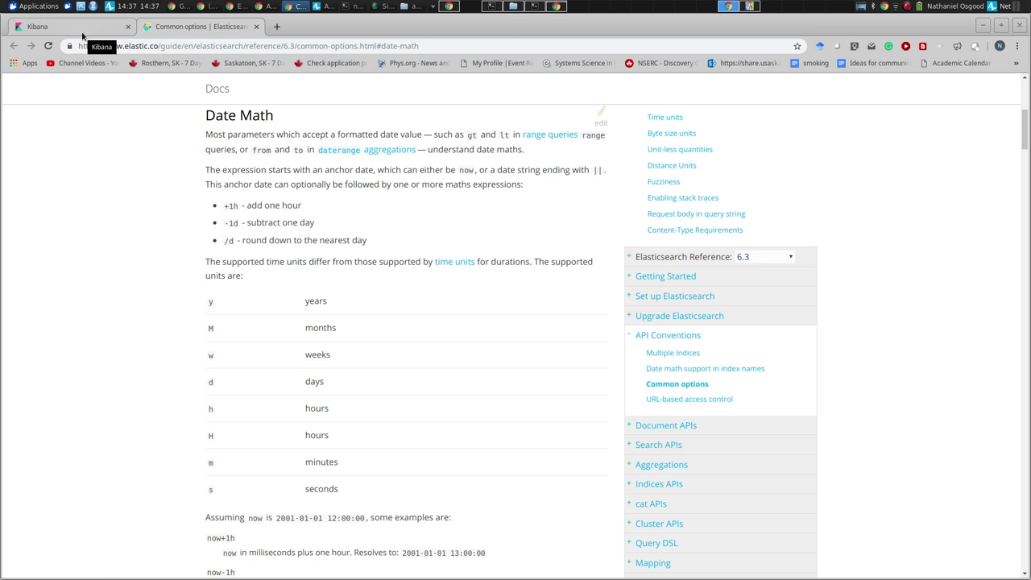
- Correct From to now-60m, keep To as now, and apply, drawing one 37-response bar
click(82, 32)
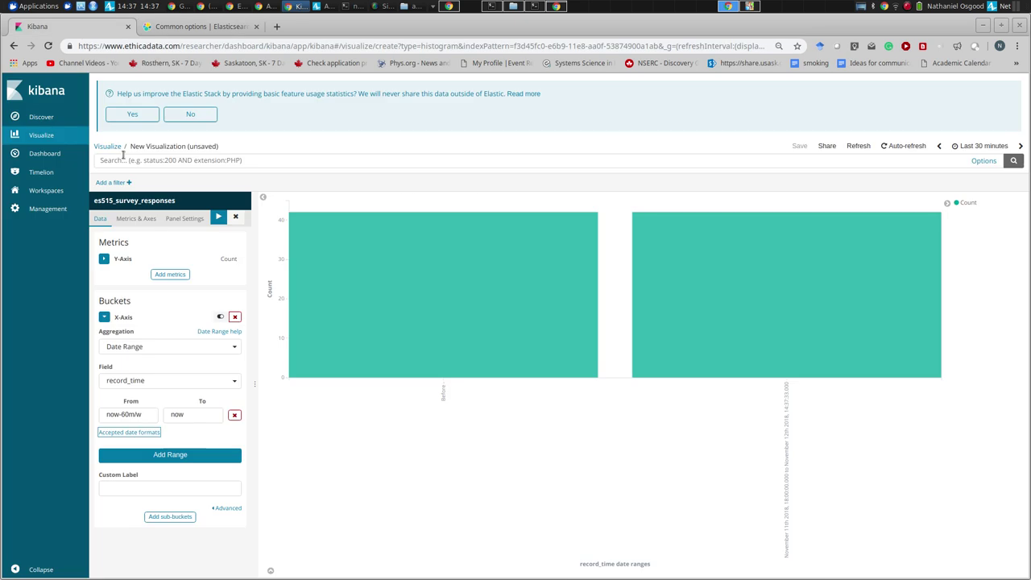
click(145, 417)
key(BackSpace)
key(BackSpace)
key(BackSpace)
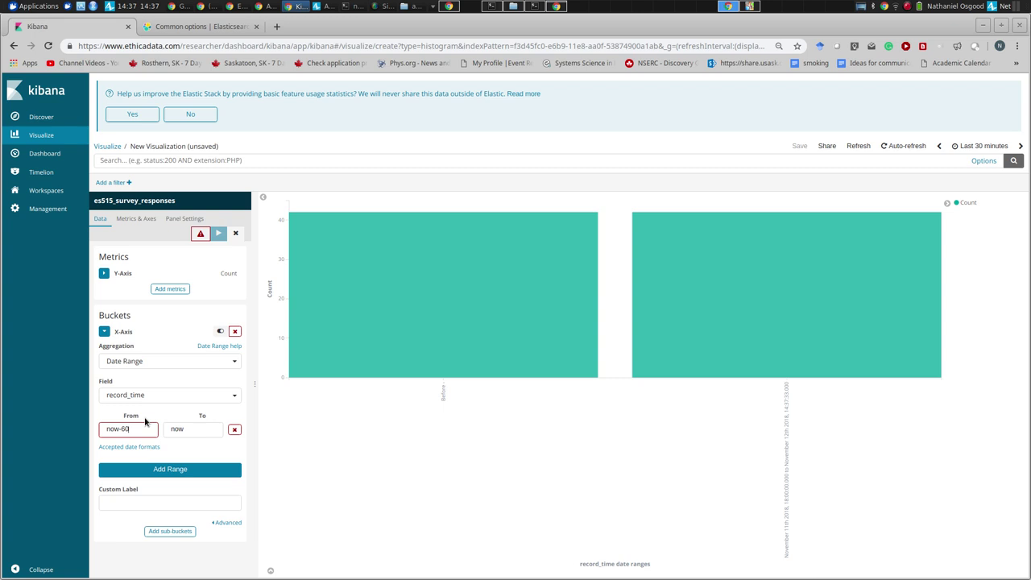
click(183, 429)
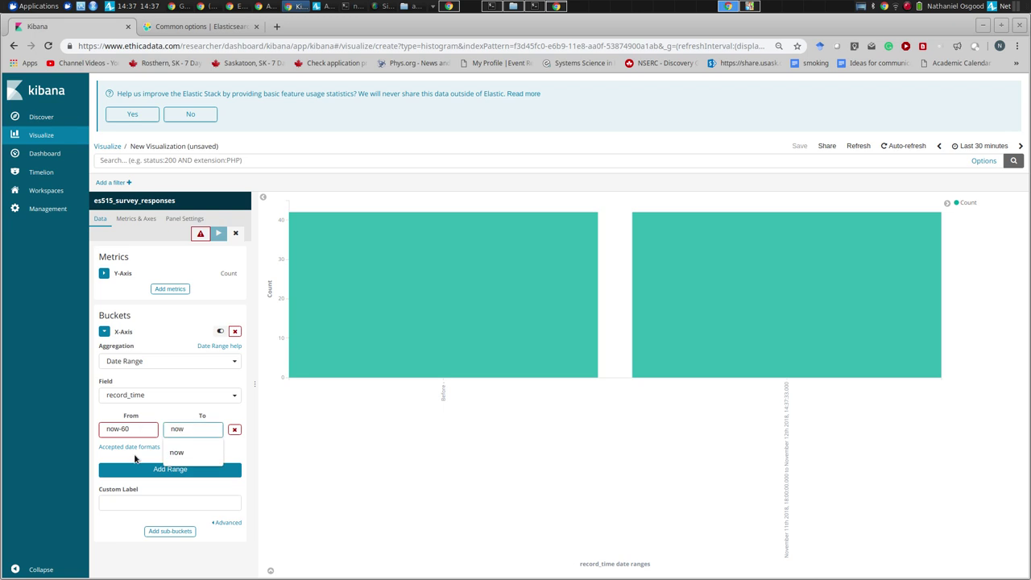
click(217, 233)
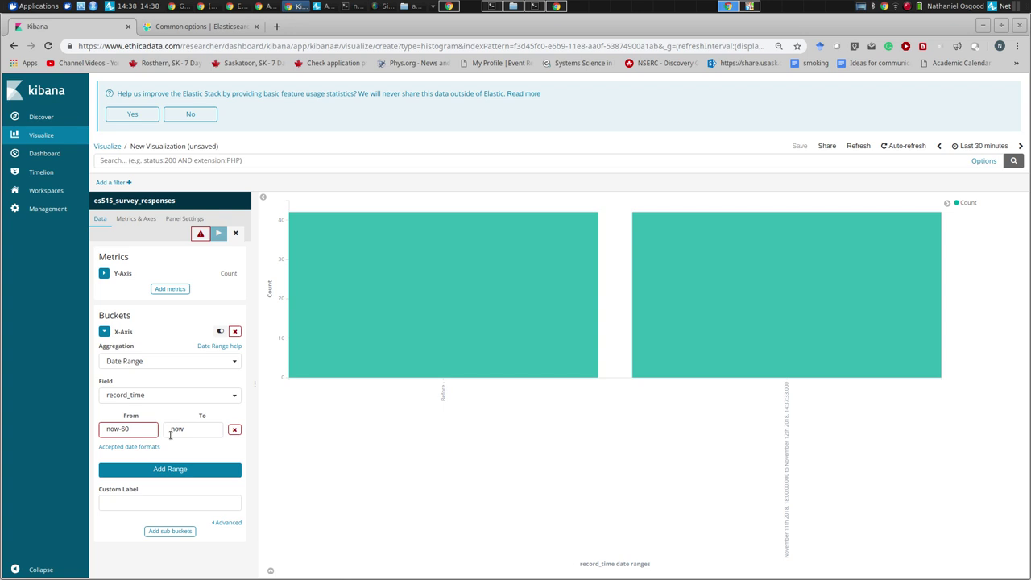
click(140, 431)
text(m)
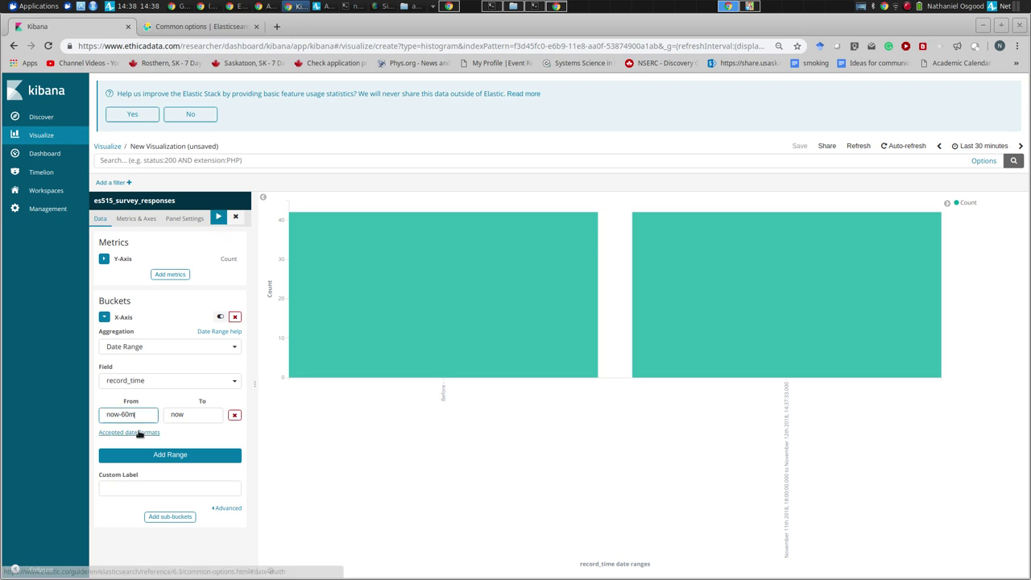
click(215, 219)
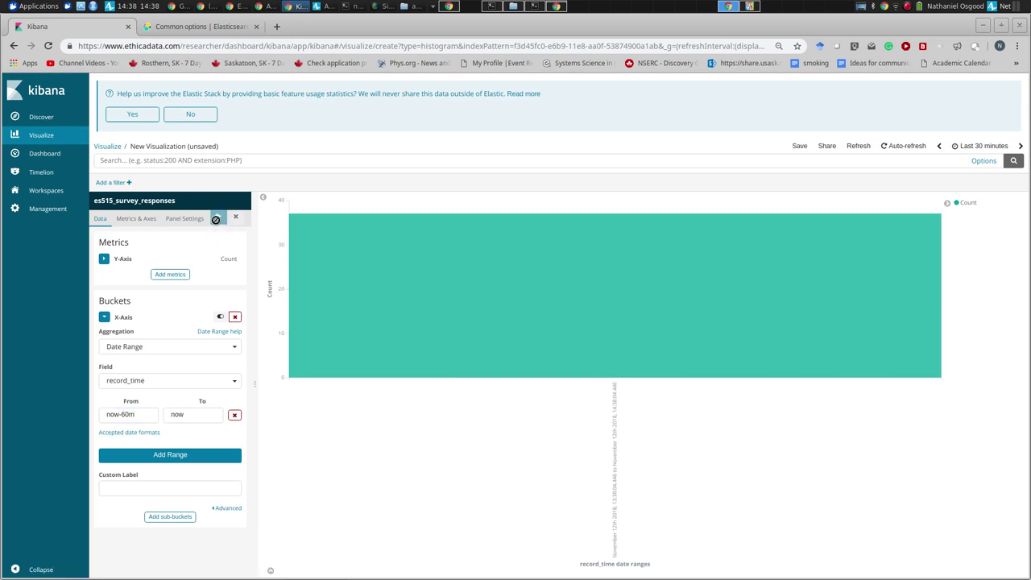
mouse_move(285, 333)
mouse_move(326, 305)
- Switch the x-axis bucket to an auto-interval Date Histogram on record_time and apply
click(150, 348)
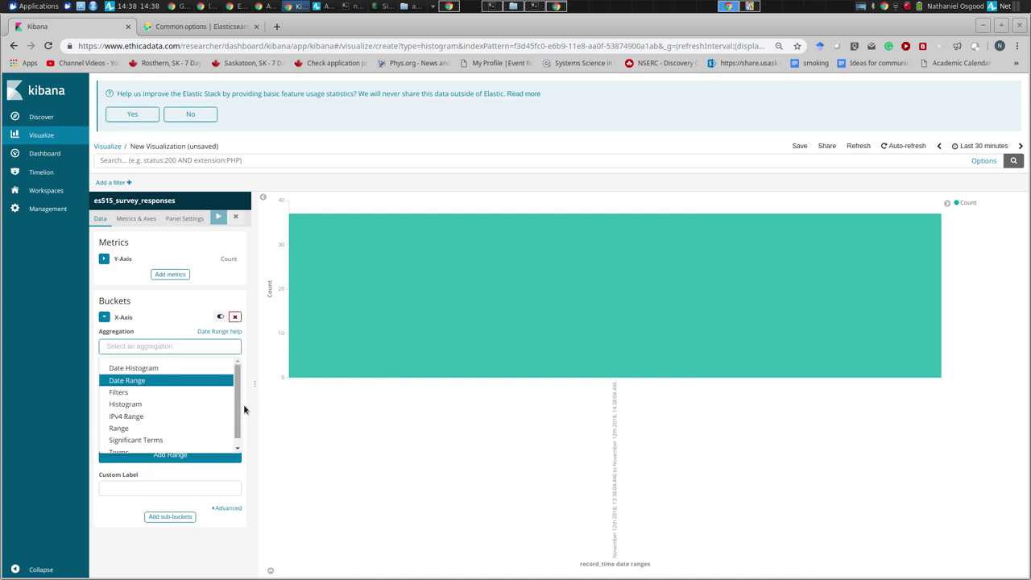
click(187, 369)
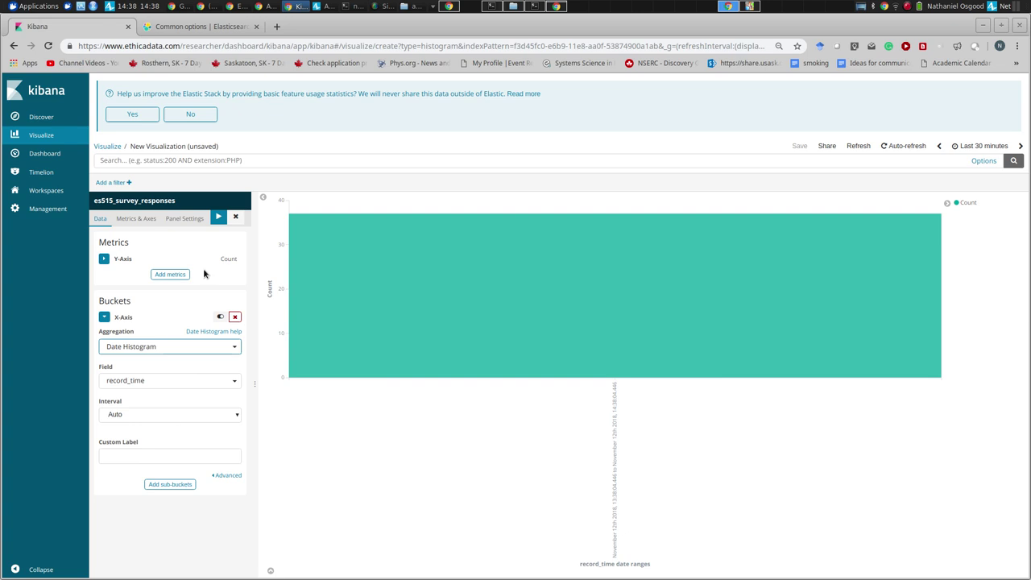
click(218, 216)
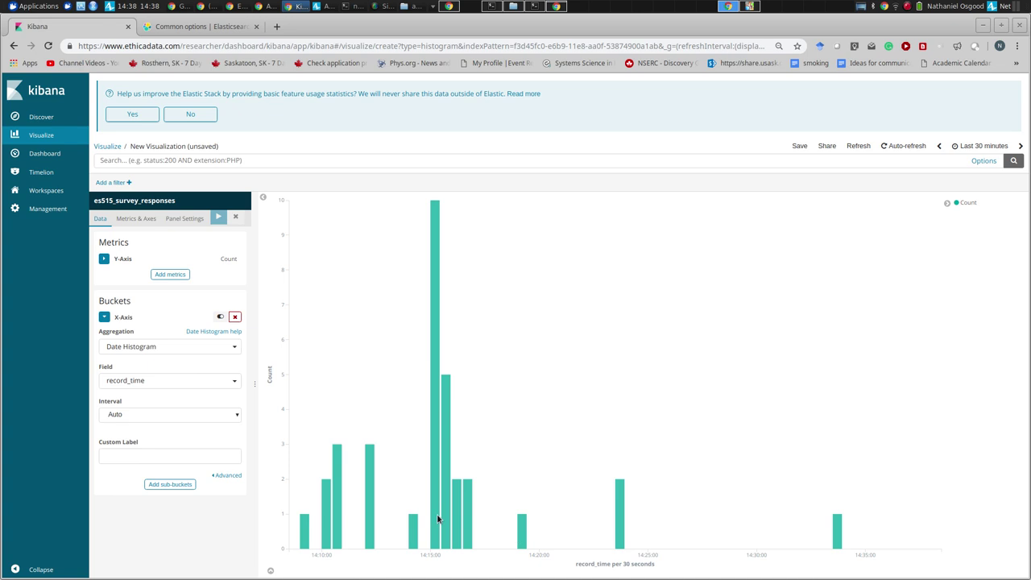
mouse_move(455, 506)
mouse_move(619, 519)
- Save the bar chart with the title 'Survey responses over time'
click(798, 154)
click(799, 146)
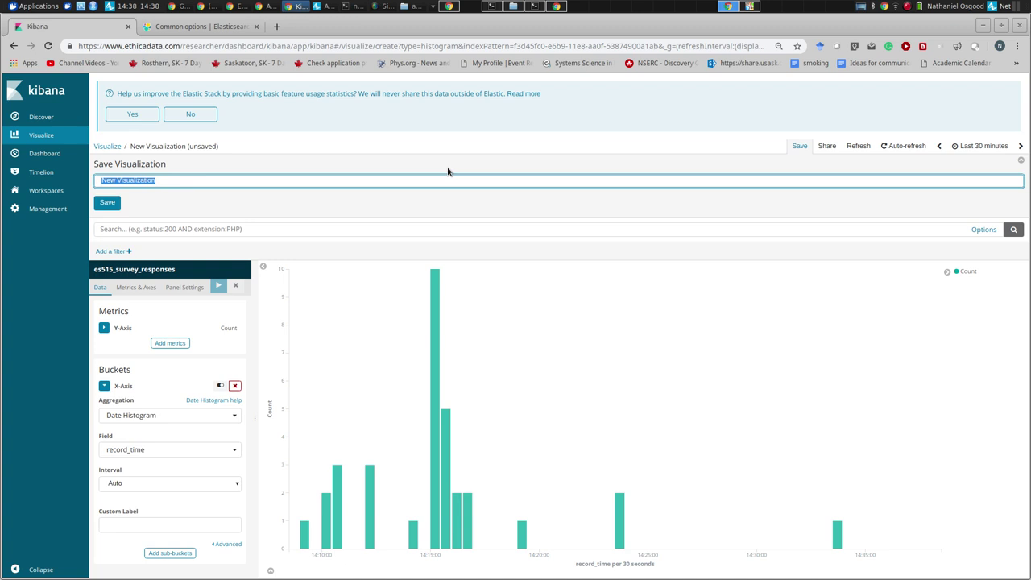
text(Survey anwer)
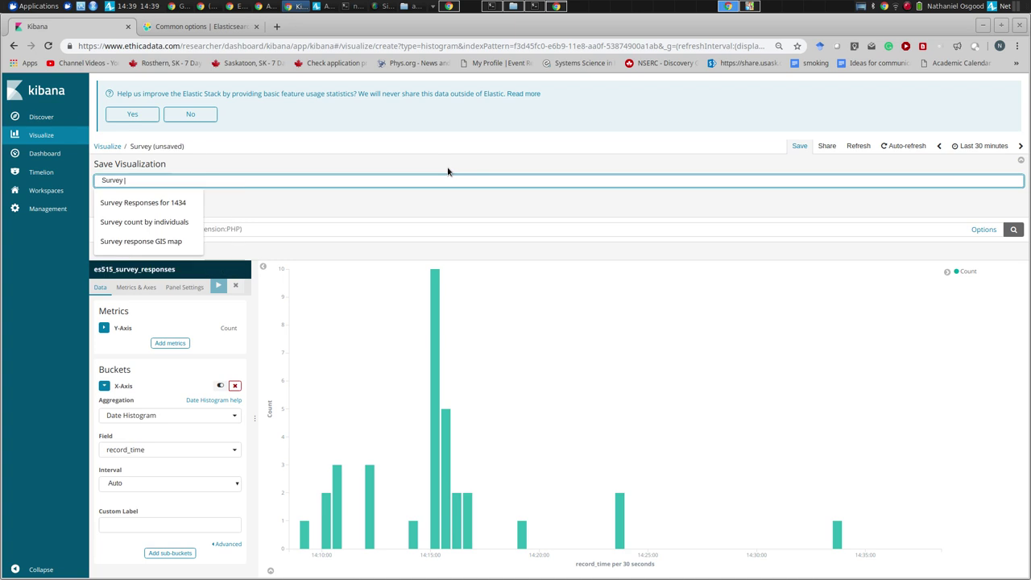
key(BackSpace)
key(BackSpace)
key(BackSpace)
key(BackSpace)
key(BackSpace)
text(responses o)
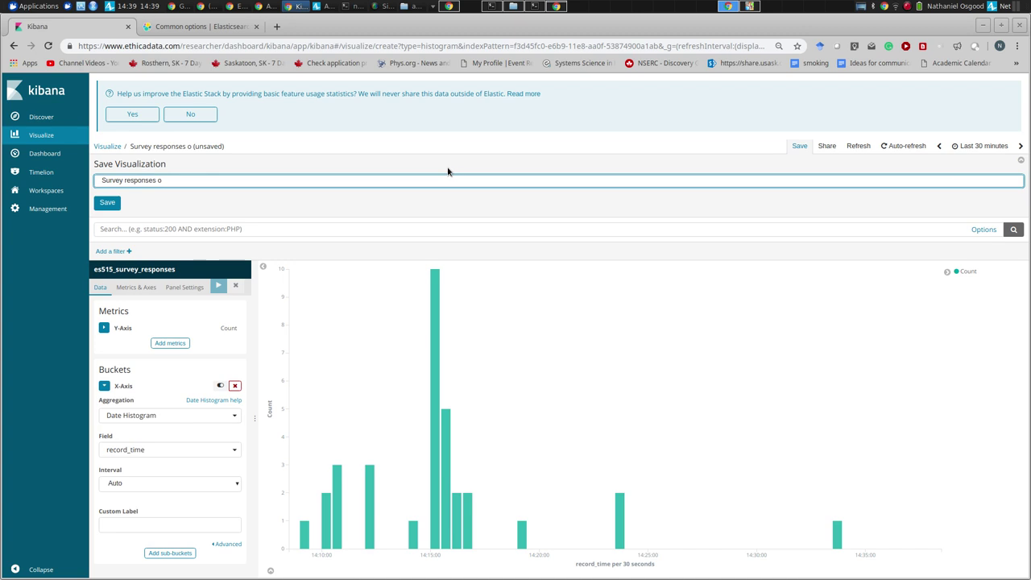
key(BackSpace)
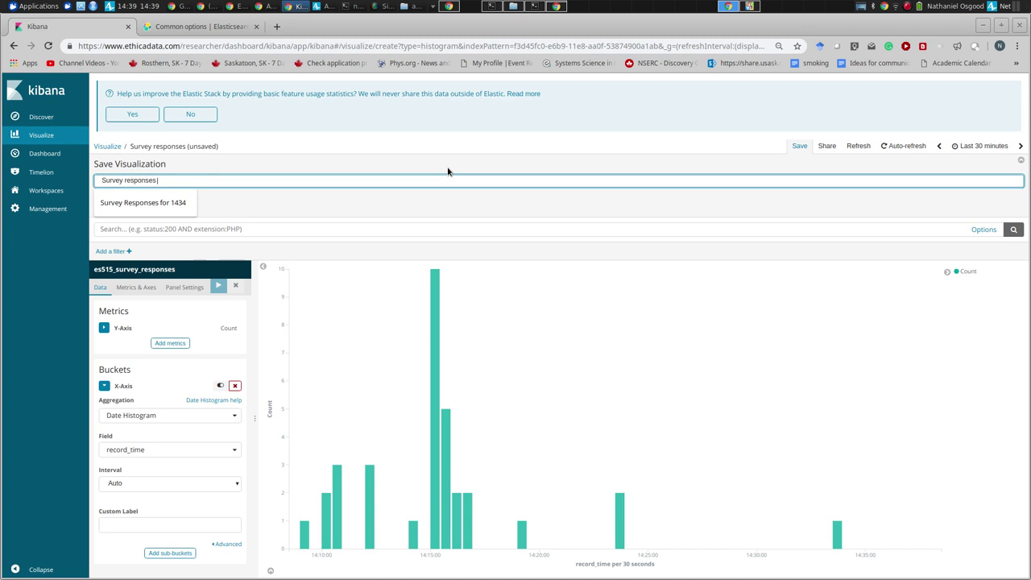
text(over time)
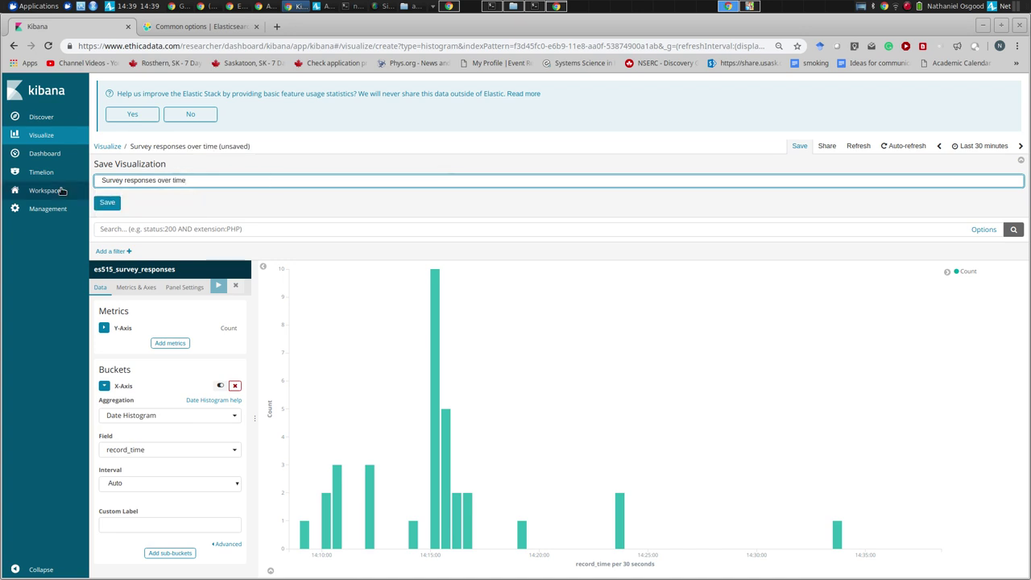
key(Return)
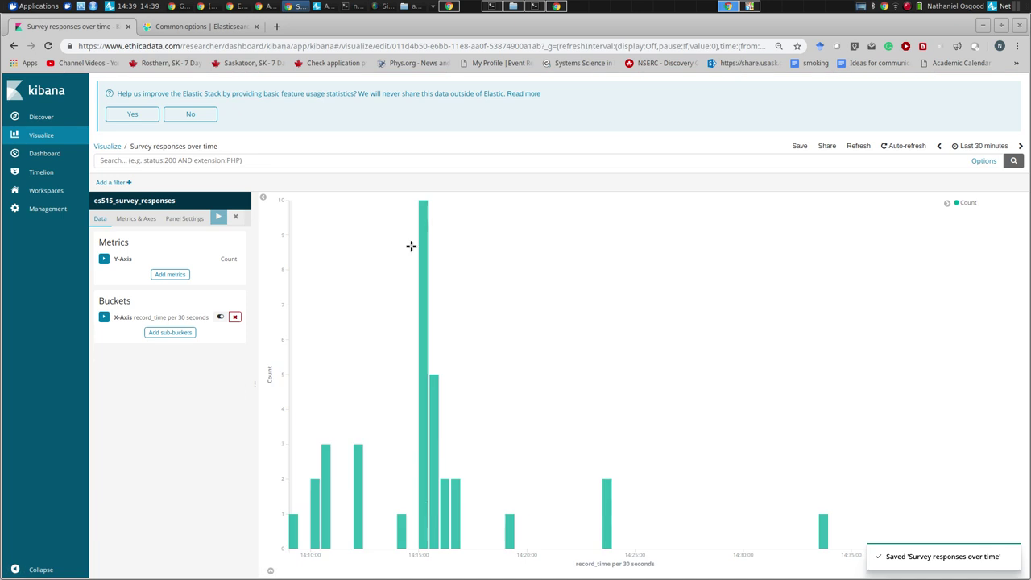
mouse_move(422, 212)
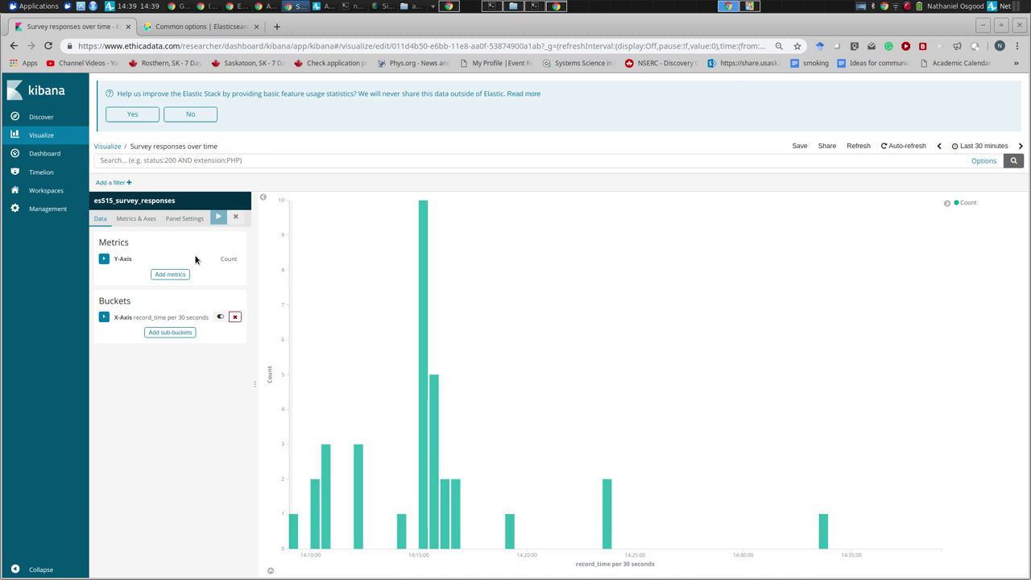
- Reopen 'Survey responses over time' from Visualize and set the time range to Last 1 hour
click(36, 135)
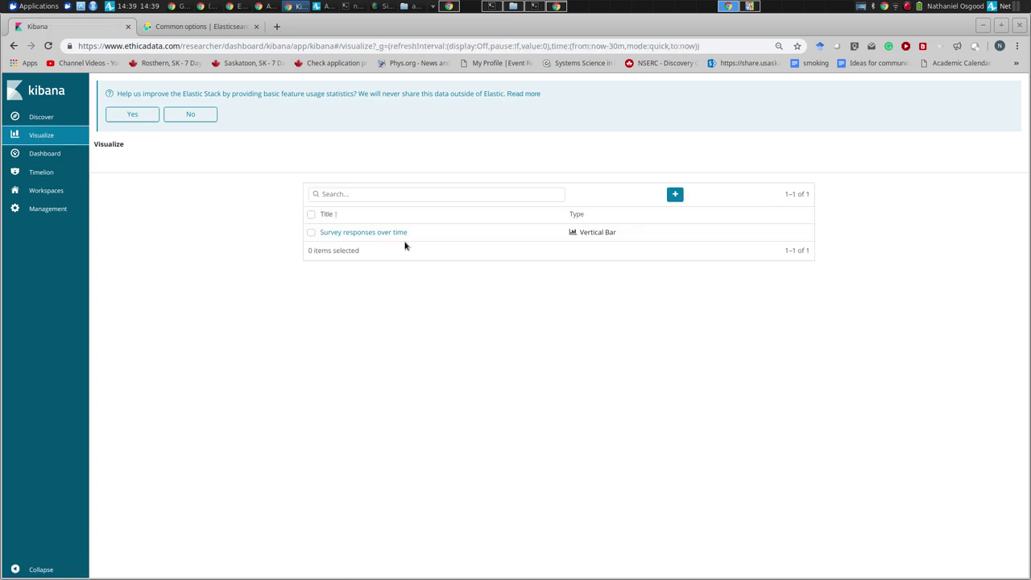
click(374, 233)
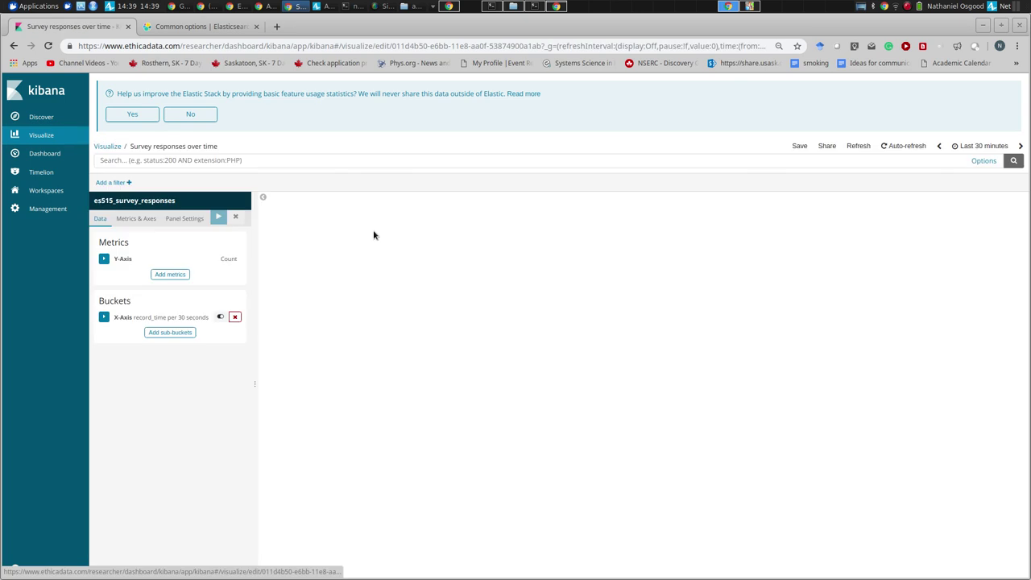
click(983, 146)
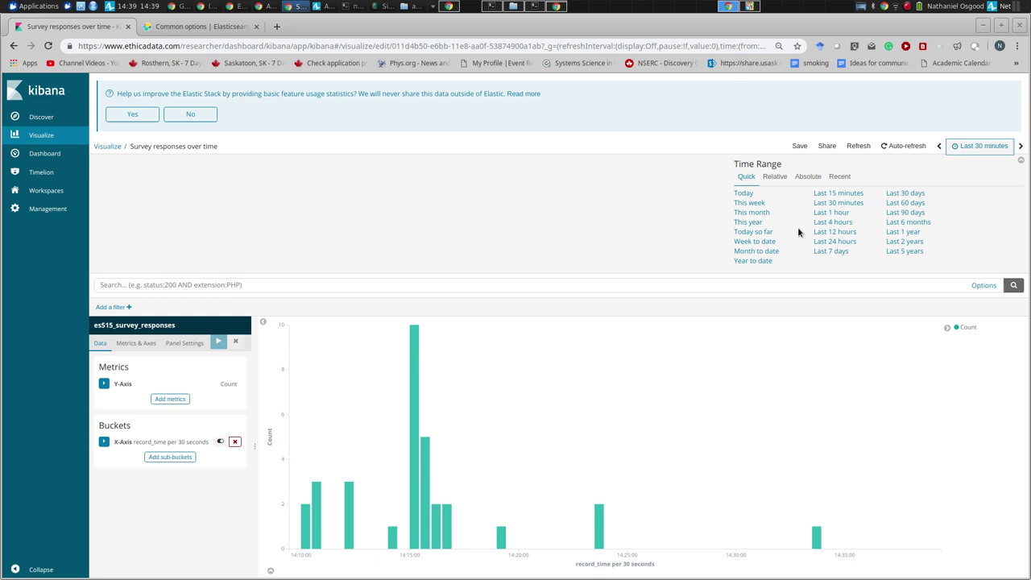
click(831, 212)
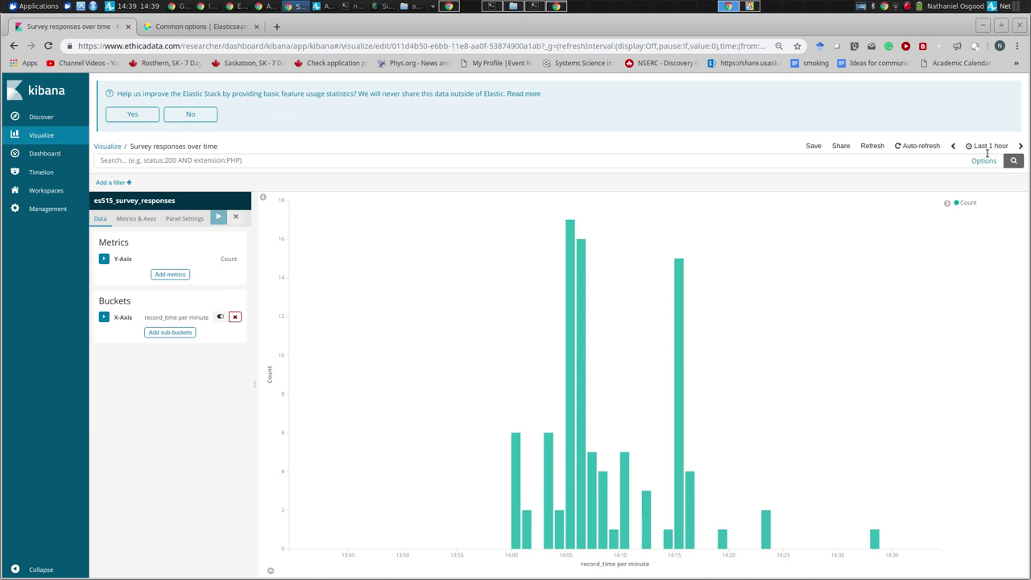
click(988, 146)
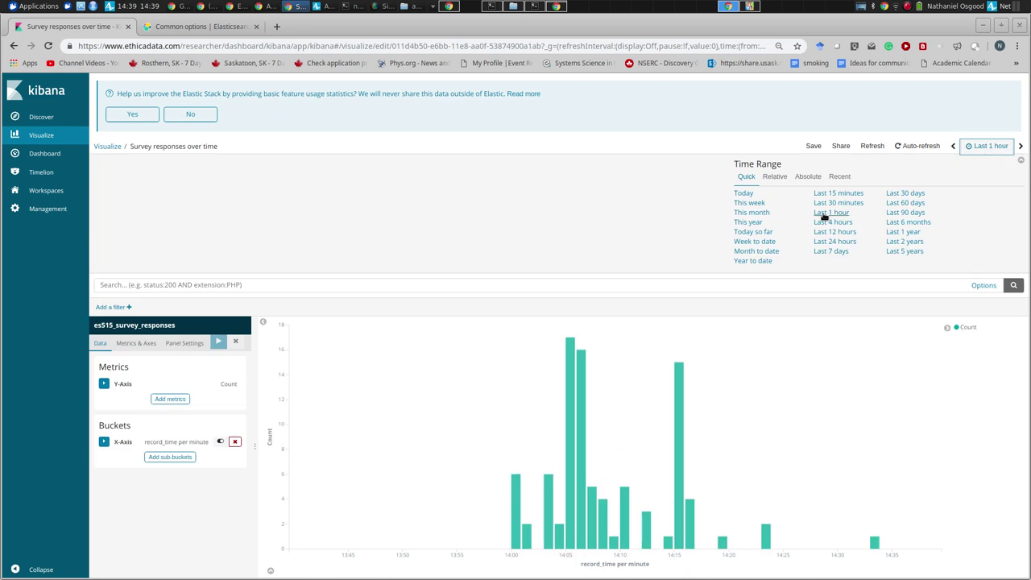
click(831, 212)
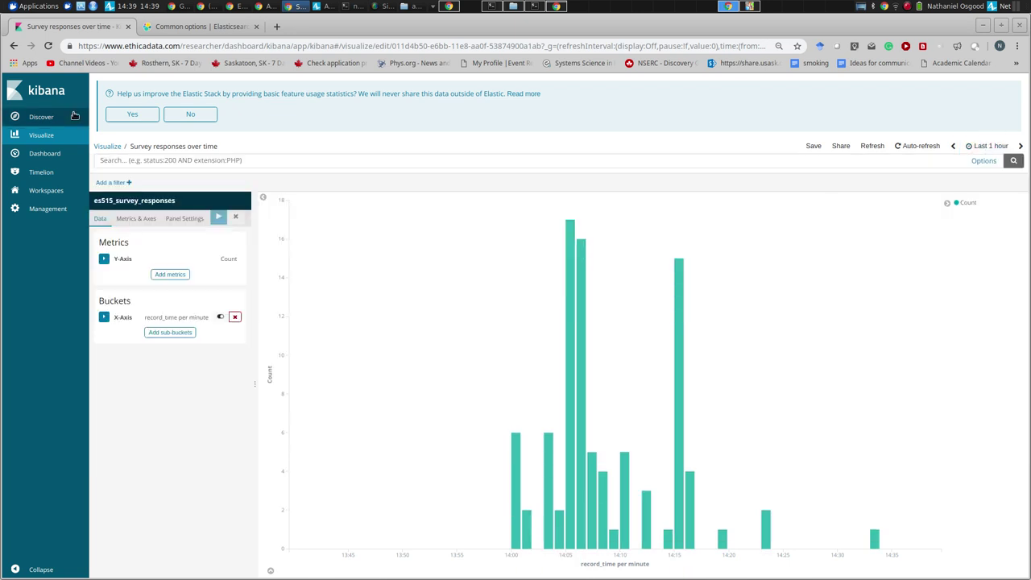
- Resave 'Survey responses over time', then start a new visualization from the Visualize list
click(813, 146)
click(110, 212)
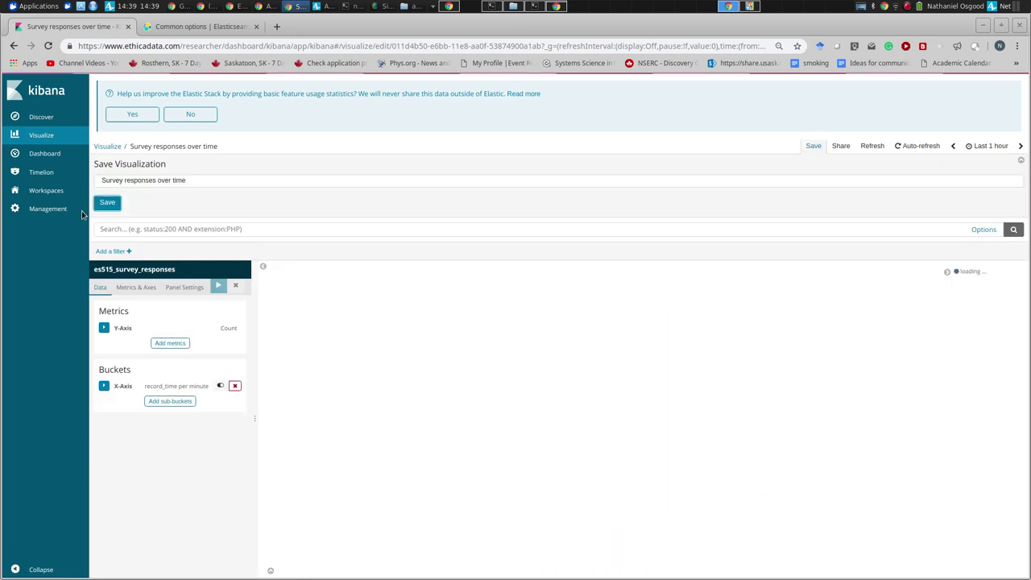
click(41, 135)
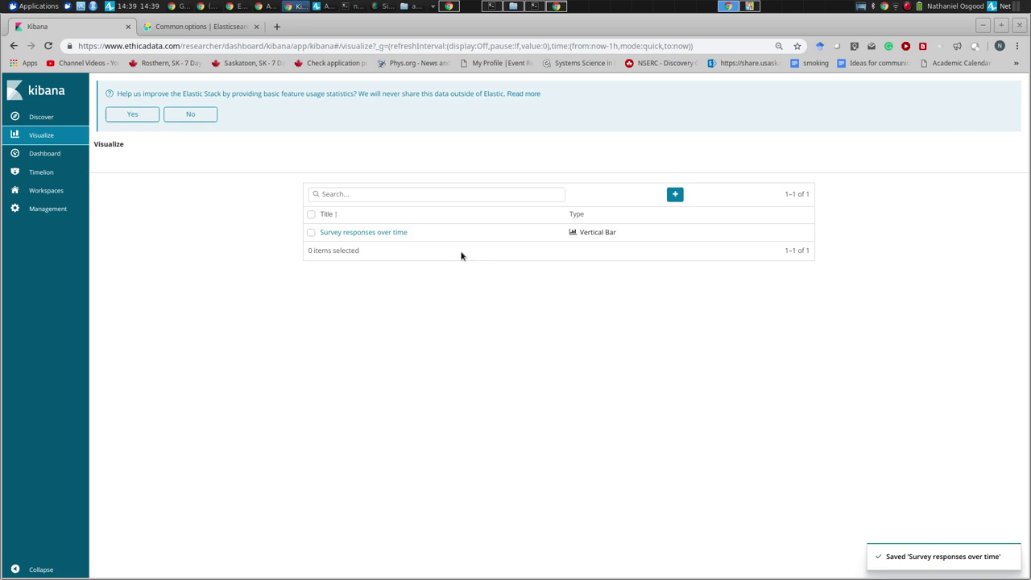
click(675, 194)
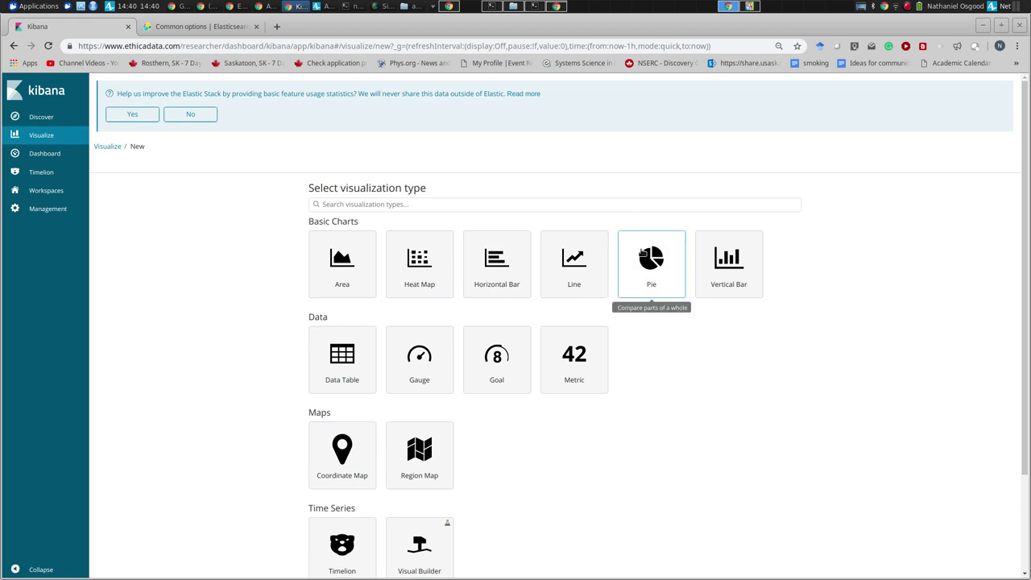
- Start a new Pie chart on es515_survey_responses and add a Split Slices bucket
click(650, 269)
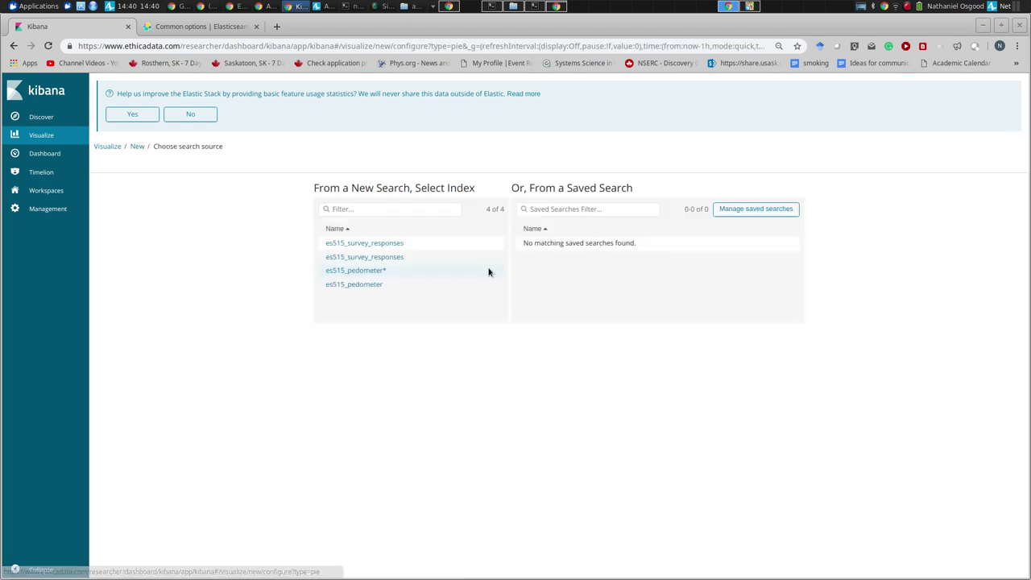
click(368, 259)
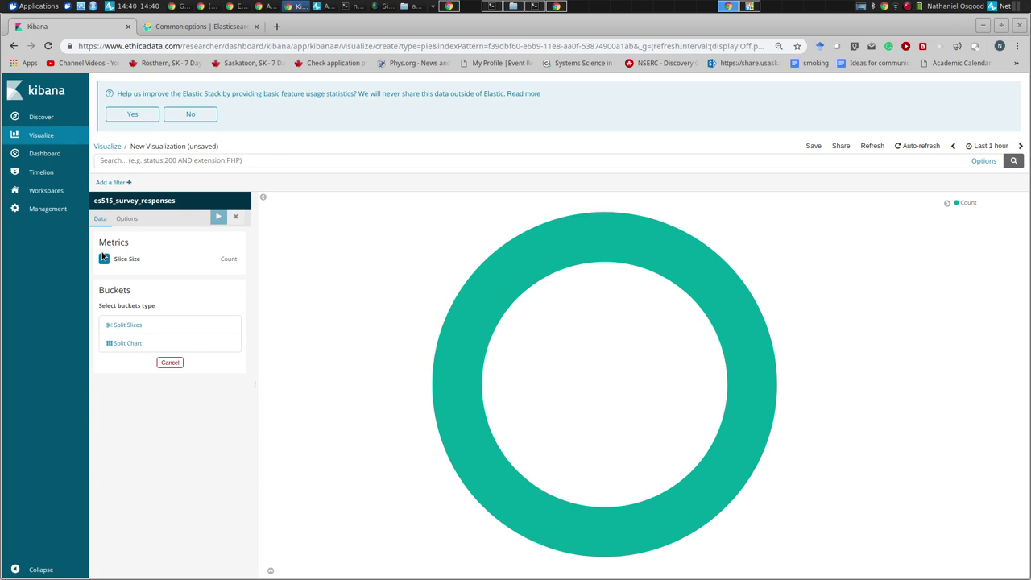
click(64, 134)
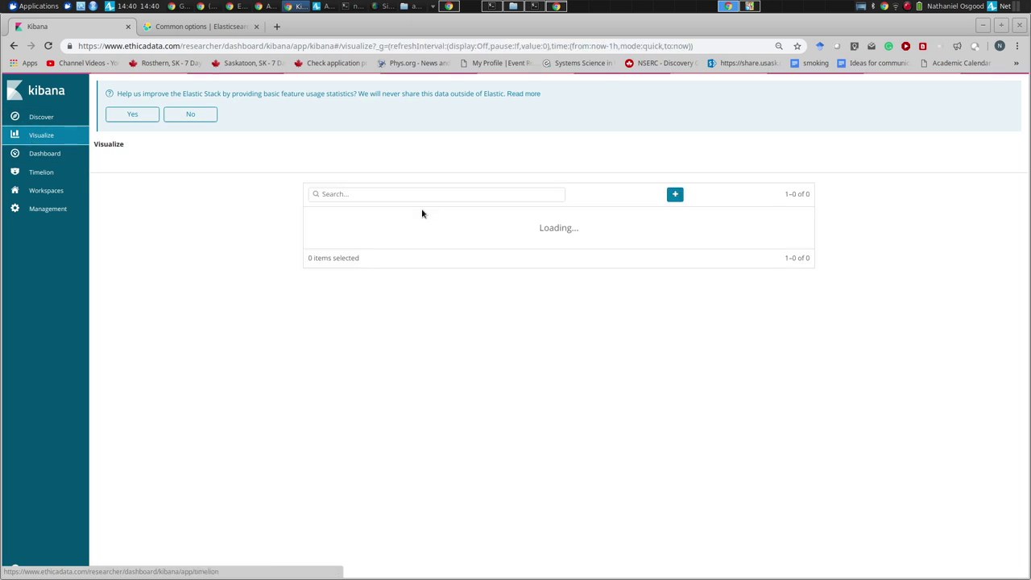
click(675, 194)
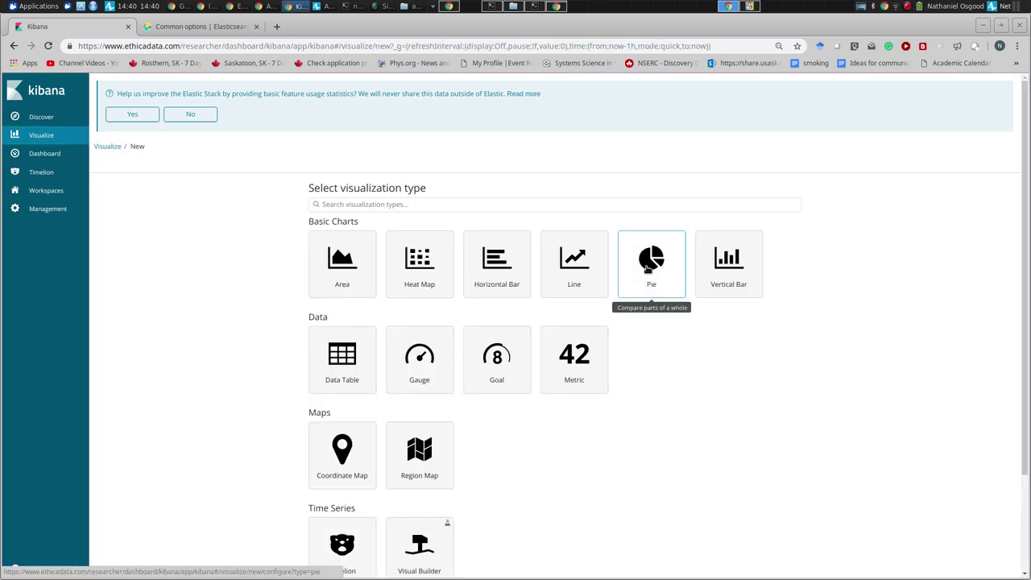
click(651, 259)
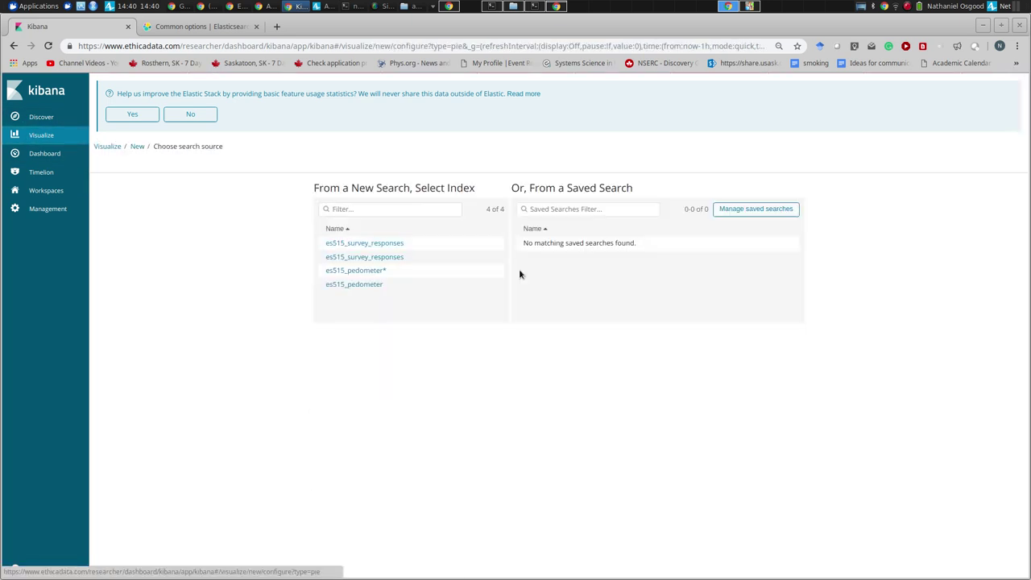
click(351, 245)
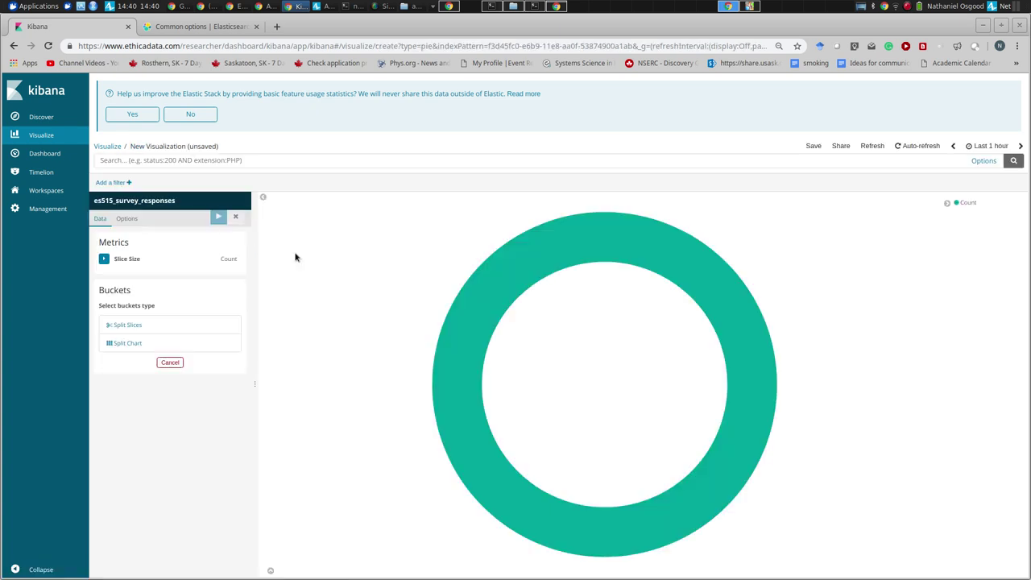
click(132, 323)
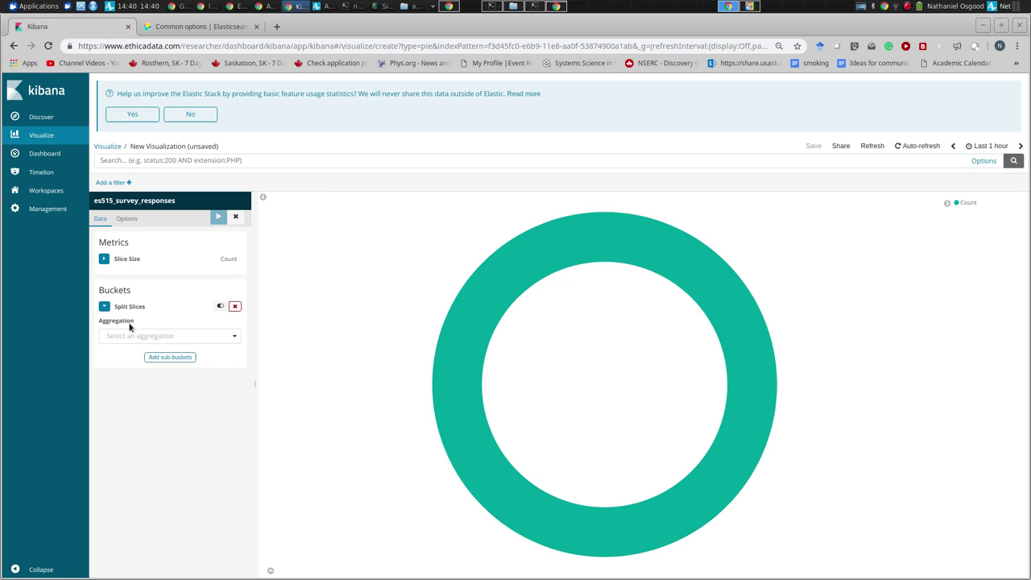
- Split the slices by Terms on user_id and apply, showing the top five participants
click(135, 335)
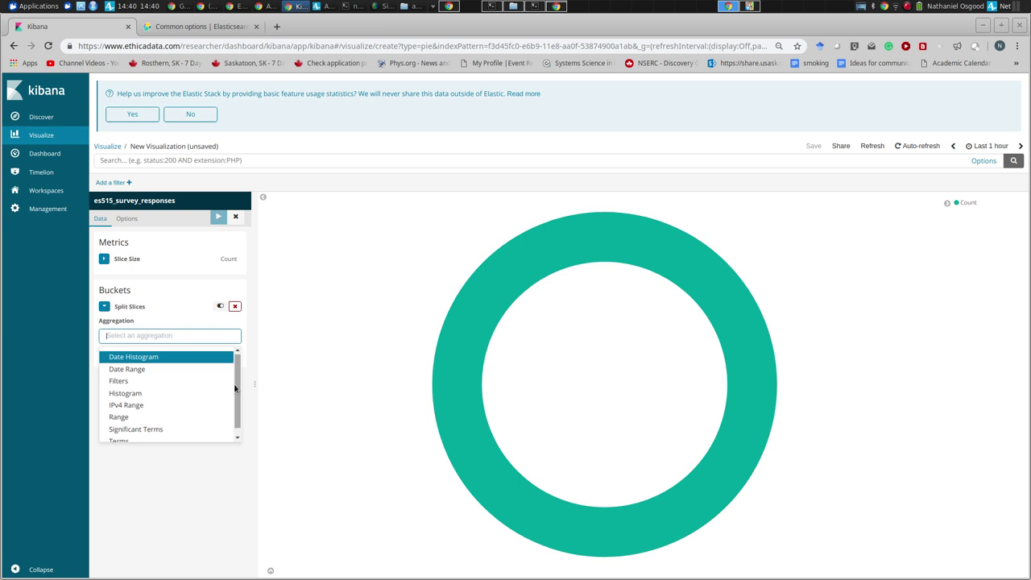
click(187, 292)
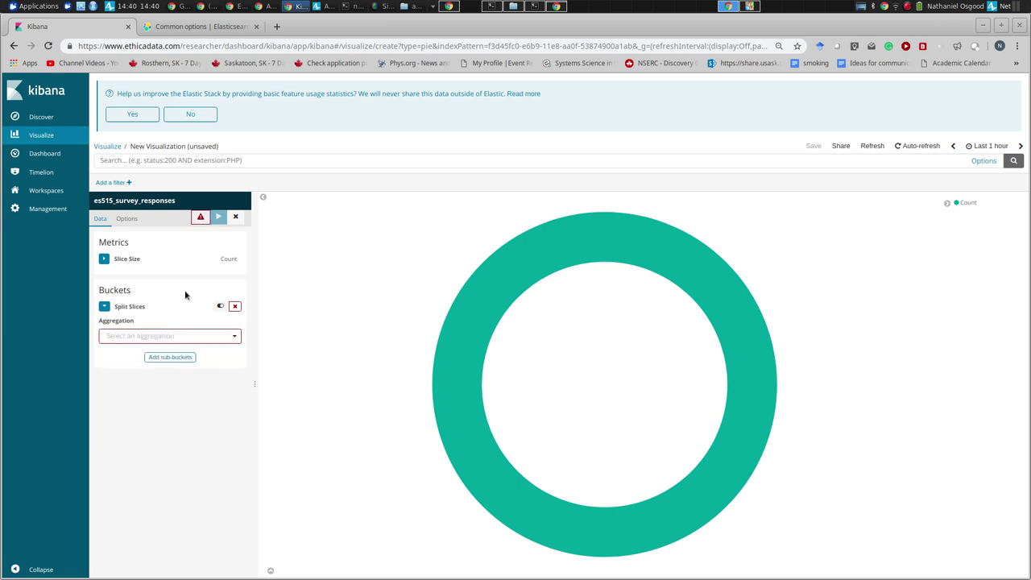
click(132, 337)
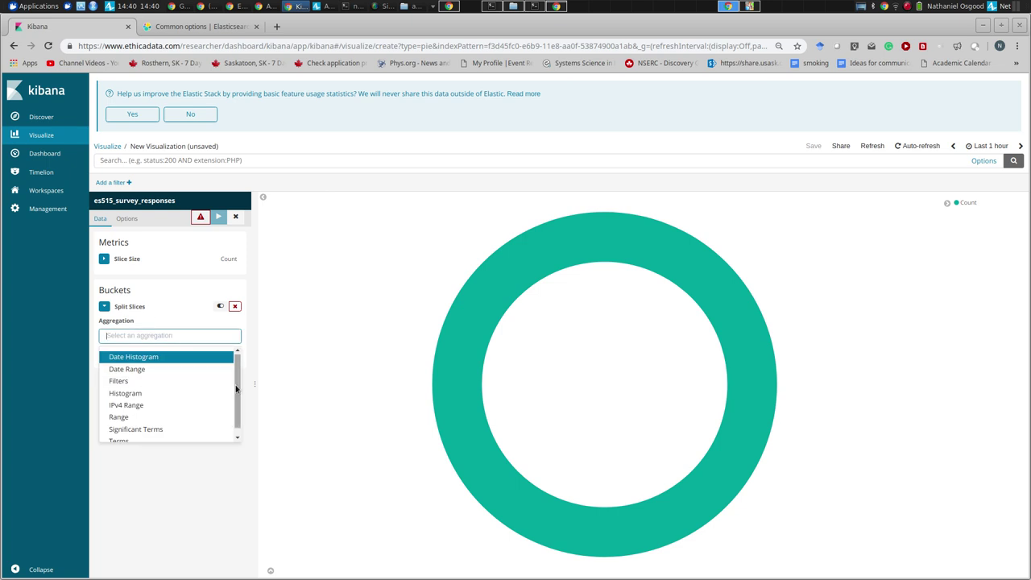
scroll(223, 414, down, 1)
click(177, 438)
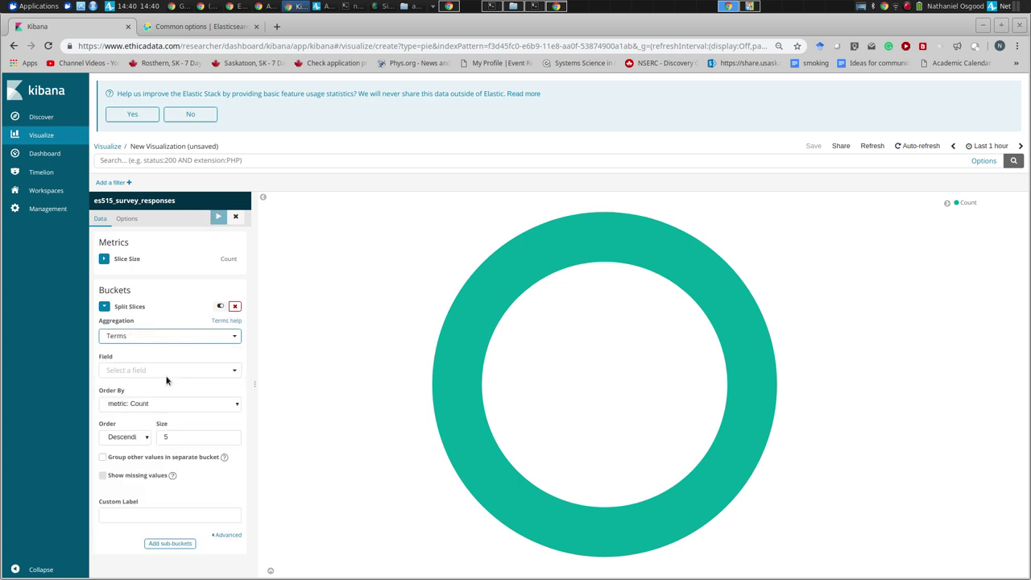
click(161, 370)
drag(235, 397, 236, 460)
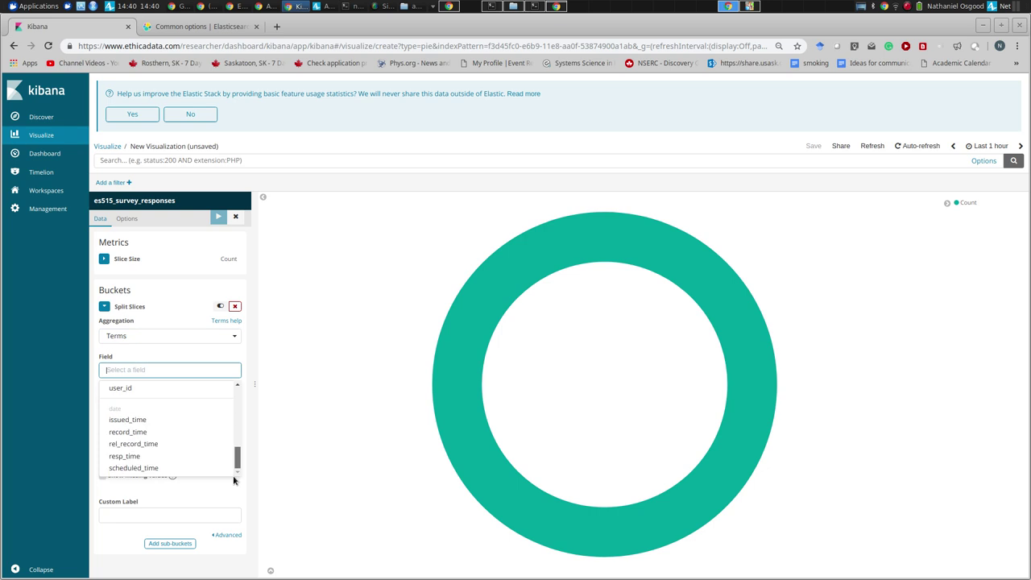
click(121, 388)
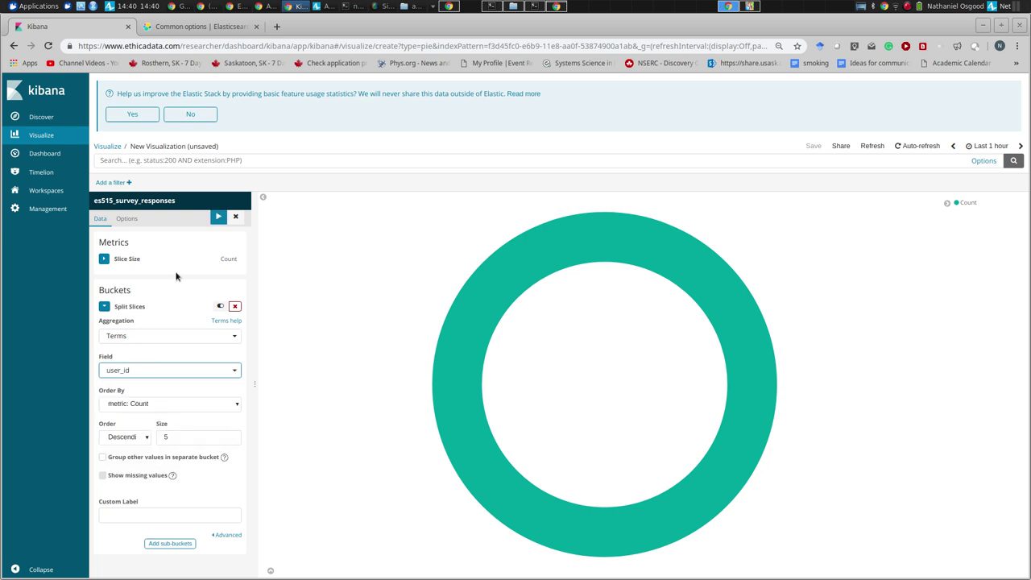
click(218, 216)
mouse_move(741, 312)
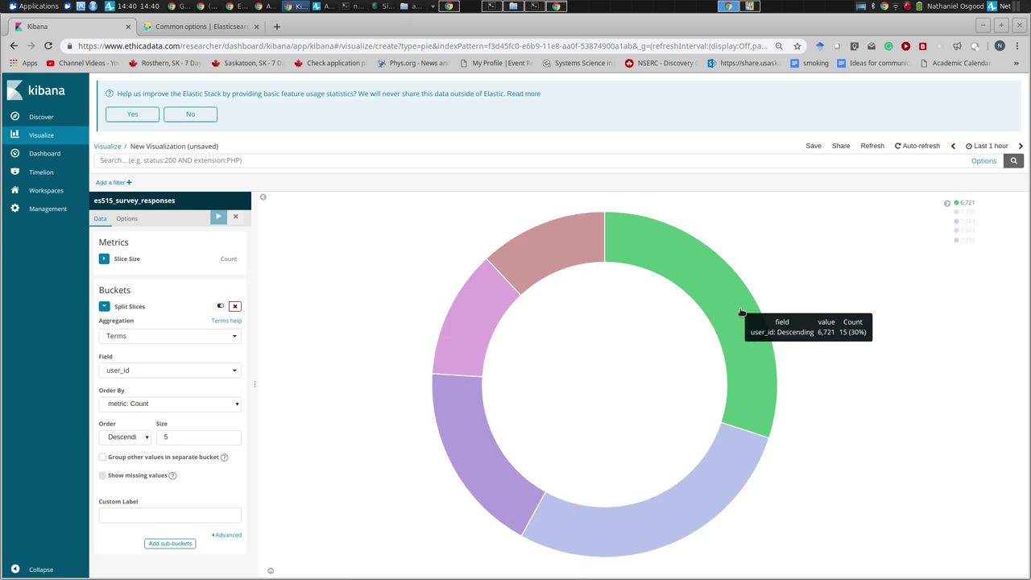
mouse_move(560, 250)
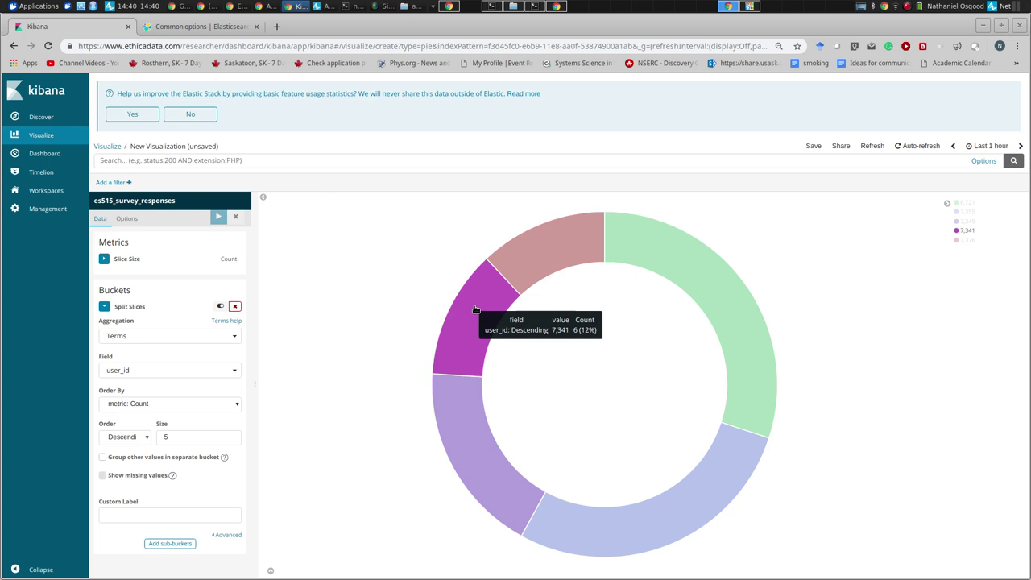
mouse_move(474, 421)
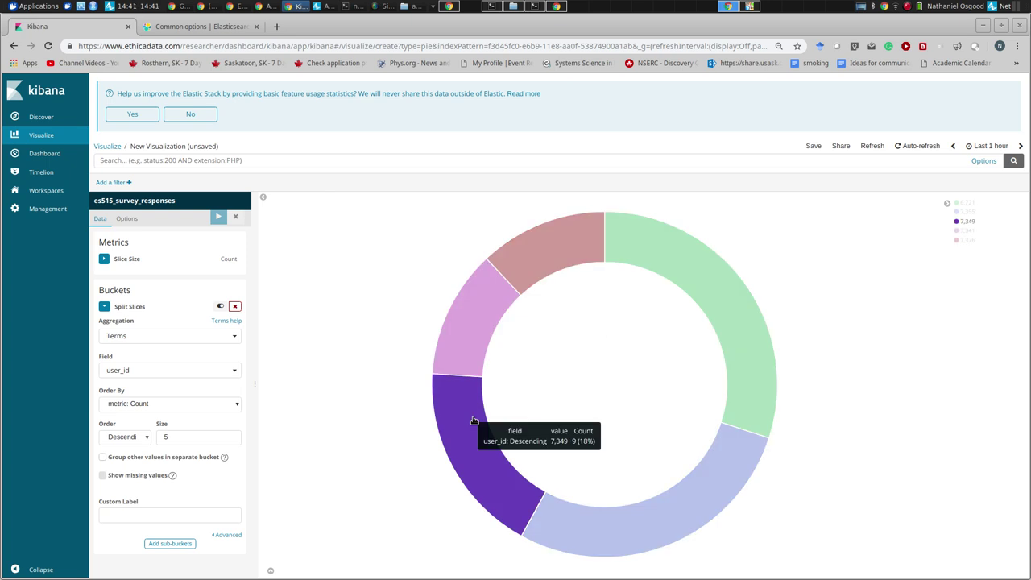
mouse_move(468, 366)
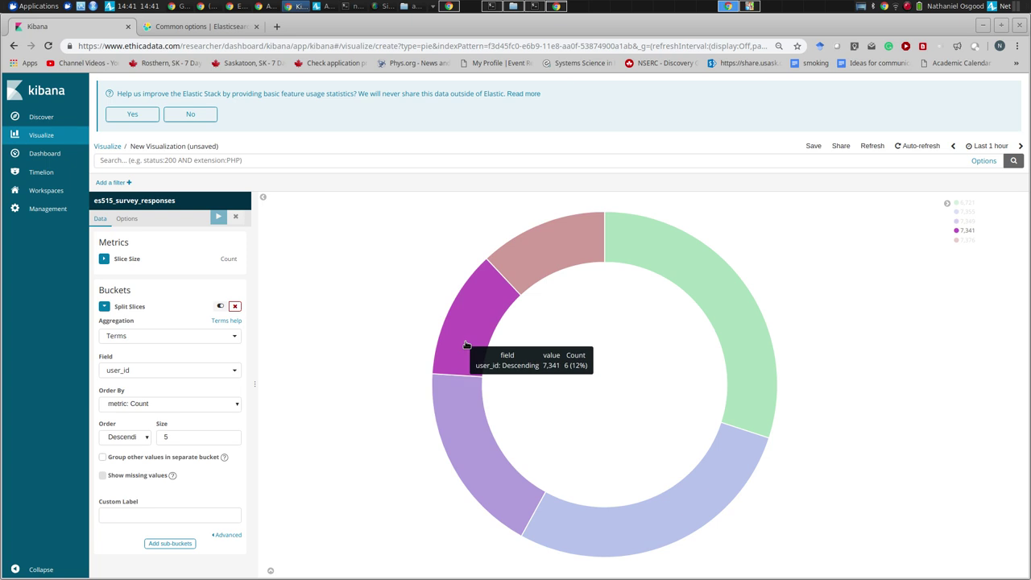
mouse_move(540, 269)
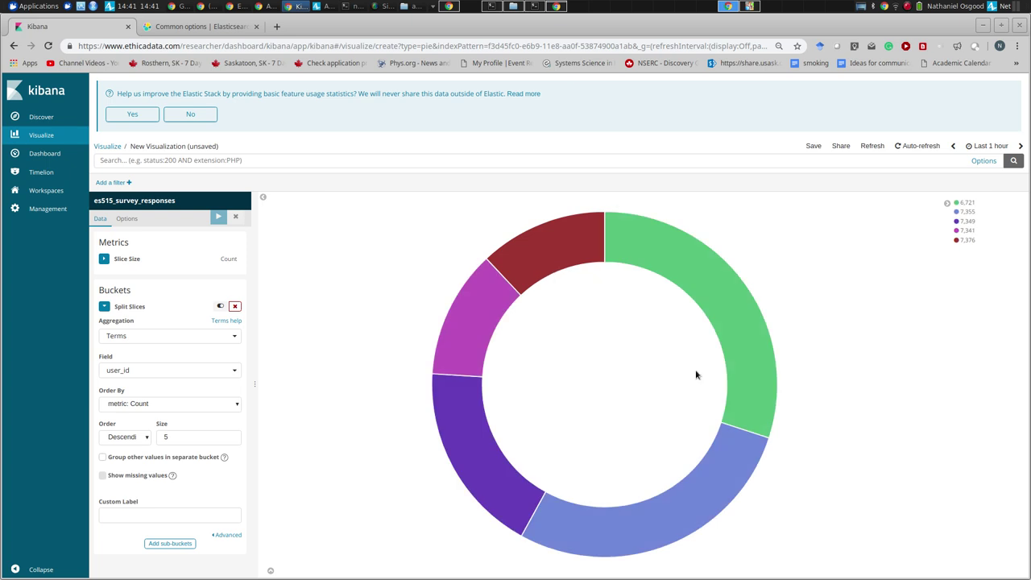
mouse_move(708, 518)
mouse_move(489, 322)
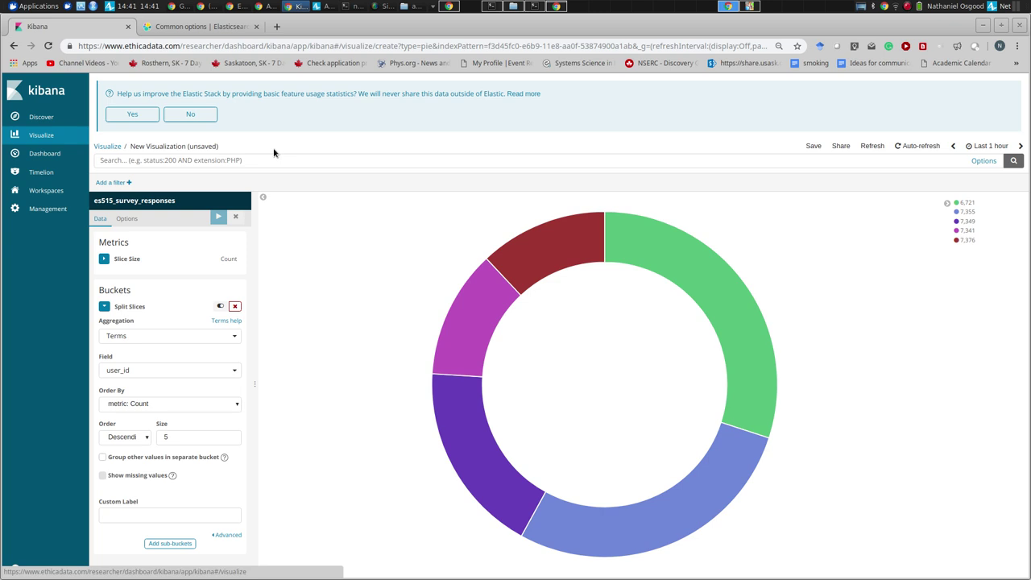
- Save the donut as 'Survey responses per individual', removing the stray apostrophe, then return to the Visualize list
click(813, 146)
text(')
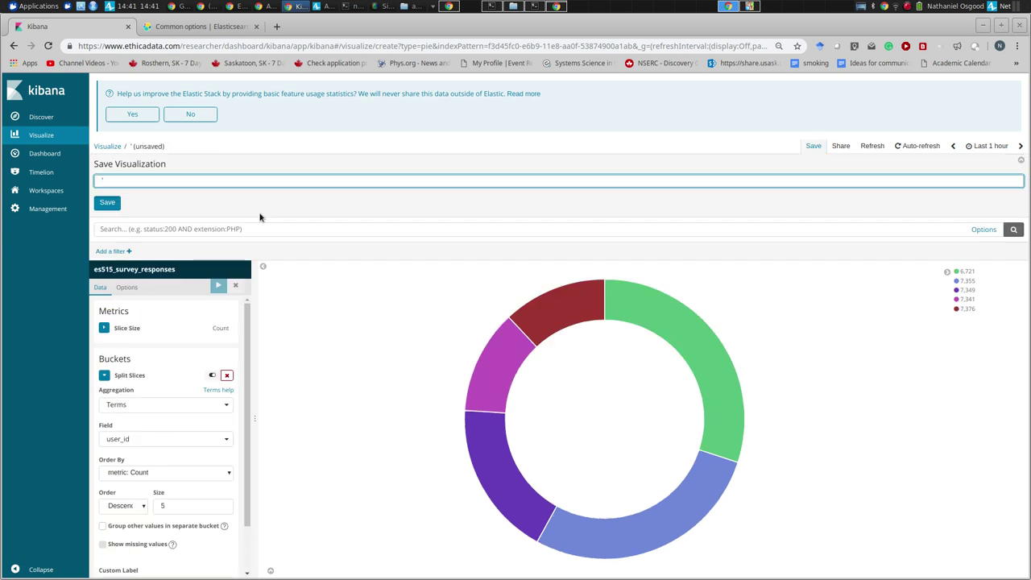
text(Survey responses per)
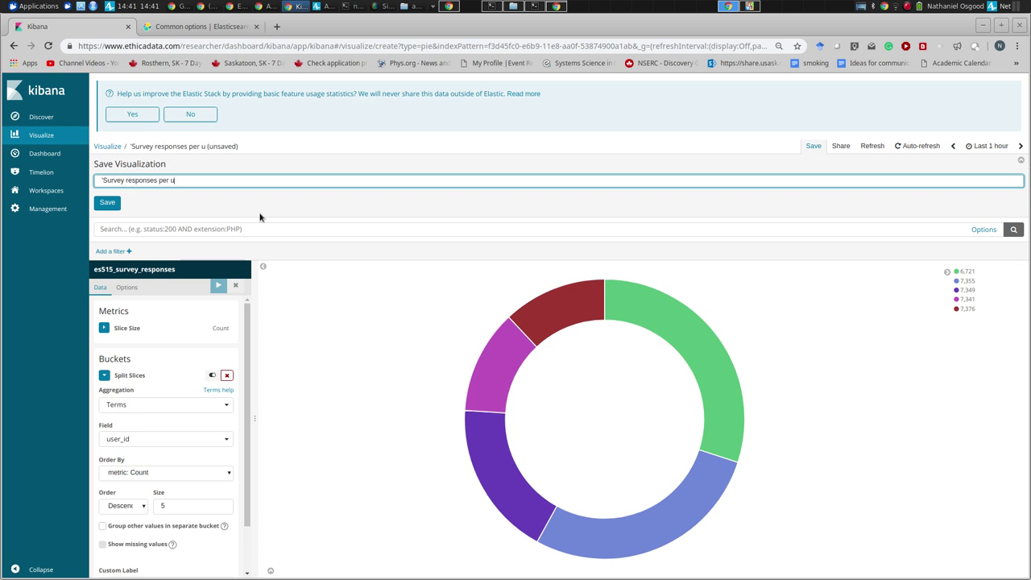
text( individual)
key(Delete)
key(Tab)
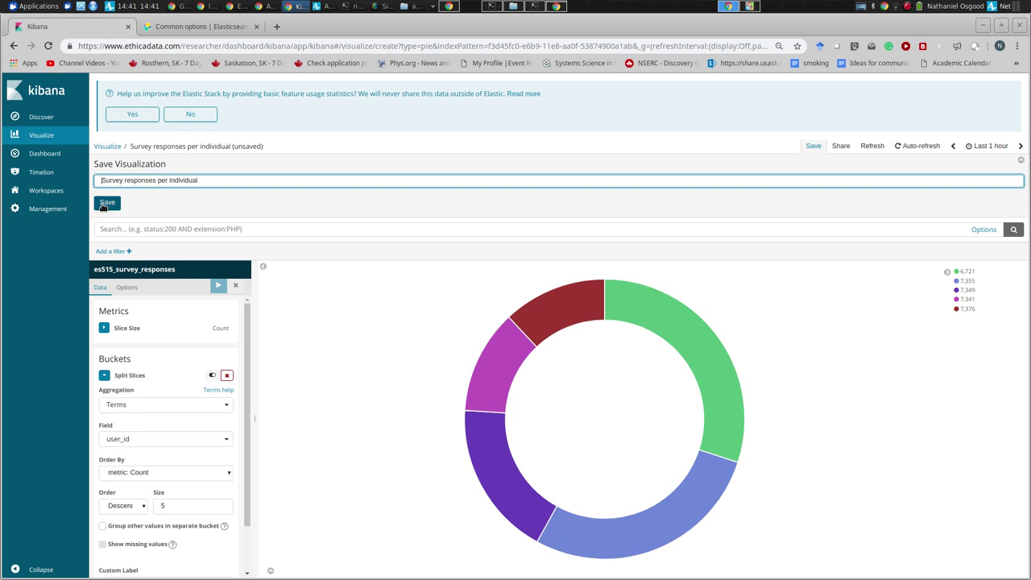
key(Return)
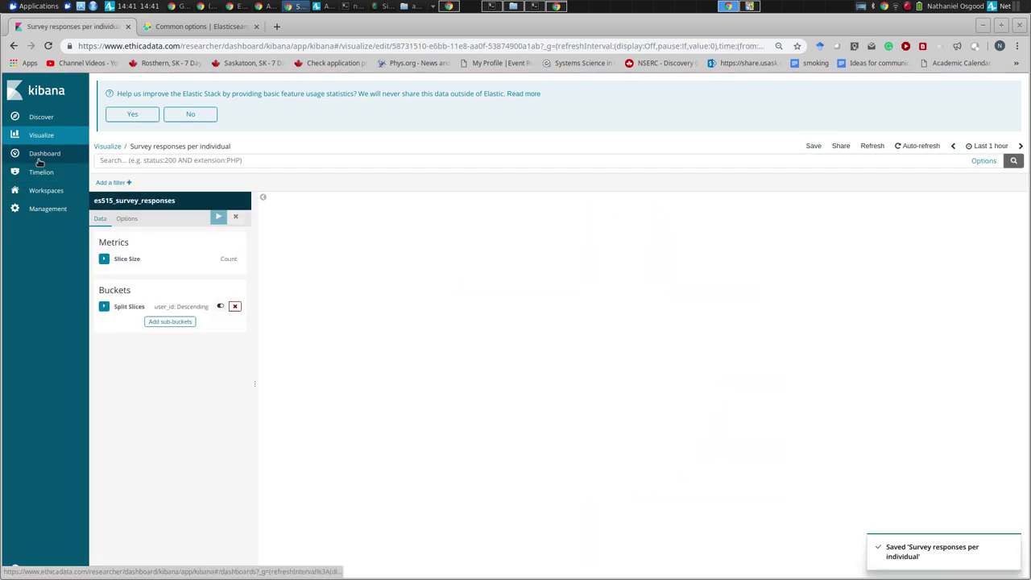
click(32, 137)
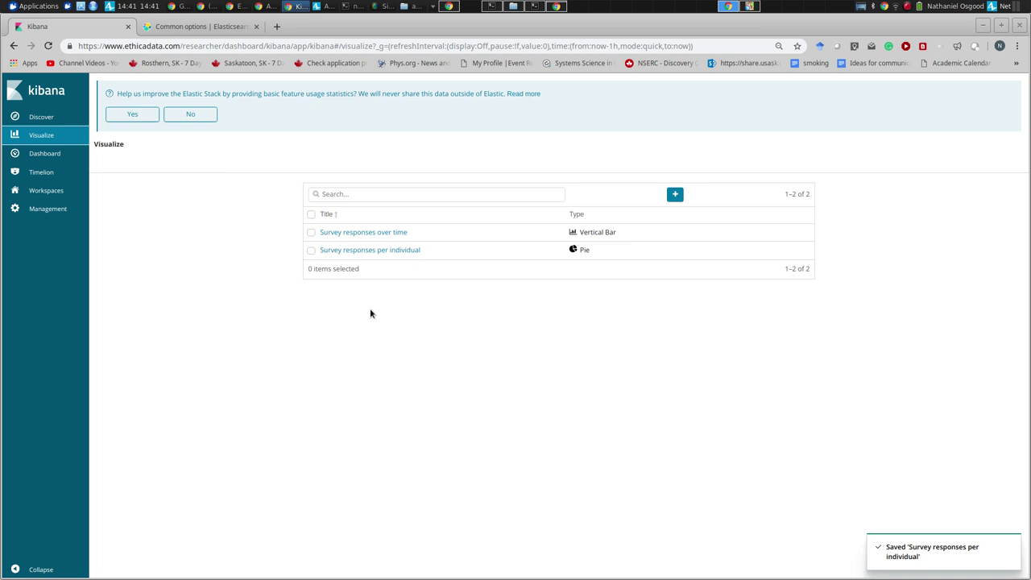
click(674, 196)
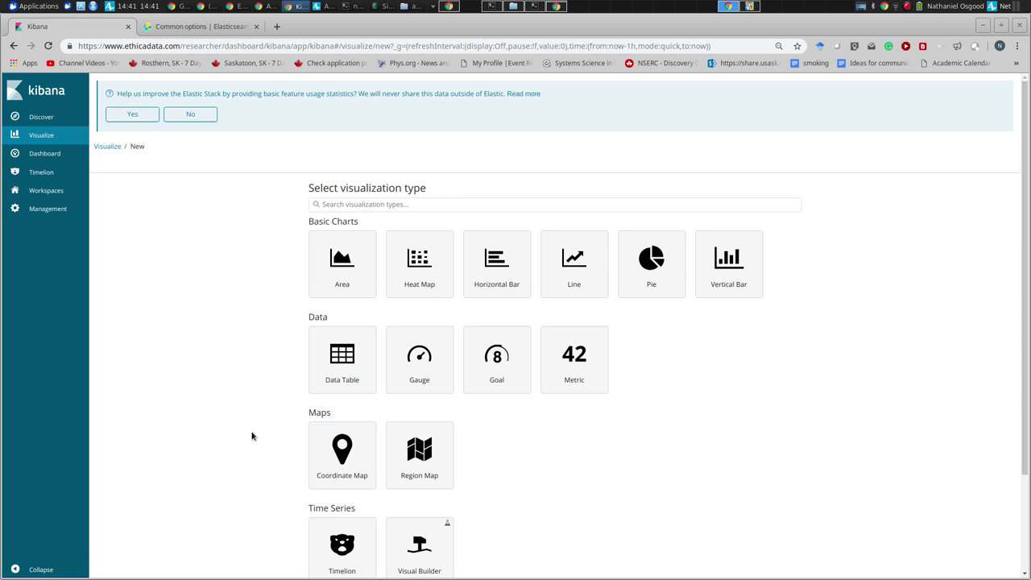
scroll(252, 434, down, 1)
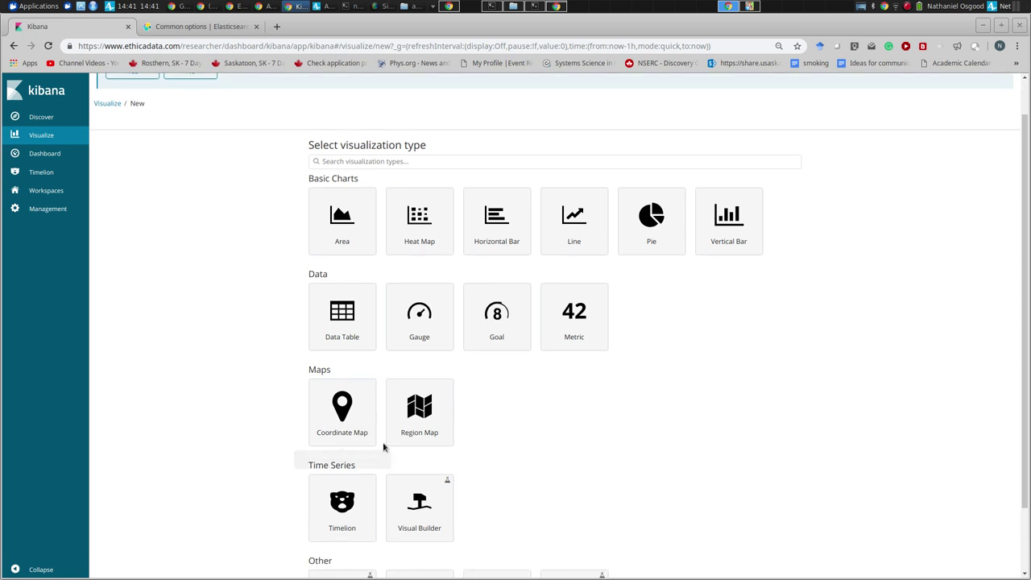
scroll(418, 490, down, 2)
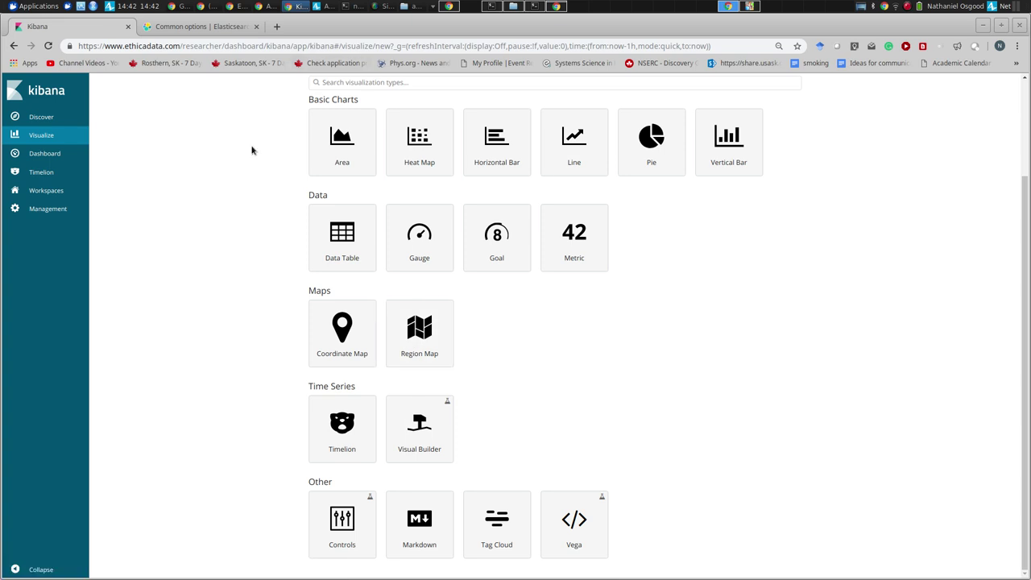
scroll(252, 150, up, 3)
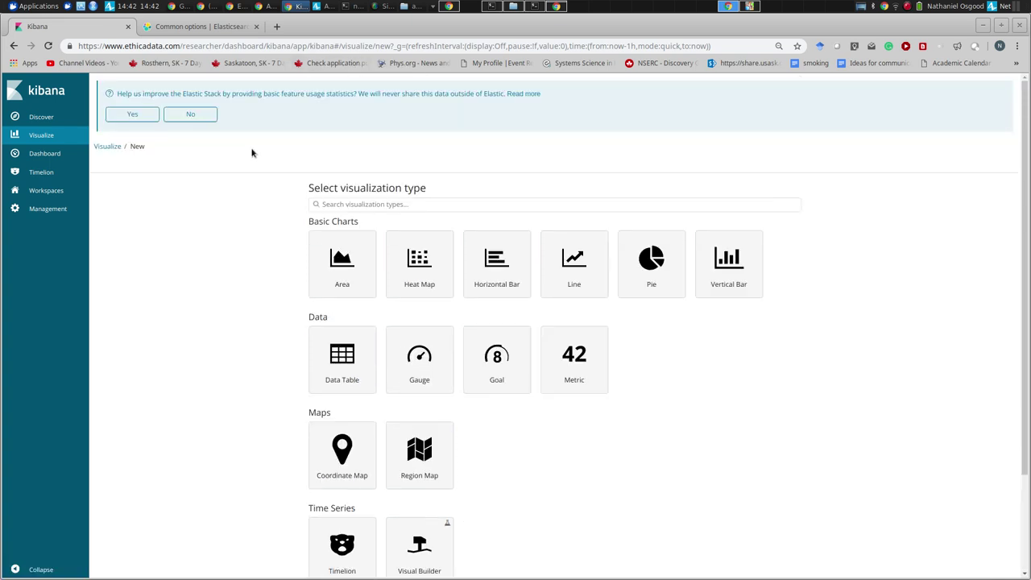
click(52, 143)
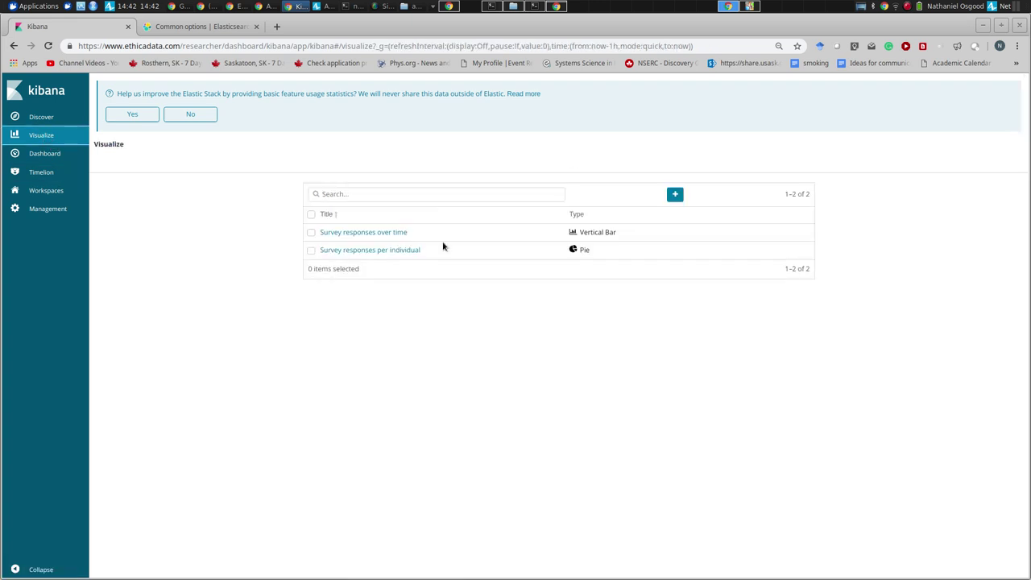
- Reopen the 'Survey responses over time' bar chart and show its iframe and link sharing options
click(370, 234)
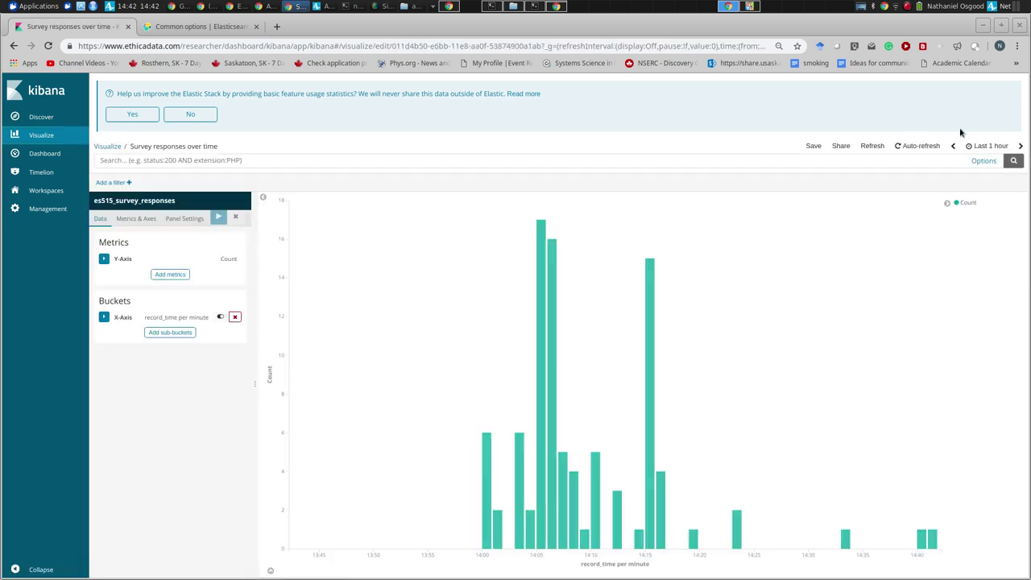
click(841, 148)
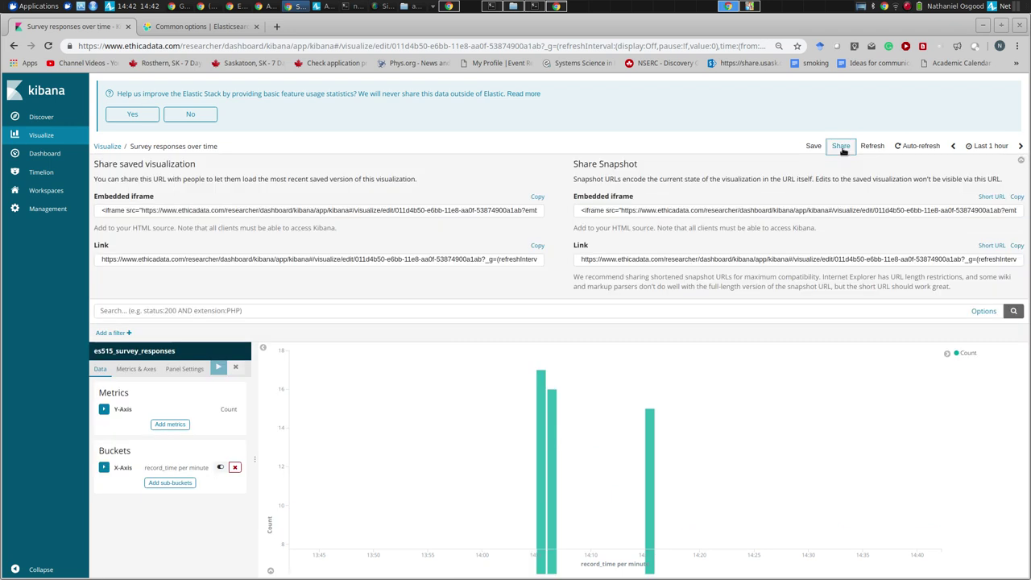
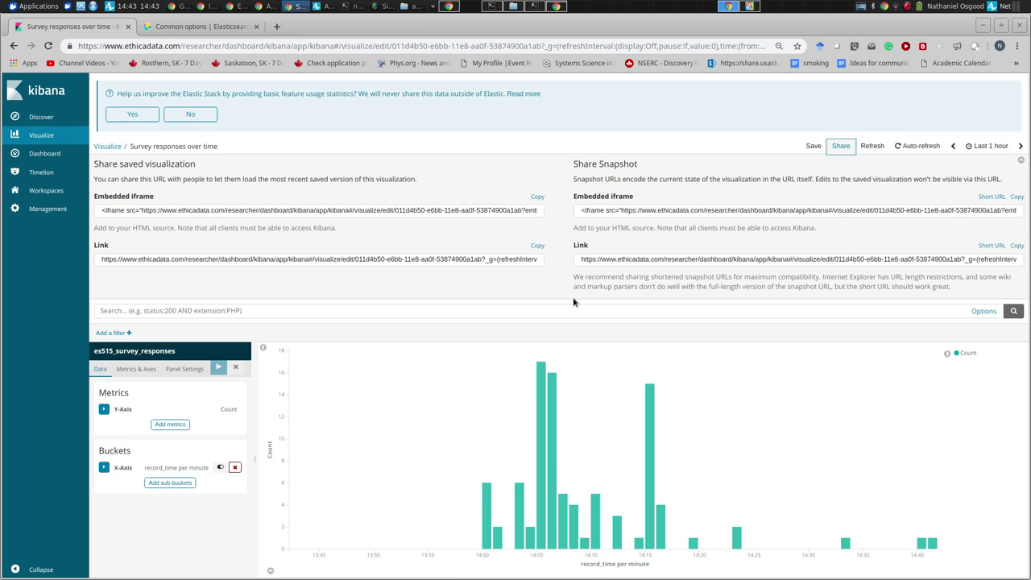
- Copy the saved visualization's share link and load it in a new browser tab
click(496, 258)
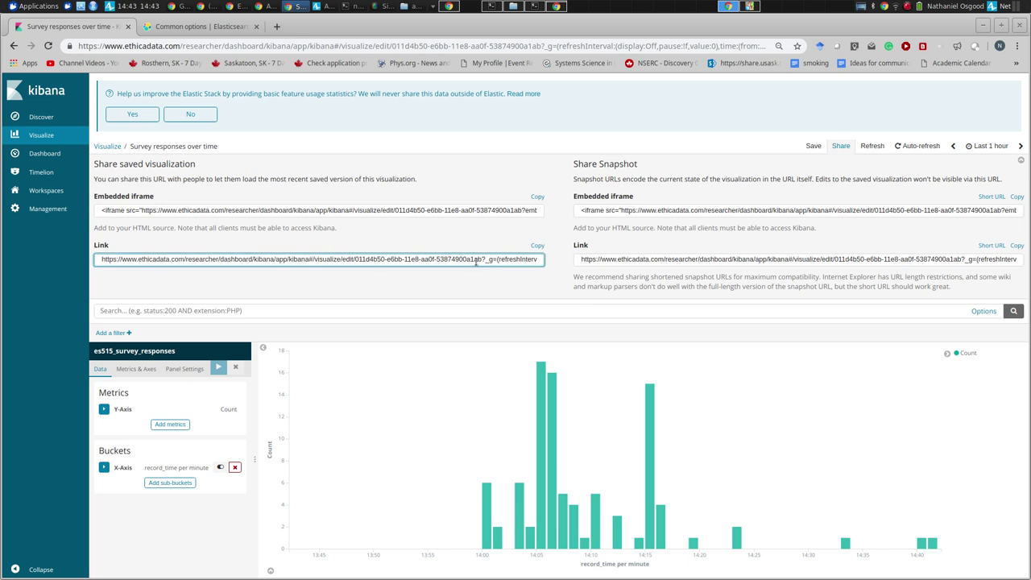
click(537, 245)
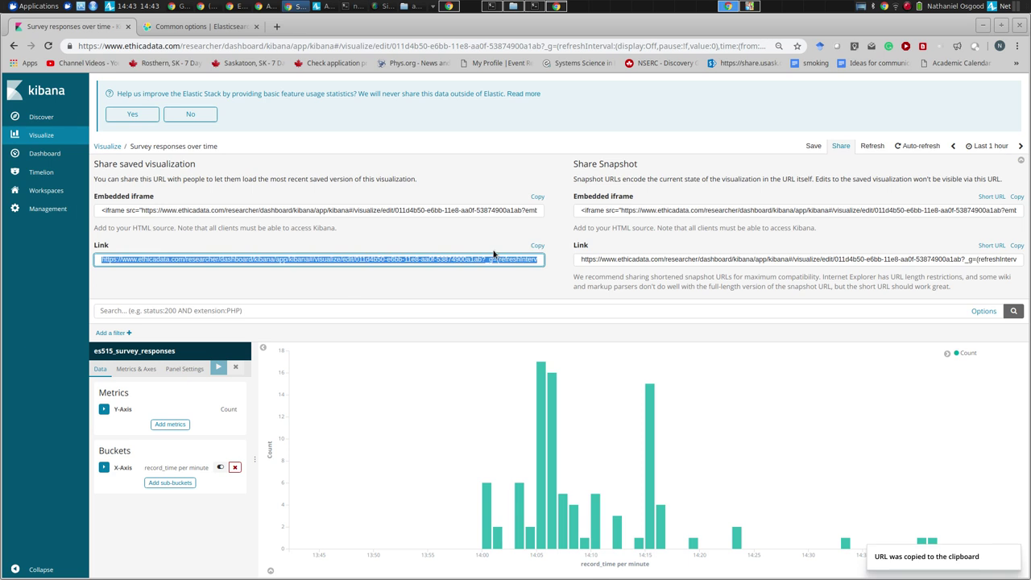
key(ctrl+t)
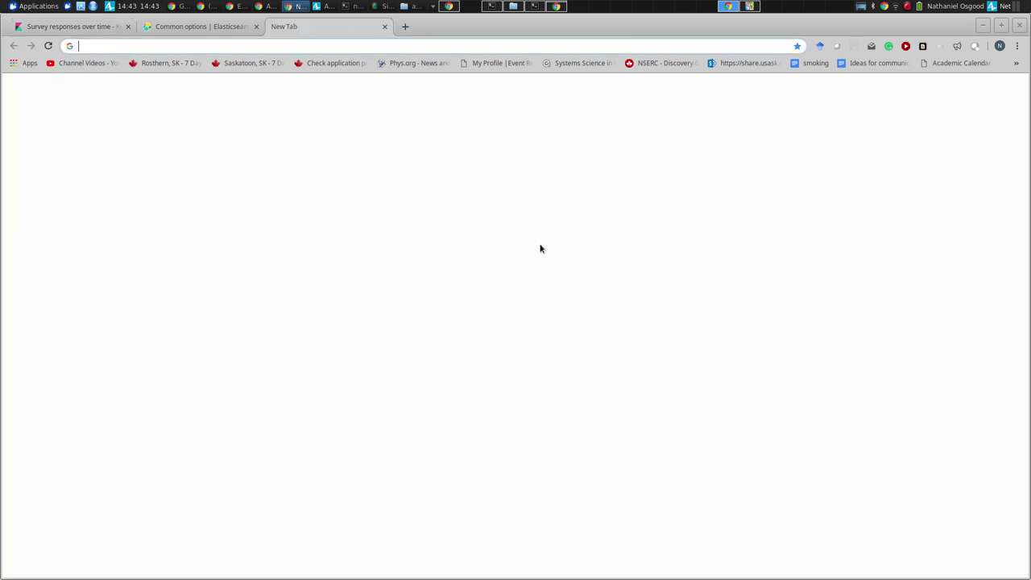
key(ctrl+v)
key(Return)
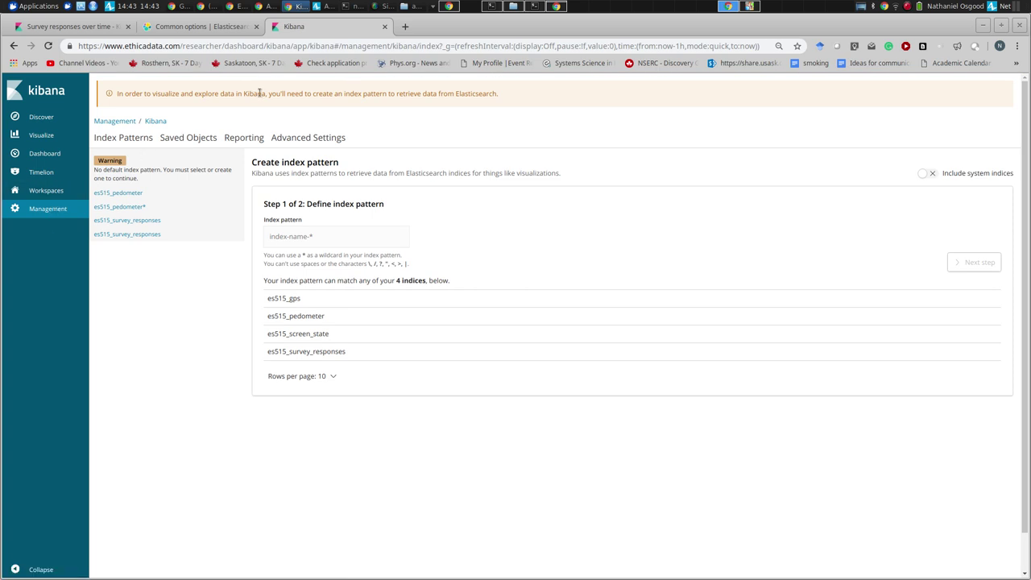
- Compare the shared-link page with the 'Survey responses over time' visualization across browser tabs
click(202, 27)
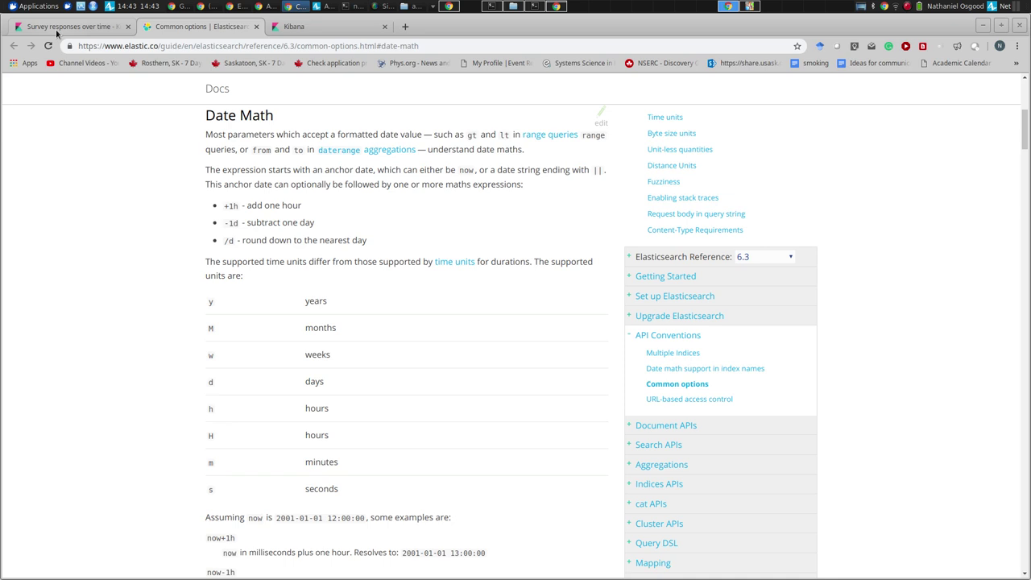
click(42, 31)
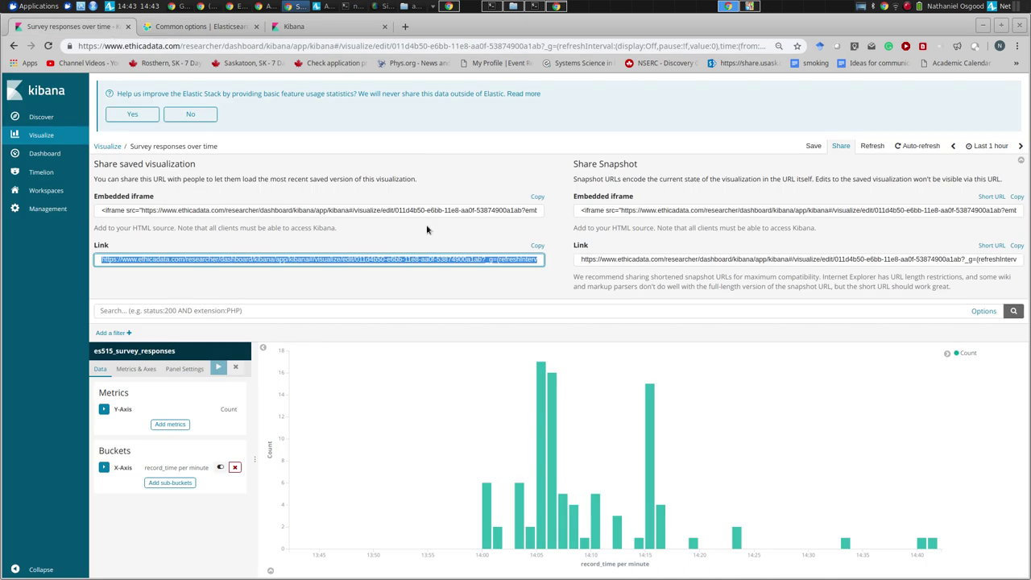
click(322, 26)
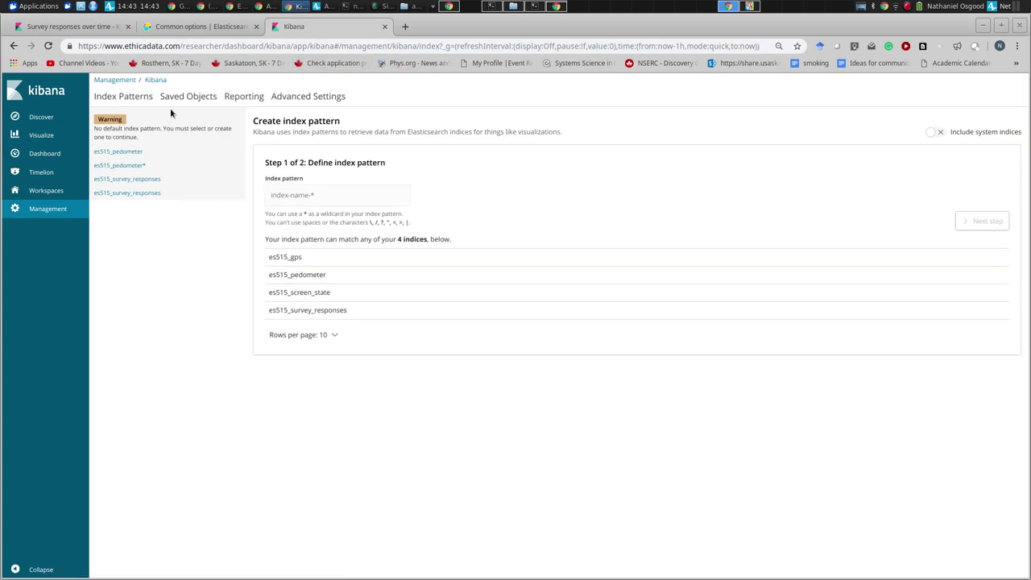
click(84, 31)
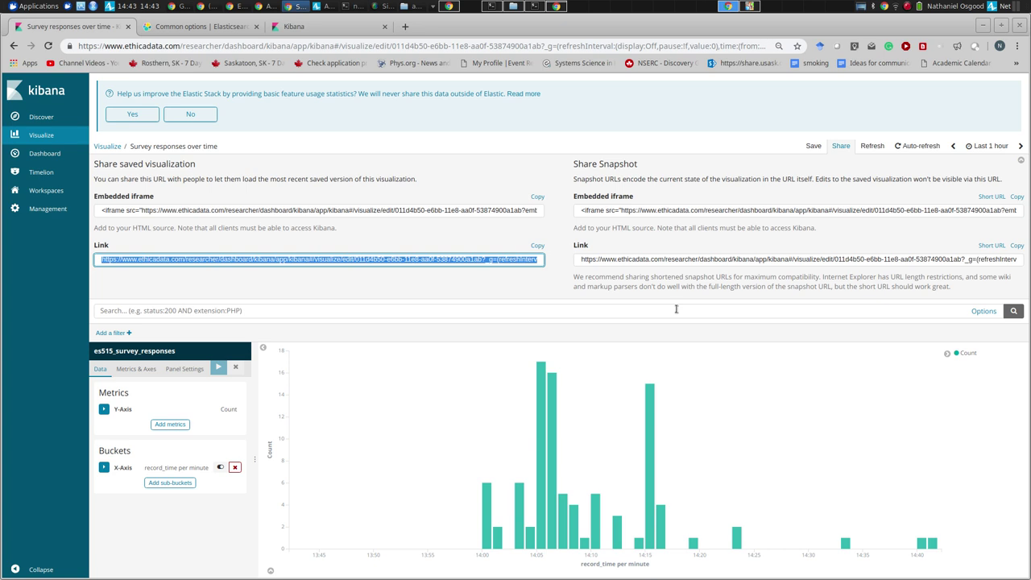
click(643, 281)
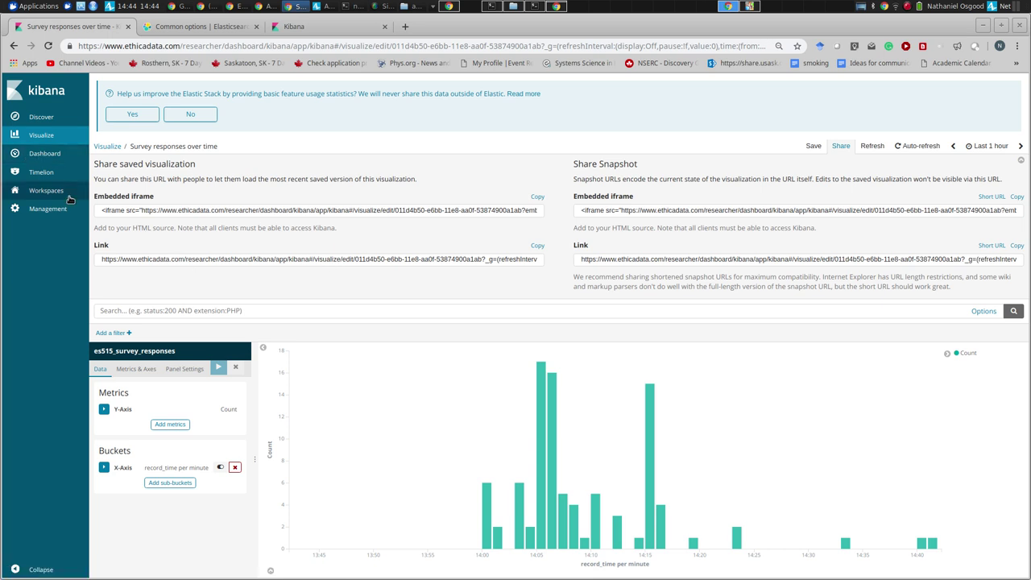
- Create a new dashboard with the 'Survey responses over time' and 'Survey responses per individual' charts
click(50, 156)
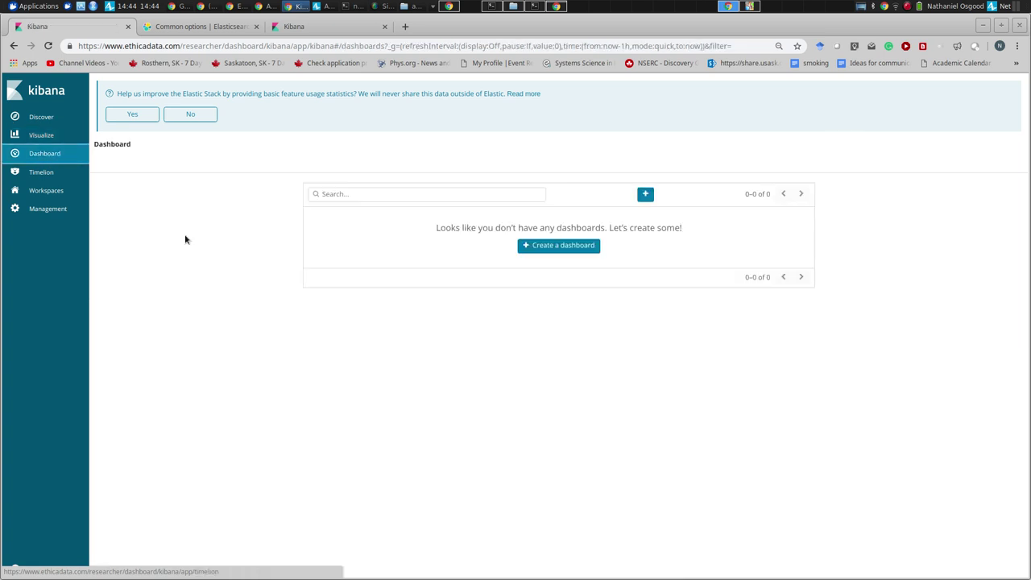
click(554, 247)
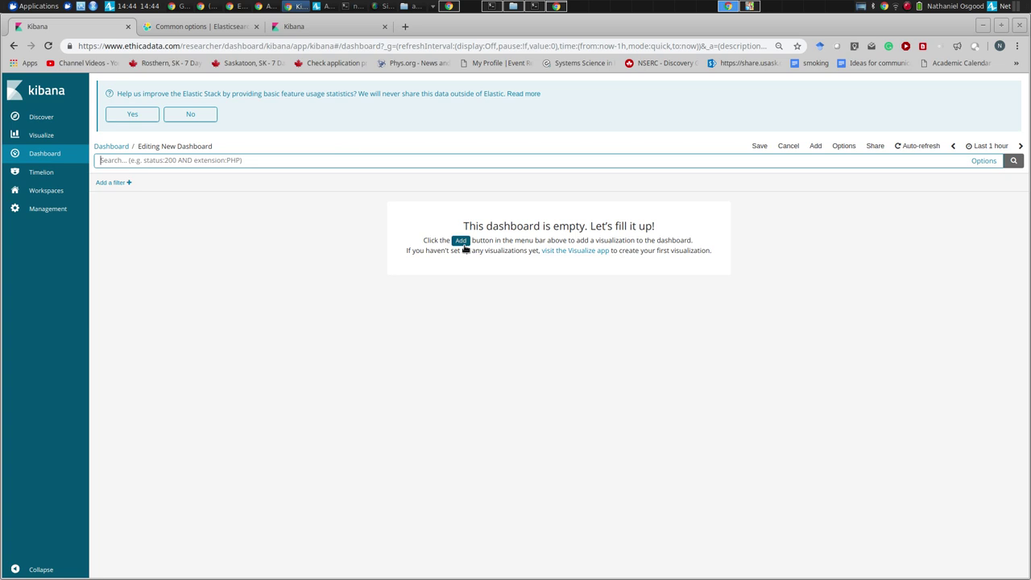
click(815, 145)
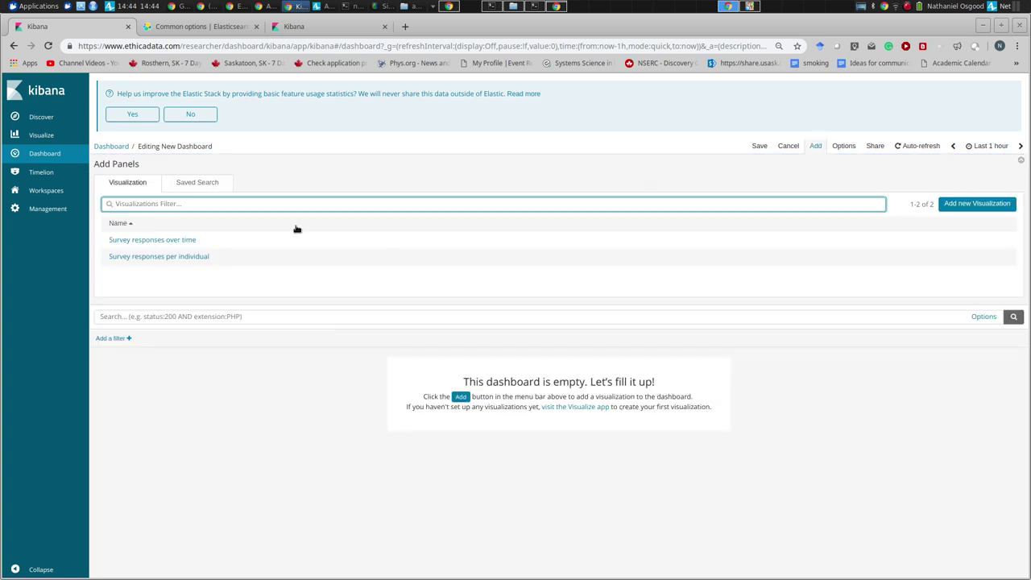
click(174, 240)
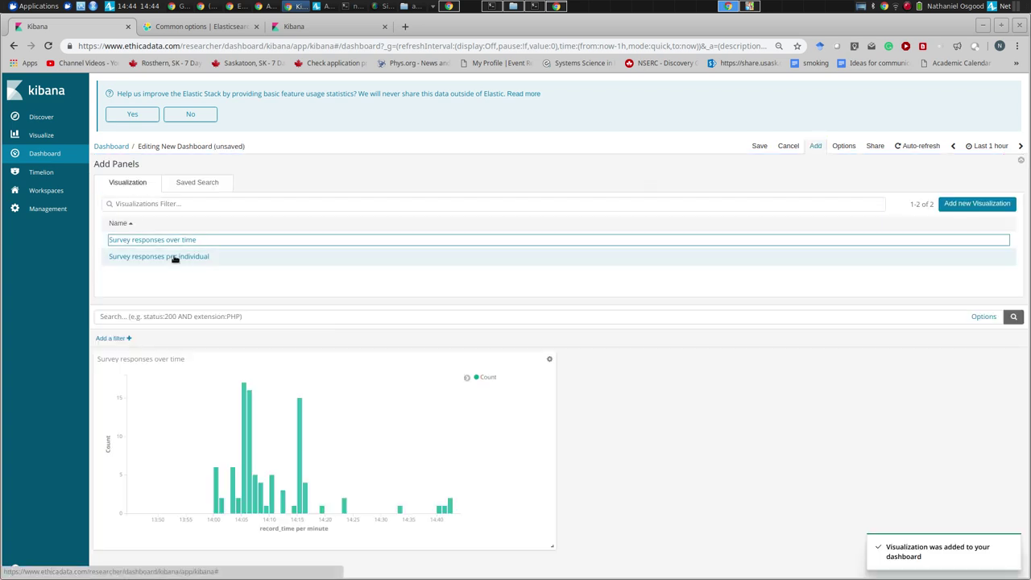
click(174, 257)
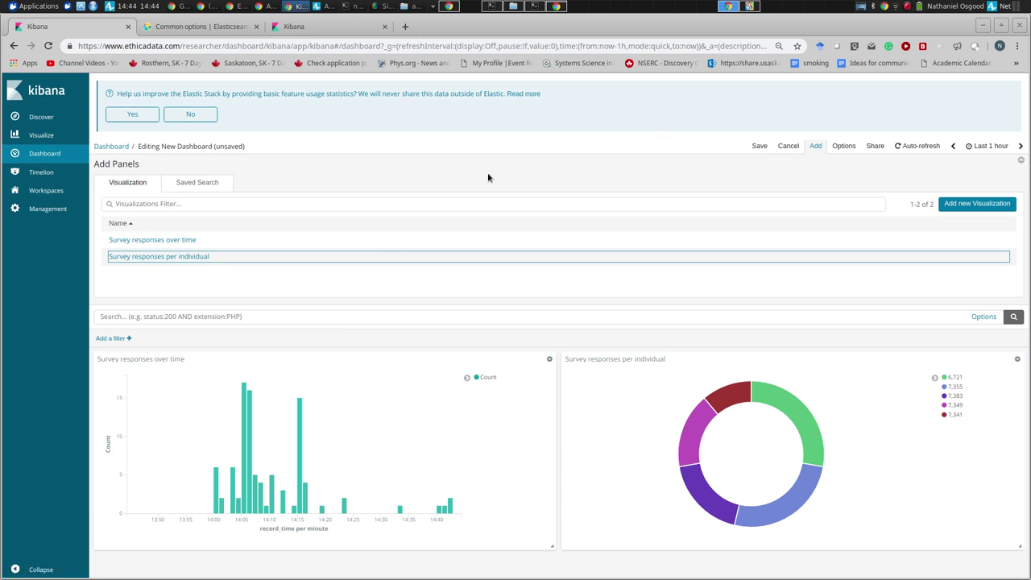
- Start over on a fresh dashboard holding both survey charts, ready to save
click(56, 155)
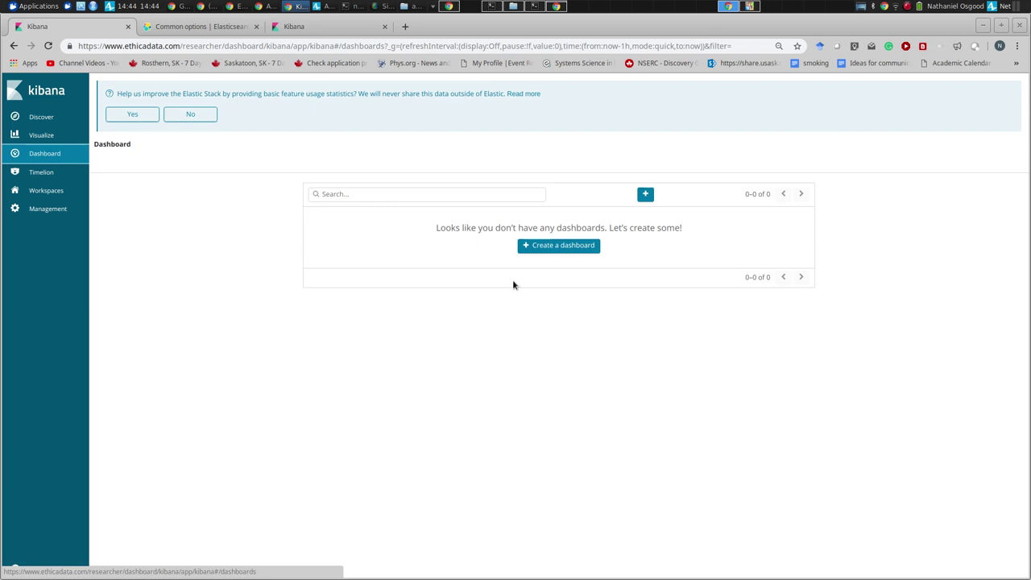
click(546, 243)
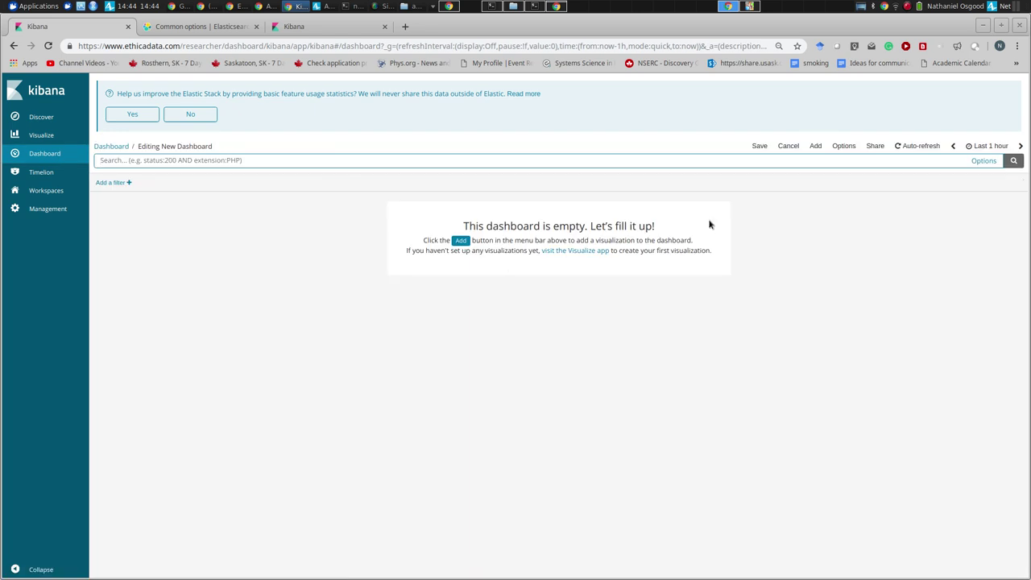
click(460, 241)
click(133, 244)
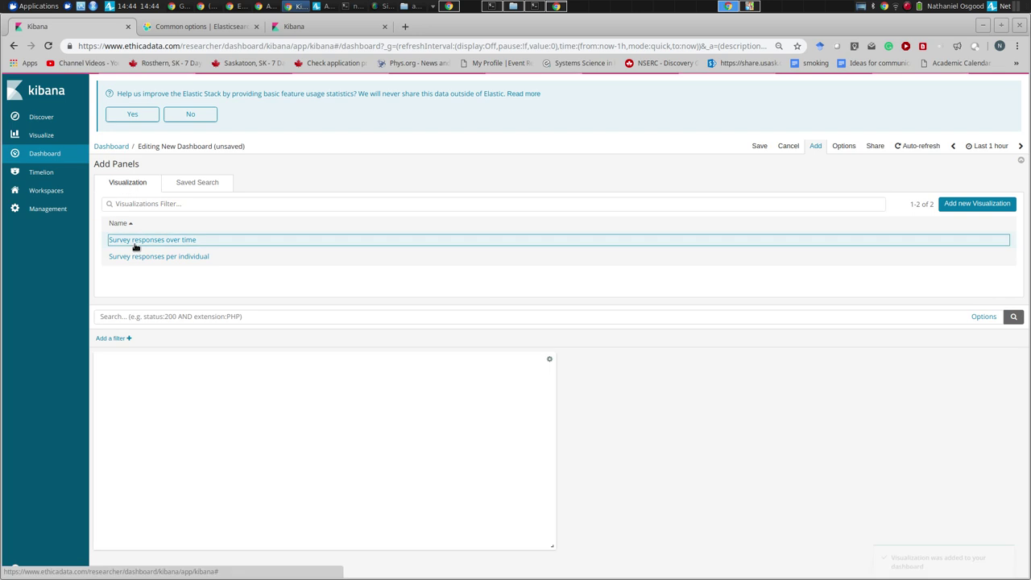
click(136, 256)
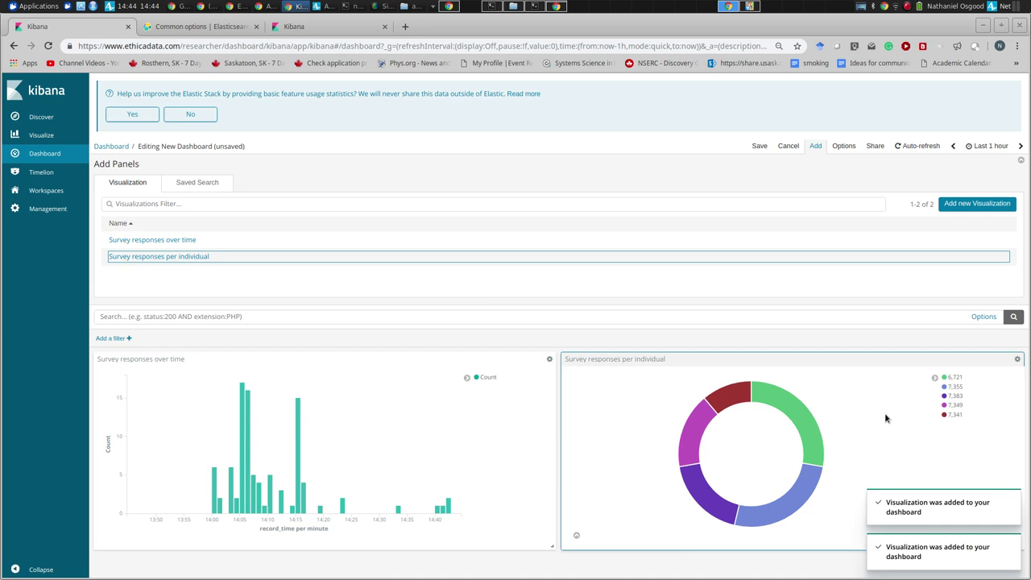
click(759, 146)
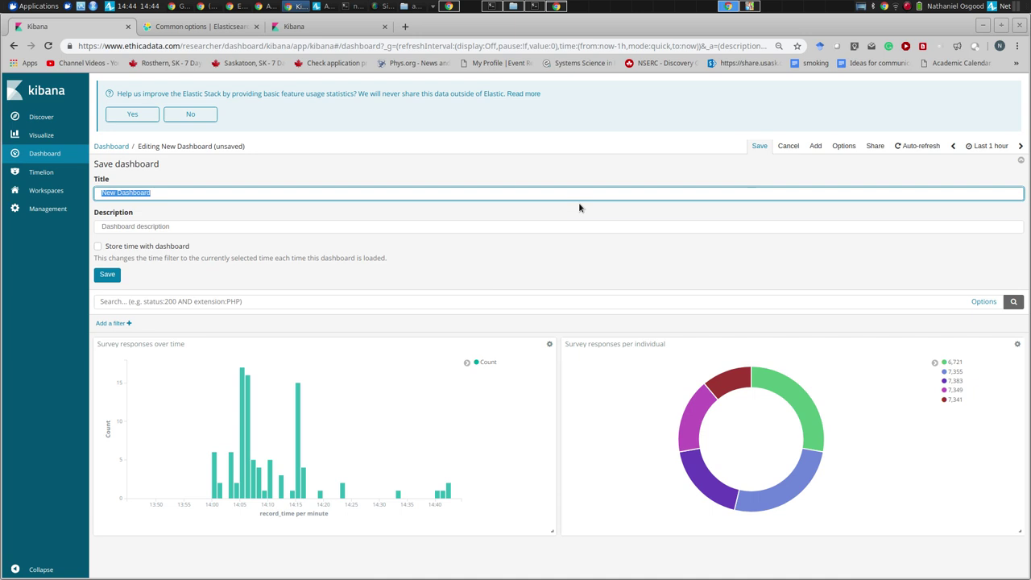
- Enter the title 'Primary dashboard' and save the dashboard
text(Primary dash)
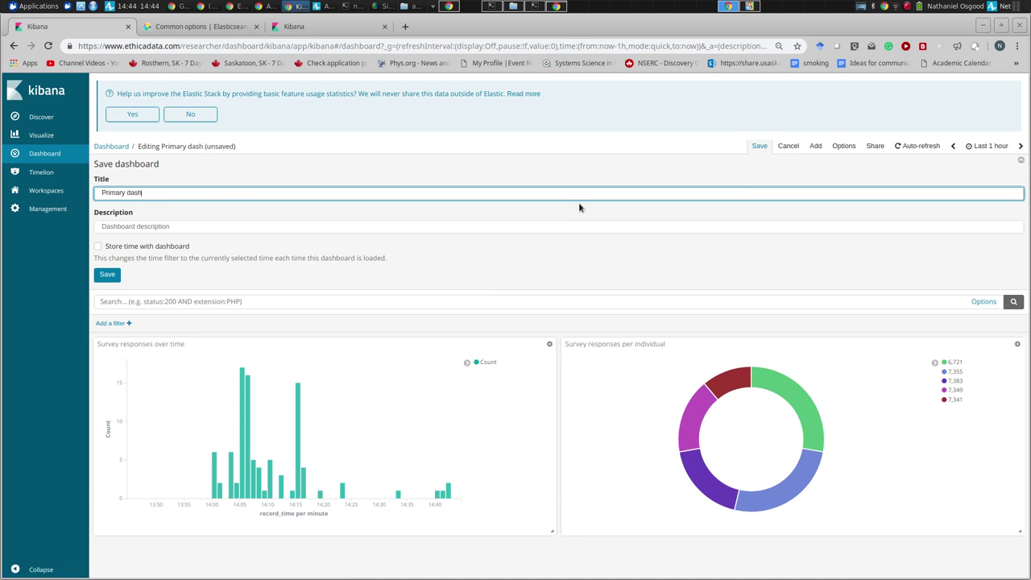
text(board)
click(107, 275)
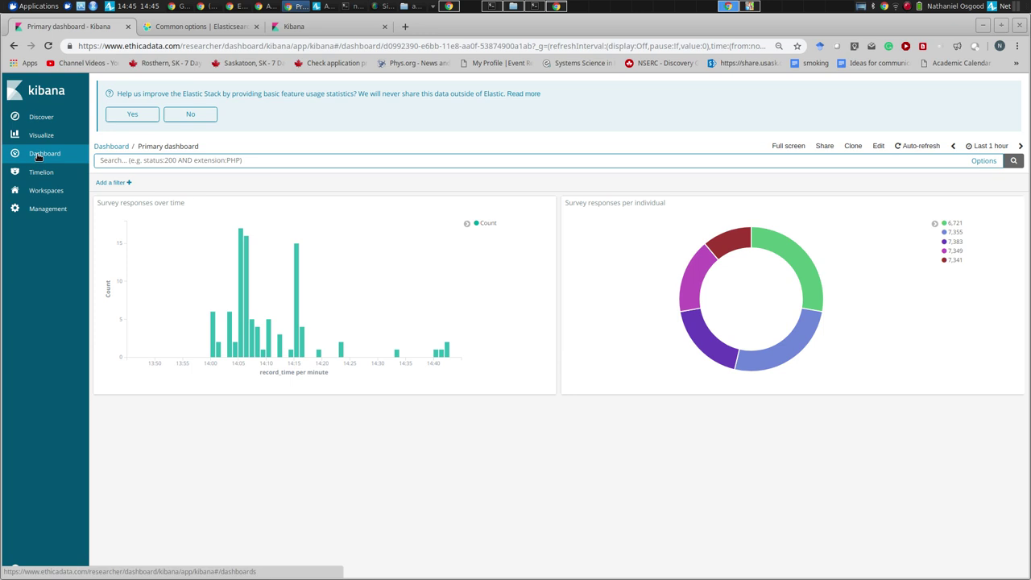
- View the Primary dashboard's share link, then move on to the saved visualizations list
click(830, 146)
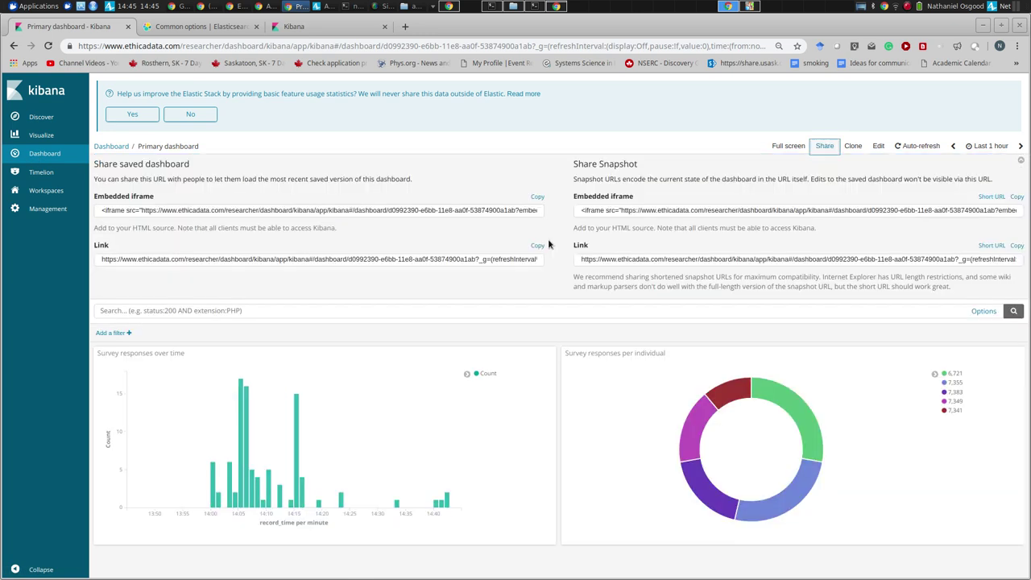
click(325, 265)
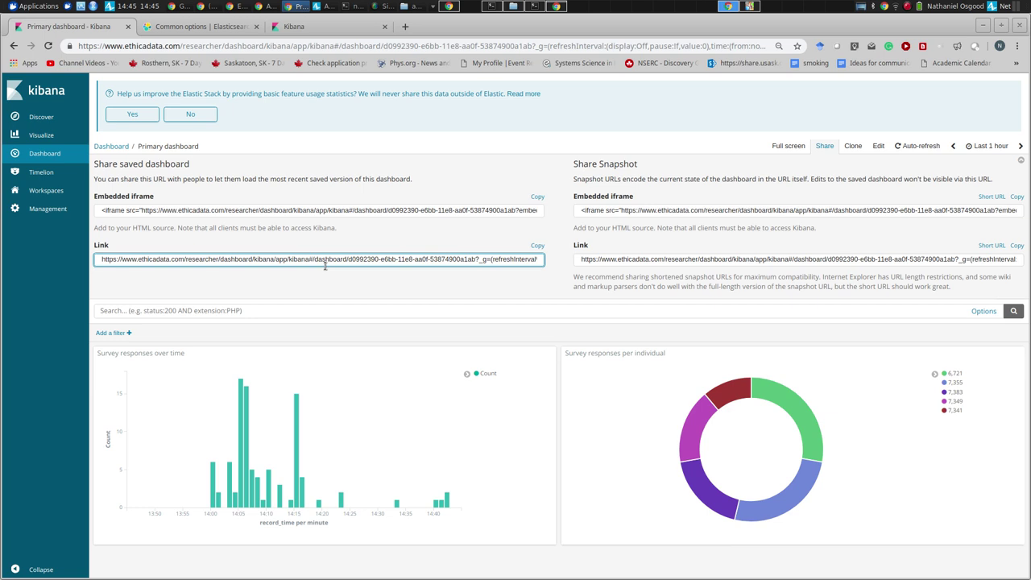
click(39, 158)
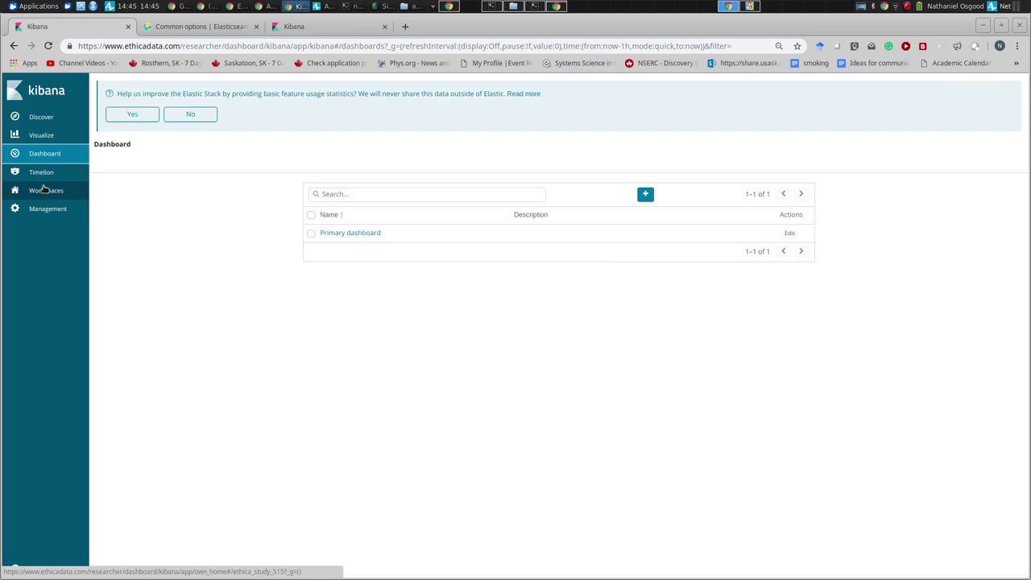
click(41, 136)
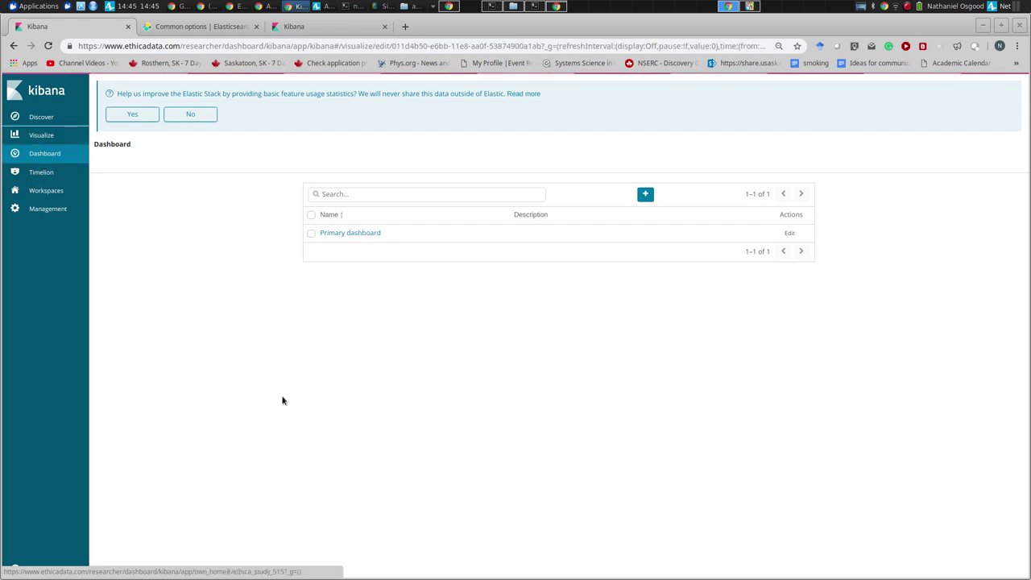
click(30, 135)
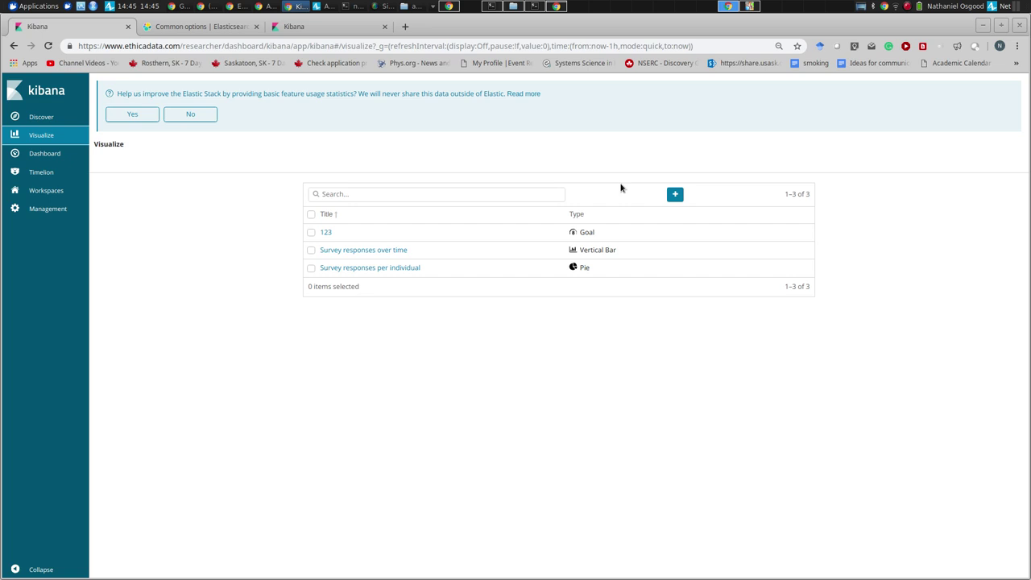
- Try a new Visual Builder time-series visualization twice, leaving it unsaved for the dashboards list
click(676, 195)
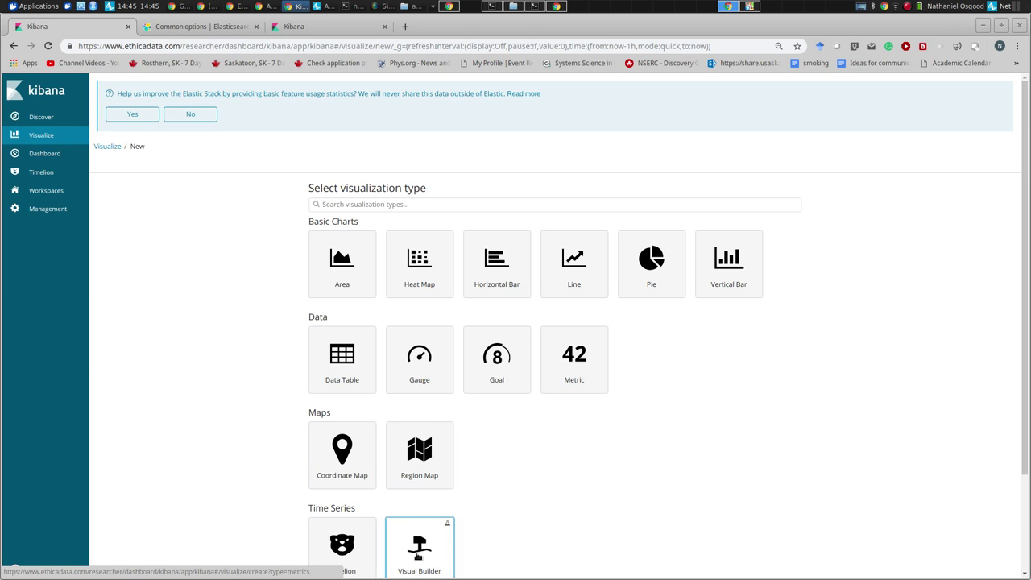
click(418, 554)
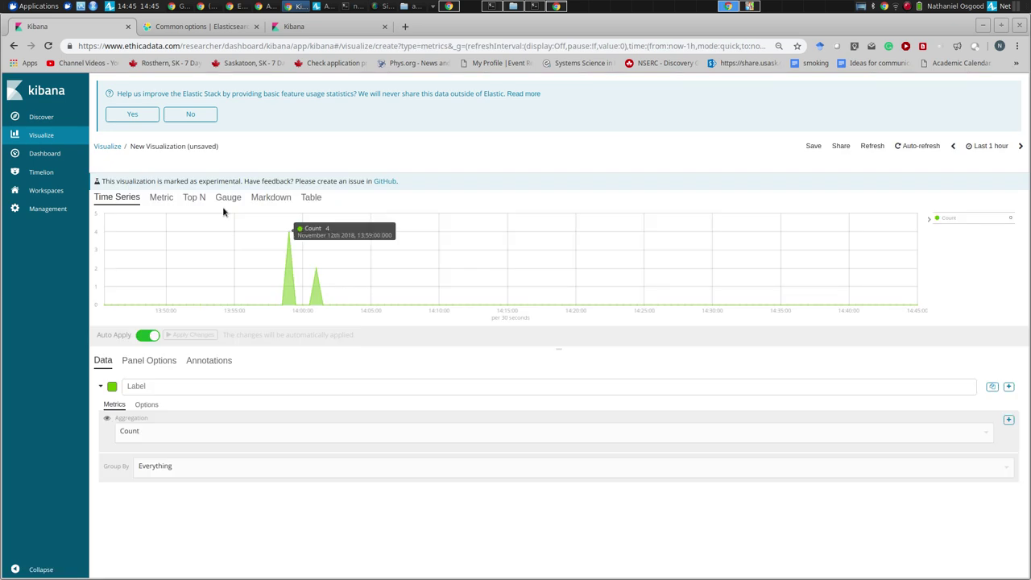
click(42, 137)
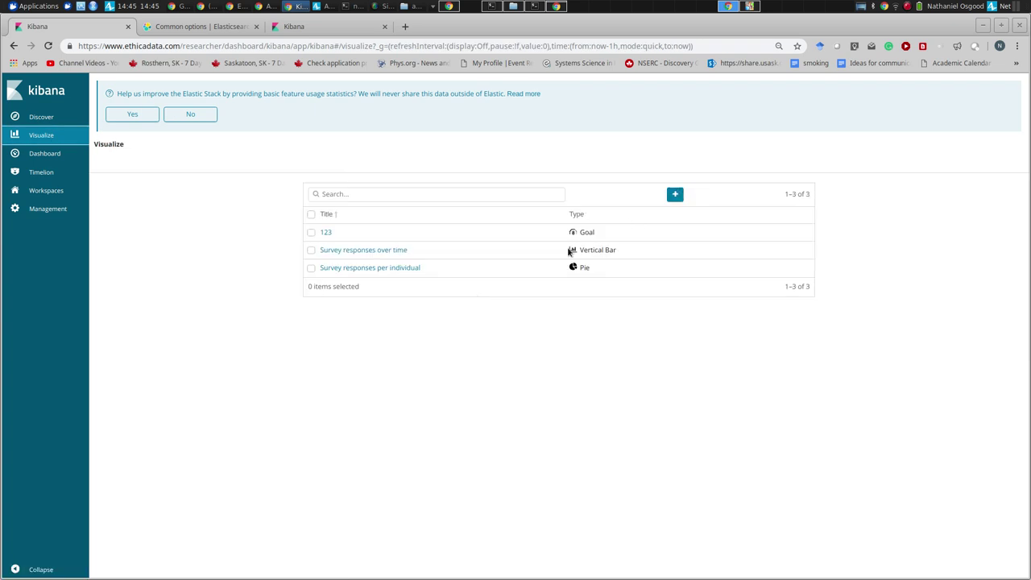
click(674, 197)
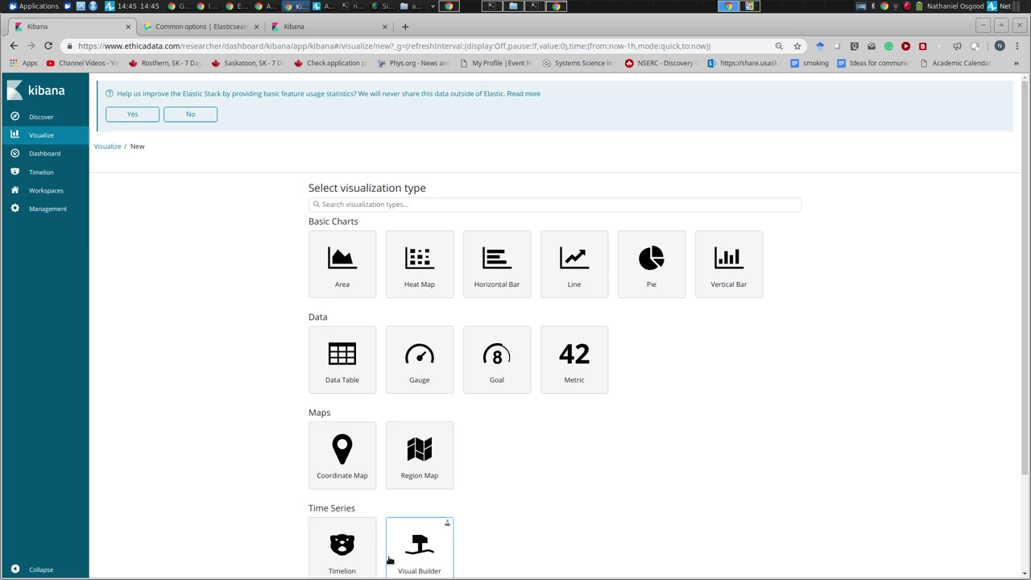
click(403, 554)
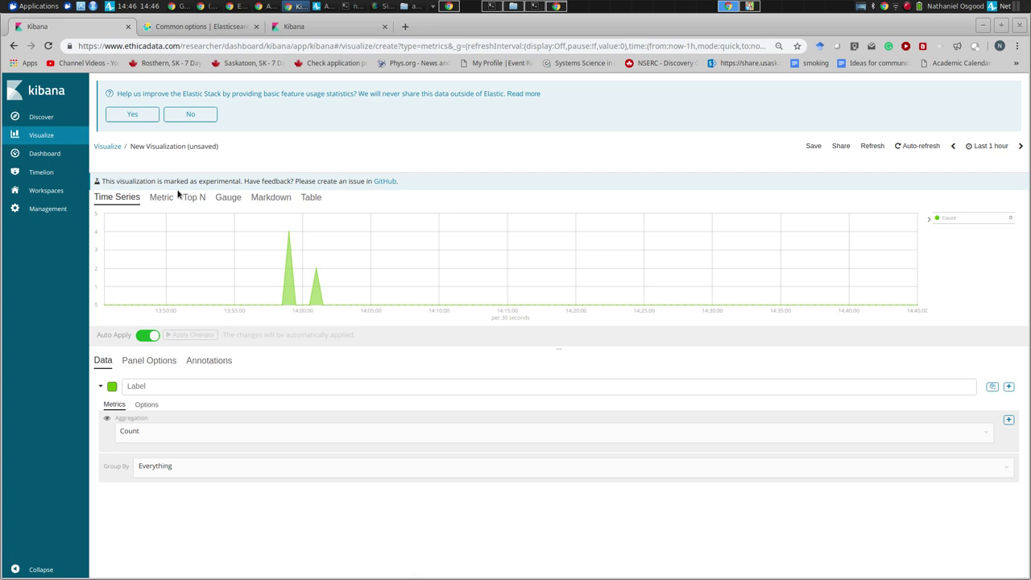
click(44, 153)
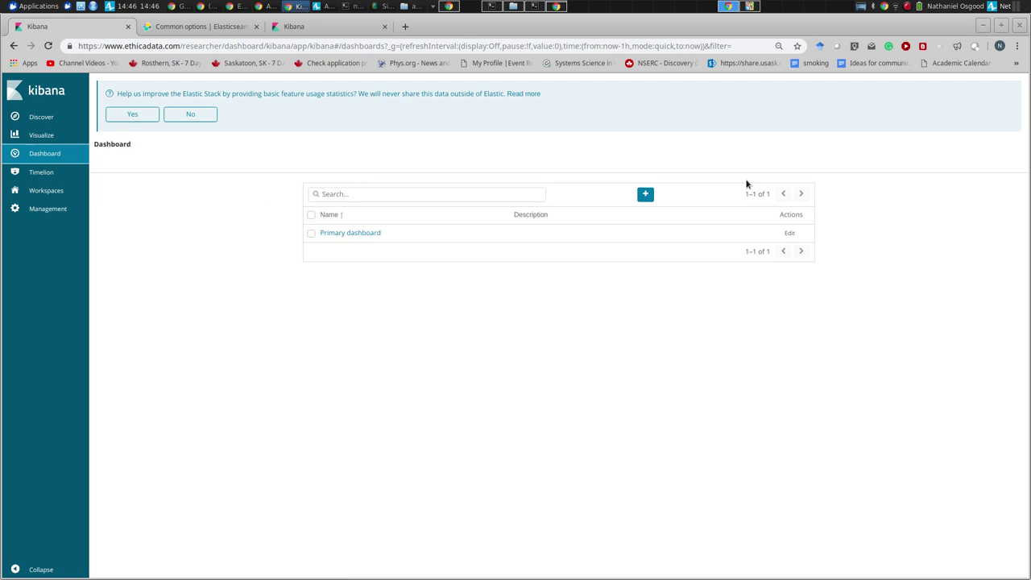
- Pass through Visualize and Dashboard to reach the Ethica Workspaces list
click(39, 154)
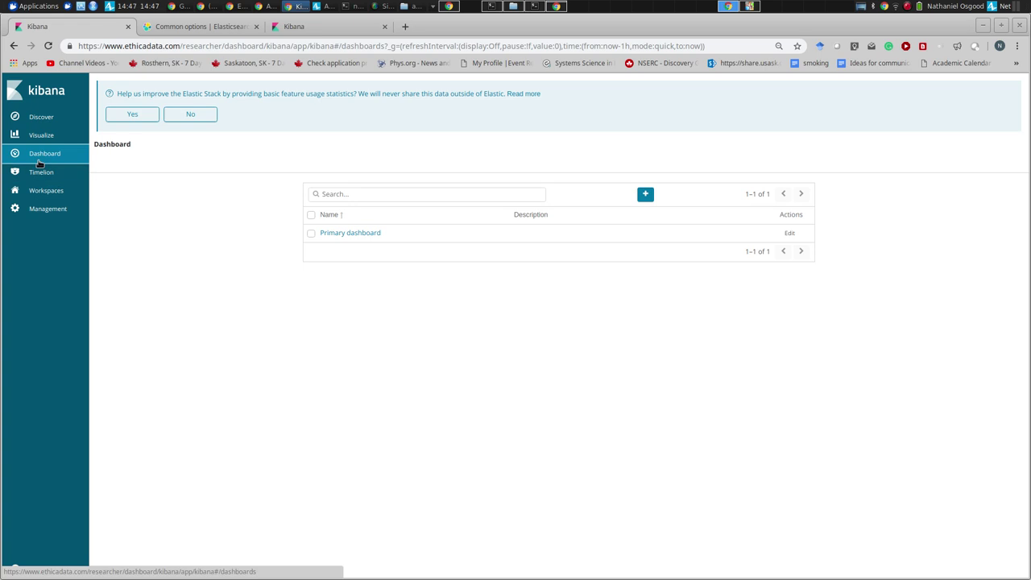
click(39, 136)
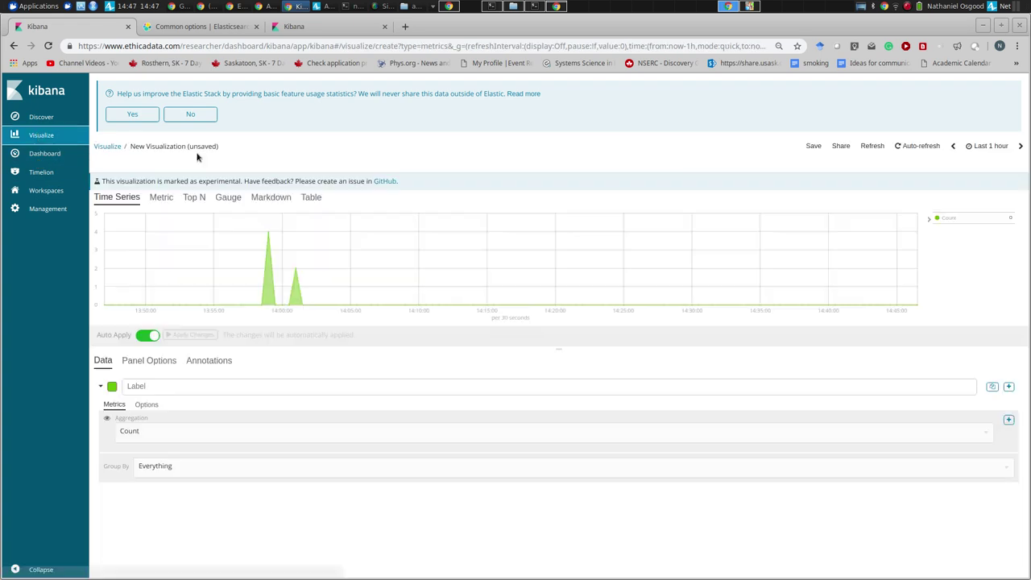
click(57, 155)
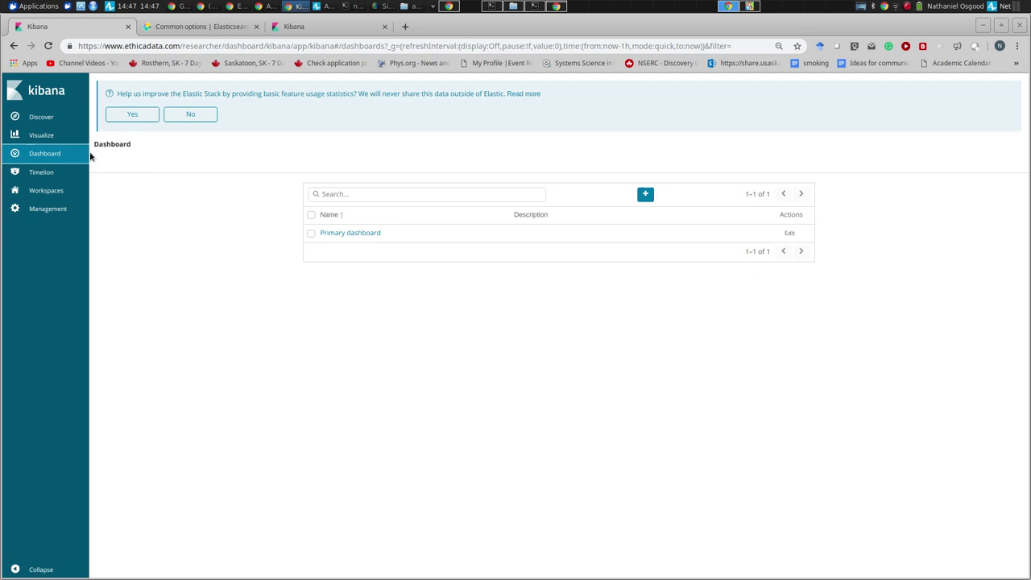
click(56, 188)
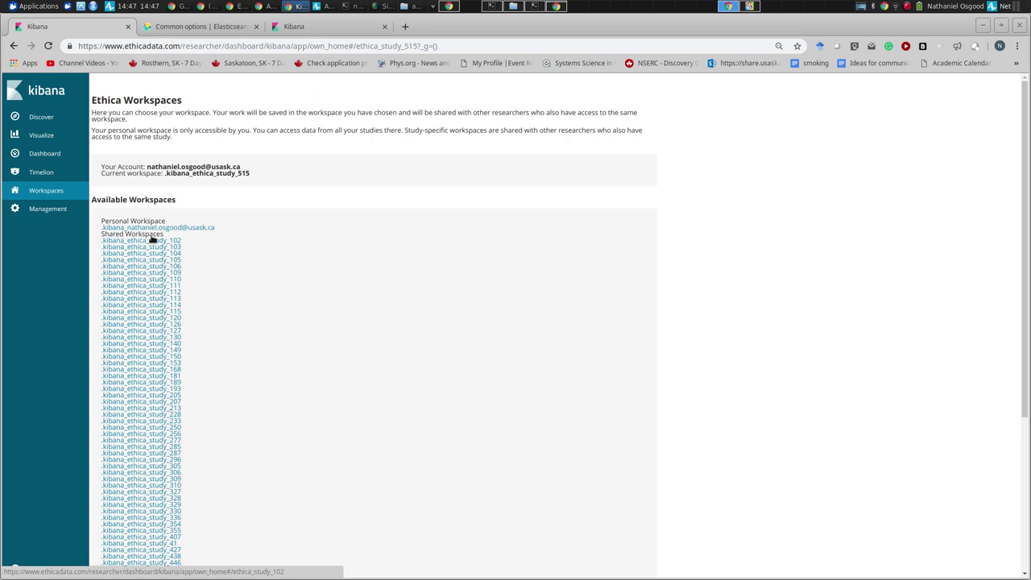
- Switch to the .kibana_ethica_study_515 workspace and go to the Management page
scroll(155, 232, down, 3)
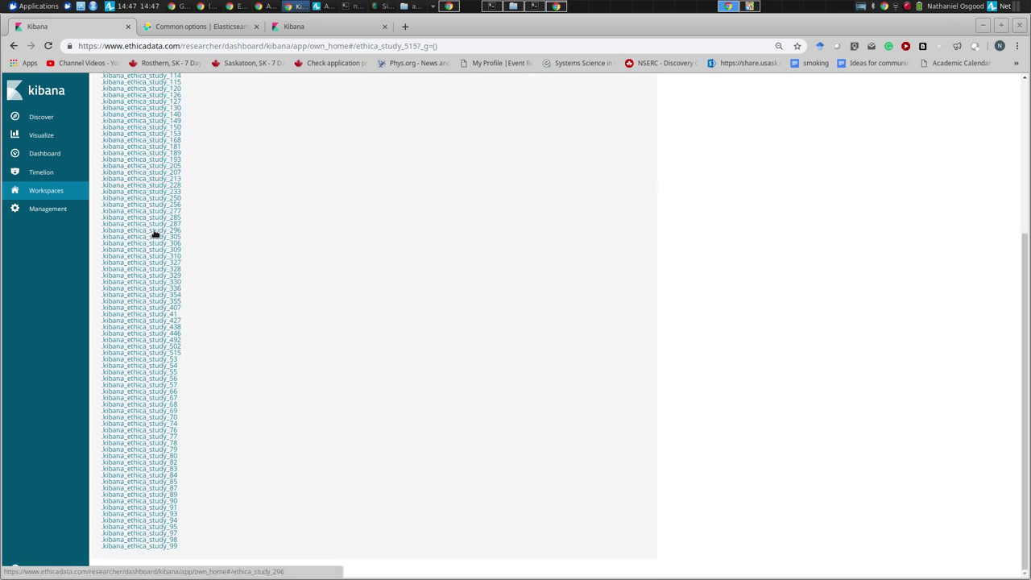
click(156, 352)
click(39, 142)
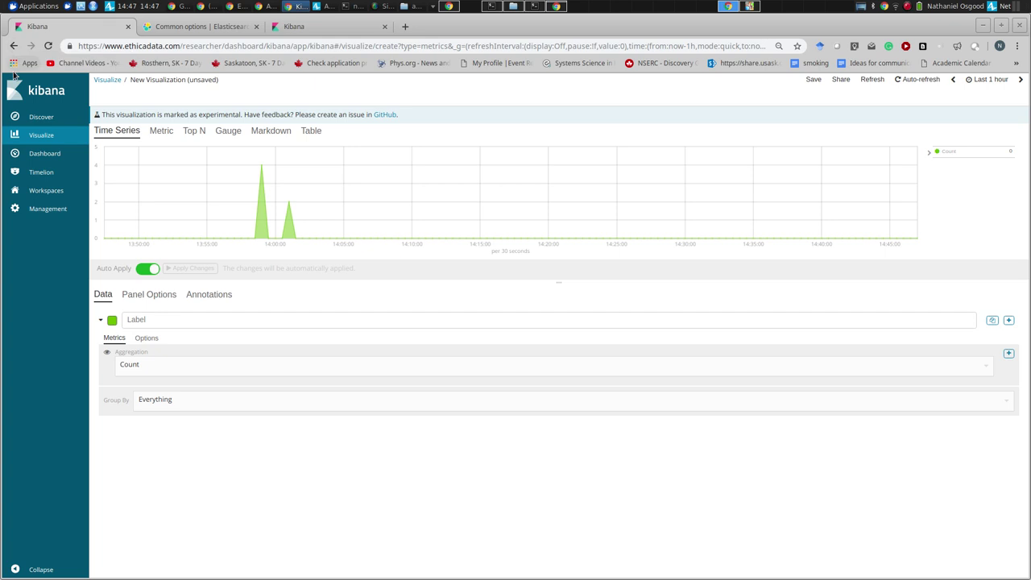
click(40, 211)
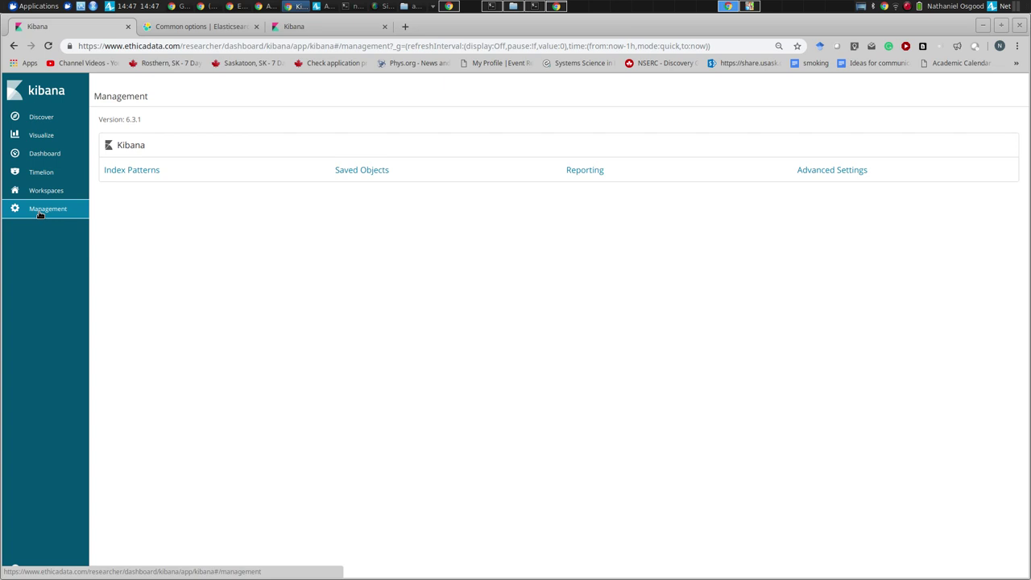
- Star the es515_pedometer index pattern as default, then return to the dashboards list
click(129, 170)
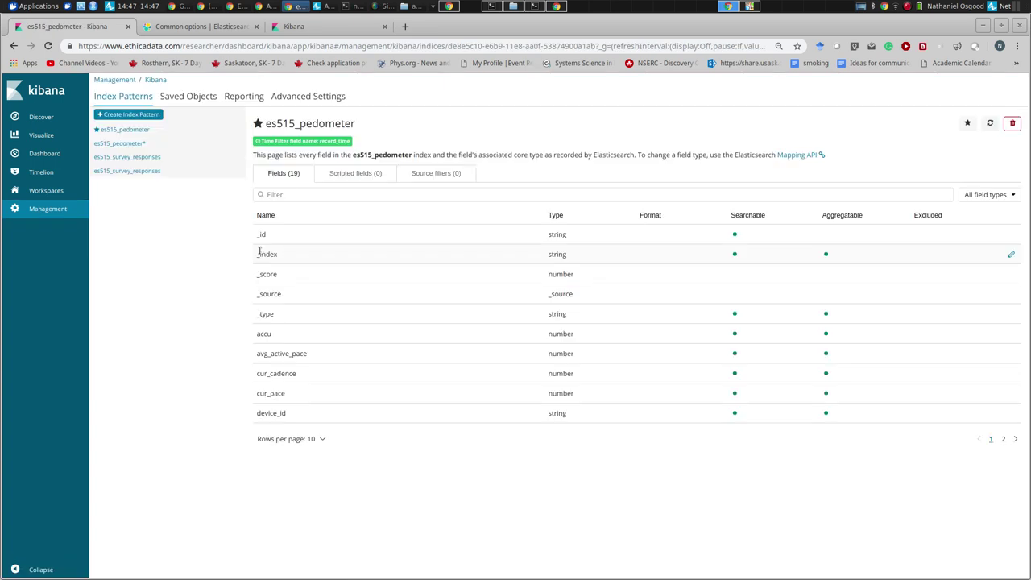
drag(260, 253, 202, 200)
click(167, 240)
click(130, 132)
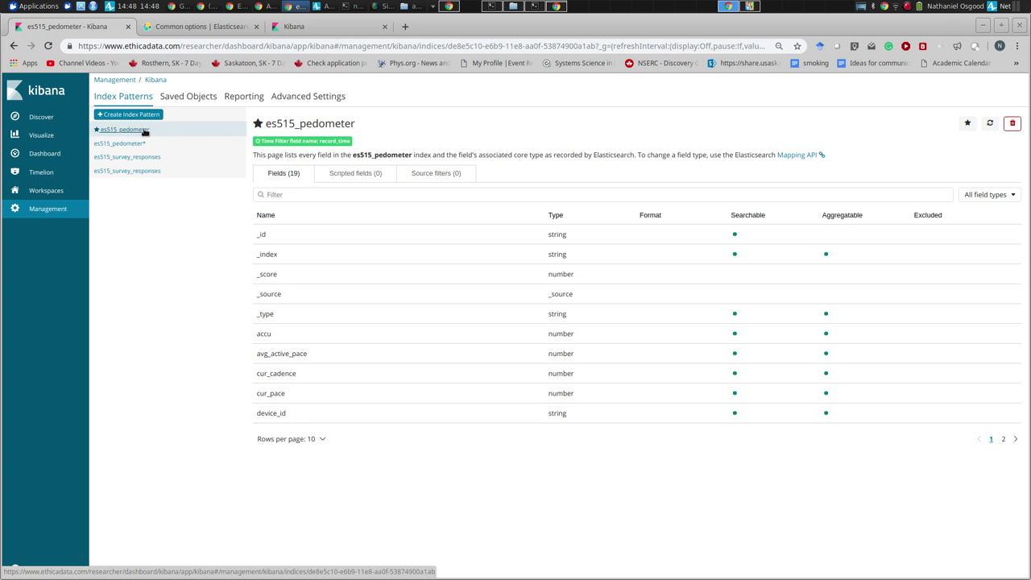
click(968, 125)
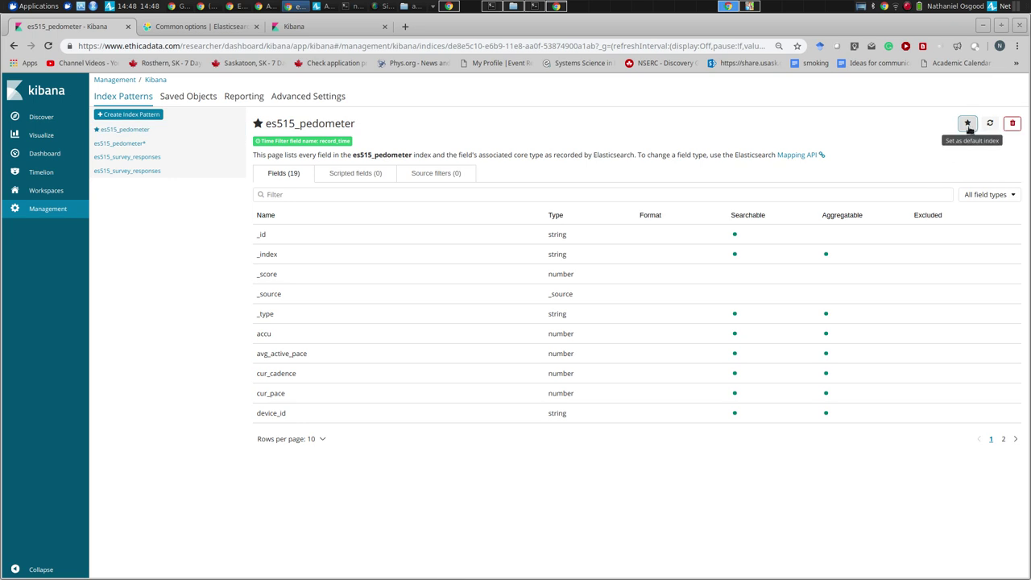
click(966, 125)
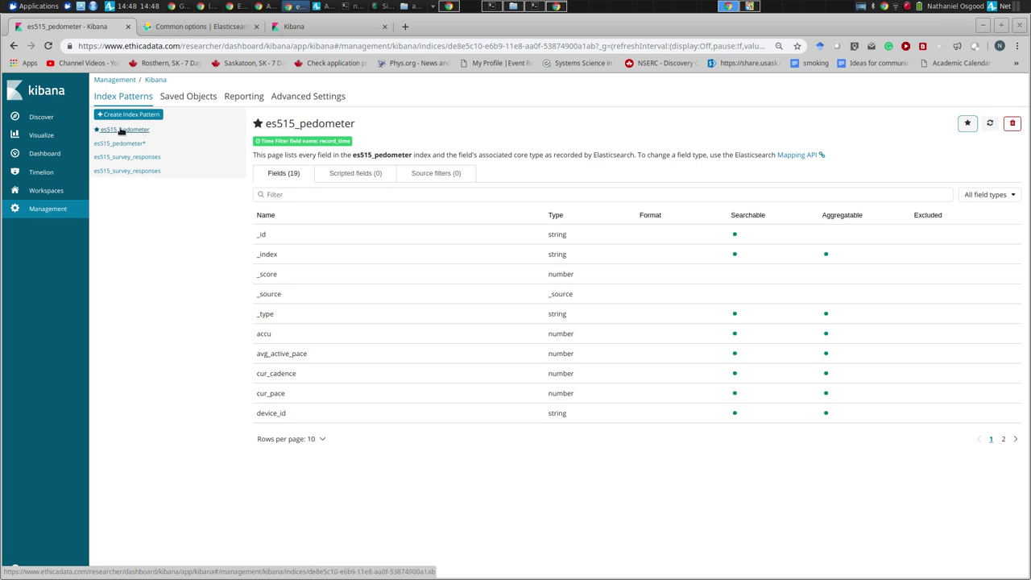
click(45, 153)
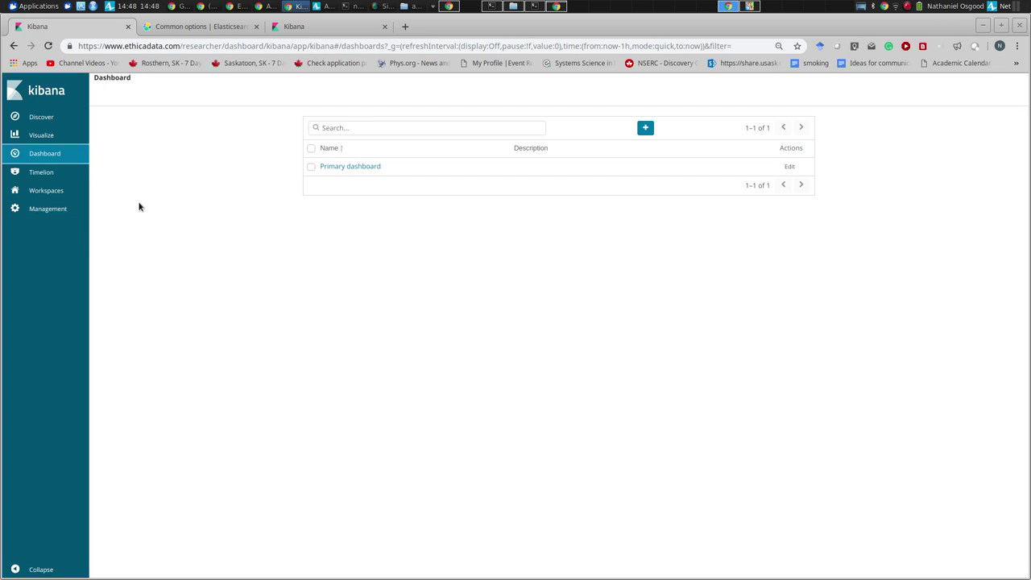
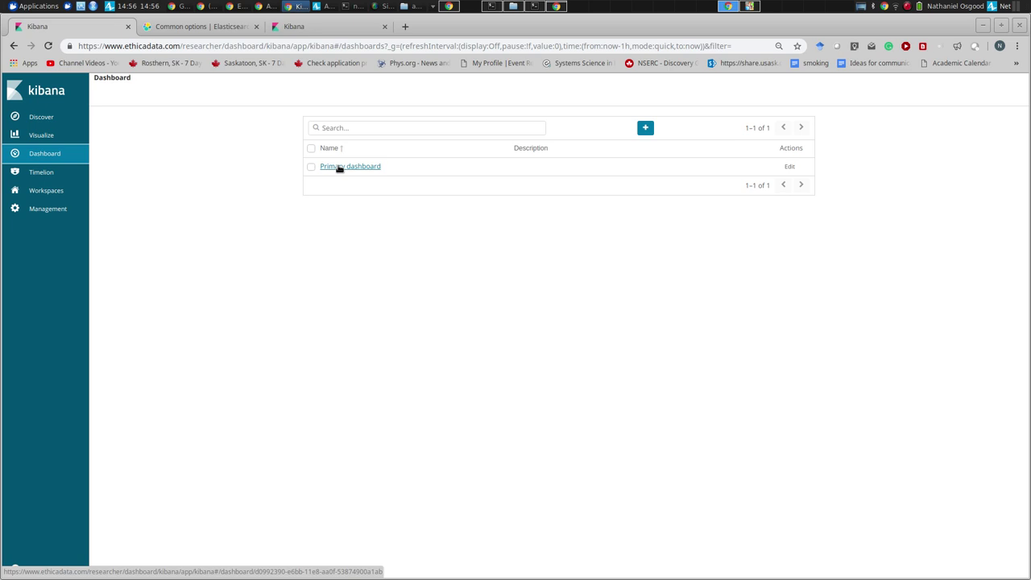
- View the Primary dashboard's survey response charts, then begin a new Time Series (TSVB) visualization of Count
click(339, 168)
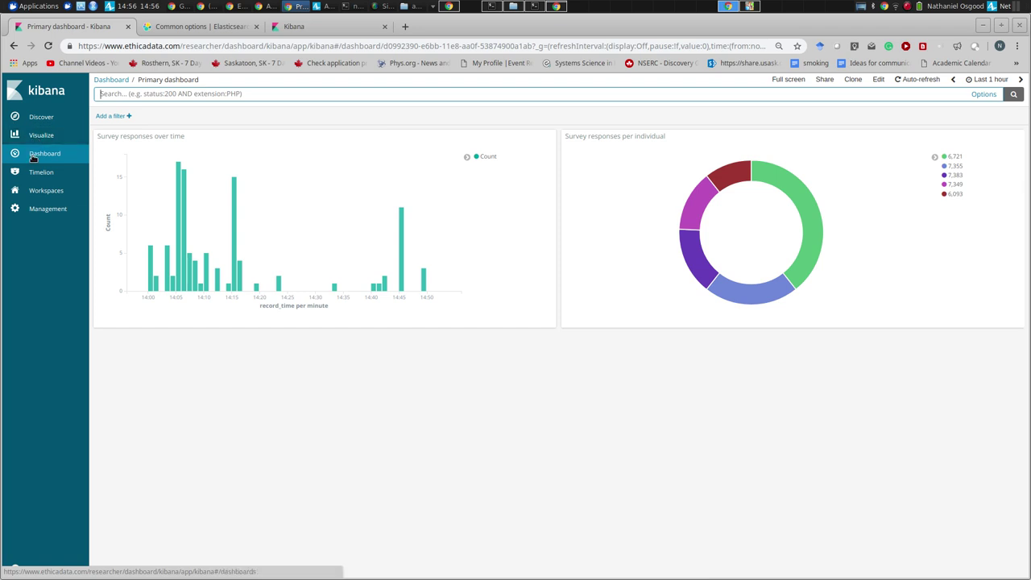
click(37, 135)
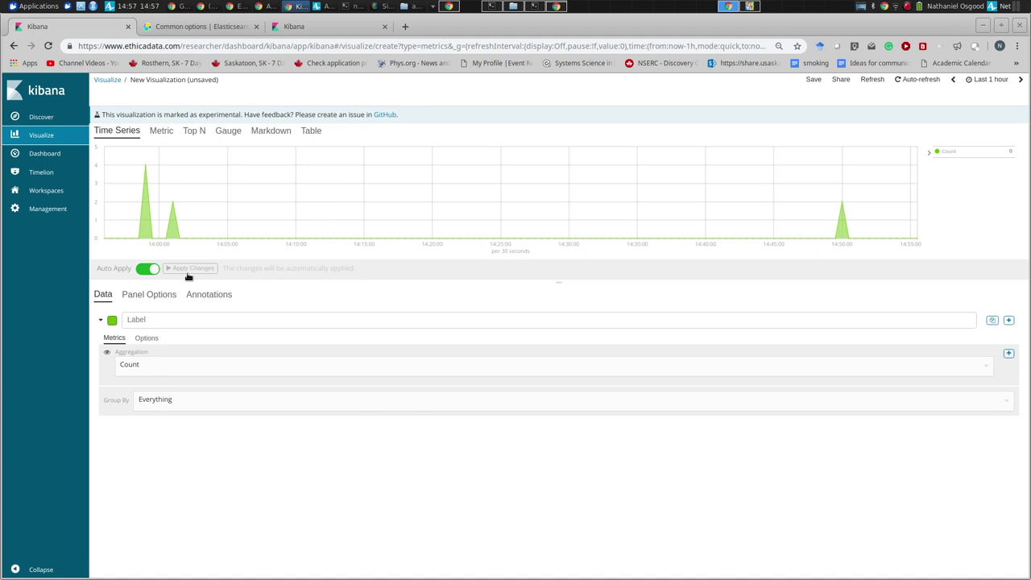
click(161, 367)
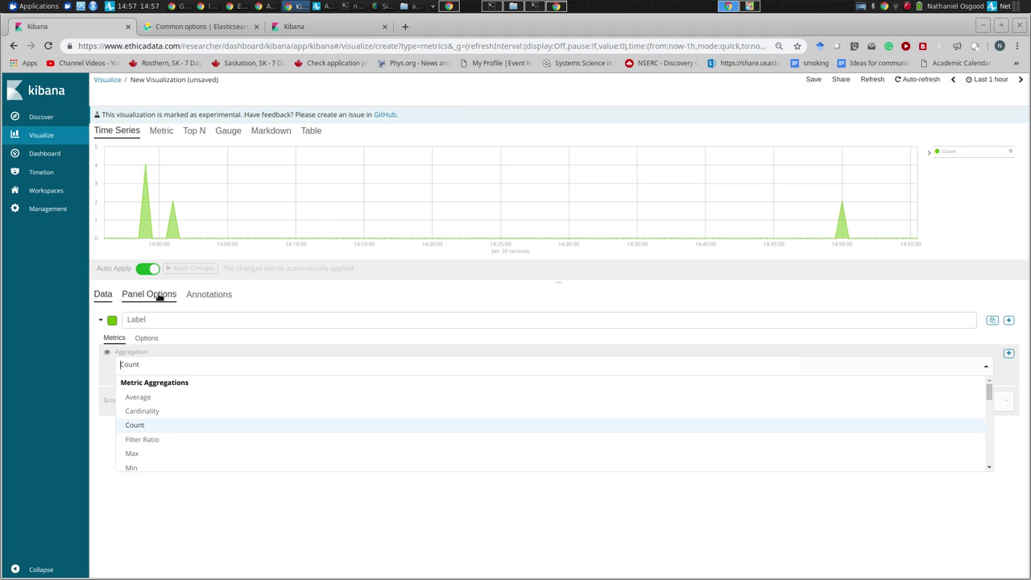
click(264, 298)
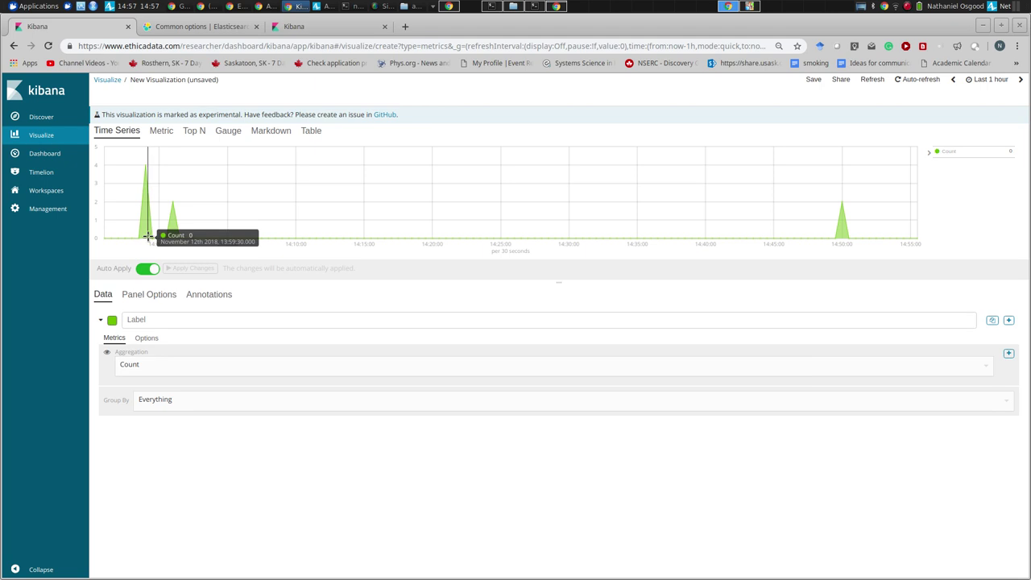
mouse_move(182, 215)
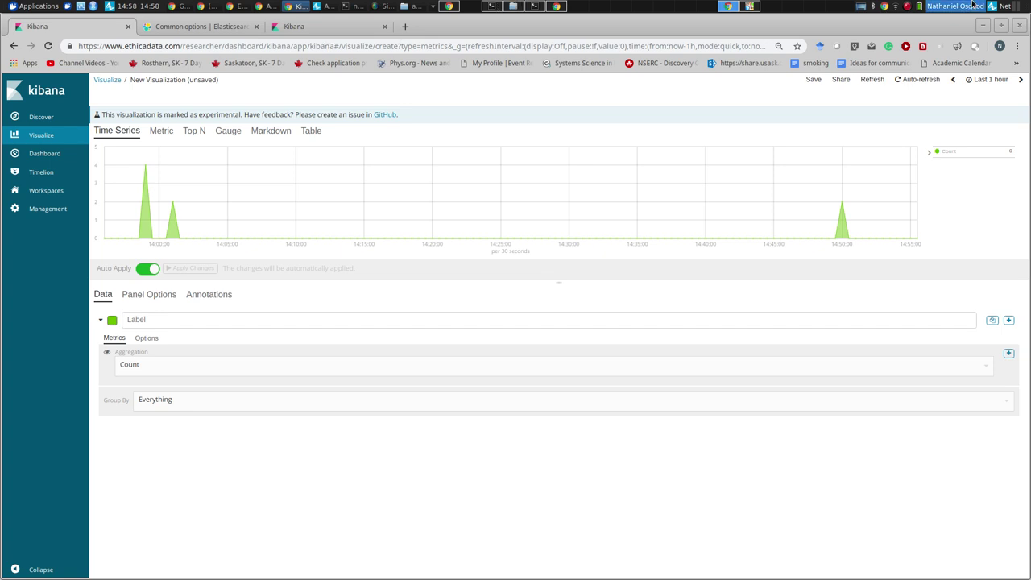
click(909, 10)
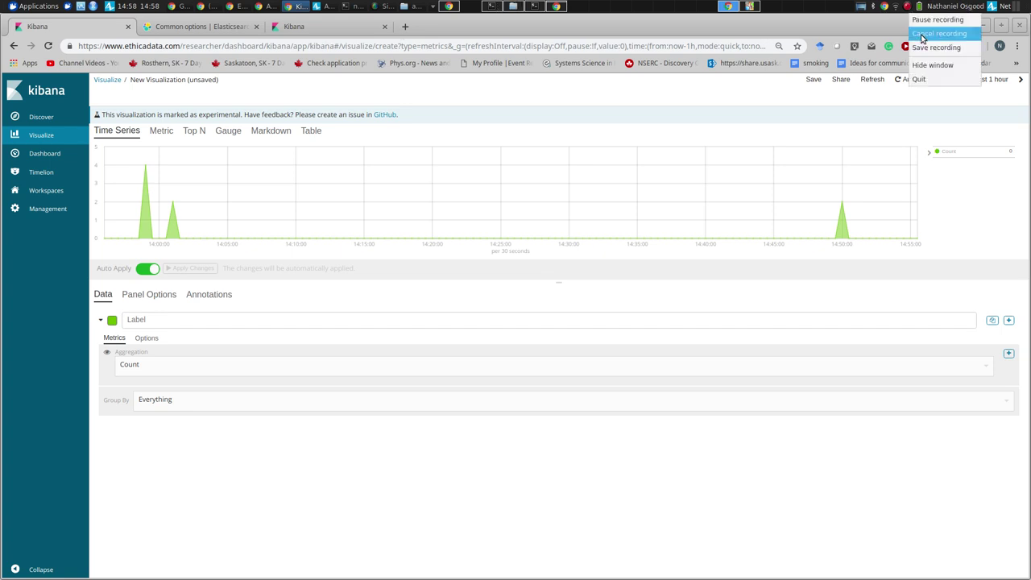